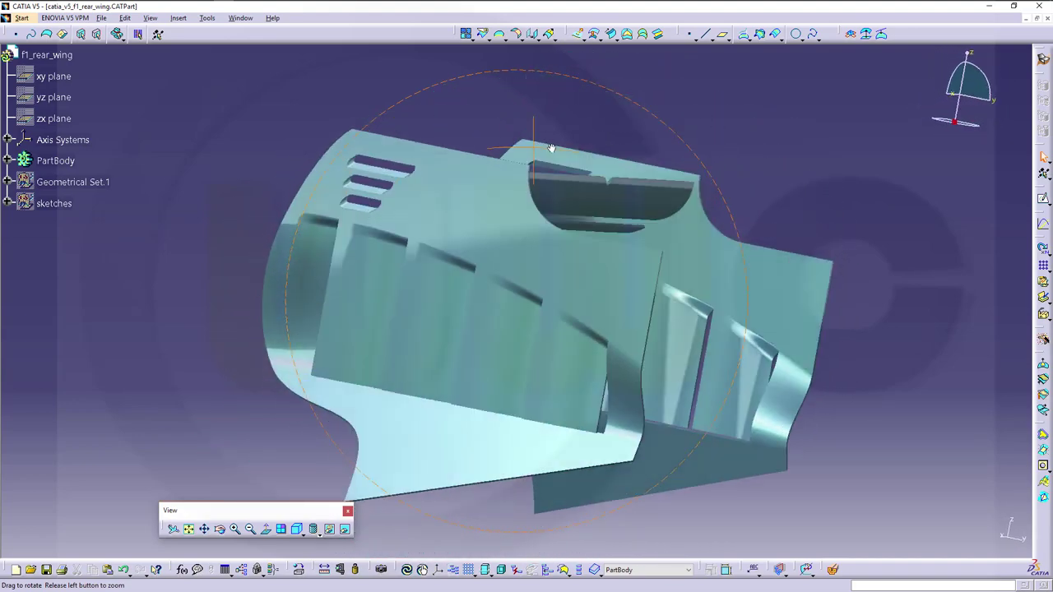
pyautogui.moveTo(206, 270); pyautogui.dragTo(415, 397, button='middle')
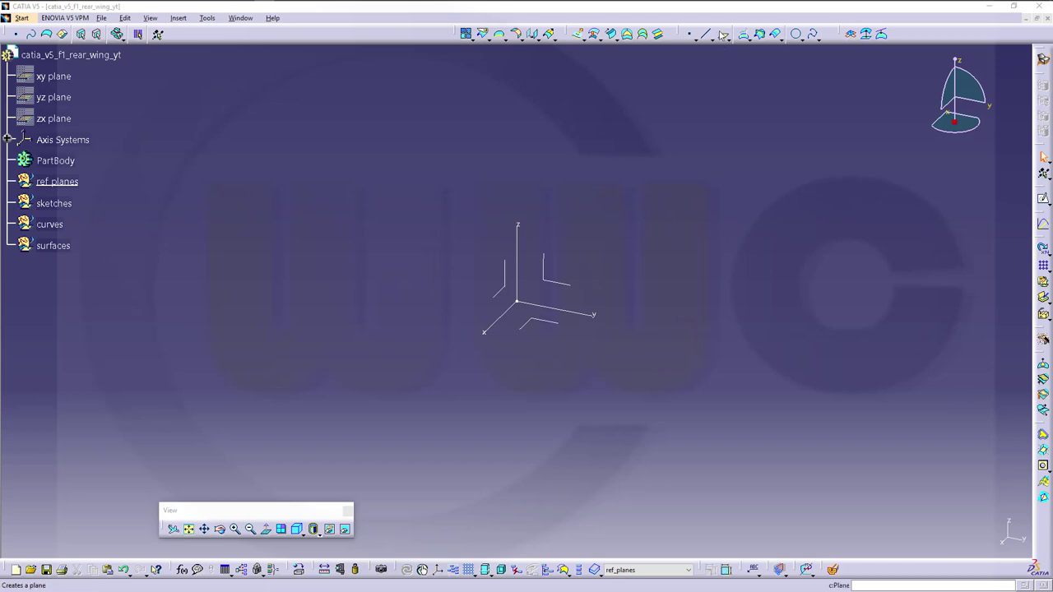
# Create a reference plane offset 660 mm from the ZX plane of the absolute axis system
pyautogui.click(724, 35)
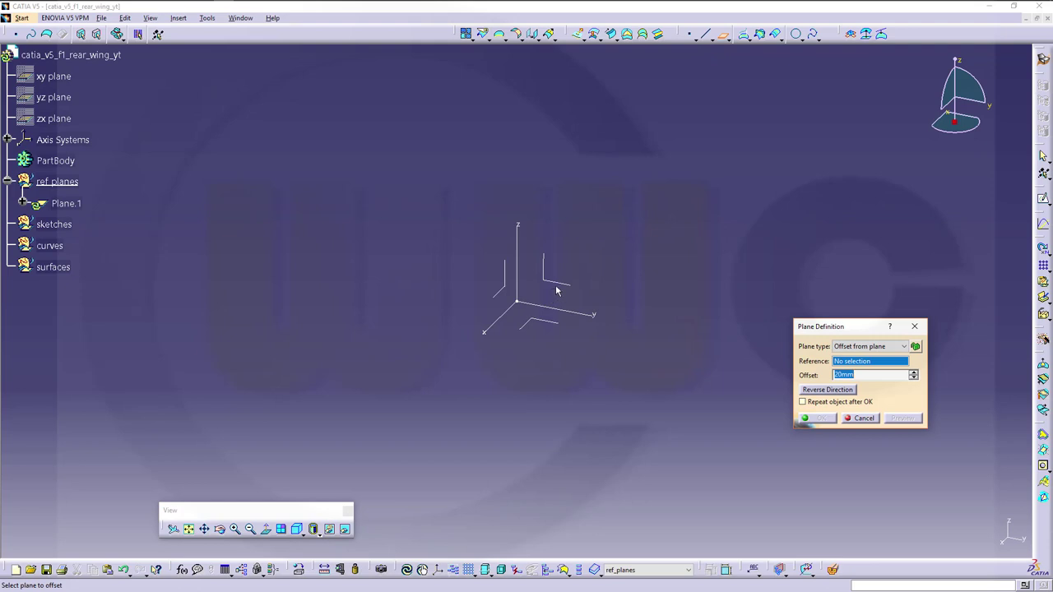
pyautogui.click(498, 289)
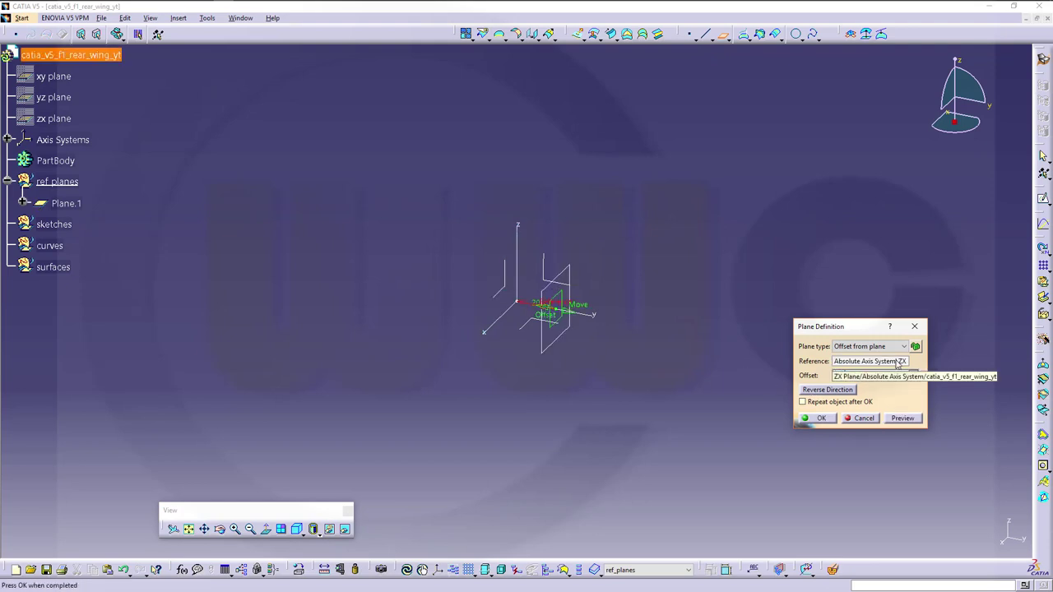
pyautogui.press('Return')
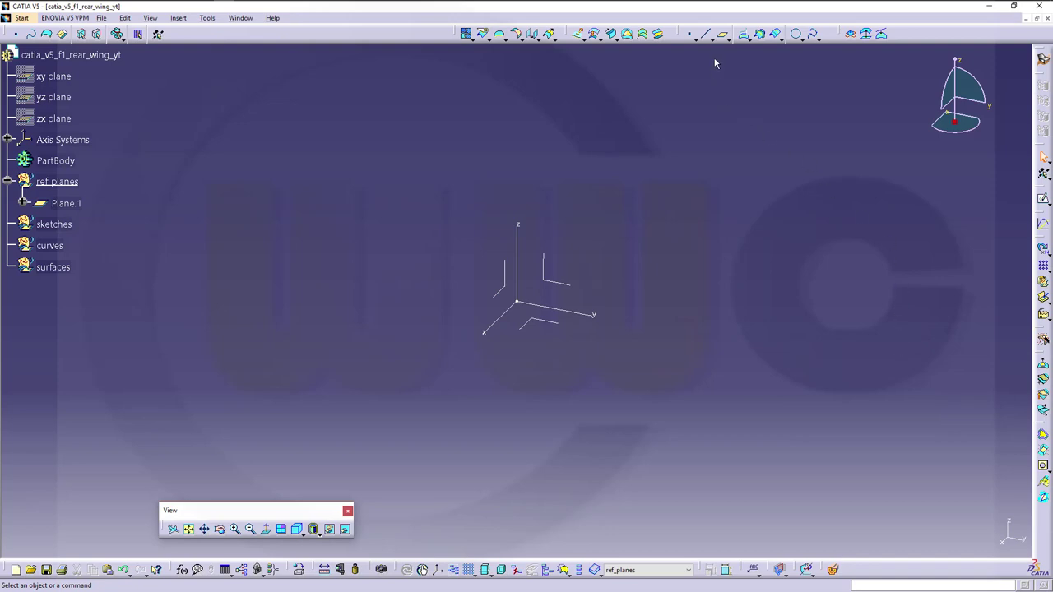
# Create two reference planes offset 375 mm and -375 mm from the YZ plane of the absolute axis system
pyautogui.click(722, 34)
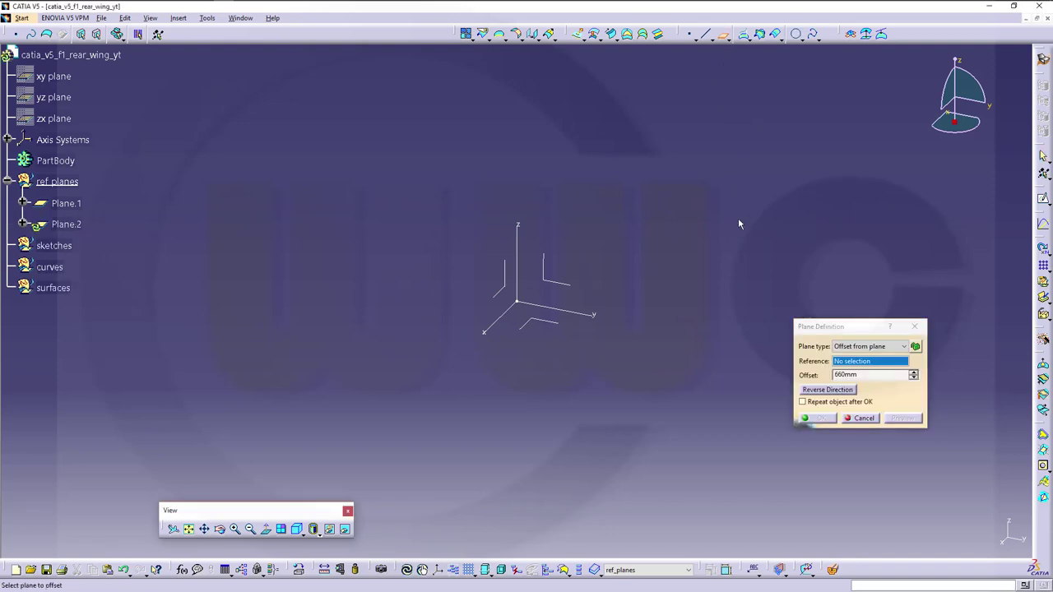
pyautogui.click(556, 286)
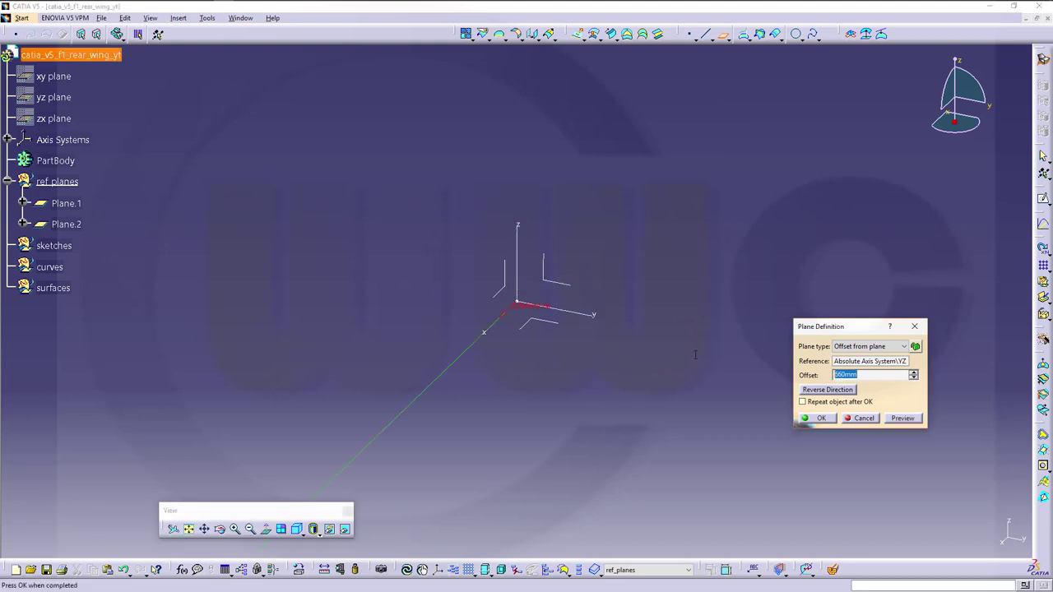
pyautogui.write('375')
pyautogui.press('Return')
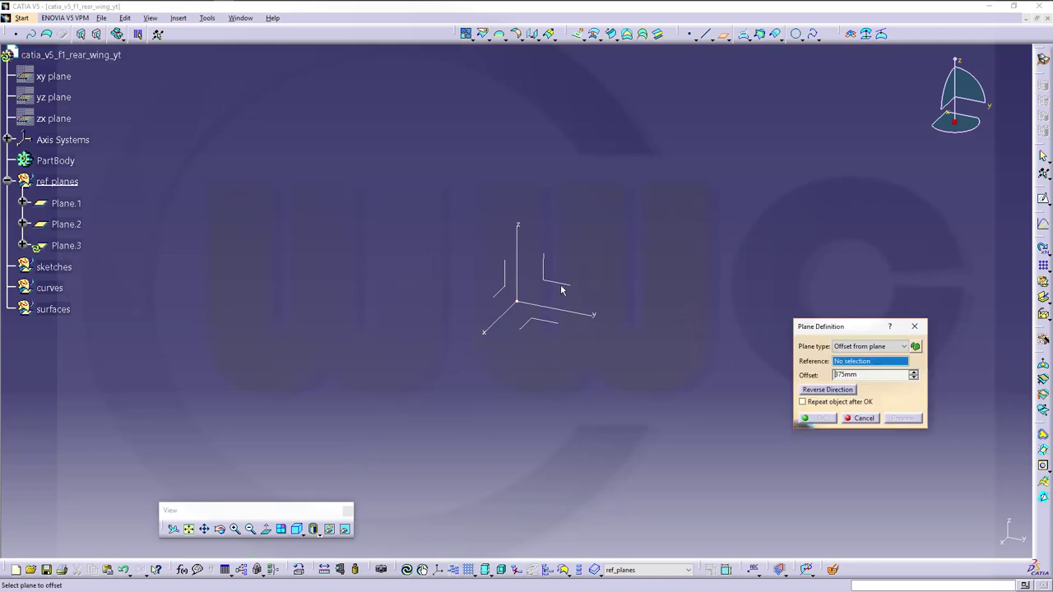
pyautogui.click(562, 288)
pyautogui.write('-37')
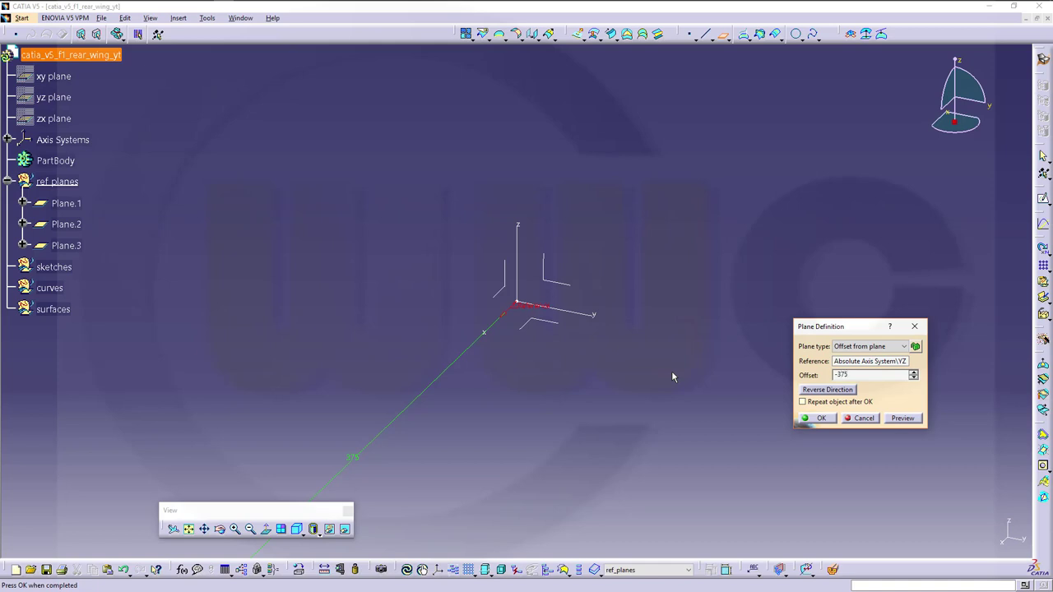
pyautogui.press('Return')
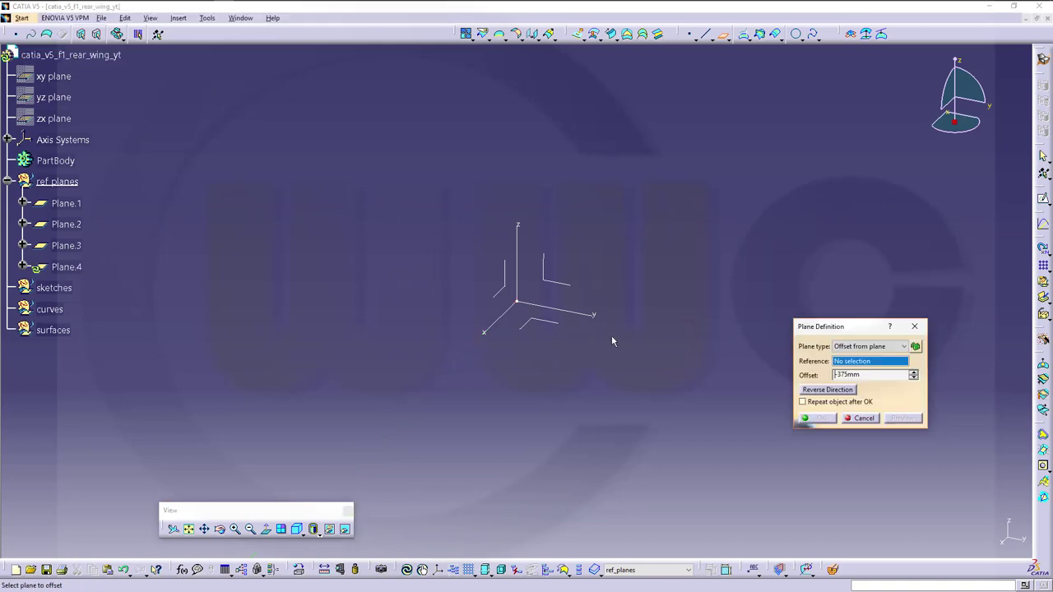
# Create a reference plane offset 200 mm from the XY plane, locking the plane type to Offset from plane
pyautogui.click(548, 325)
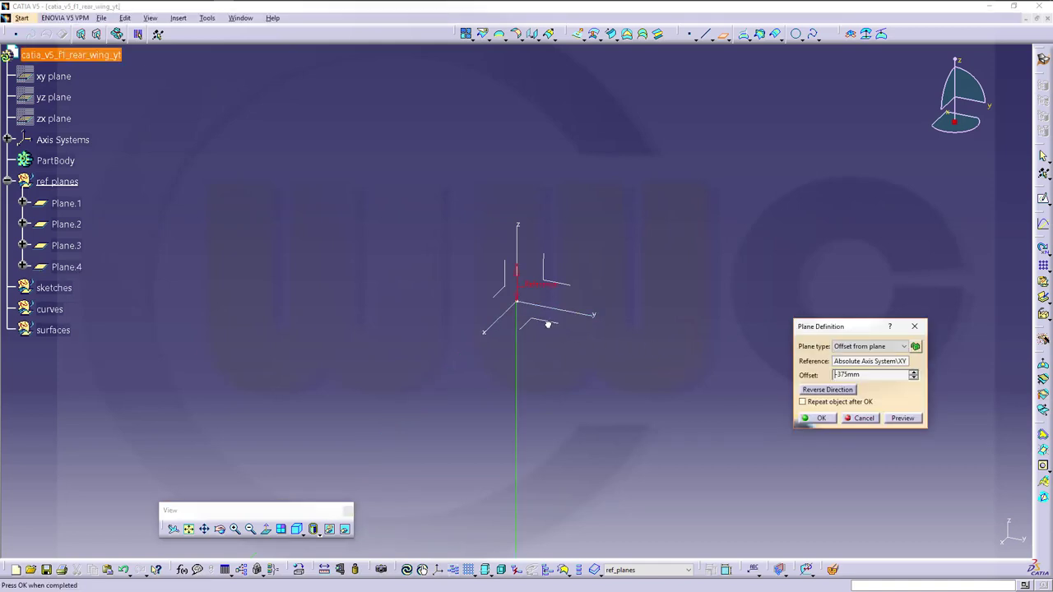
pyautogui.moveTo(885, 376); pyautogui.dragTo(694, 359)
pyautogui.write('200')
pyautogui.click(915, 346)
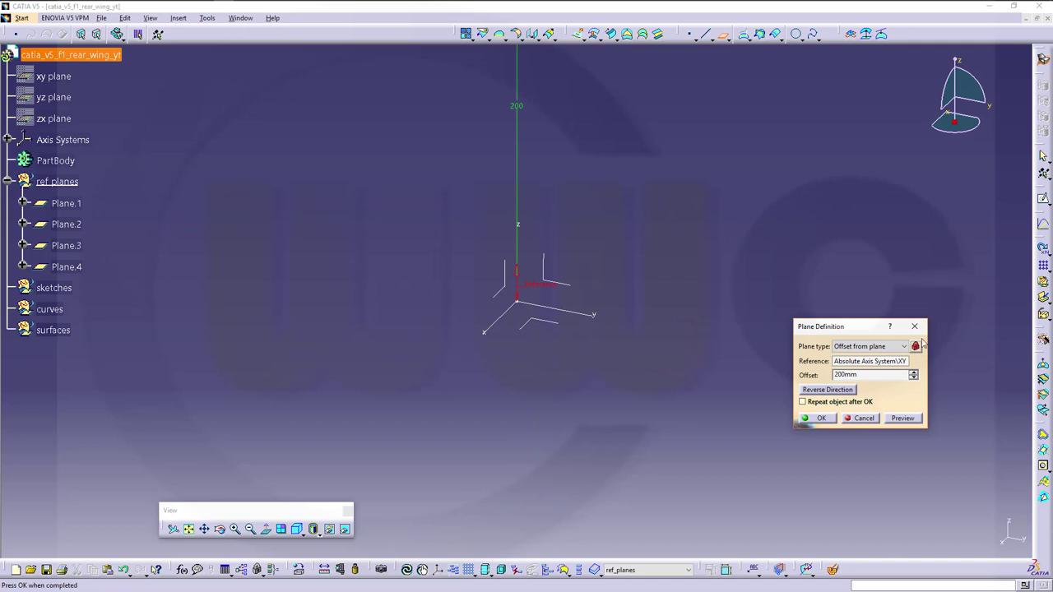
pyautogui.click(822, 418)
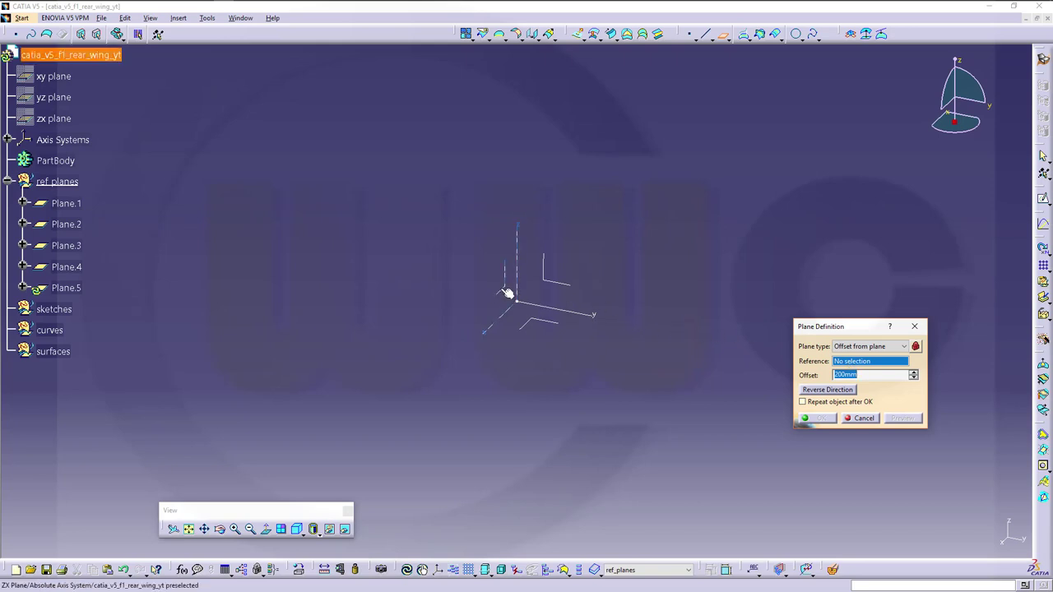
# Create two reference planes offset 100 mm and 235 mm from the ZX plane
pyautogui.click(552, 308)
pyautogui.write('100')
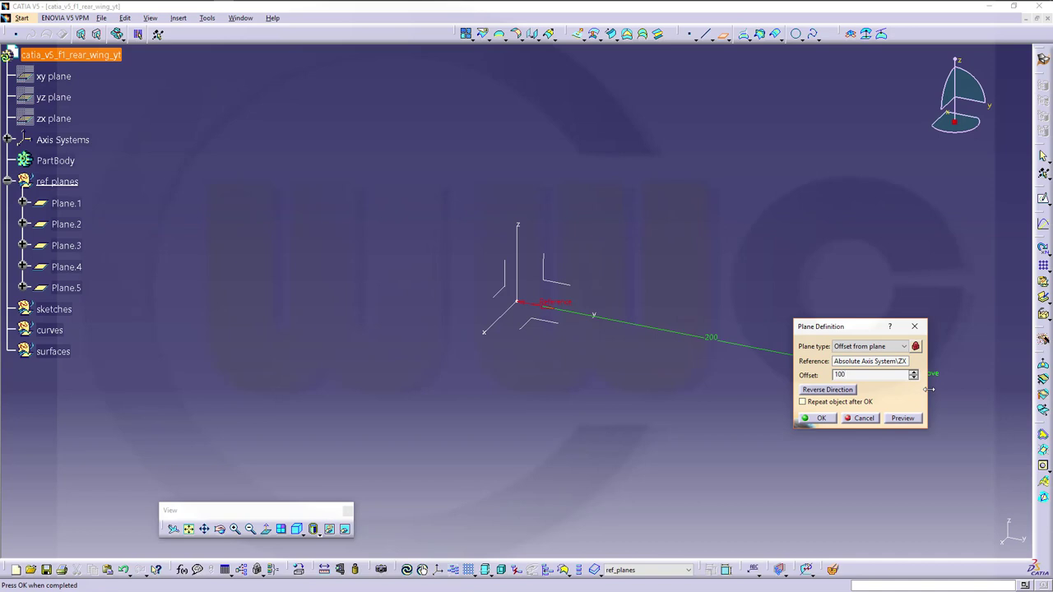
pyautogui.press('Return')
pyautogui.click(880, 377)
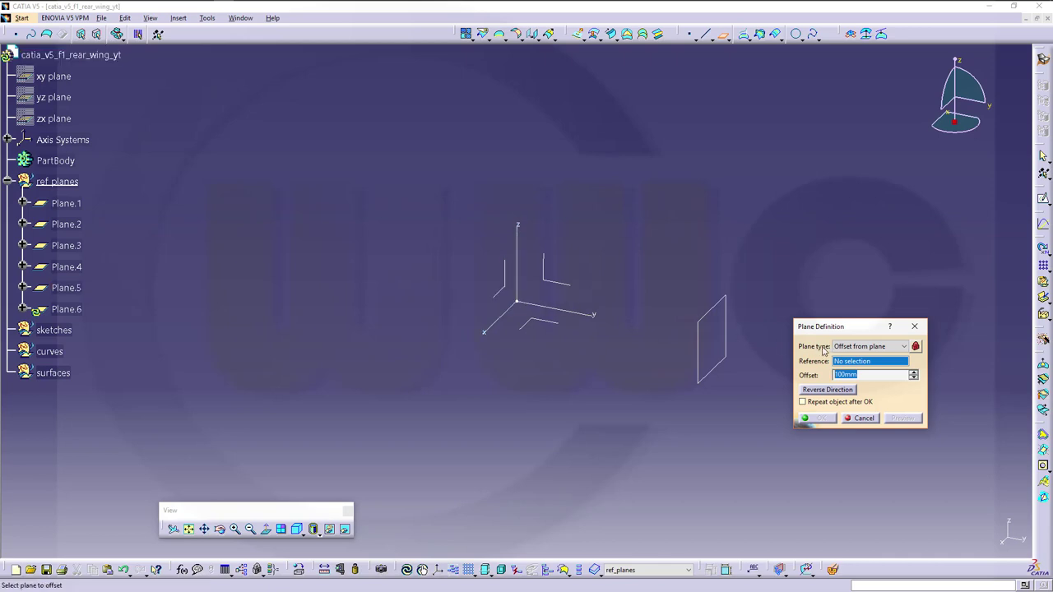
pyautogui.click(498, 289)
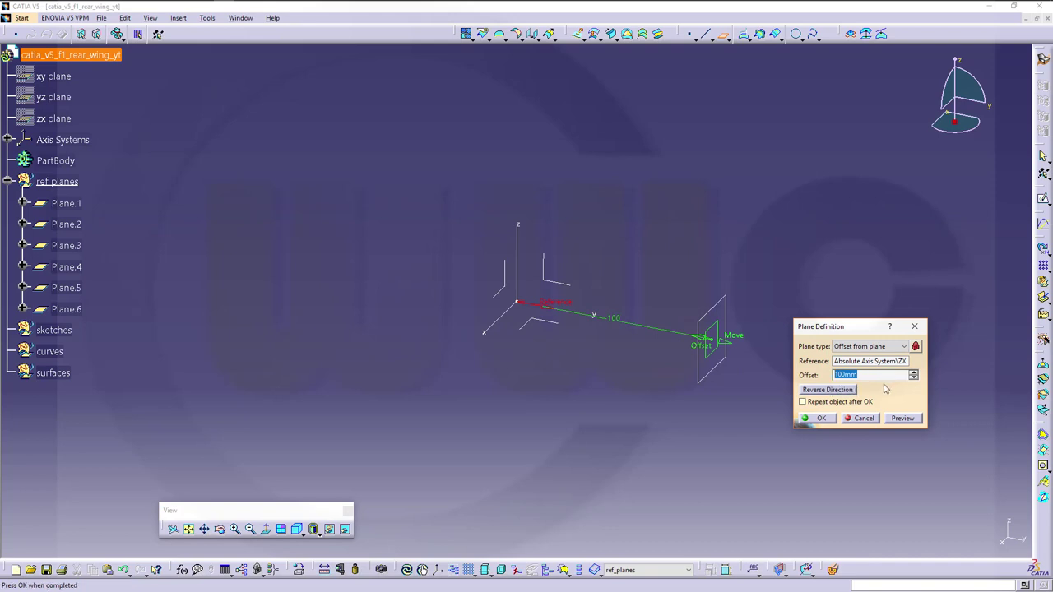
pyautogui.write('2')
pyautogui.press('Return')
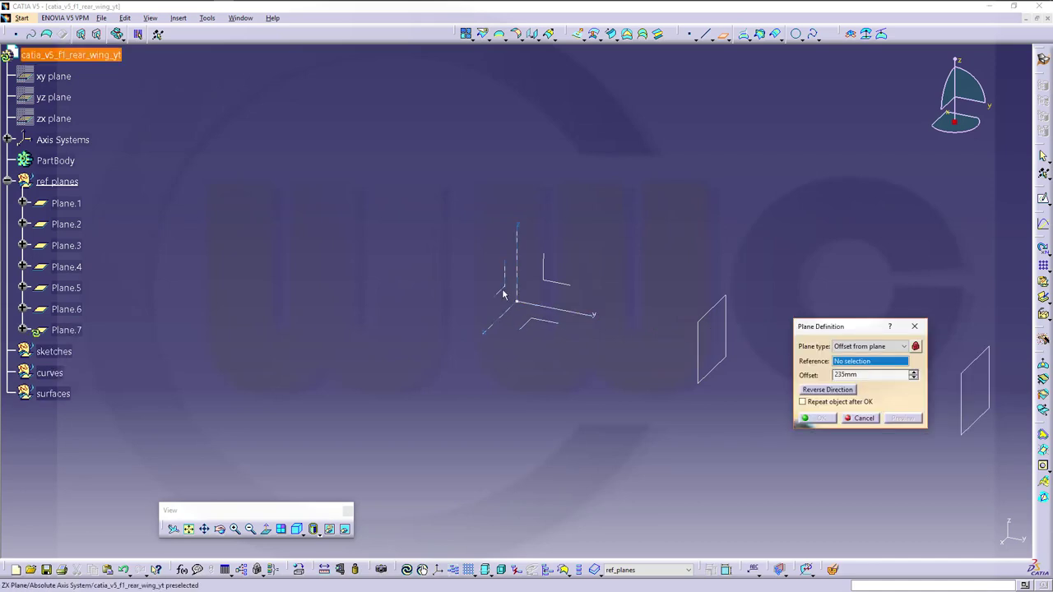
# Create two more planes parallel to ZX, each spaced a further 135 mm, at offsets of 370 mm and 505 mm
pyautogui.click(547, 303)
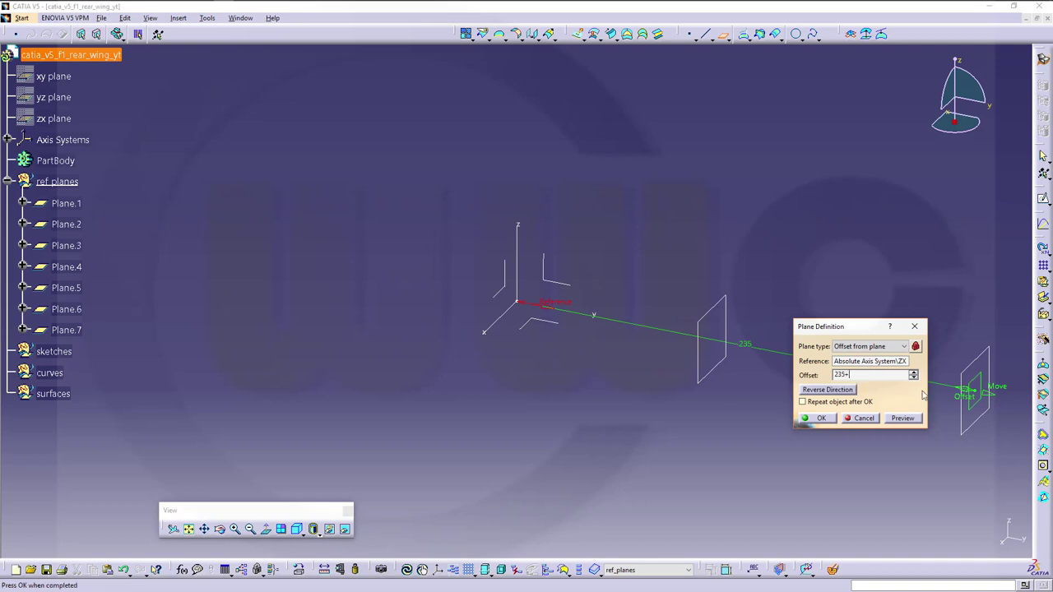
pyautogui.press('Return')
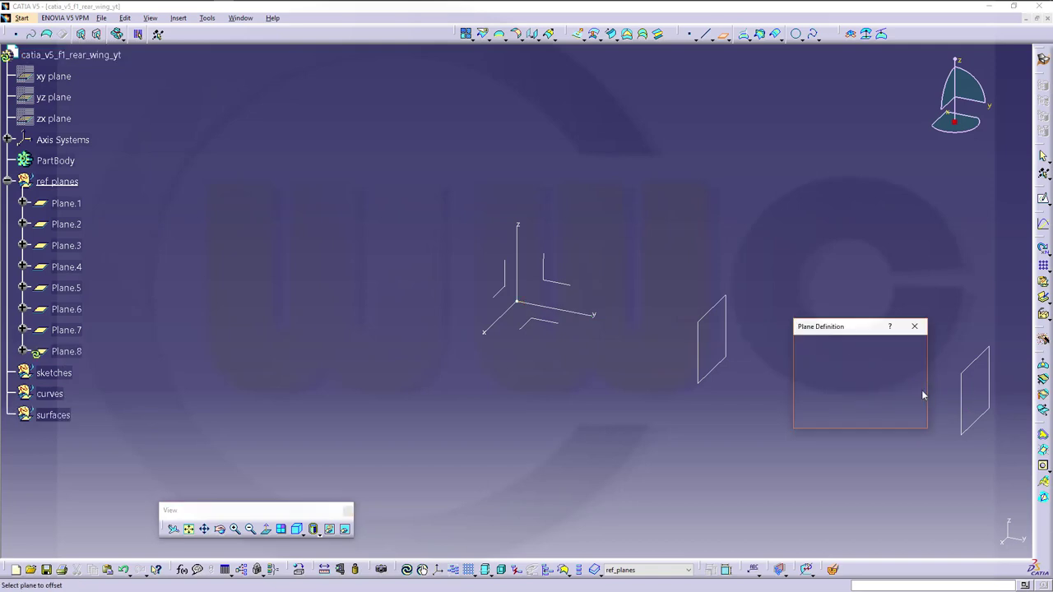
pyautogui.click(504, 289)
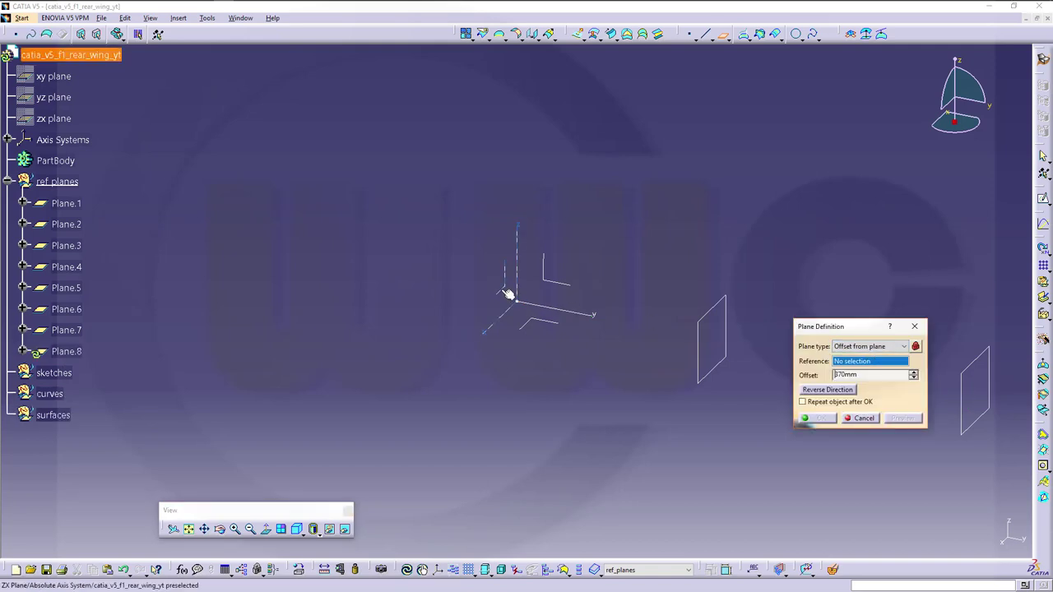
pyautogui.doubleClick(865, 375)
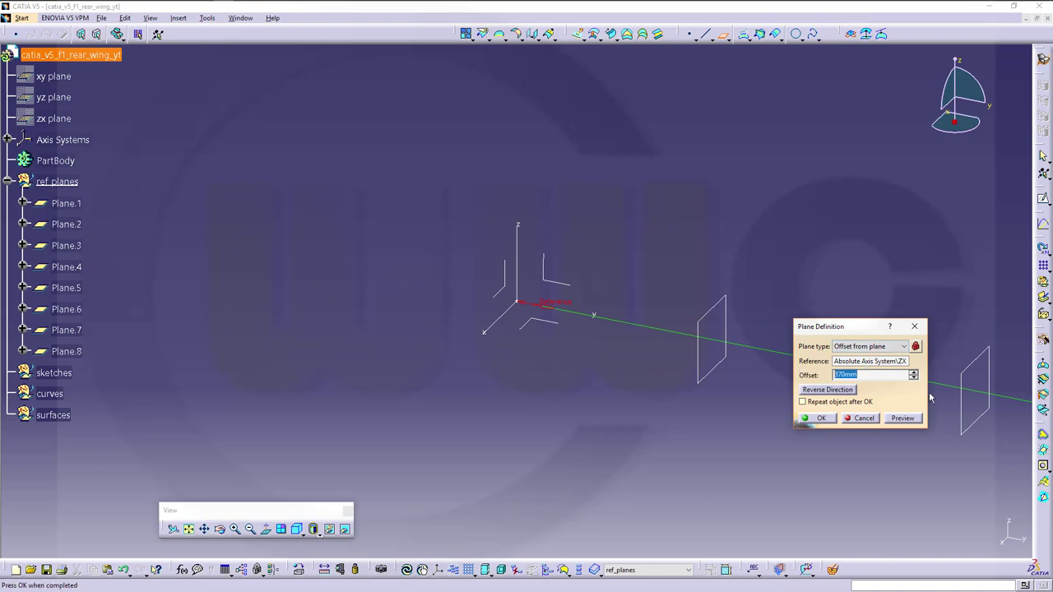
pyautogui.click(889, 376)
pyautogui.press('BackSpace')
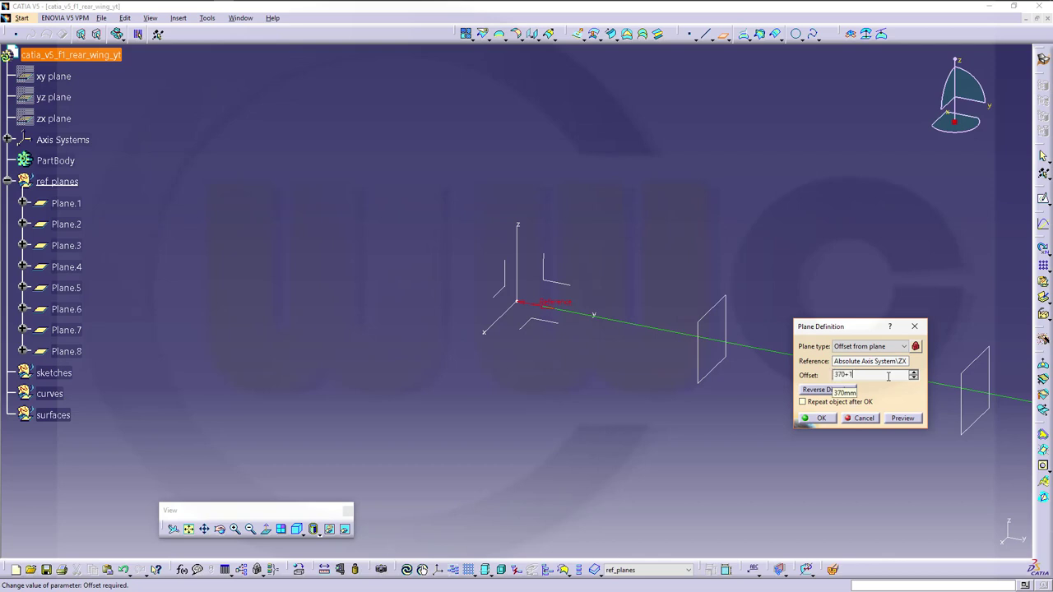
pyautogui.write('+135')
pyautogui.press('Return')
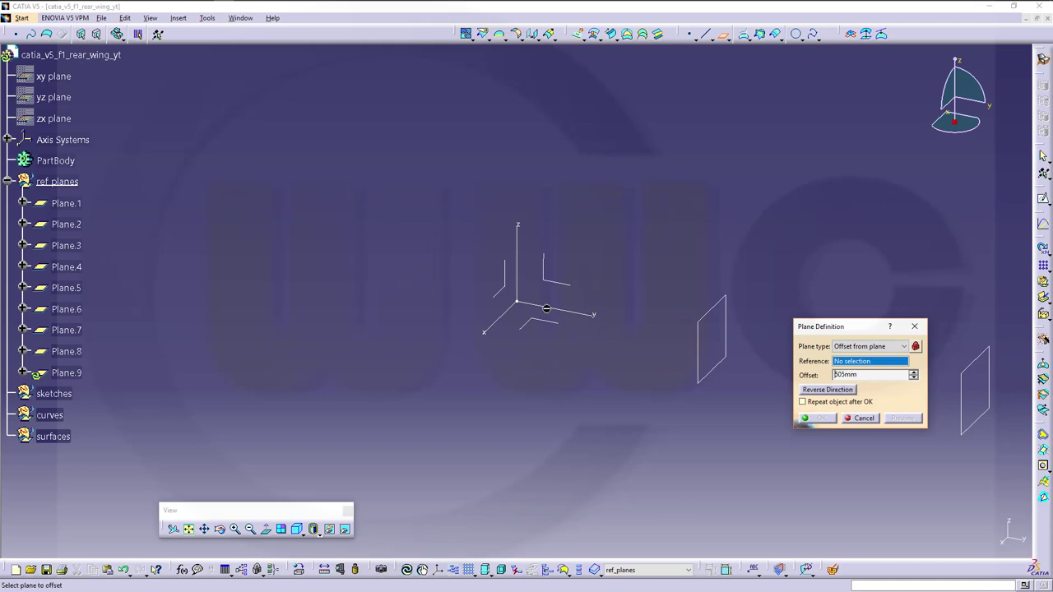
# Create the last plane at a 640 mm offset from the ZX plane and end plane creation
pyautogui.click(504, 294)
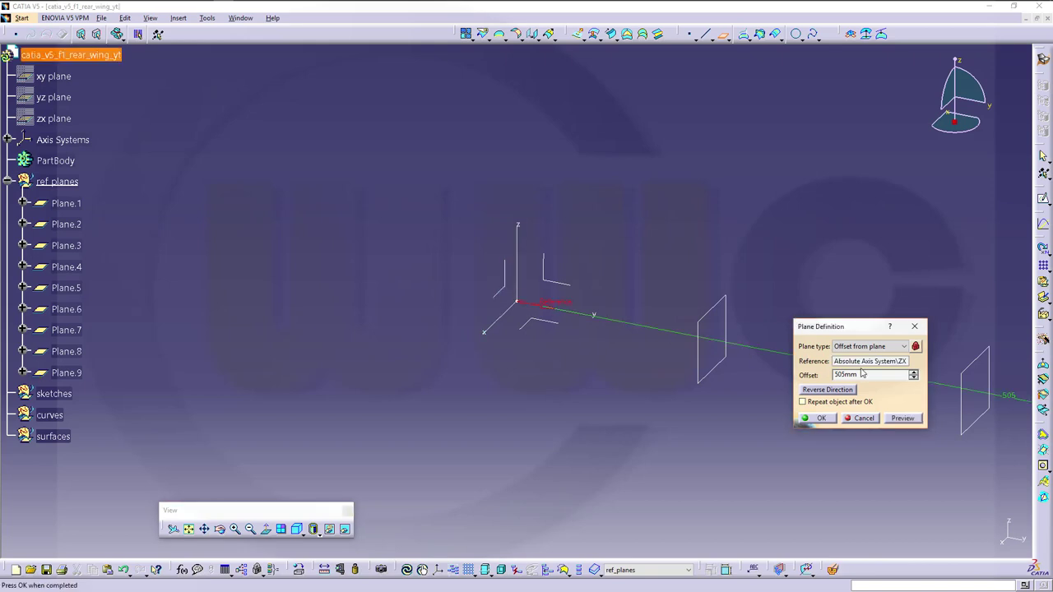
pyautogui.click(885, 375)
pyautogui.press('BackSpace')
pyautogui.press('BackSpace')
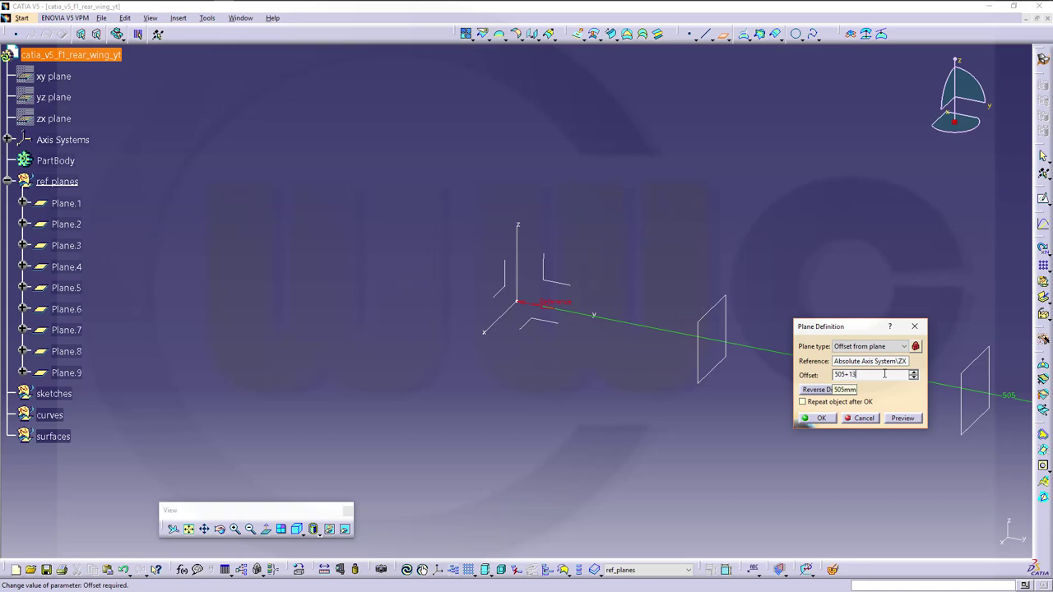
pyautogui.press('Return')
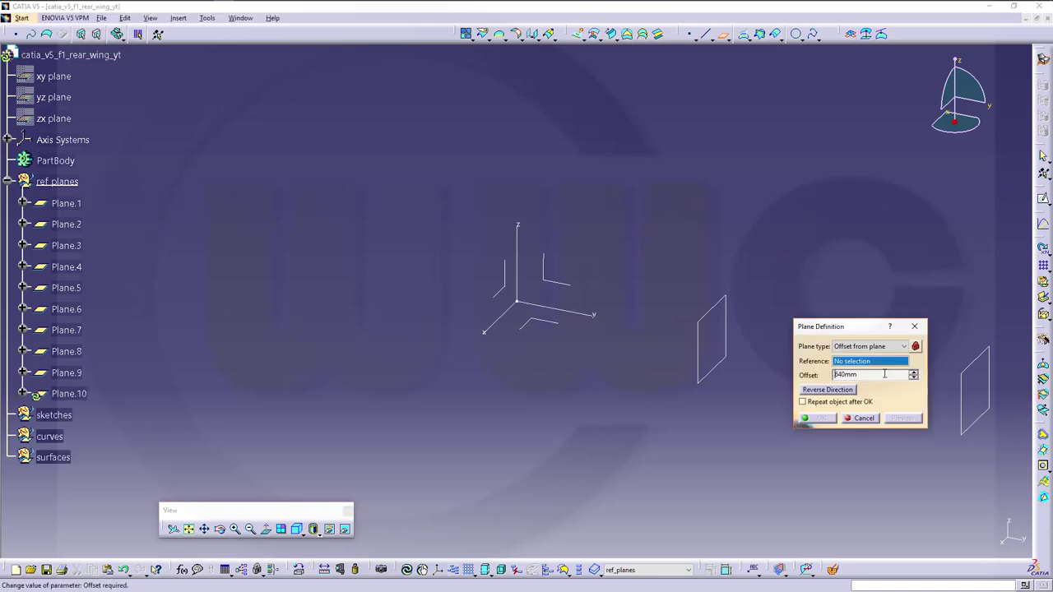
pyautogui.click(863, 419)
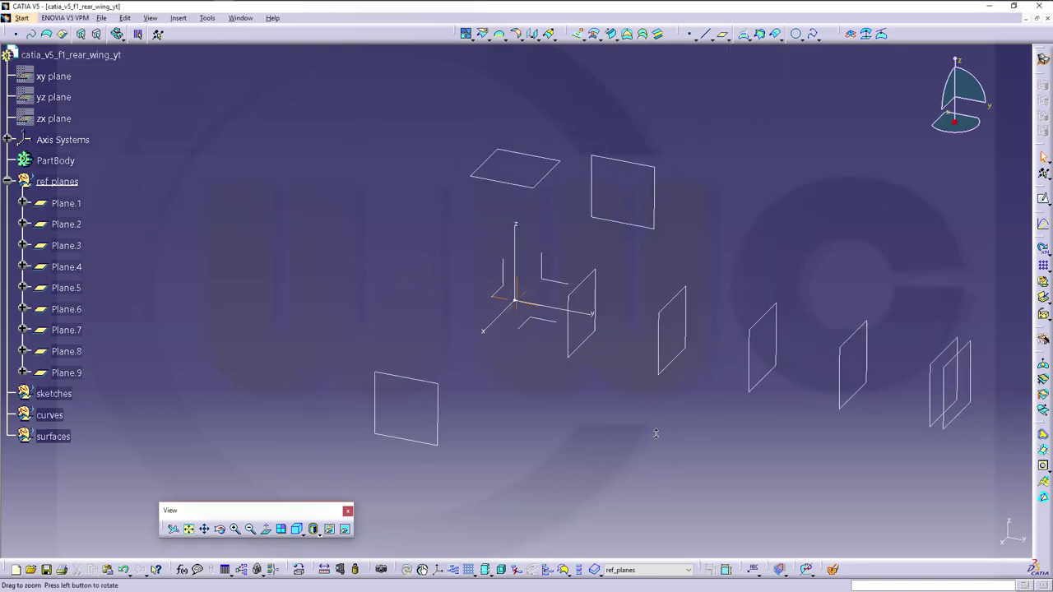
# Collapse the ref_planes set and make the sketches geometrical set the current work object
pyautogui.moveTo(655, 447); pyautogui.dragTo(682, 271, button='middle')
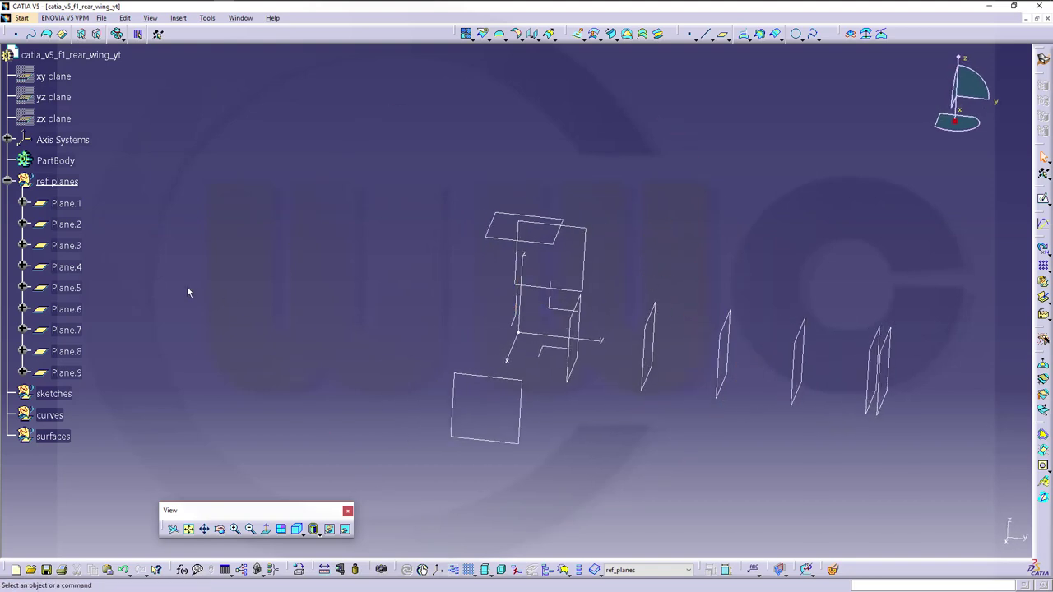
pyautogui.click(7, 181)
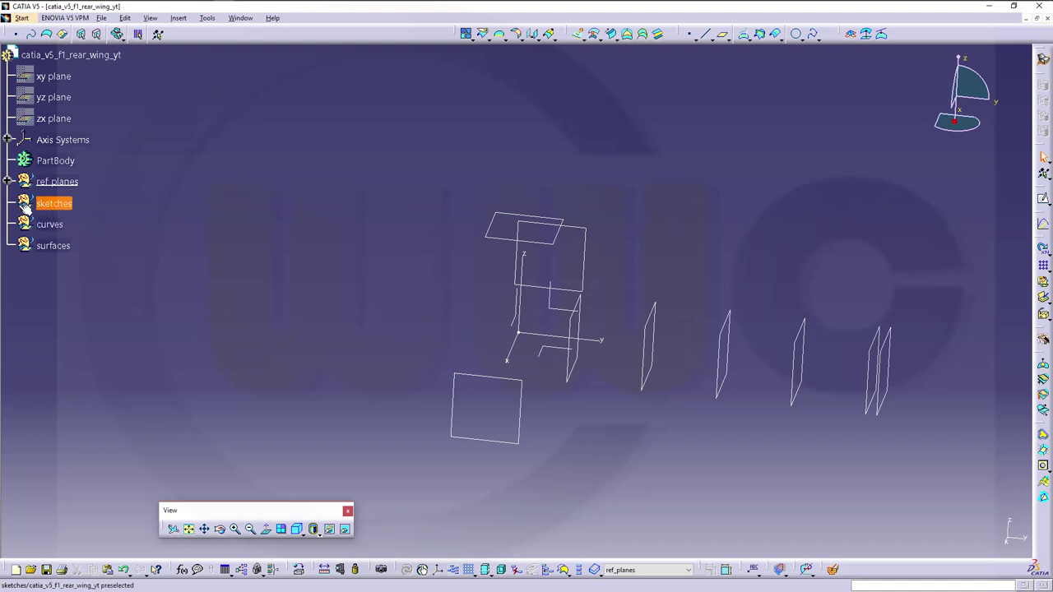
pyautogui.click(688, 569)
pyautogui.click(643, 551)
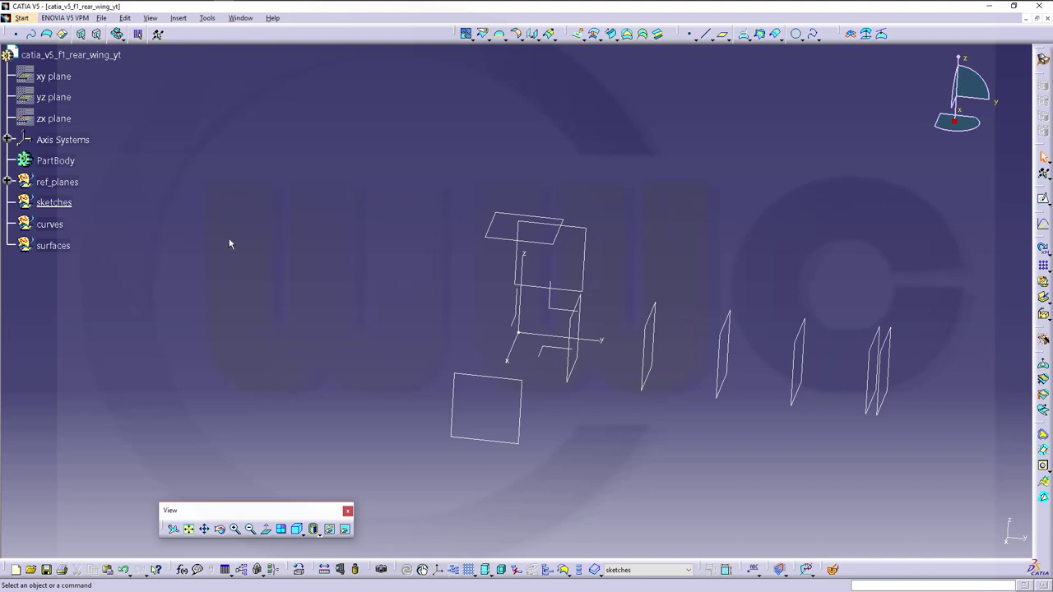
# Start a positioned sketch on the YZ plane of the absolute axis system
pyautogui.click(1045, 201)
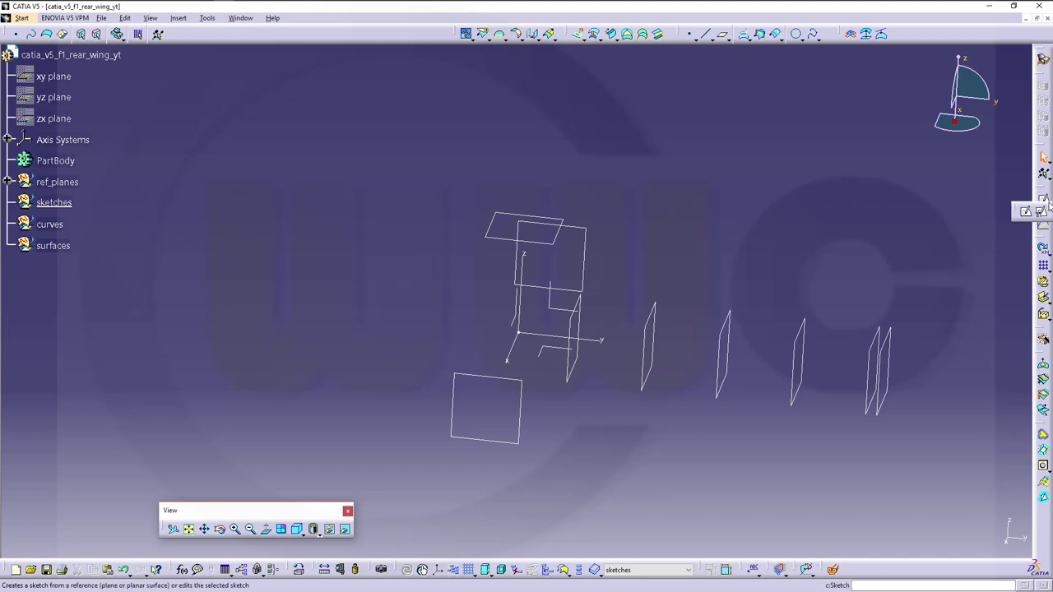
pyautogui.click(1043, 212)
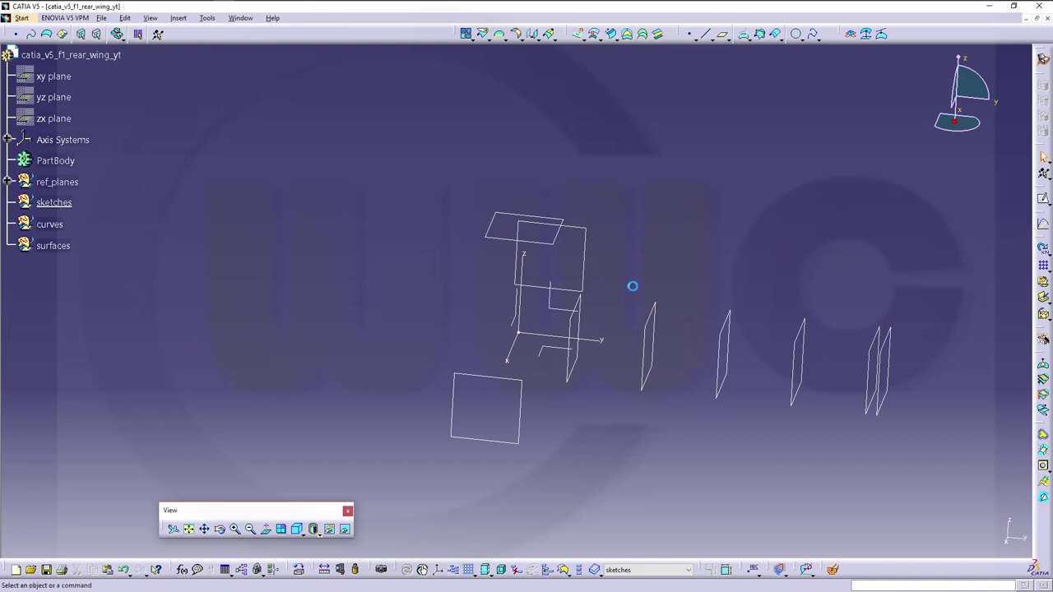
pyautogui.click(561, 313)
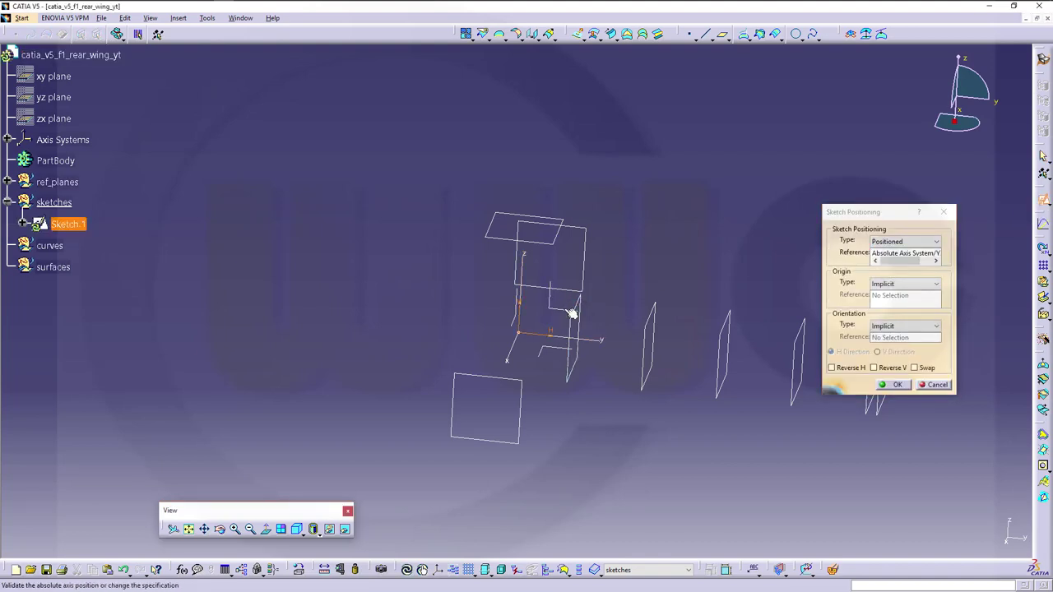
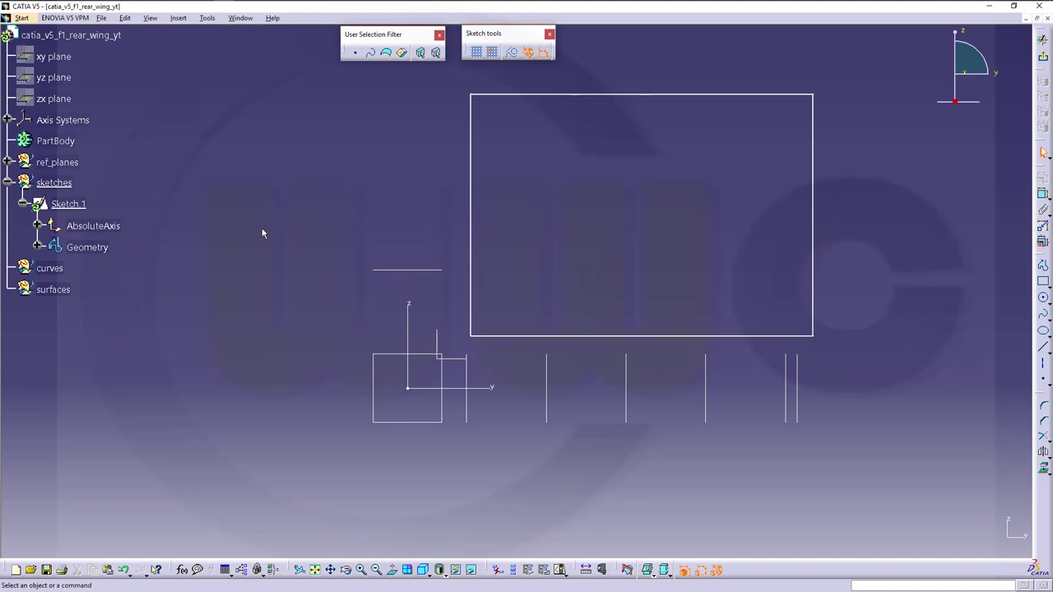
# Constrain the distance between the rectangle's left and right edges to 650 mm
pyautogui.click(1042, 195)
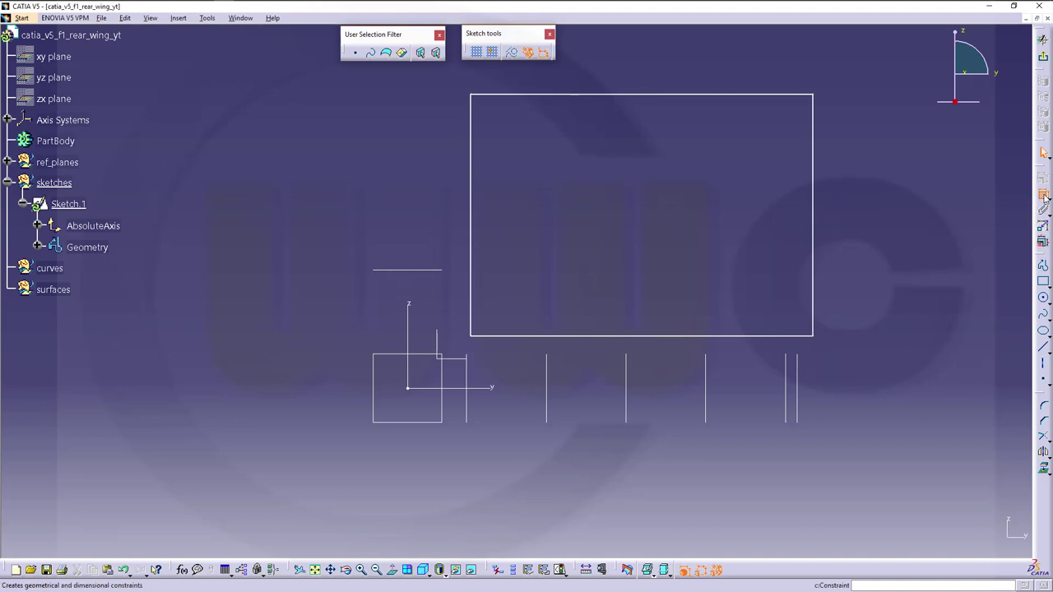
pyautogui.click(471, 301)
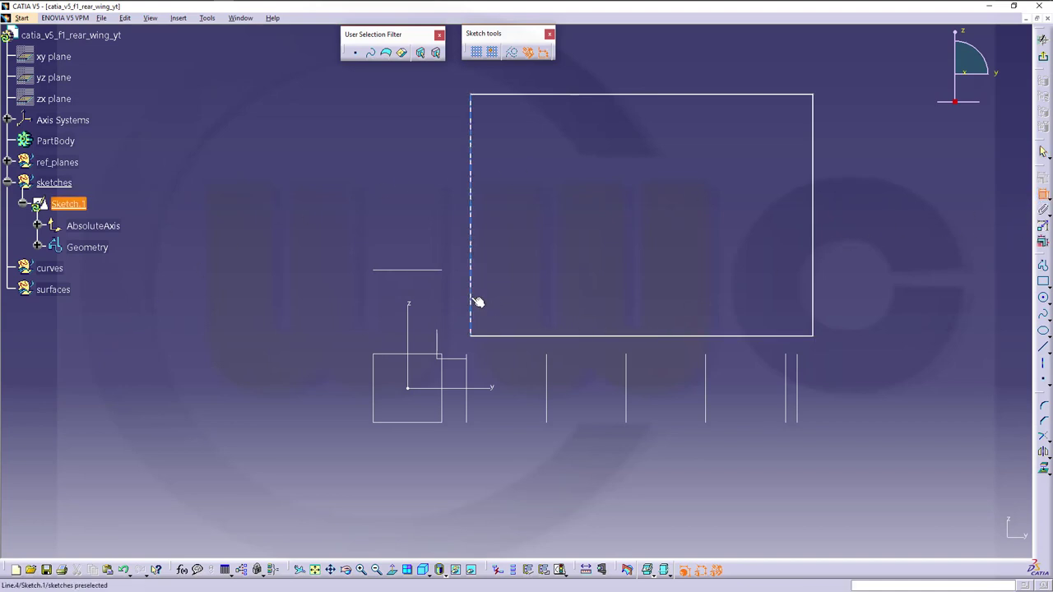
pyautogui.click(813, 287)
pyautogui.click(661, 455)
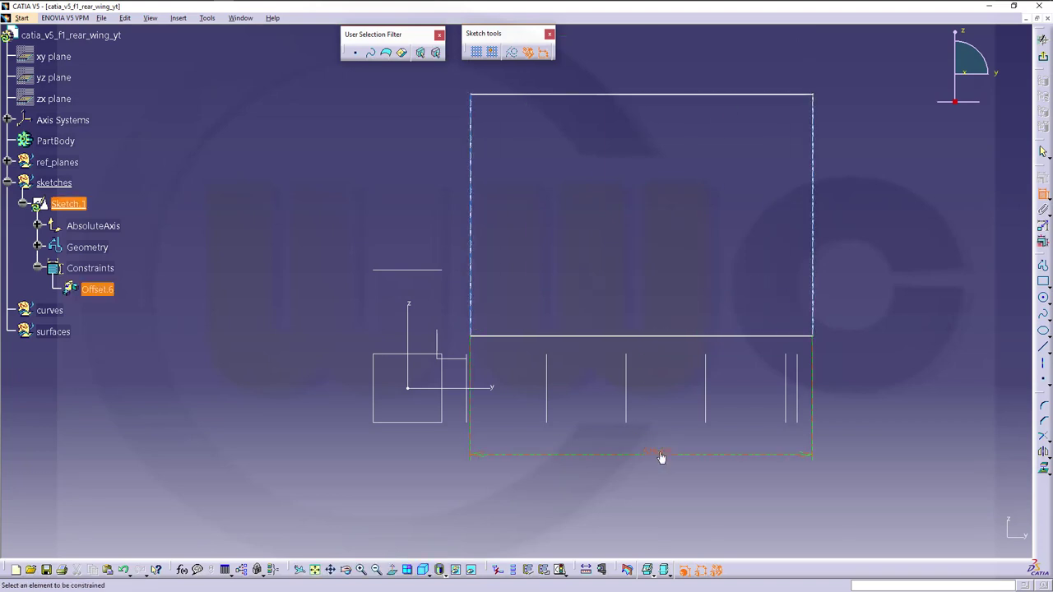
pyautogui.doubleClick(661, 454)
pyautogui.write('650mm')
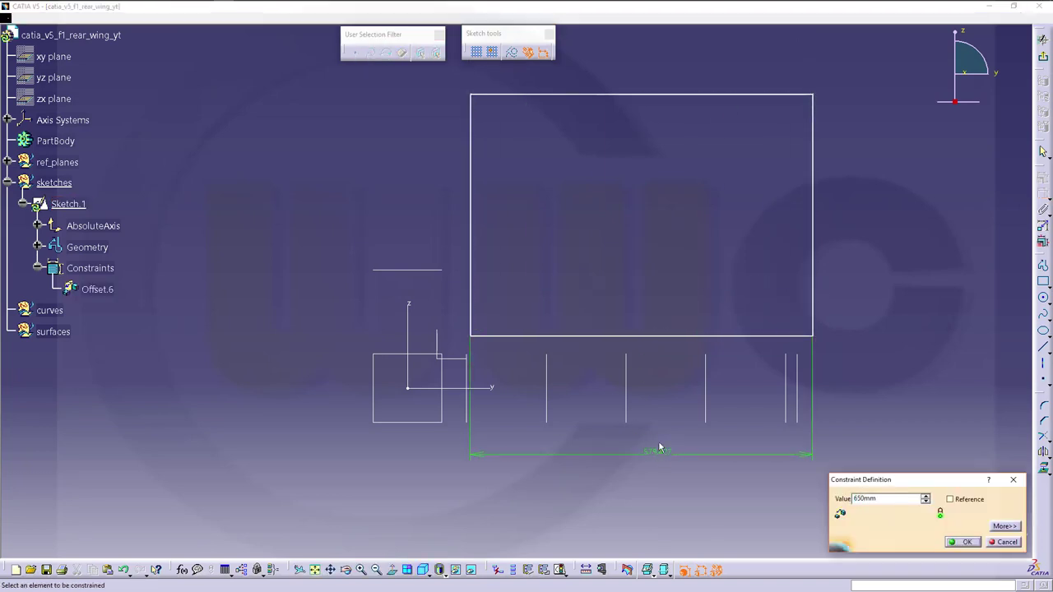
pyautogui.press('Return')
# Constrain the distance between the rectangle's lower and upper edges to 650 mm
pyautogui.click(773, 337)
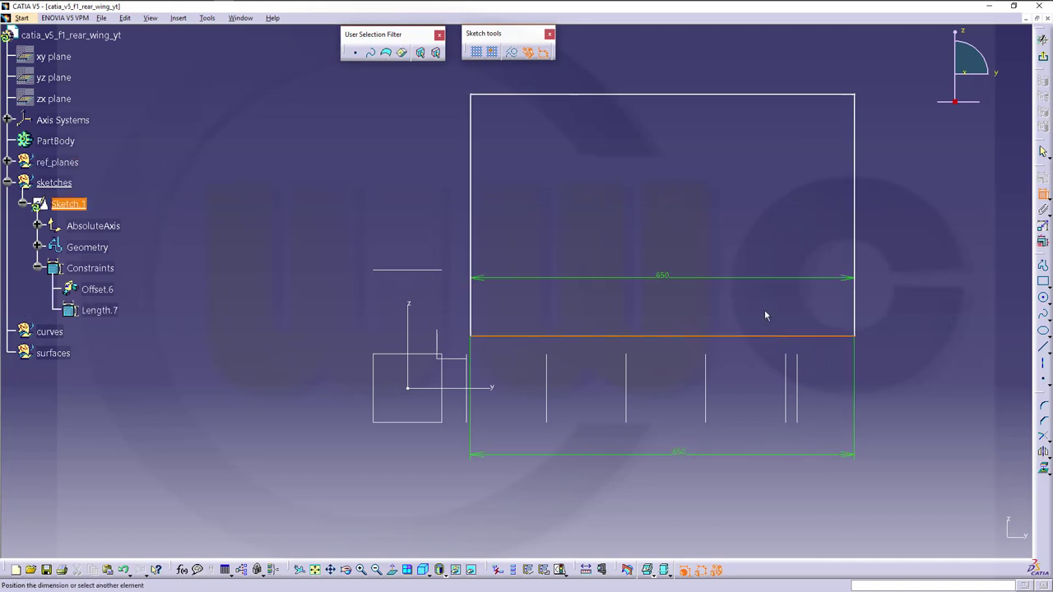
pyautogui.click(765, 96)
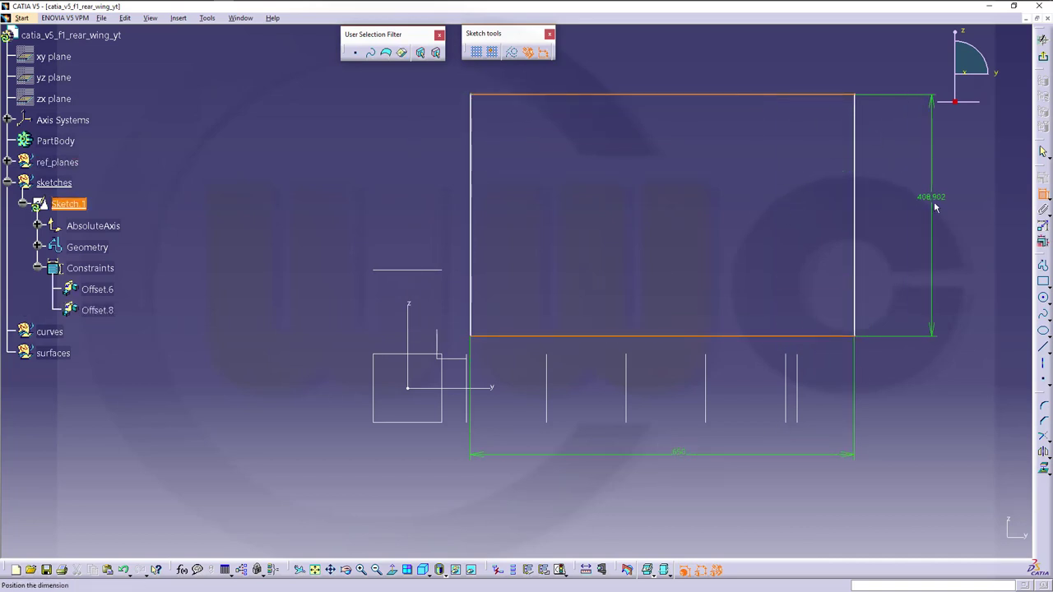
pyautogui.click(932, 199)
pyautogui.doubleClick(932, 198)
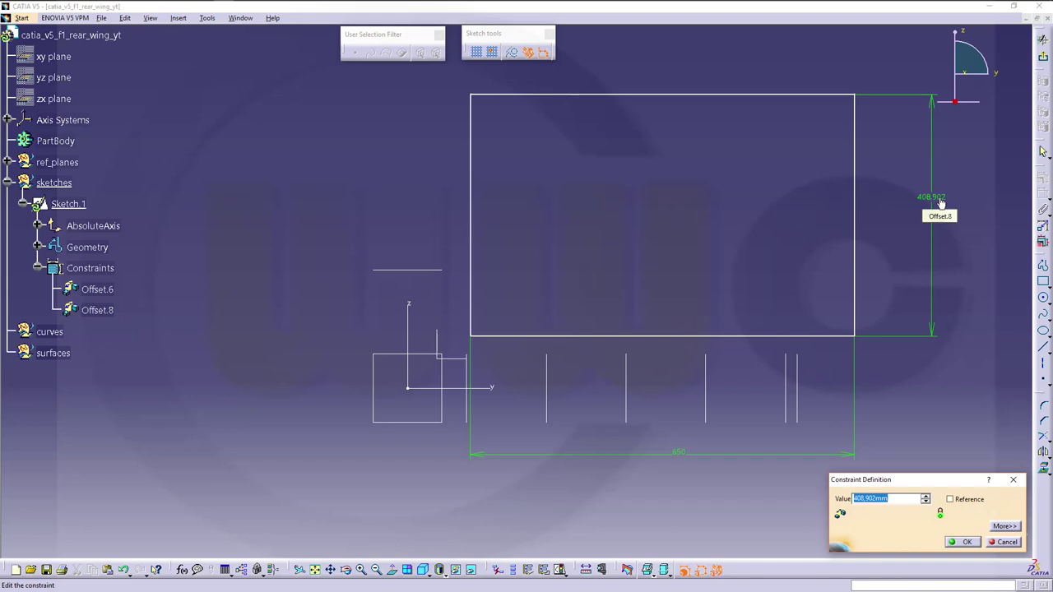
pyautogui.write('650')
pyautogui.press('Return')
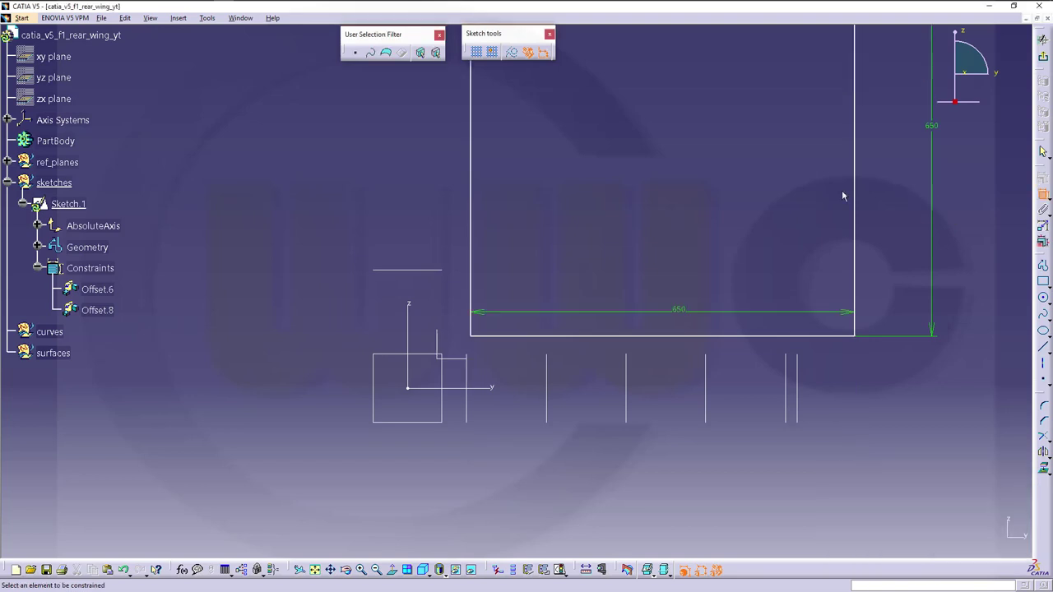
# Make the square's left edge coincident with the sketch's vertical axis and its lower edge coincident with the horizontal axis
pyautogui.click(471, 330)
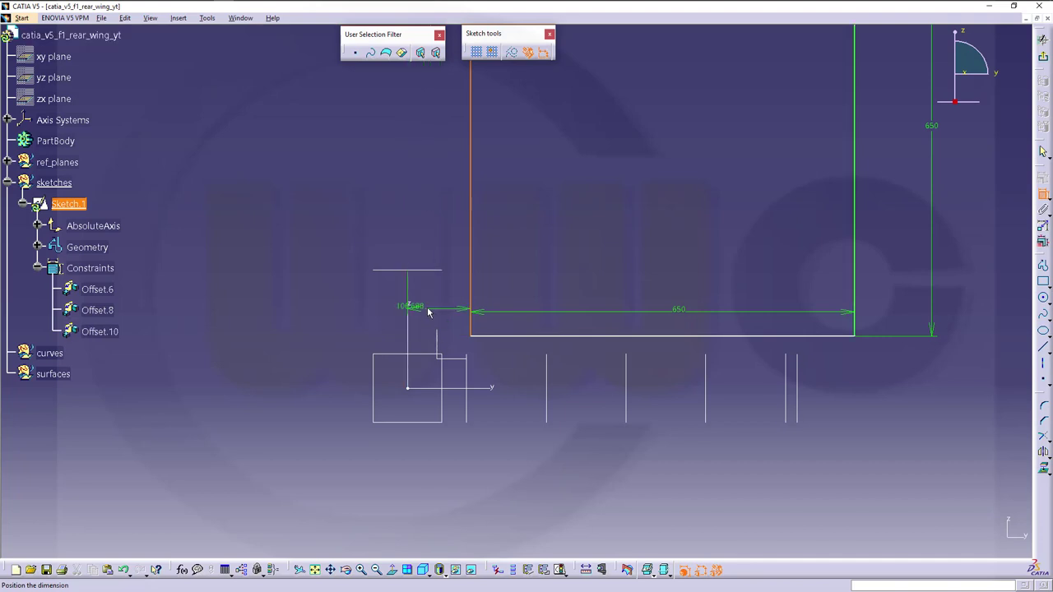
pyautogui.rightClick(433, 306)
pyautogui.click(465, 395)
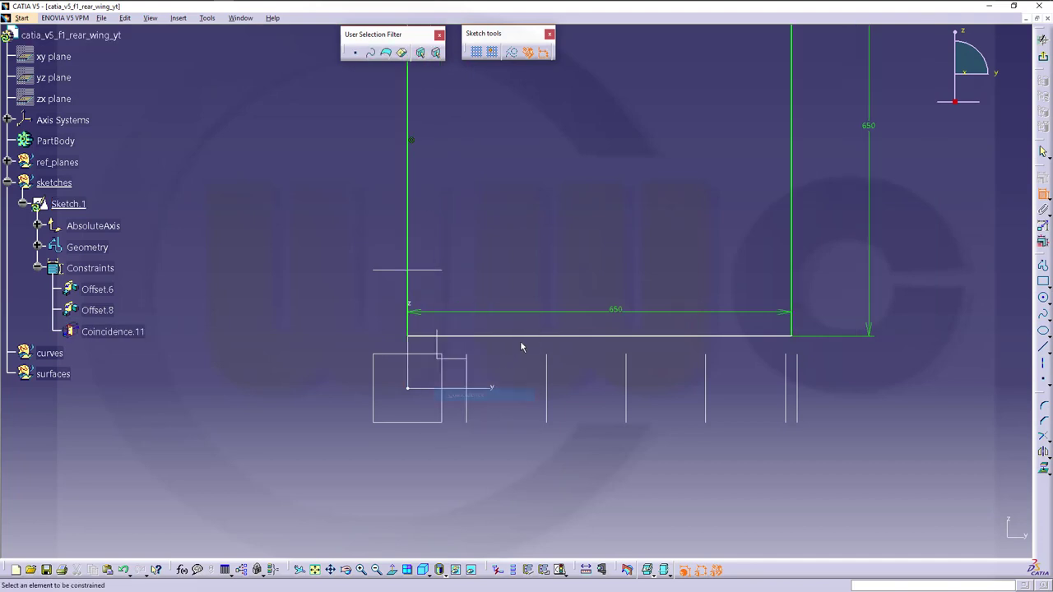
pyautogui.click(505, 337)
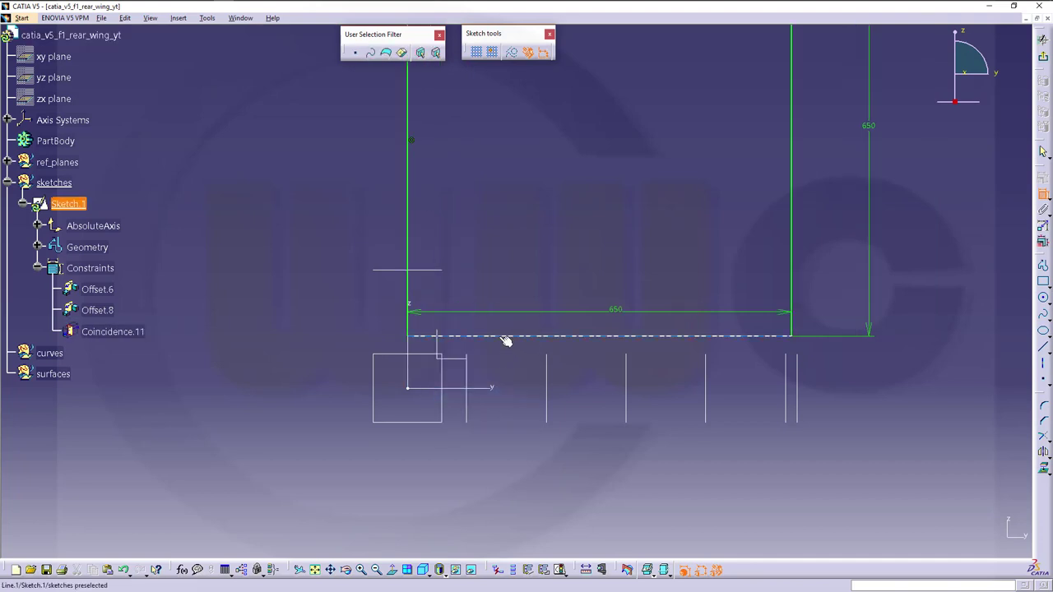
pyautogui.click(496, 388)
pyautogui.rightClick(503, 431)
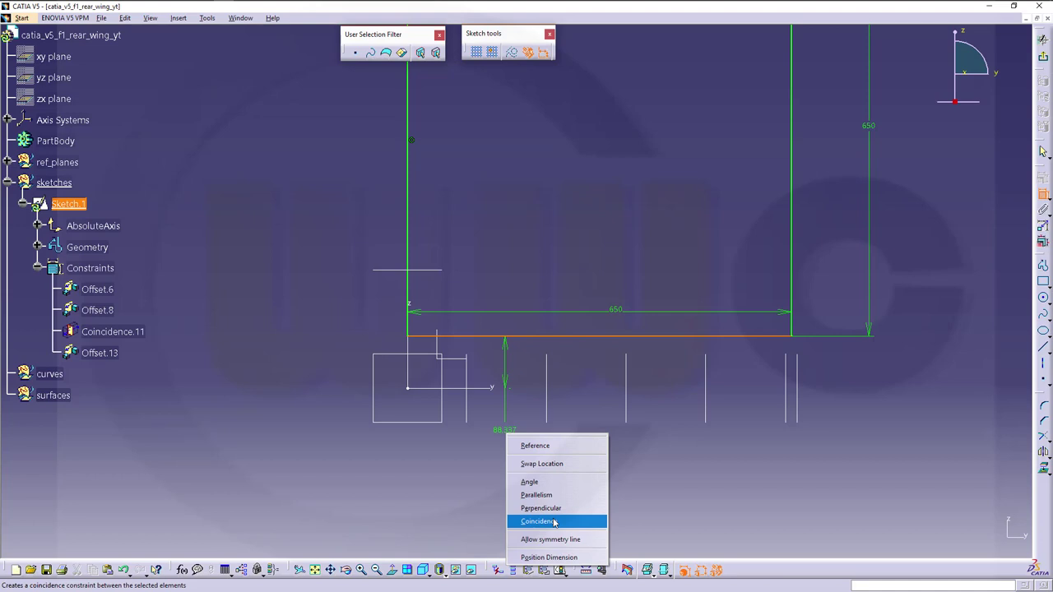
pyautogui.click(555, 522)
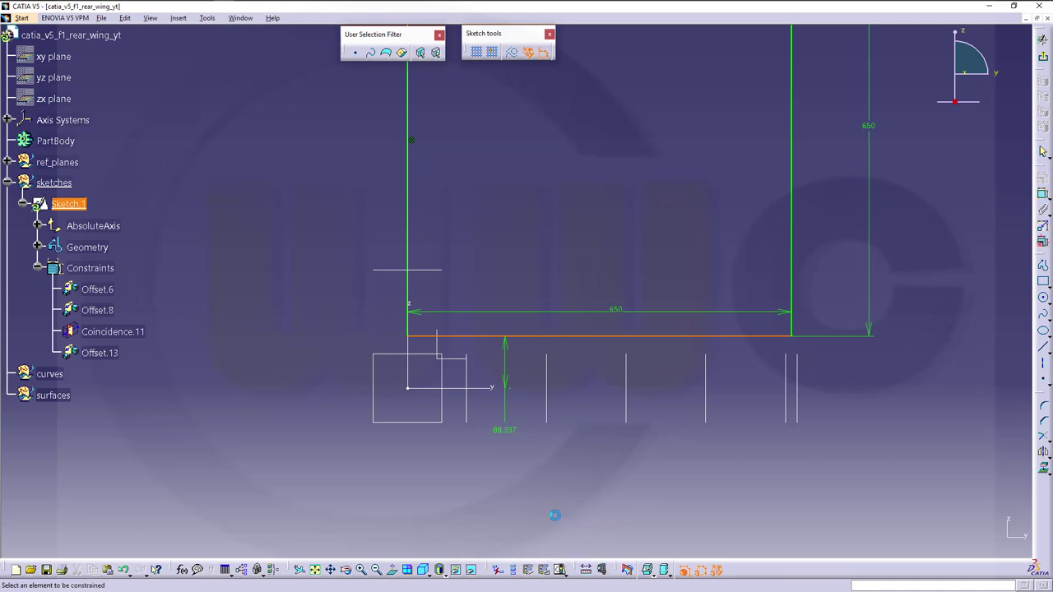
# Draw a six-point spline from the square's upper-left corner, bulging outside the left edge, to the lower edge about 141 mm from the origin
pyautogui.moveTo(647, 260)
pyautogui.mouseDown(button='middle')
pyautogui.moveTo(616, 275)
pyautogui.moveTo(557, 237)
pyautogui.moveTo(579, 313)
pyautogui.moveTo(461, 239)
pyautogui.moveTo(407, 220)
pyautogui.mouseUp(button='middle')
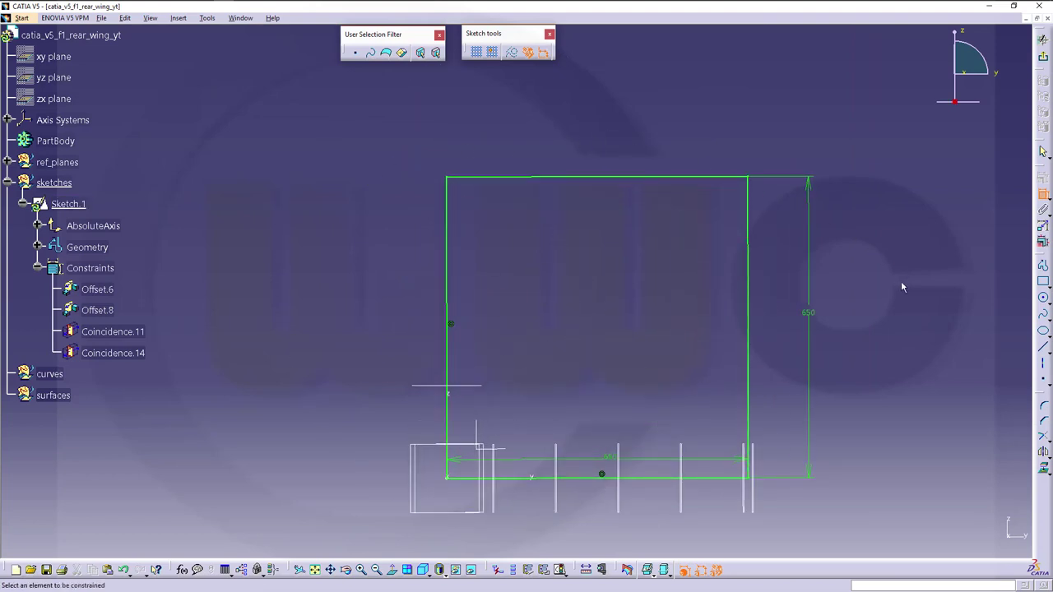
pyautogui.click(1043, 313)
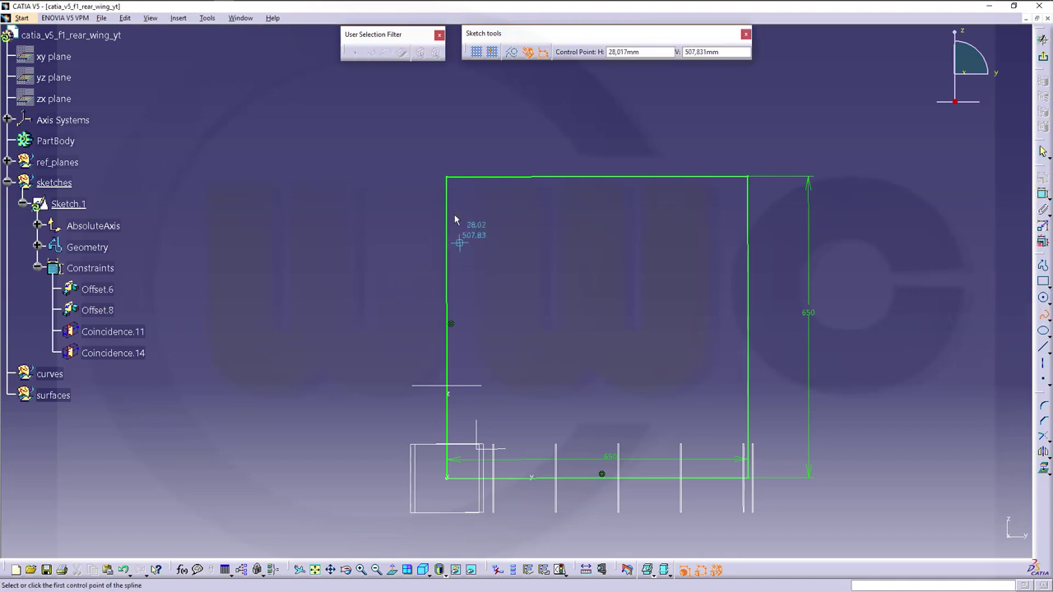
pyautogui.click(446, 178)
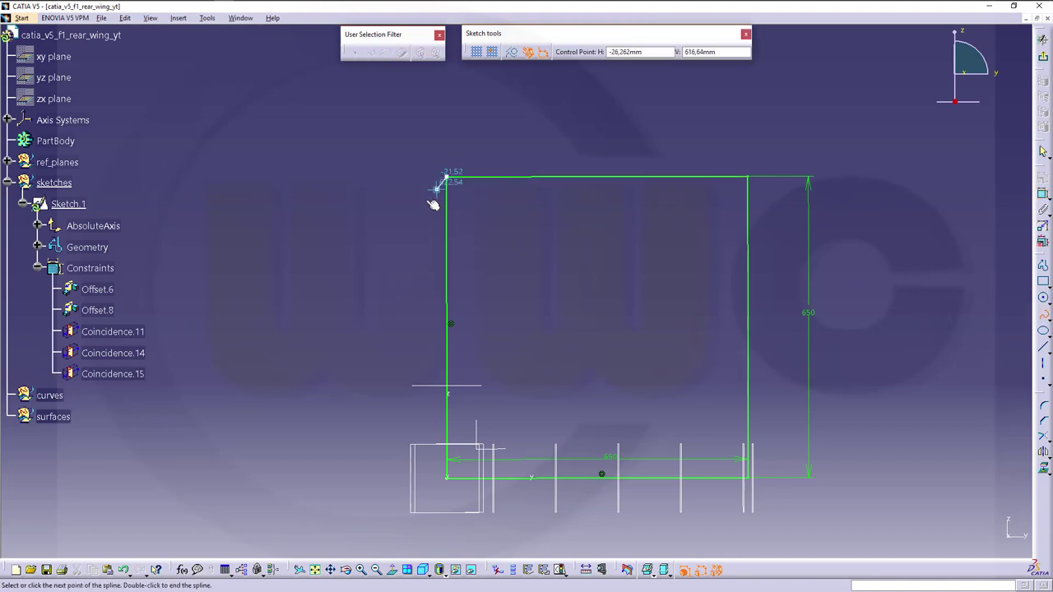
pyautogui.click(409, 244)
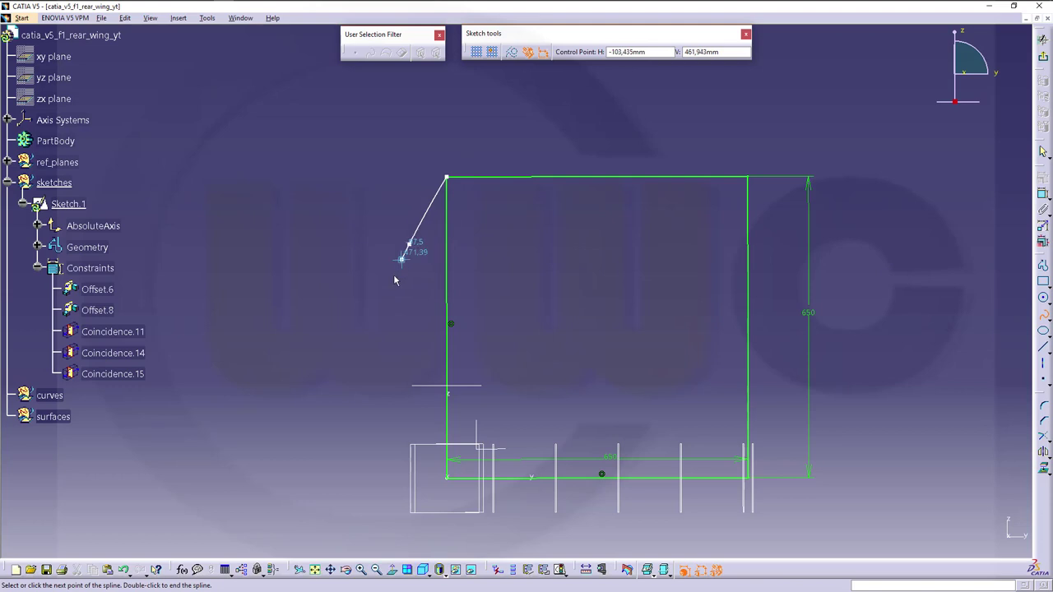
pyautogui.click(386, 346)
pyautogui.click(429, 410)
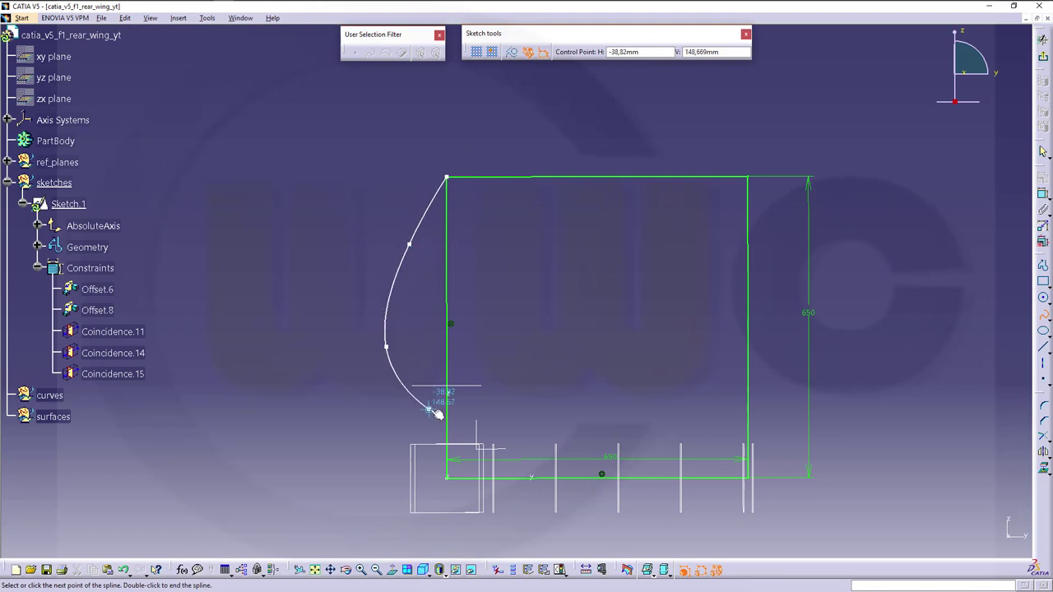
pyautogui.click(498, 436)
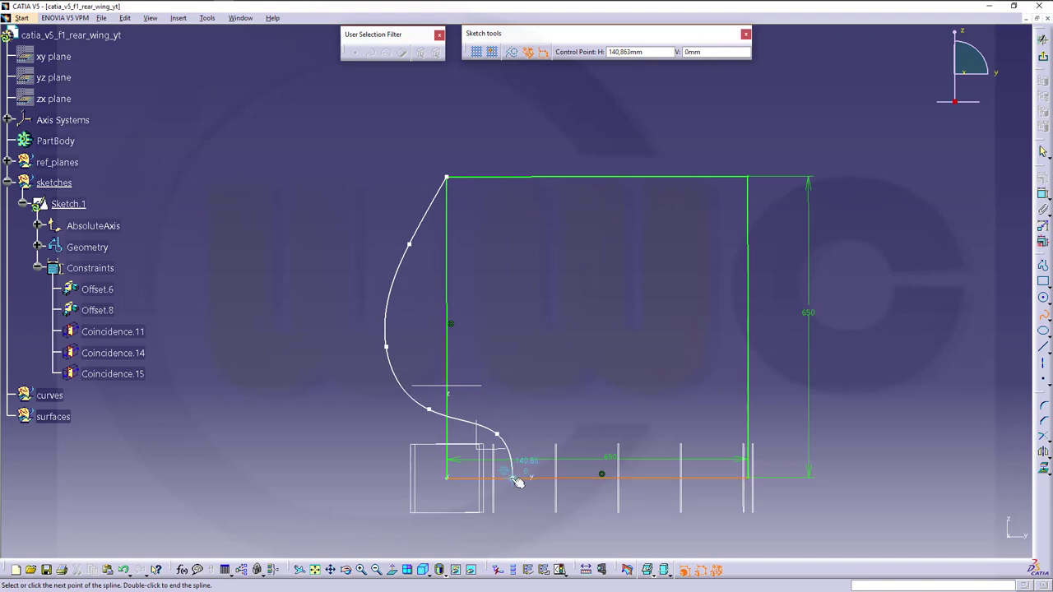
pyautogui.click(515, 478)
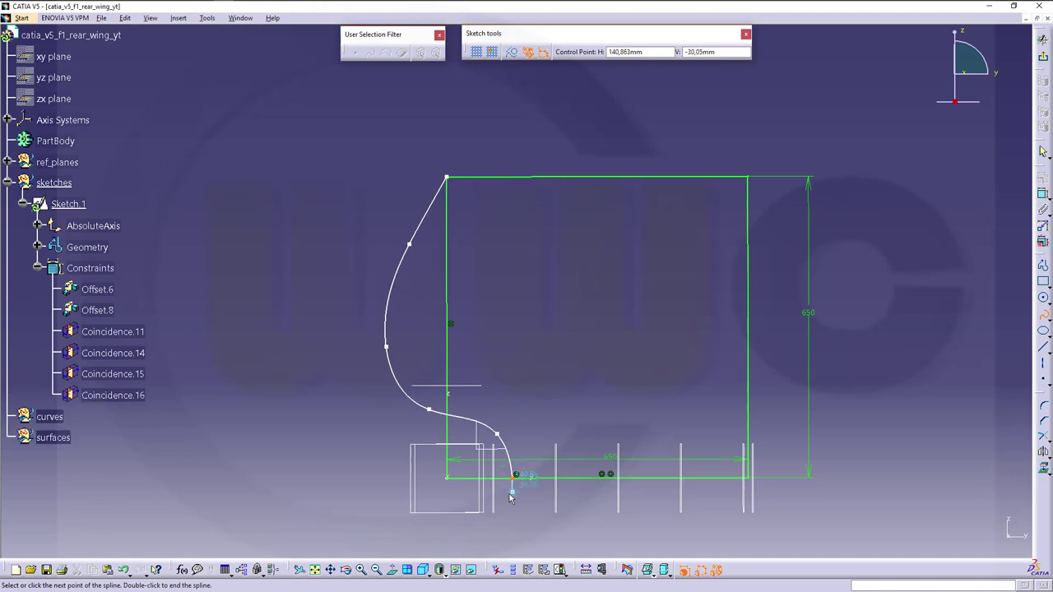
pyautogui.doubleClick(516, 479)
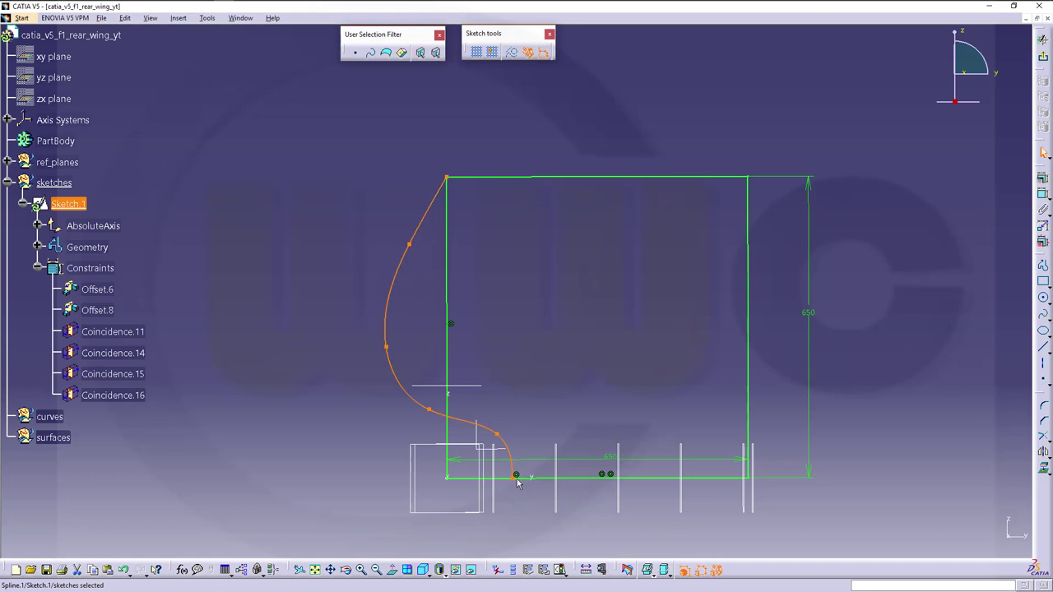
# Enable tangency at the spline's last control point, CtrlPoint.6, on the square's lower edge
pyautogui.doubleClick(409, 400)
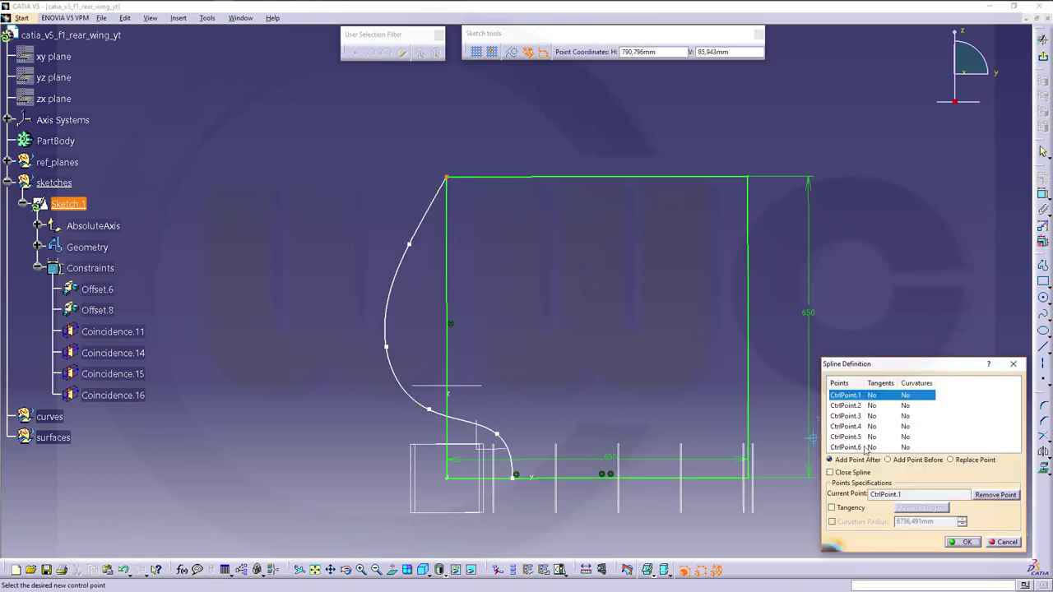
pyautogui.click(860, 447)
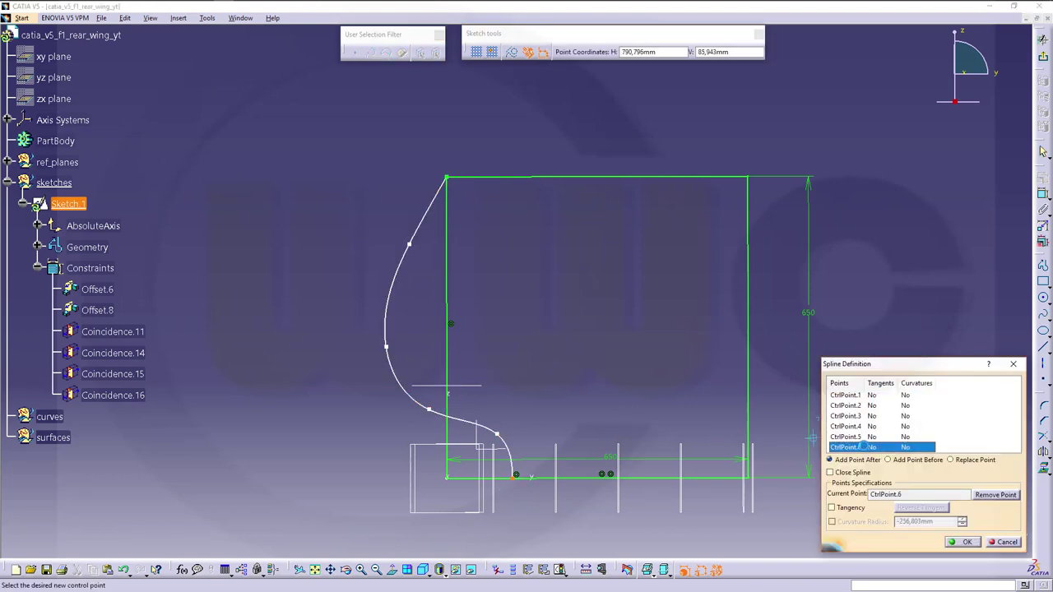
pyautogui.click(832, 509)
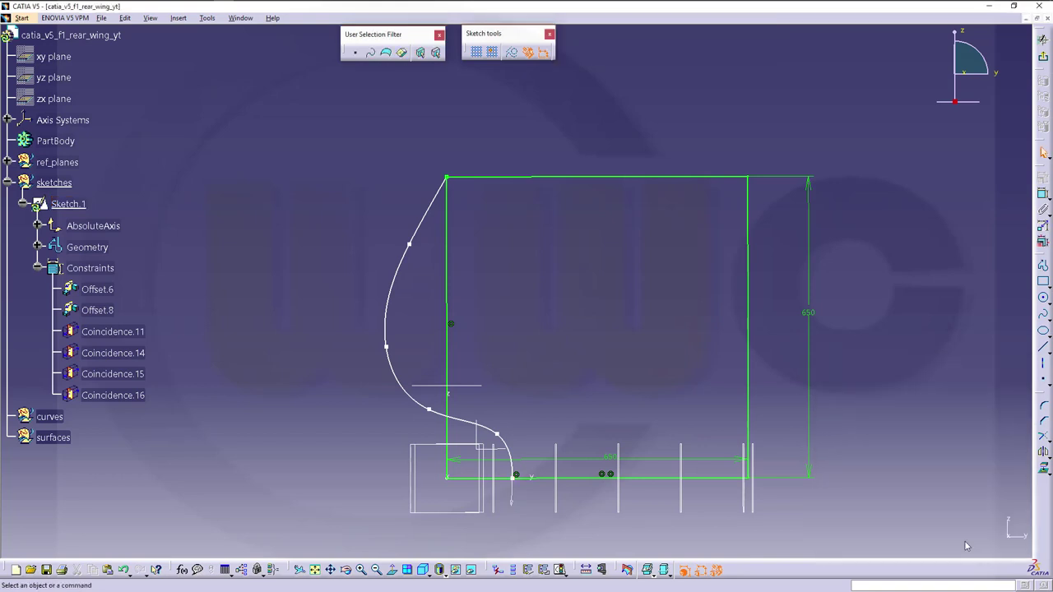
pyautogui.click(965, 541)
# Constrain the tangent direction at the spline's lower end perpendicular to the square's lower edge
pyautogui.click(1044, 194)
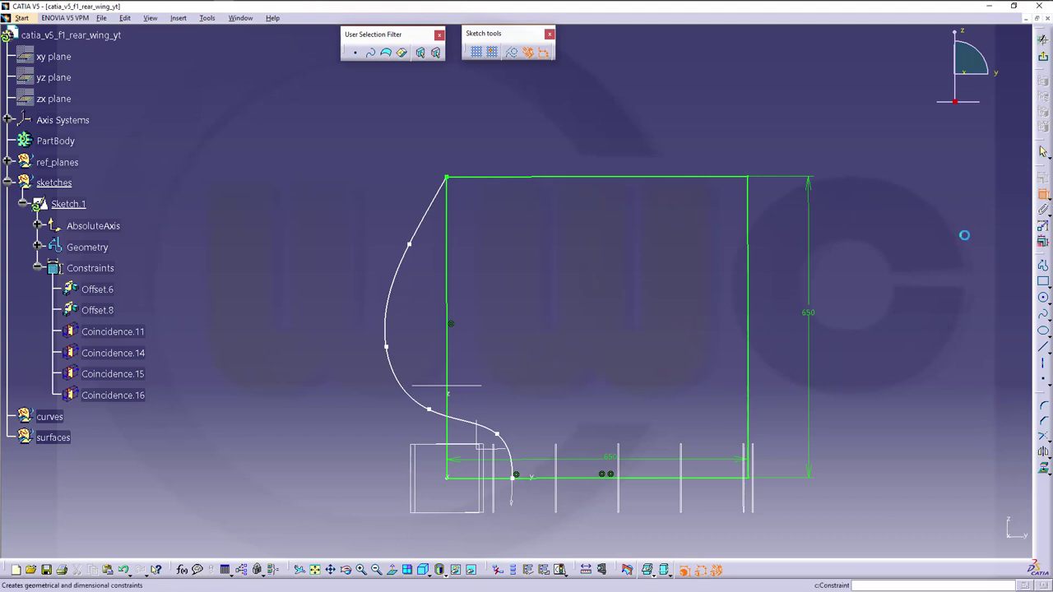
pyautogui.click(535, 482)
pyautogui.click(508, 454)
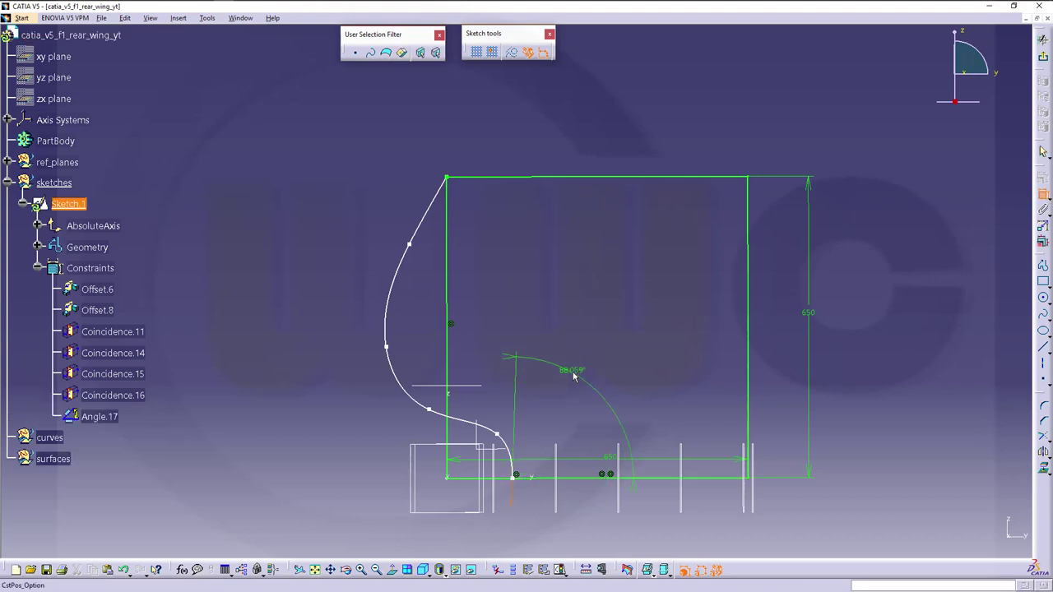
pyautogui.rightClick(575, 374)
pyautogui.click(632, 418)
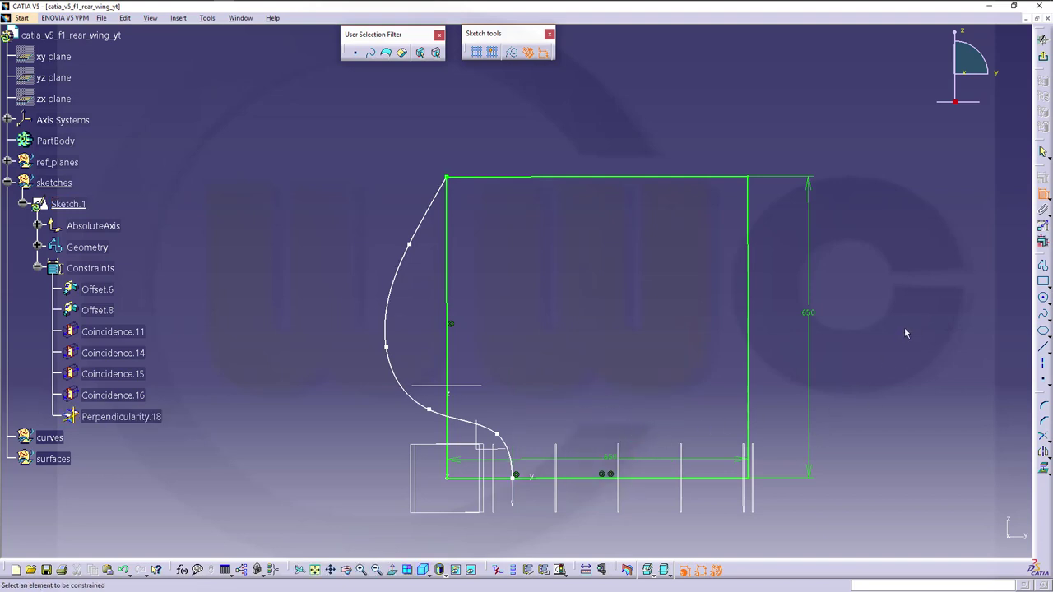
# Draw a rectangle overlapping the square's upper-right corner and extending beyond its upper and right edges
pyautogui.click(1044, 282)
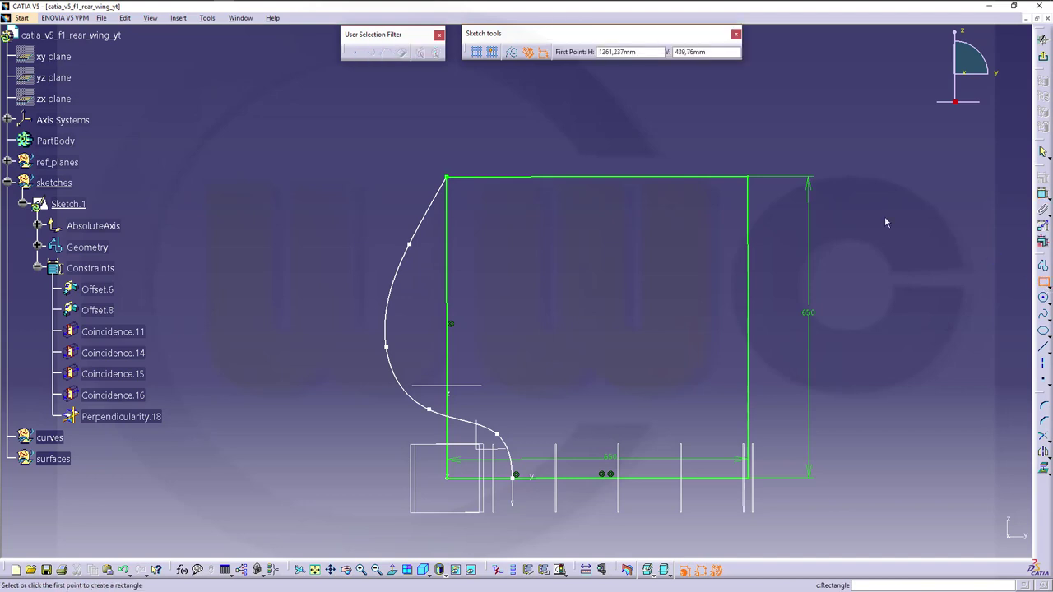
pyautogui.click(608, 134)
pyautogui.click(796, 233)
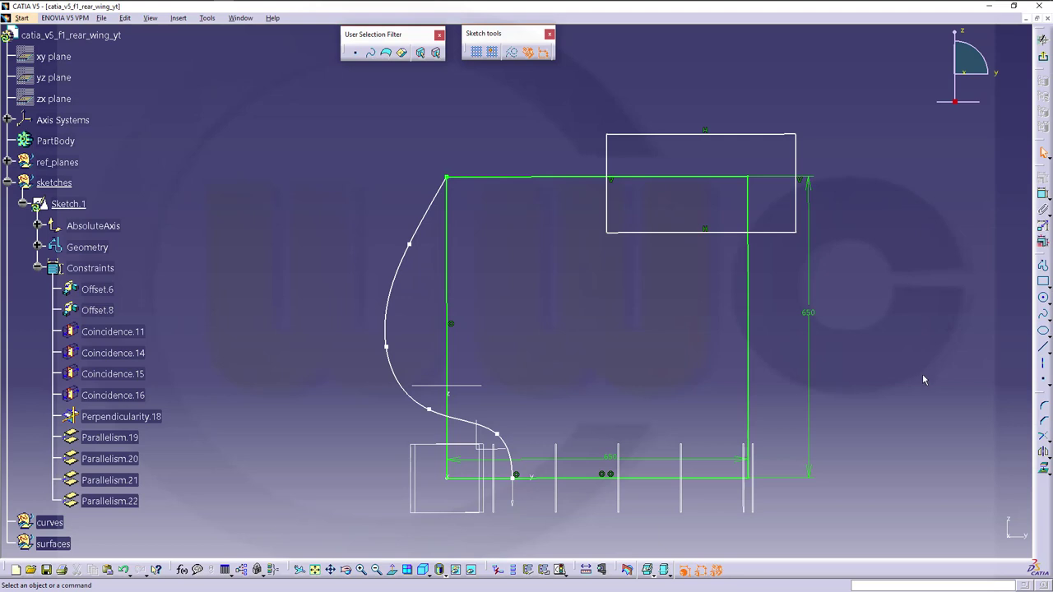
# Draw a sloping line from the spline's lower endpoint up to a point just beyond the square's right edge
pyautogui.click(1043, 347)
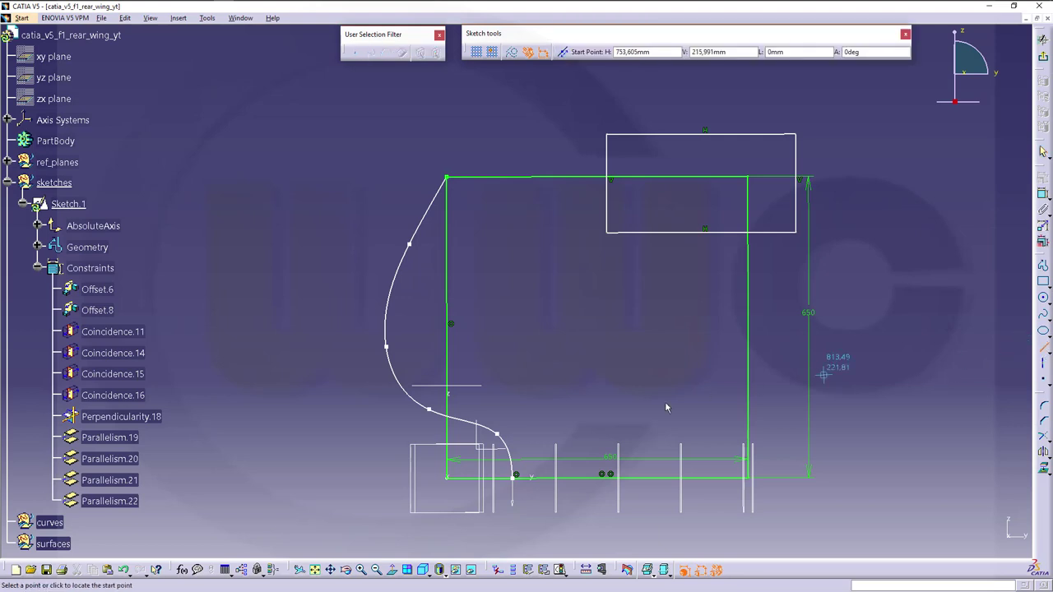
pyautogui.click(516, 476)
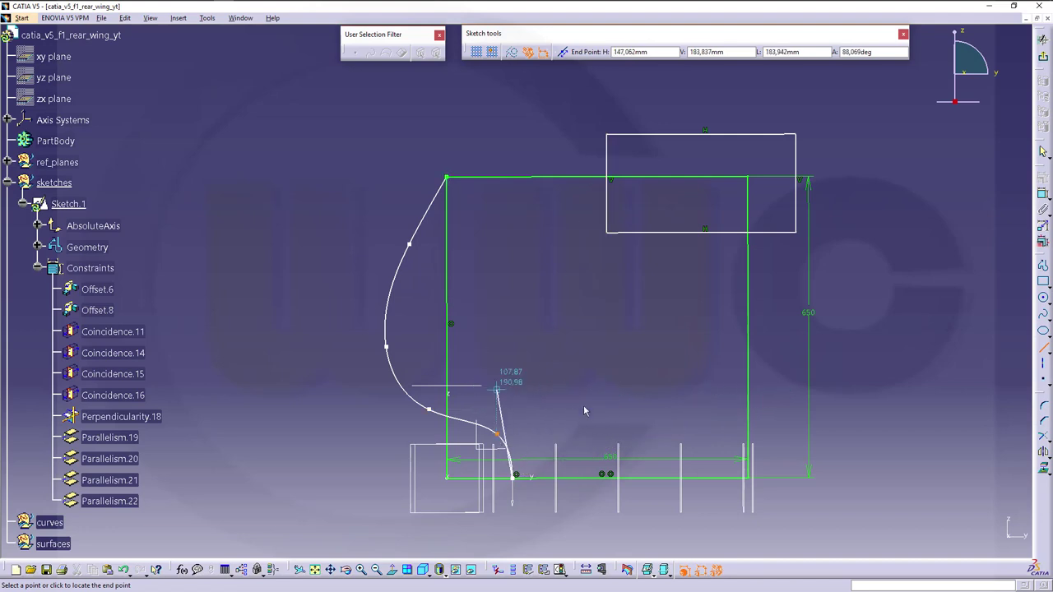
pyautogui.click(764, 409)
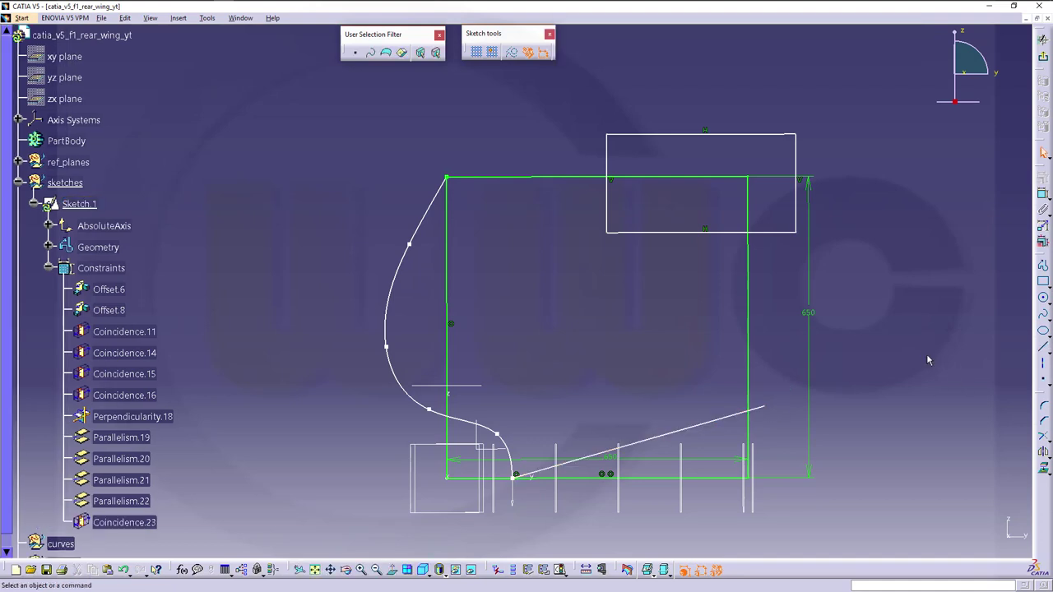
# Quick Trim the rectangle's outer segments and the square's upper-right corner to leave a stepped notch in the outline
pyautogui.click(1049, 441)
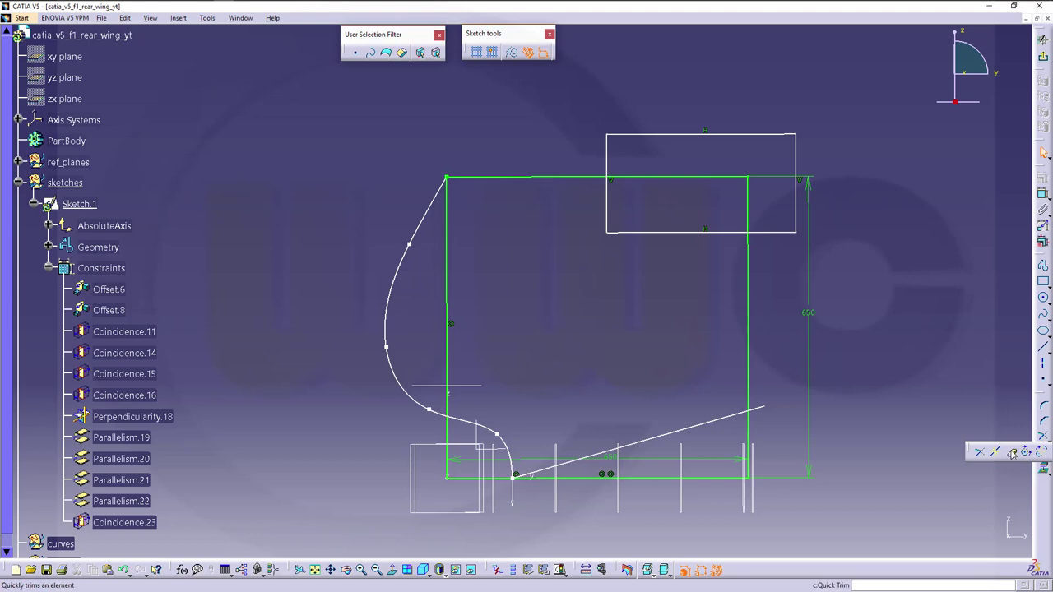
pyautogui.click(1012, 453)
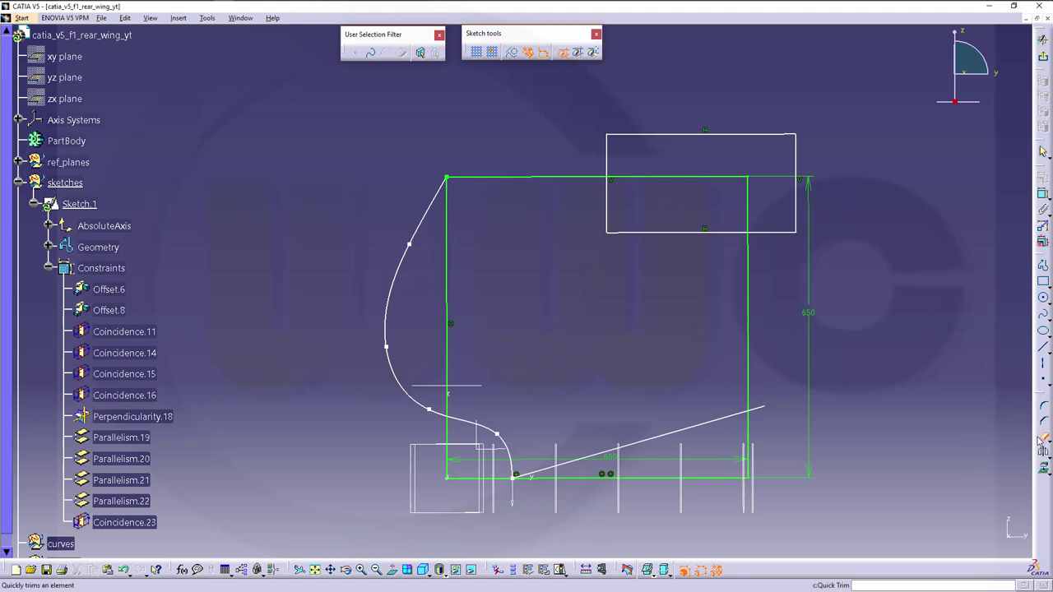
pyautogui.click(654, 134)
pyautogui.click(607, 158)
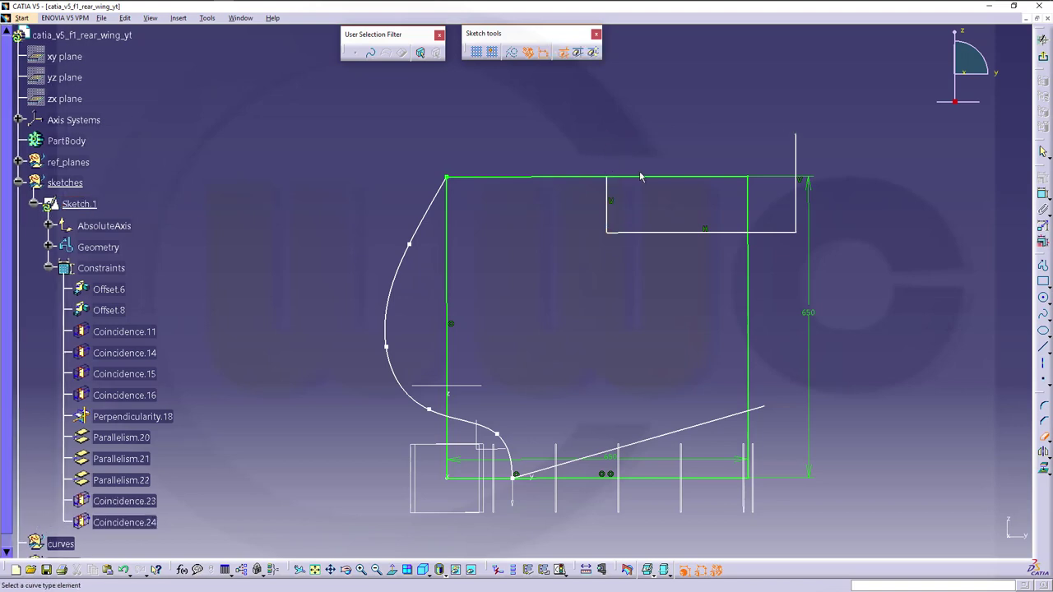
pyautogui.click(656, 177)
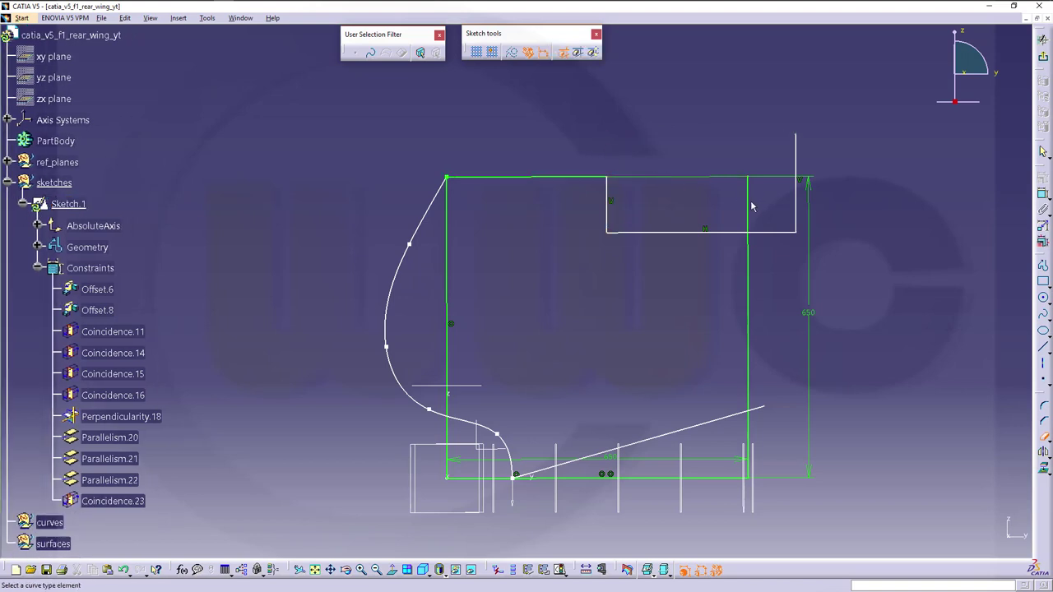
pyautogui.click(753, 208)
pyautogui.click(777, 234)
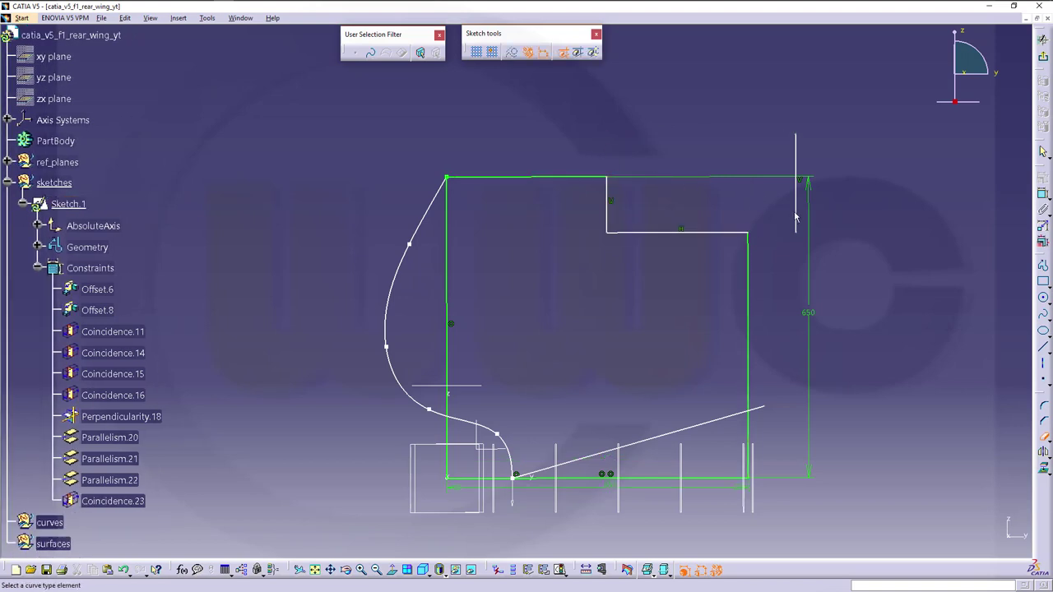
pyautogui.click(795, 216)
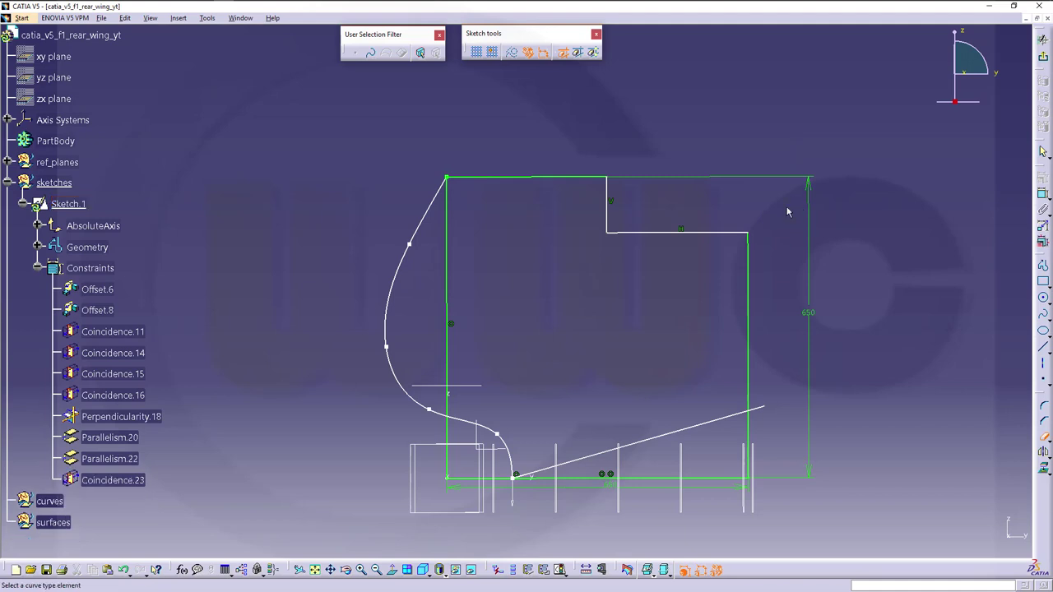
# Trim away the square's left edge, lower edge and right-edge remainder, plus the sloping line's overhanging end
pyautogui.click(452, 261)
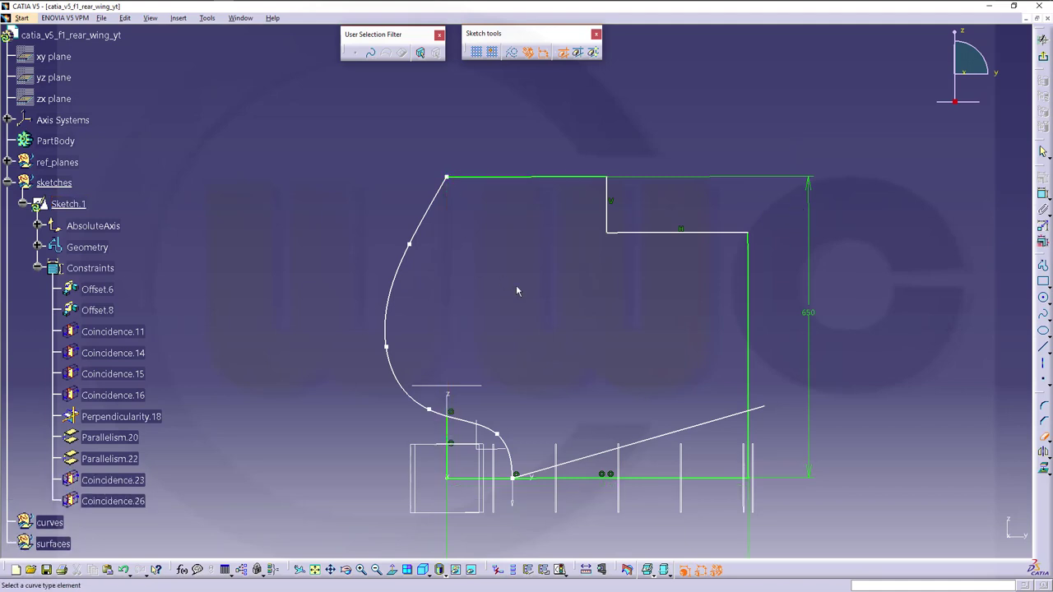
pyautogui.click(446, 439)
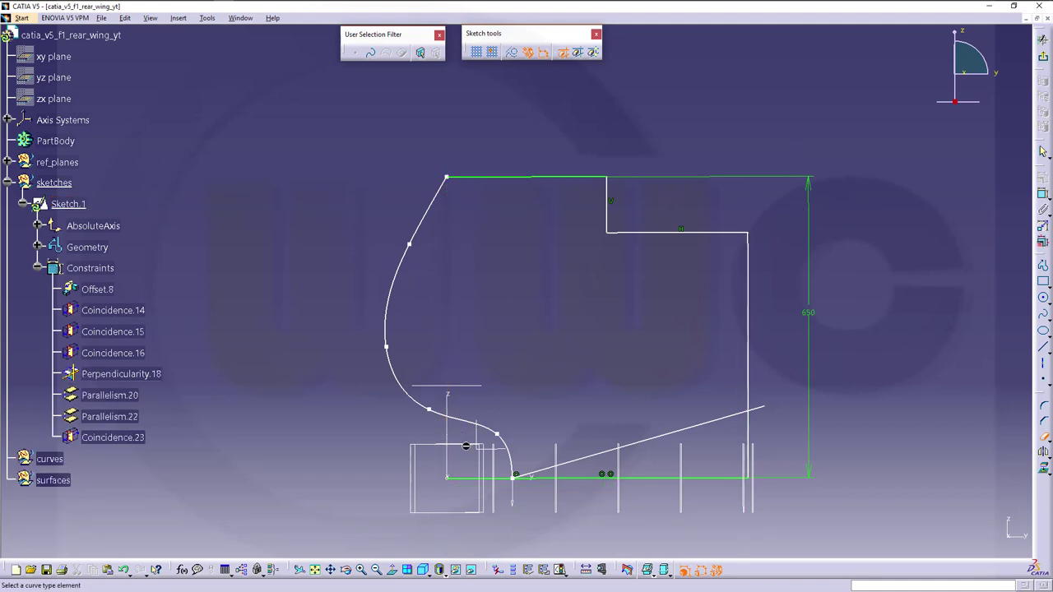
pyautogui.click(502, 478)
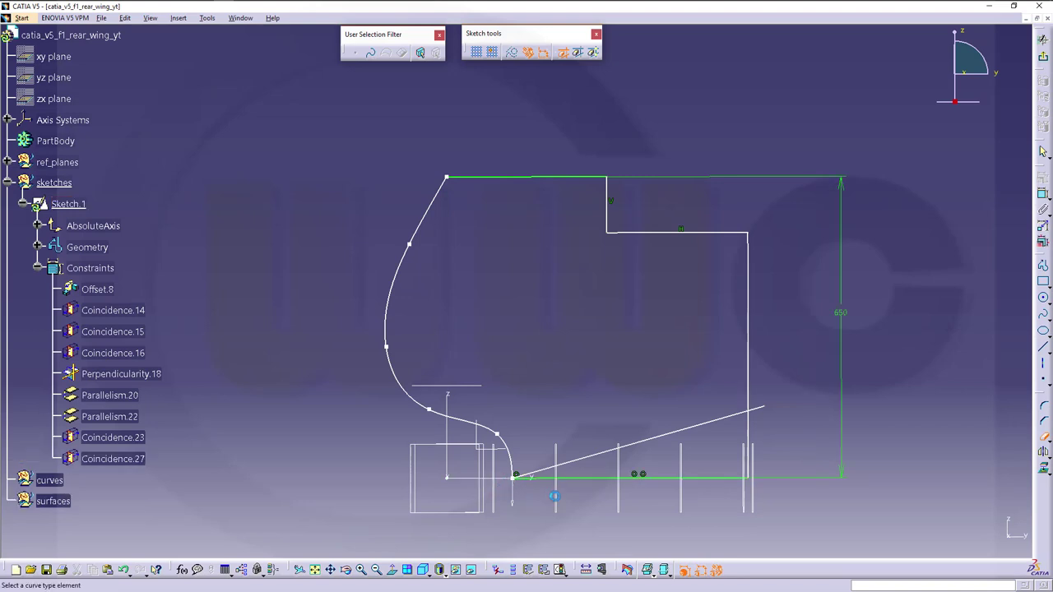
pyautogui.click(602, 479)
pyautogui.click(756, 436)
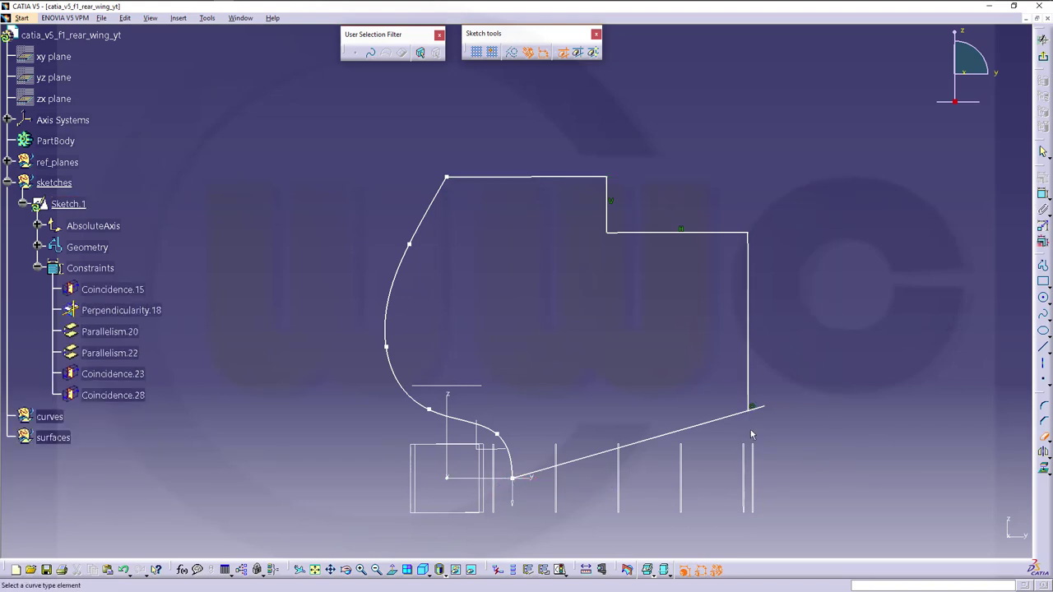
pyautogui.click(762, 410)
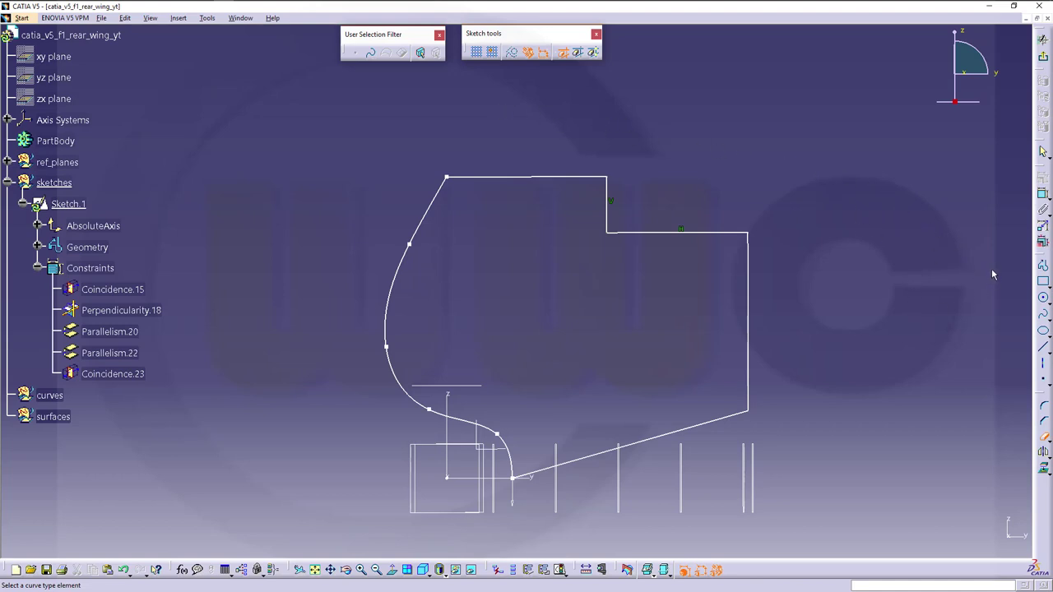
# Round the notch's inner corner with a 100 mm radius
pyautogui.click(1042, 407)
pyautogui.click(610, 214)
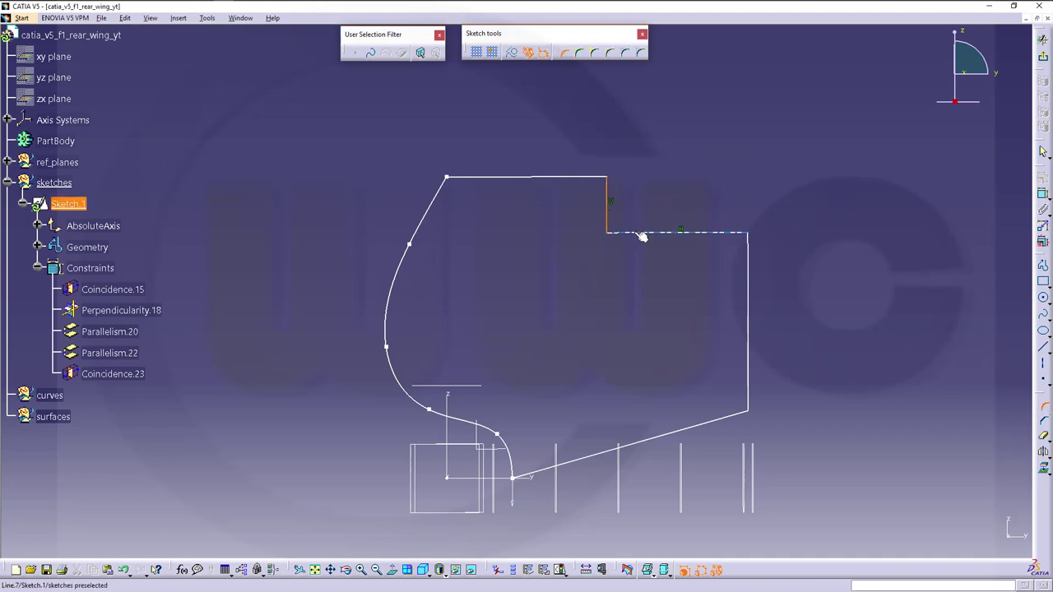
pyautogui.click(637, 233)
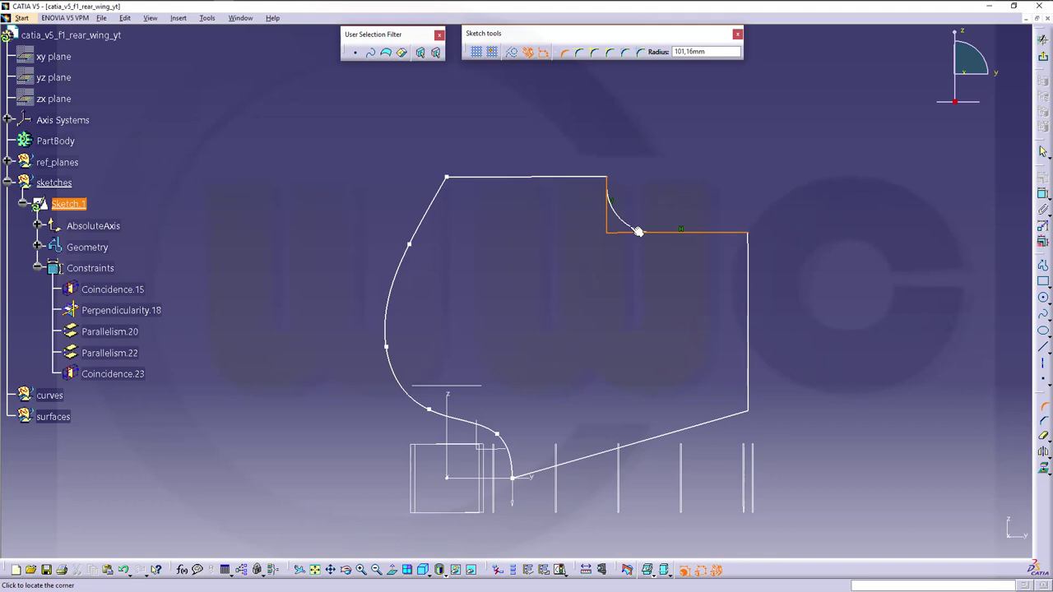
pyautogui.click(638, 232)
pyautogui.doubleClick(642, 208)
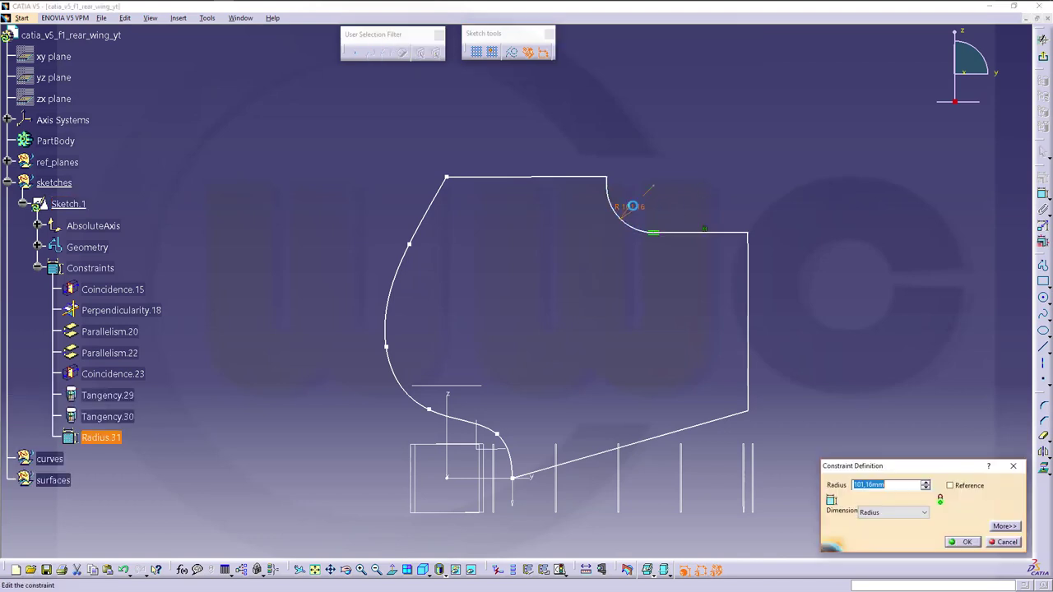
pyautogui.write('100')
pyautogui.press('Return')
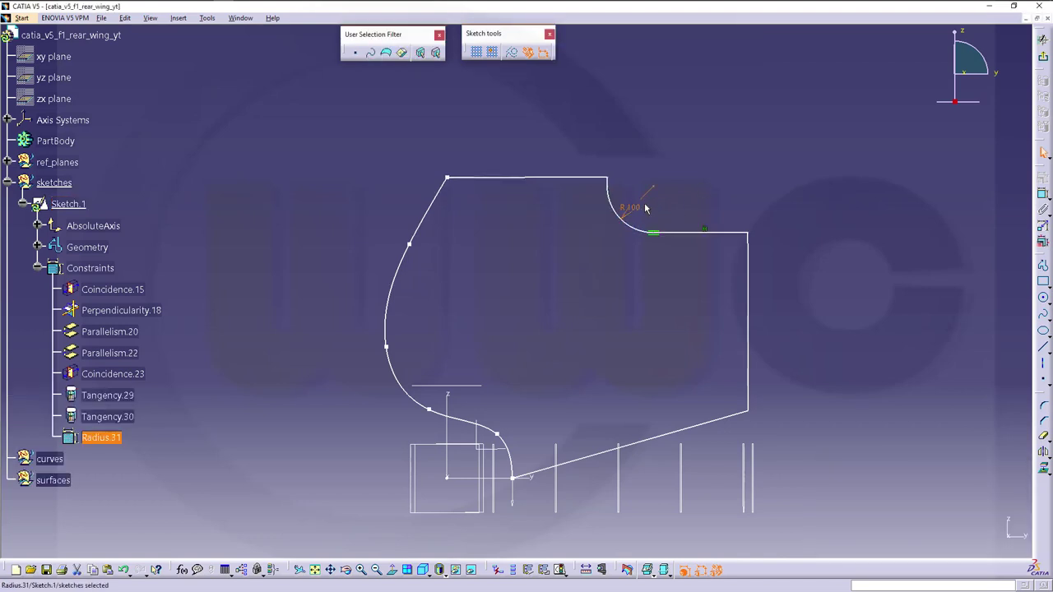
pyautogui.click(968, 254)
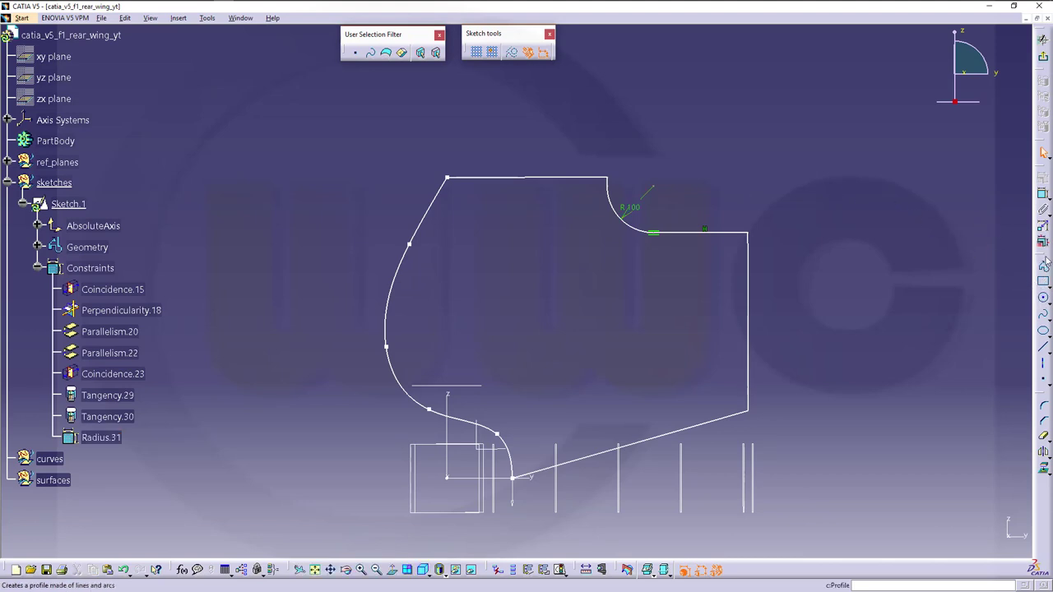
# Dimension the notch's height between the outline's upper edge and the notch's horizontal edge, and set it to 100 mm
pyautogui.click(1044, 225)
pyautogui.click(679, 233)
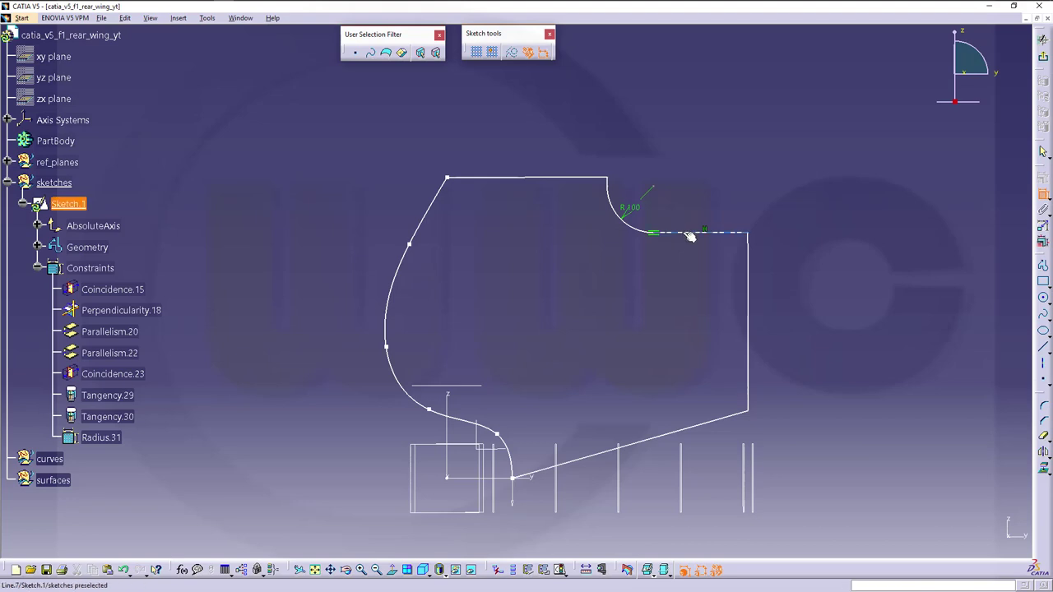
pyautogui.click(601, 179)
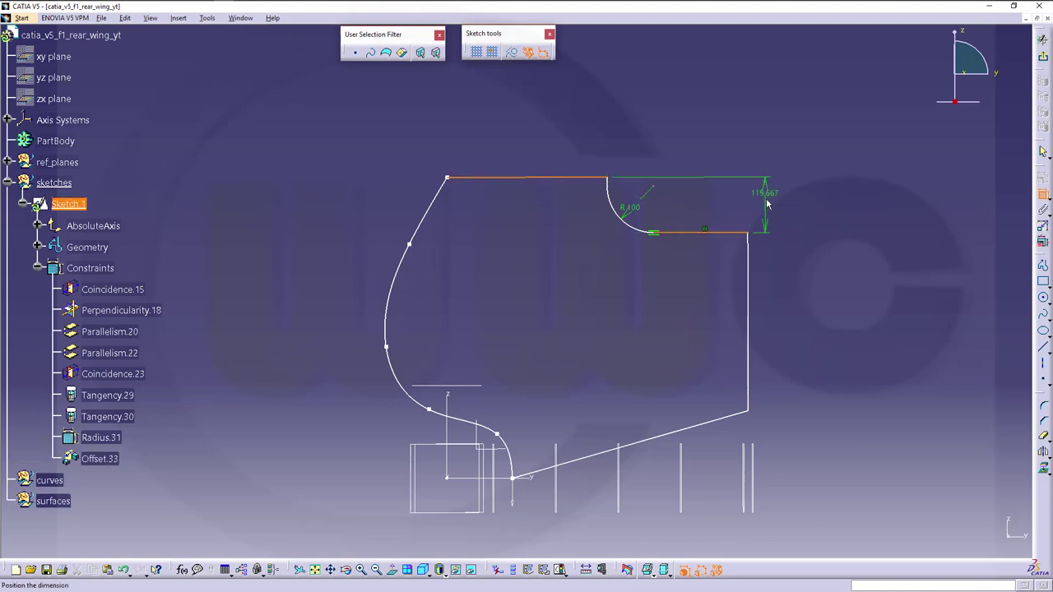
pyautogui.click(767, 206)
pyautogui.doubleClick(774, 212)
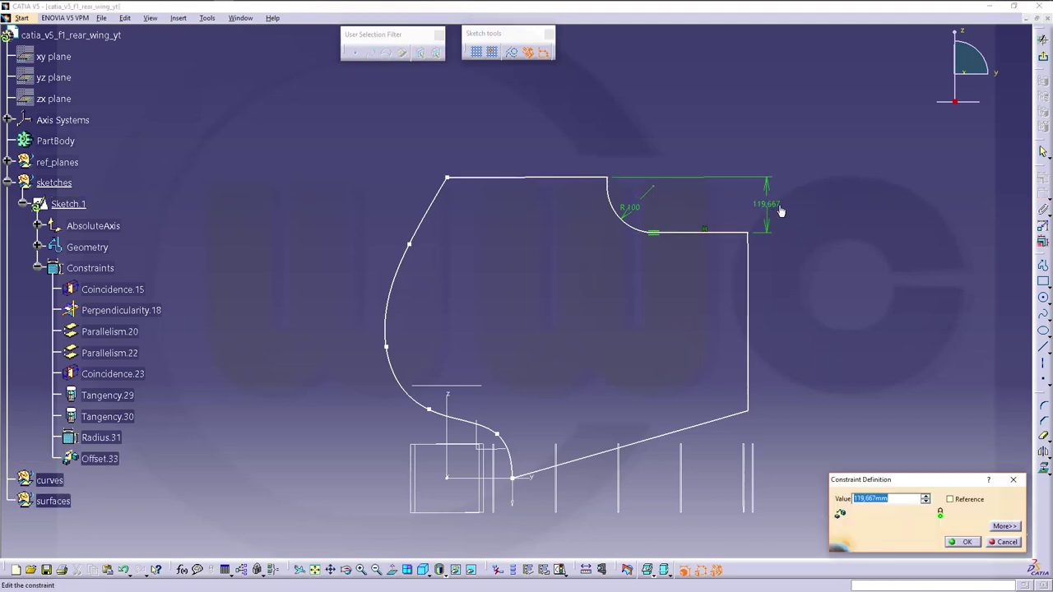
pyautogui.write('100')
pyautogui.press('Return')
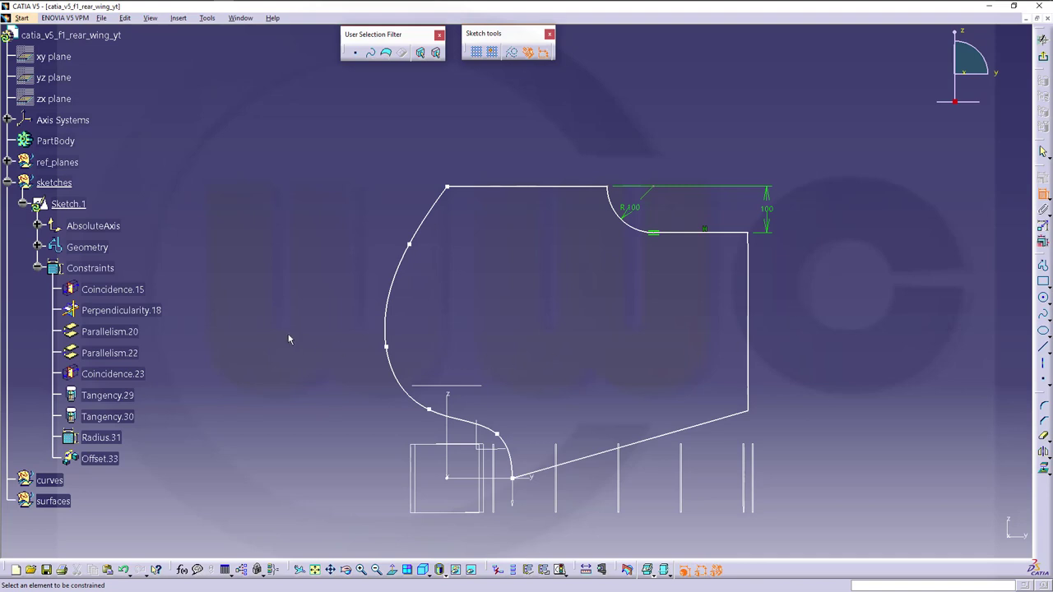
# Collapse the Constraints and Sketch.1 branches in the tree and exit the endplate sketch
pyautogui.moveTo(271, 310)
pyautogui.mouseDown(button='middle')
pyautogui.moveTo(274, 293)
pyautogui.moveTo(552, 301)
pyautogui.moveTo(616, 270)
pyautogui.moveTo(546, 303)
pyautogui.mouseUp(button='middle')
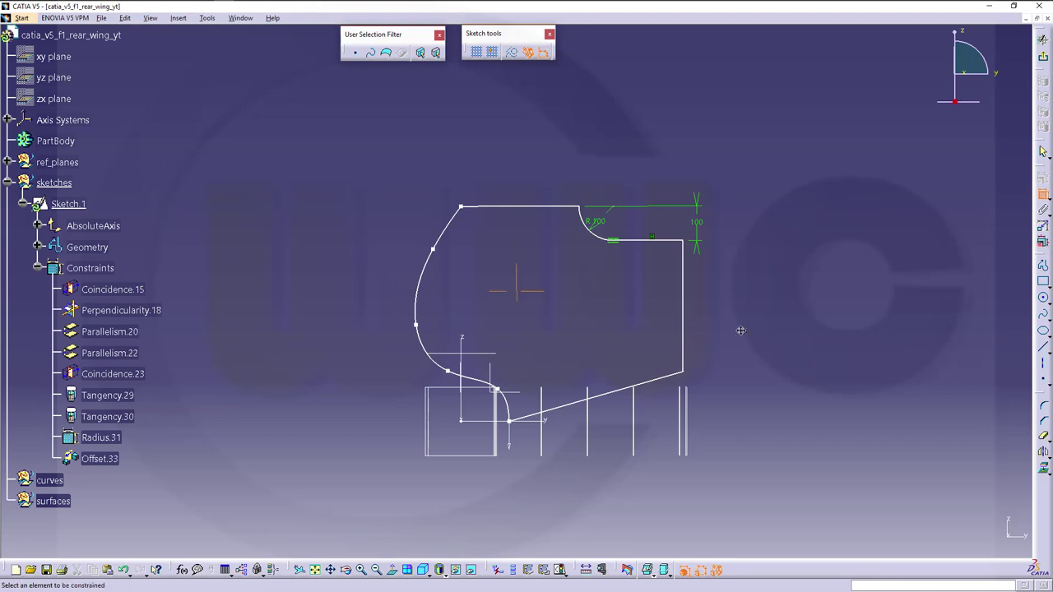
pyautogui.moveTo(740, 330)
pyautogui.mouseDown(button='middle')
pyautogui.moveTo(742, 320)
pyautogui.moveTo(788, 322)
pyautogui.moveTo(783, 349)
pyautogui.mouseUp(button='middle')
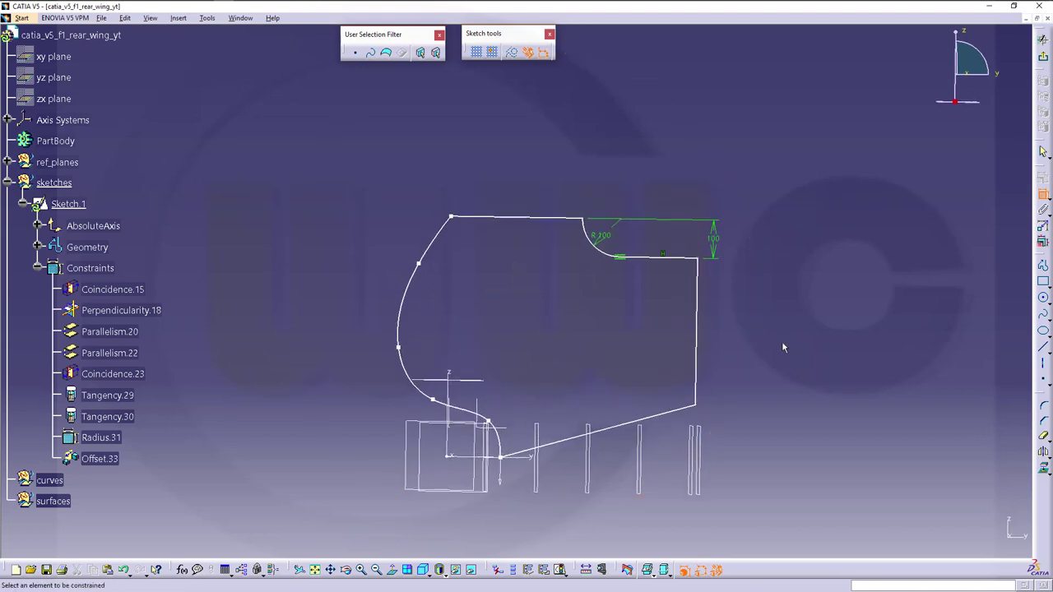
pyautogui.click(37, 268)
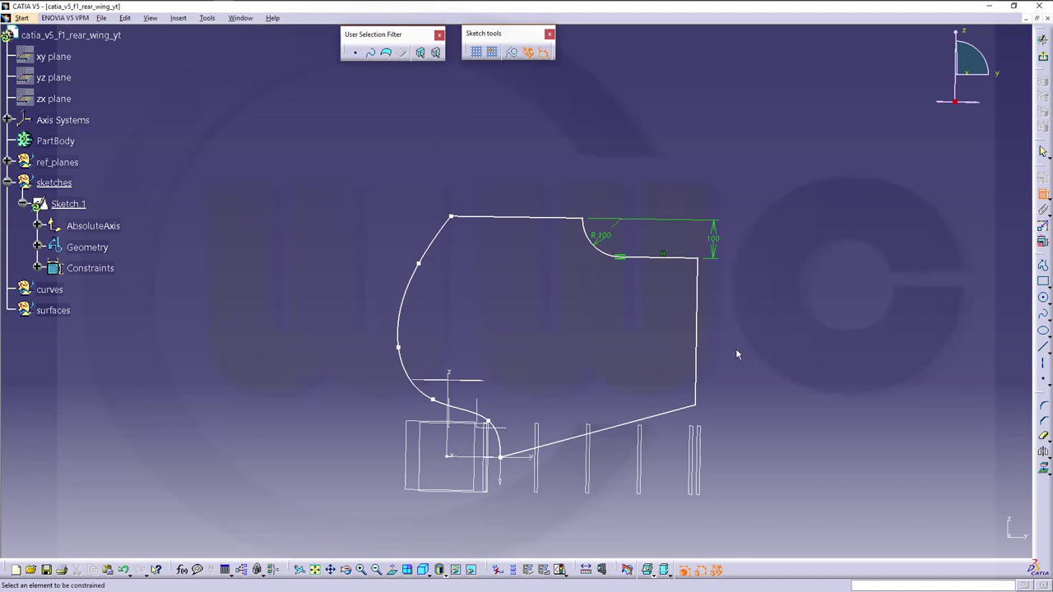
pyautogui.click(22, 204)
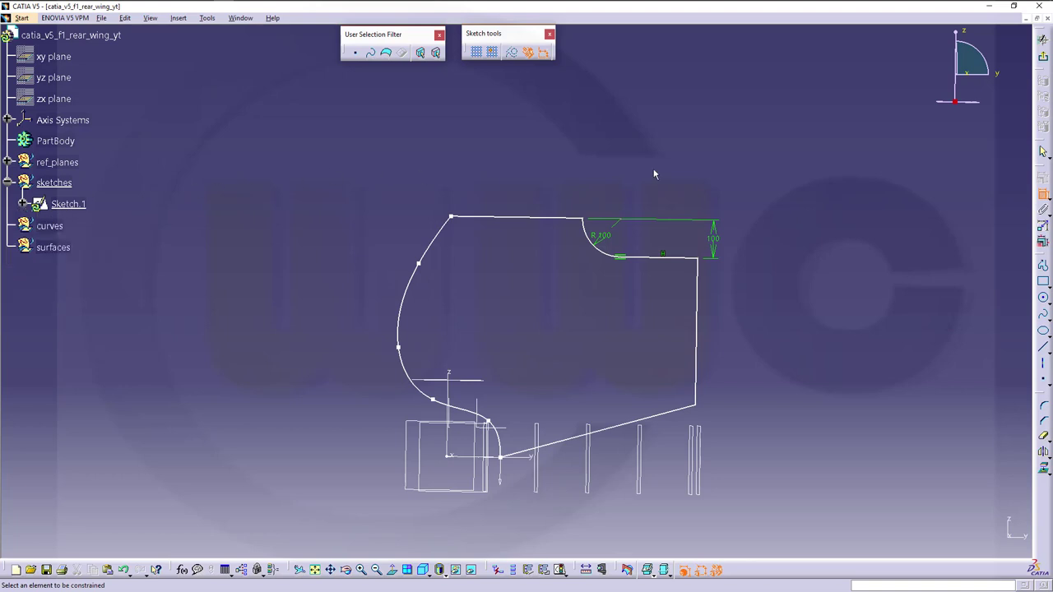
pyautogui.click(1043, 62)
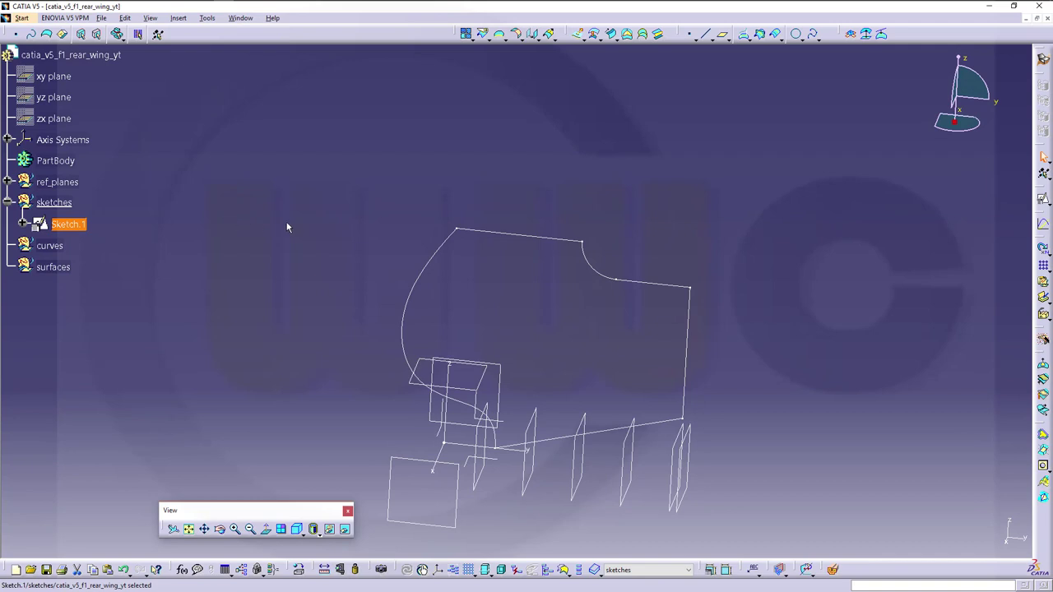
pyautogui.click(1043, 198)
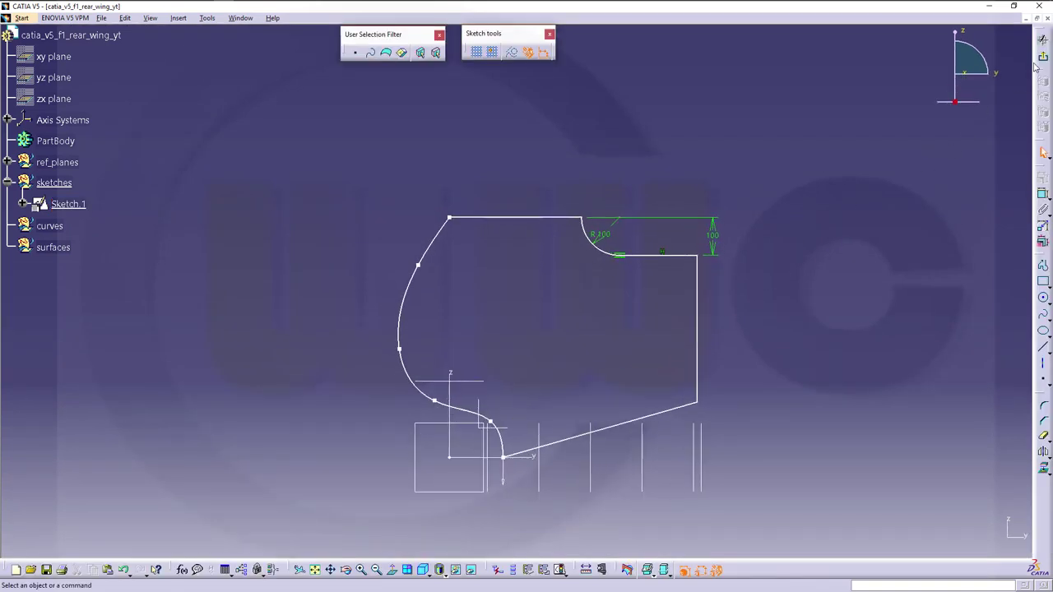
pyautogui.click(1044, 57)
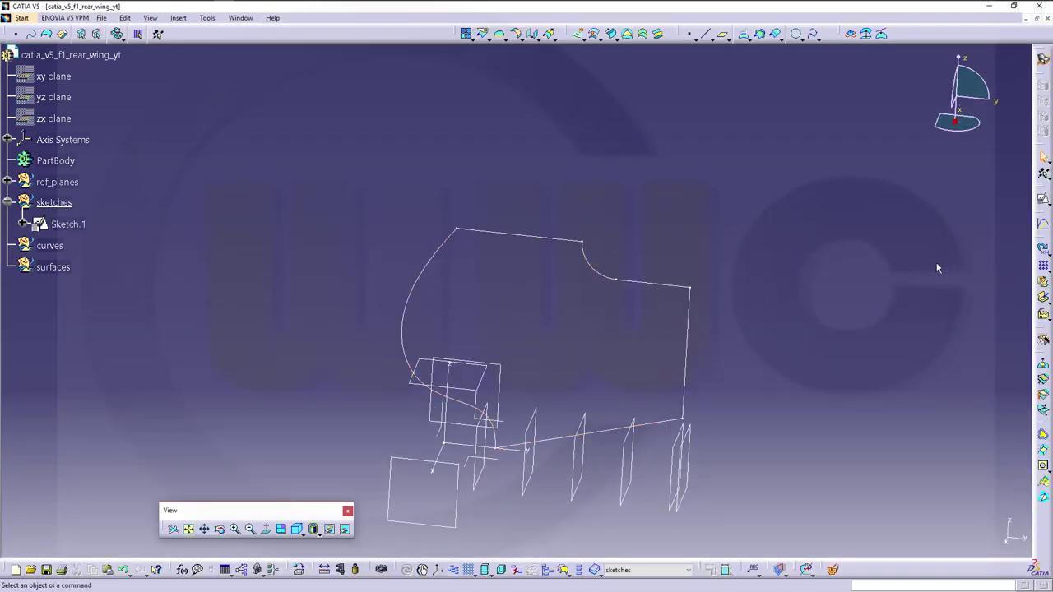
# Create a positioned sketch on the absolute axis system's YZ plane and hide the sketch's H and V axes
pyautogui.click(1044, 198)
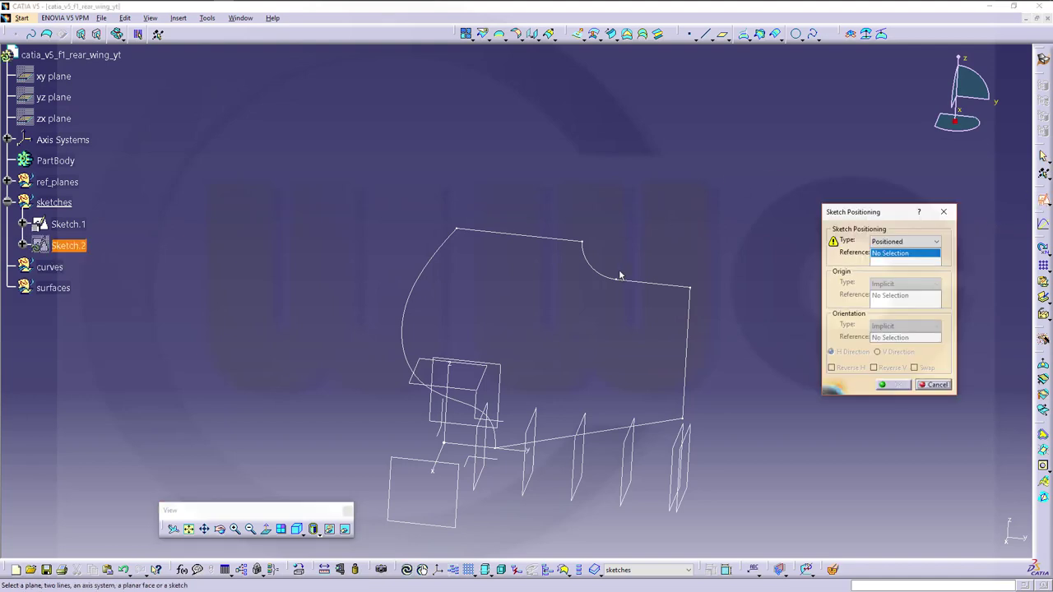
pyautogui.click(473, 414)
pyautogui.click(445, 428)
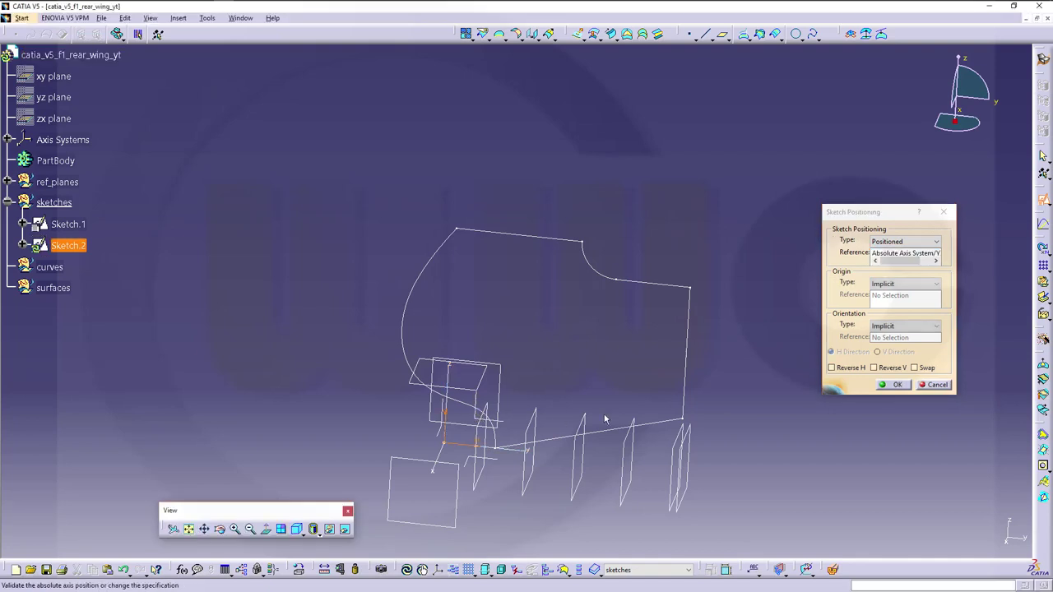
pyautogui.click(890, 385)
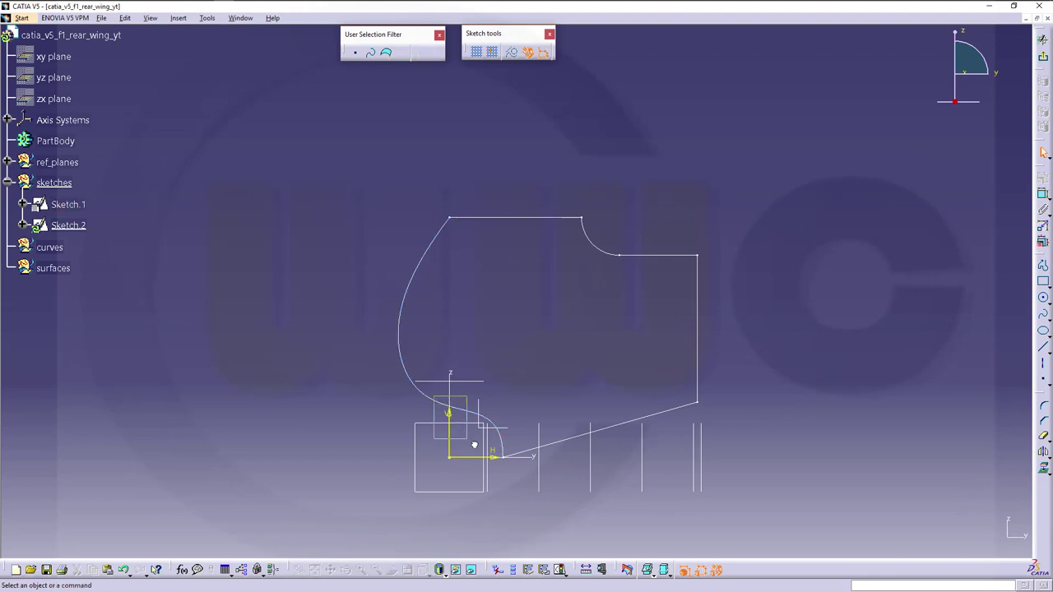
pyautogui.click(502, 468)
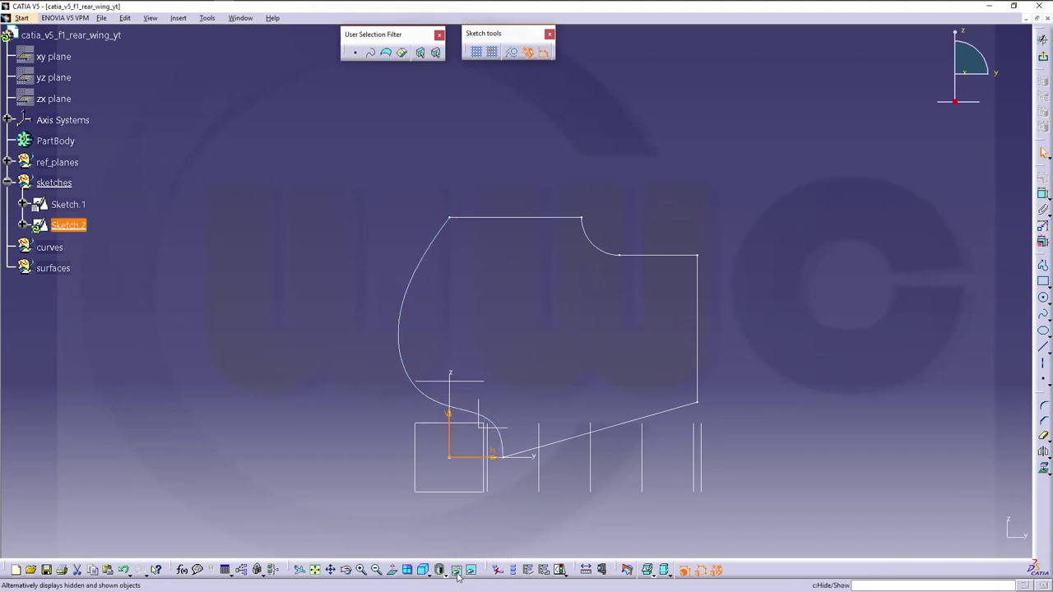
pyautogui.press('Escape')
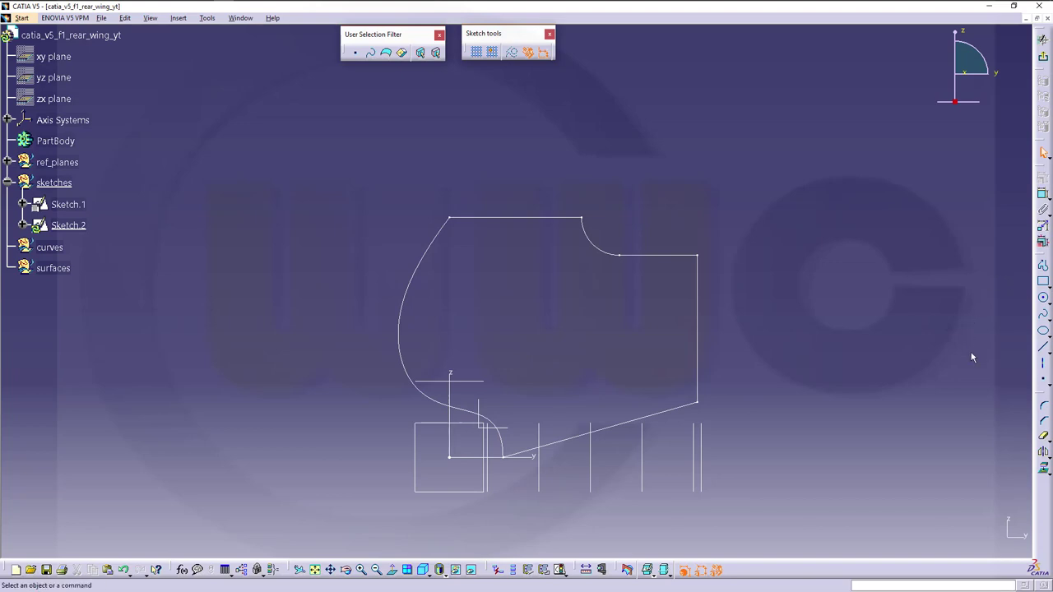
# Draw a three-point arc across the endplate outline, passing through about H 316 mm, V 426 mm, and exit the sketch
pyautogui.click(1046, 303)
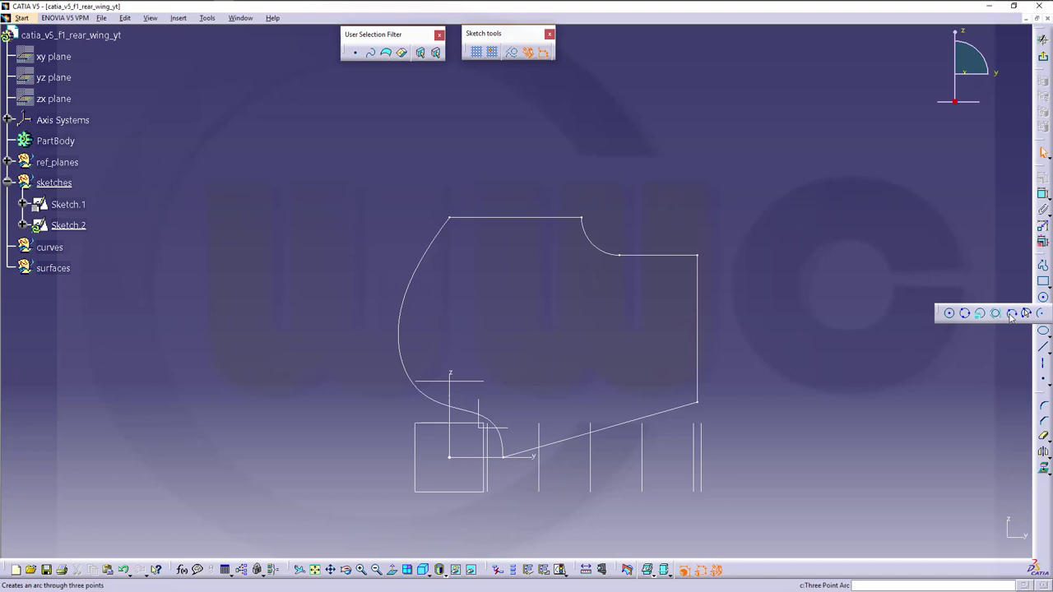
pyautogui.click(1011, 313)
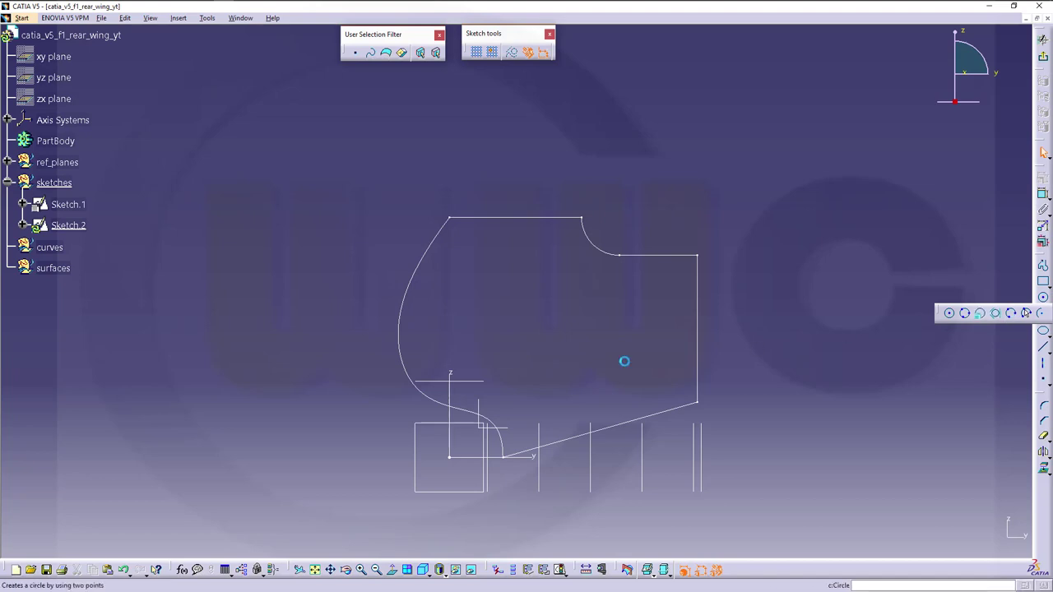
pyautogui.click(308, 281)
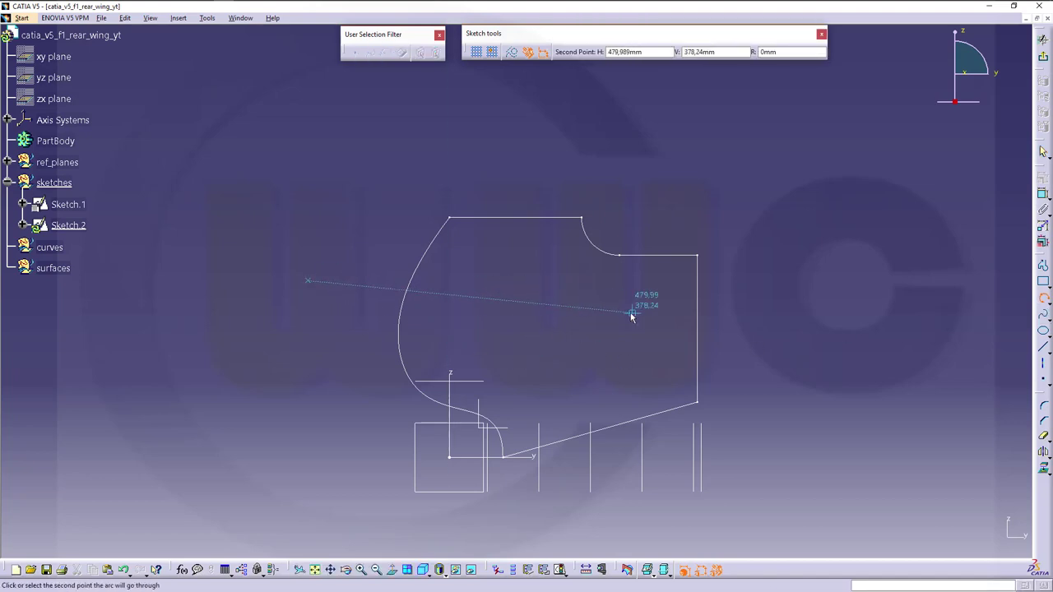
pyautogui.click(570, 296)
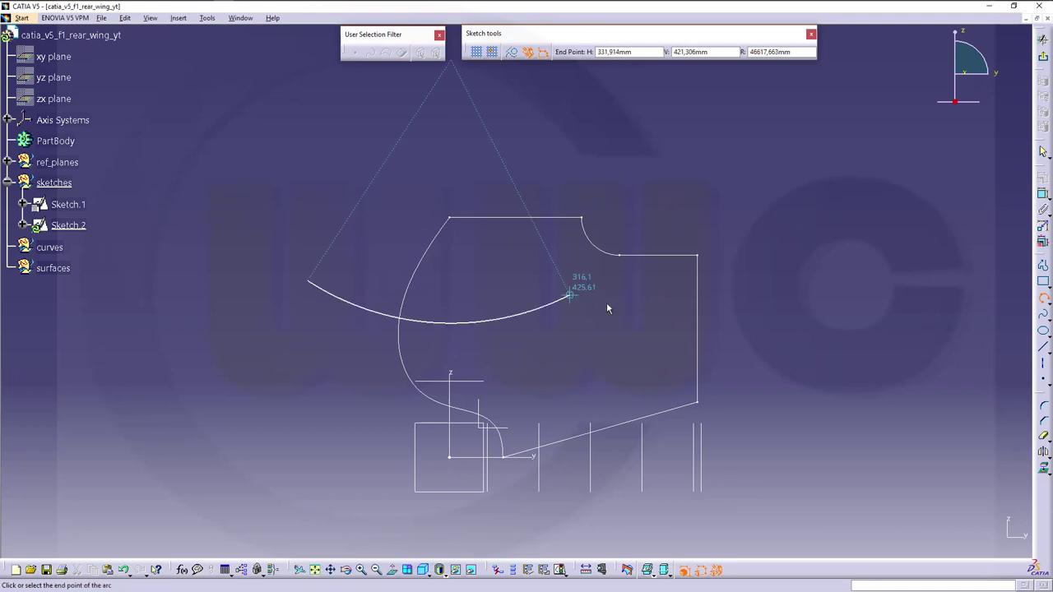
pyautogui.click(777, 380)
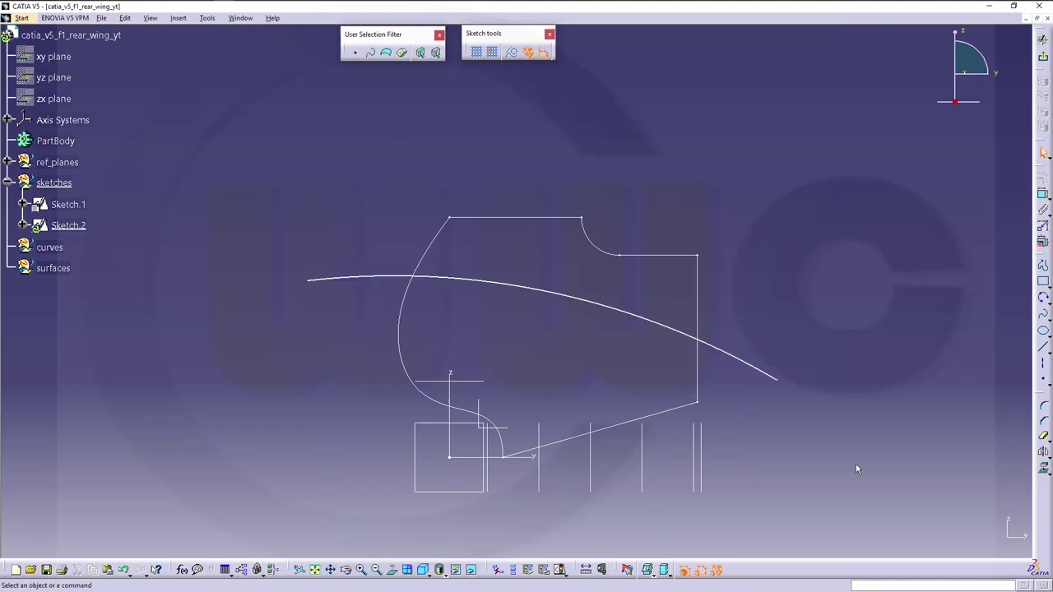
pyautogui.click(1043, 58)
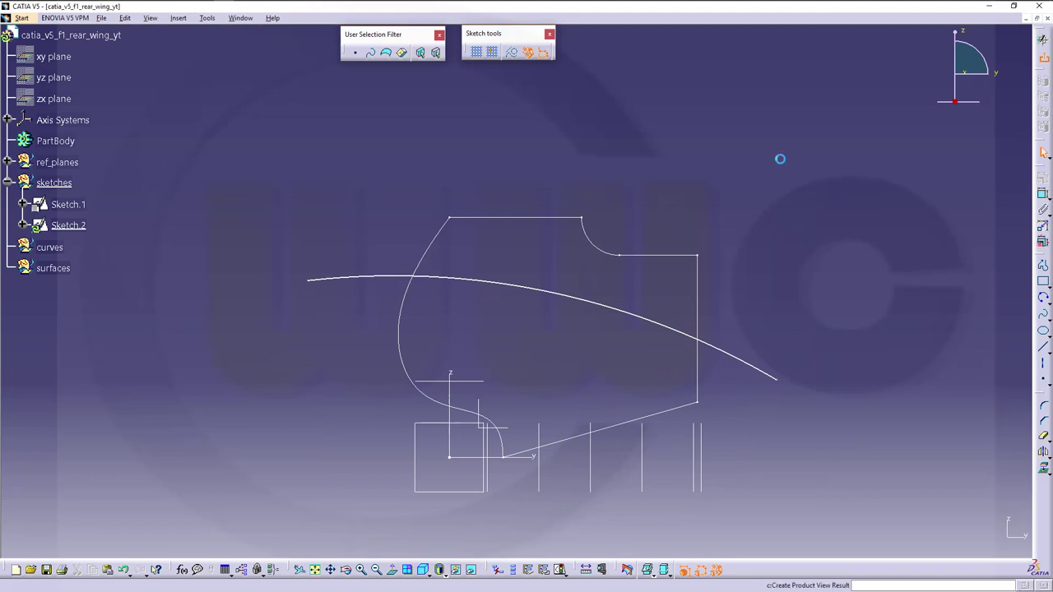
pyautogui.click(260, 195)
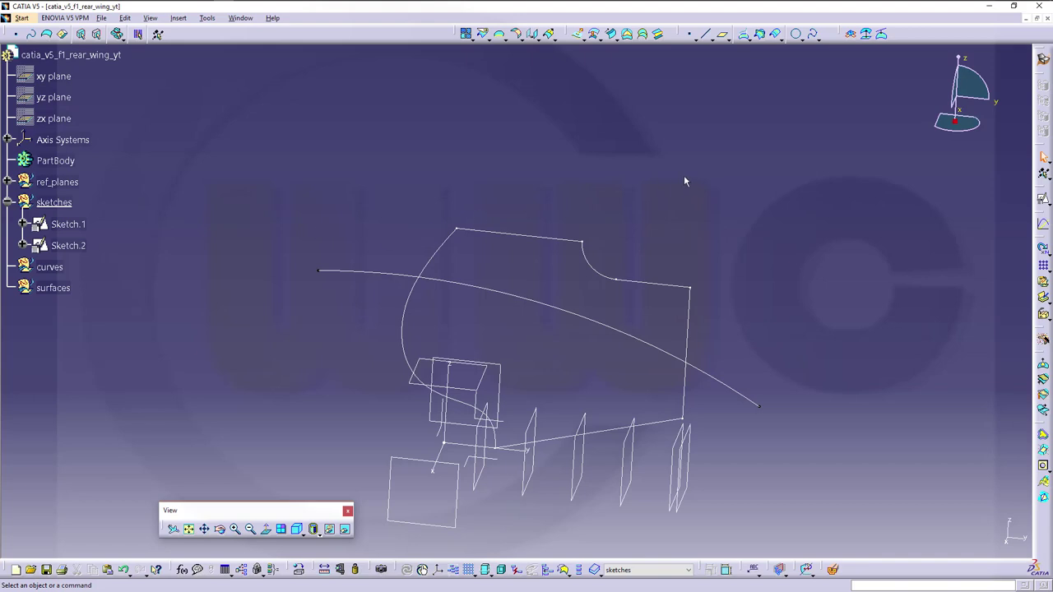
# Create another positioned sketch on the absolute axis system's YZ plane and hide its H and V axes
pyautogui.click(1044, 202)
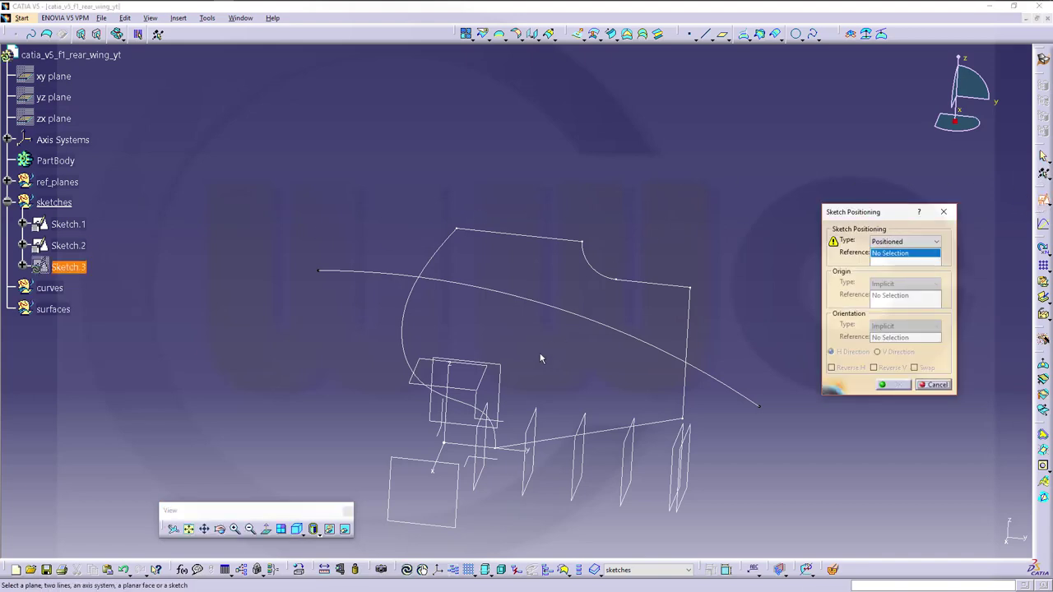
pyautogui.click(482, 407)
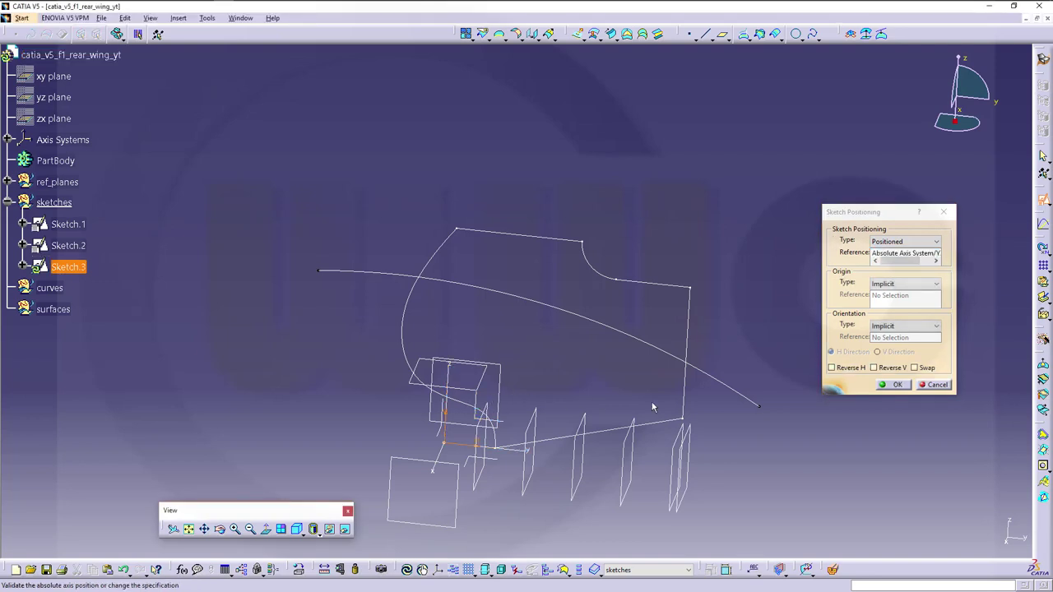
pyautogui.click(897, 385)
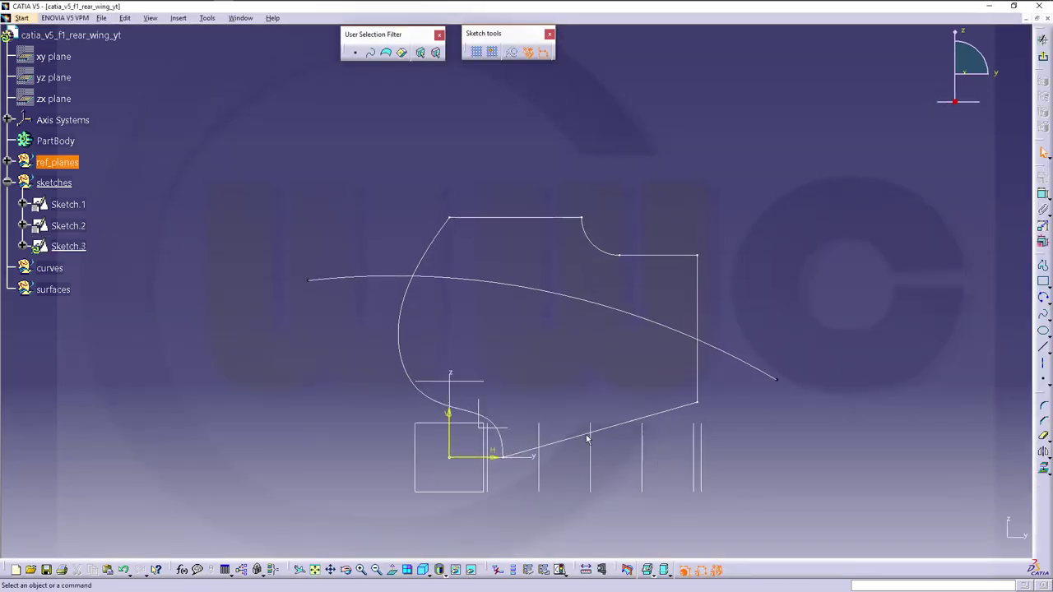
pyautogui.moveTo(434, 401)
pyautogui.mouseDown()
pyautogui.moveTo(499, 453)
pyautogui.moveTo(507, 474)
pyautogui.mouseUp()
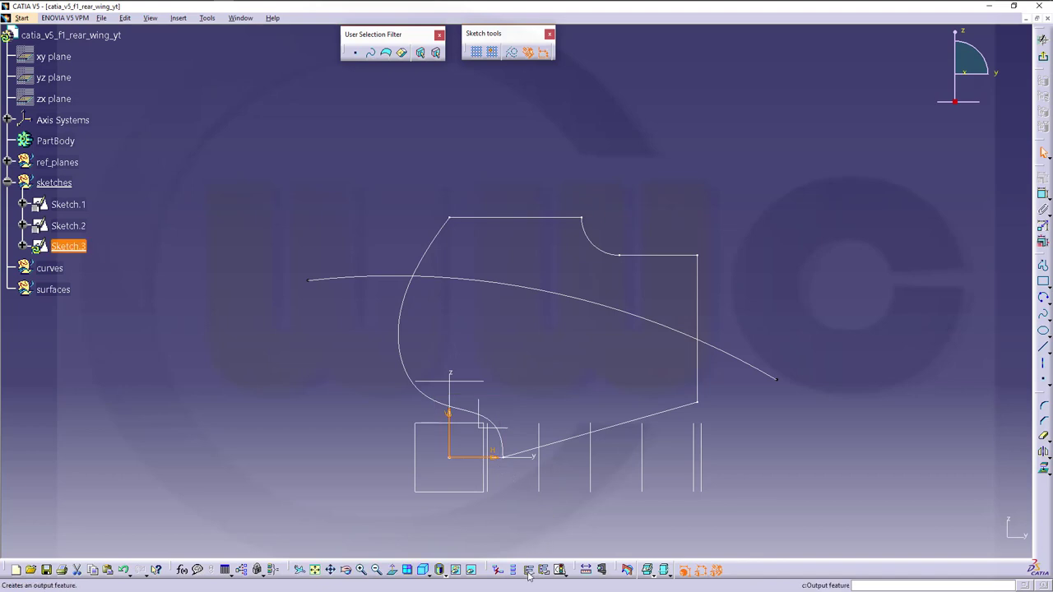
pyautogui.click(689, 436)
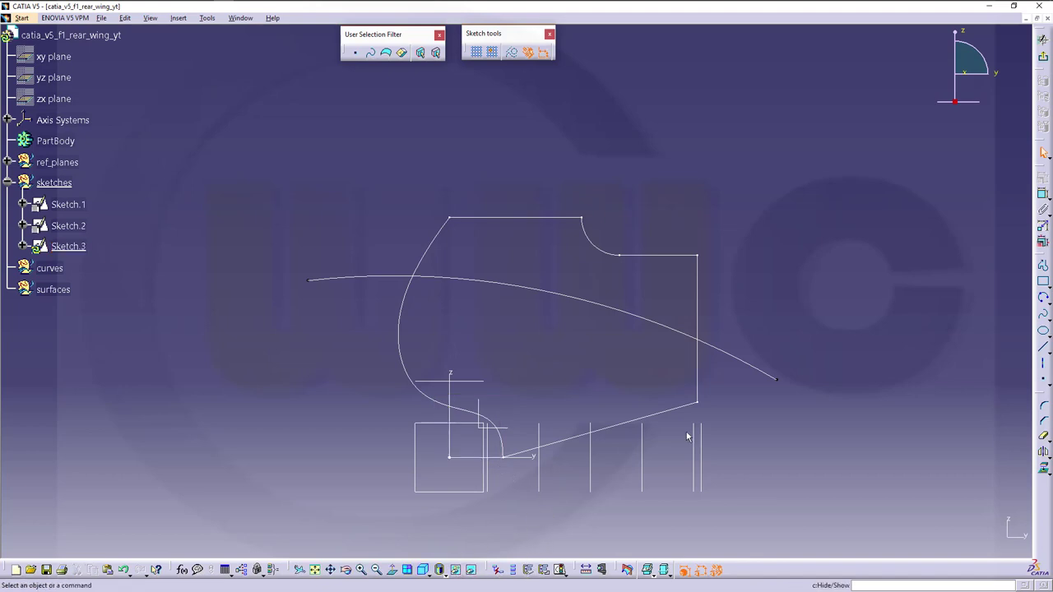
# Draw a three-point arc inside the endplate outline, curving down from just beside the notch's upper corner toward the curved edge
pyautogui.moveTo(579, 364); pyautogui.dragTo(577, 321, button='middle')
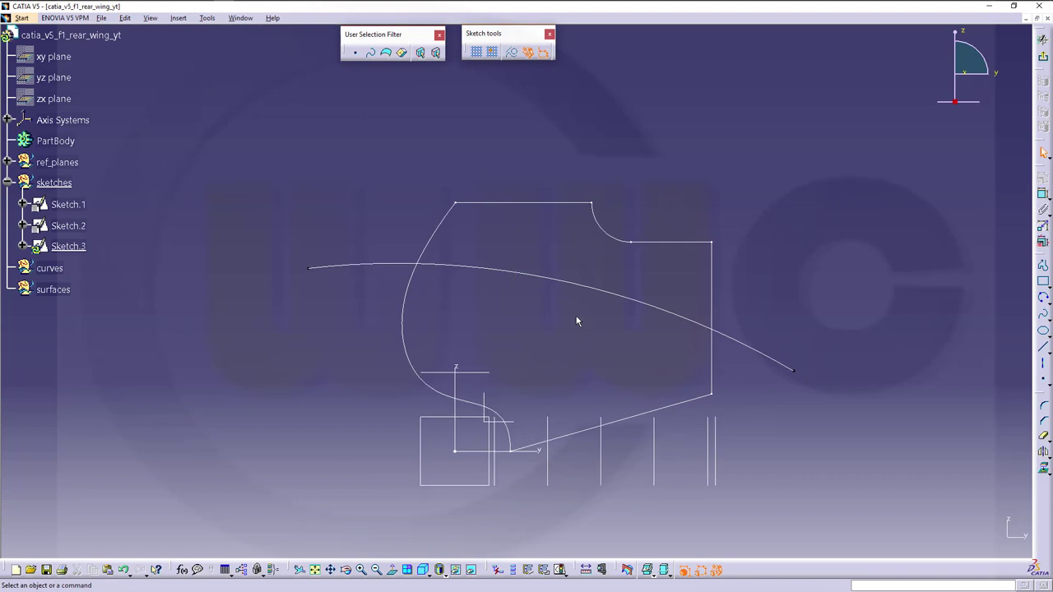
pyautogui.moveTo(590, 388)
pyautogui.mouseDown(button='middle')
pyautogui.moveTo(593, 340)
pyautogui.moveTo(574, 433)
pyautogui.moveTo(697, 205)
pyautogui.mouseUp(button='middle')
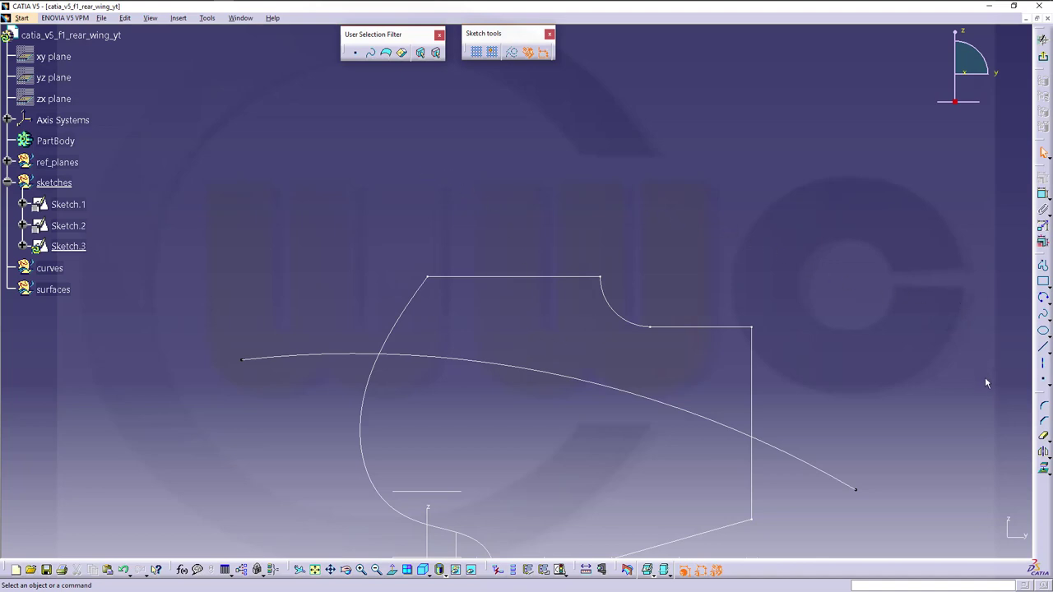
pyautogui.click(1044, 297)
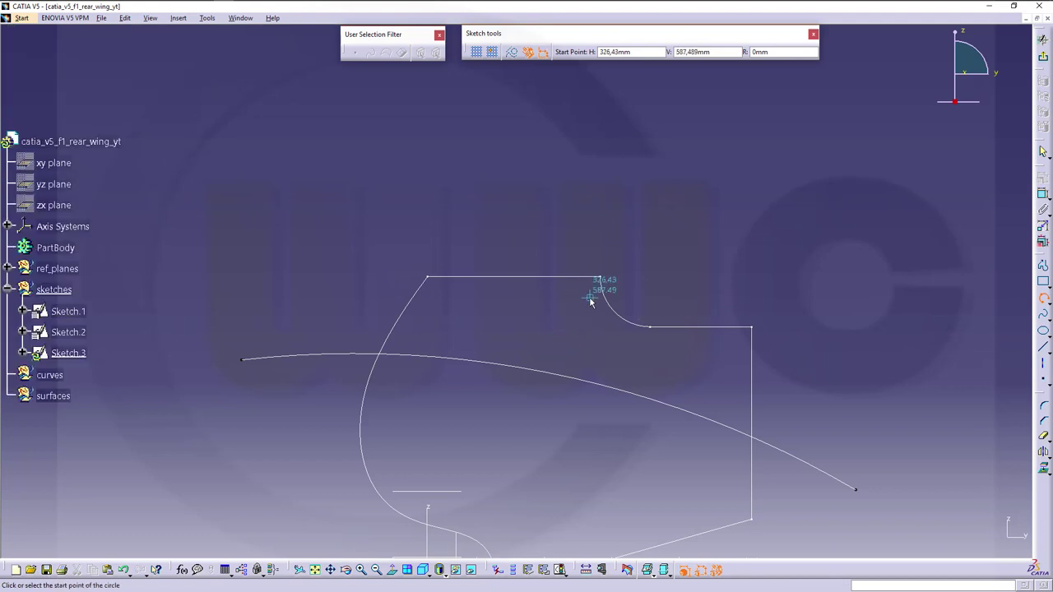
pyautogui.moveTo(590, 298)
pyautogui.mouseDown(button='middle')
pyautogui.moveTo(640, 296)
pyautogui.moveTo(642, 308)
pyautogui.mouseUp(button='middle')
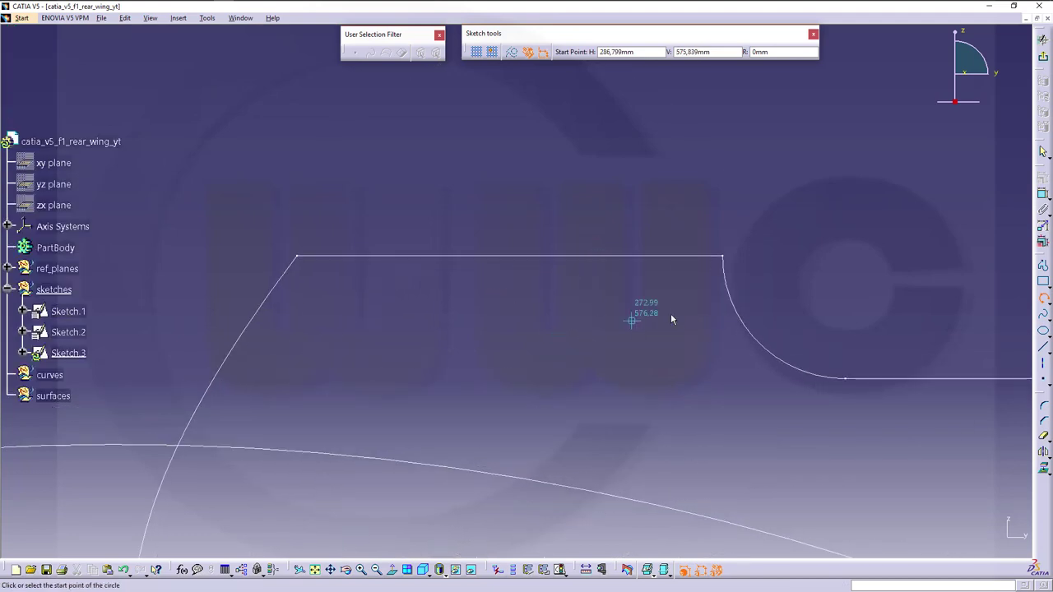
pyautogui.click(709, 271)
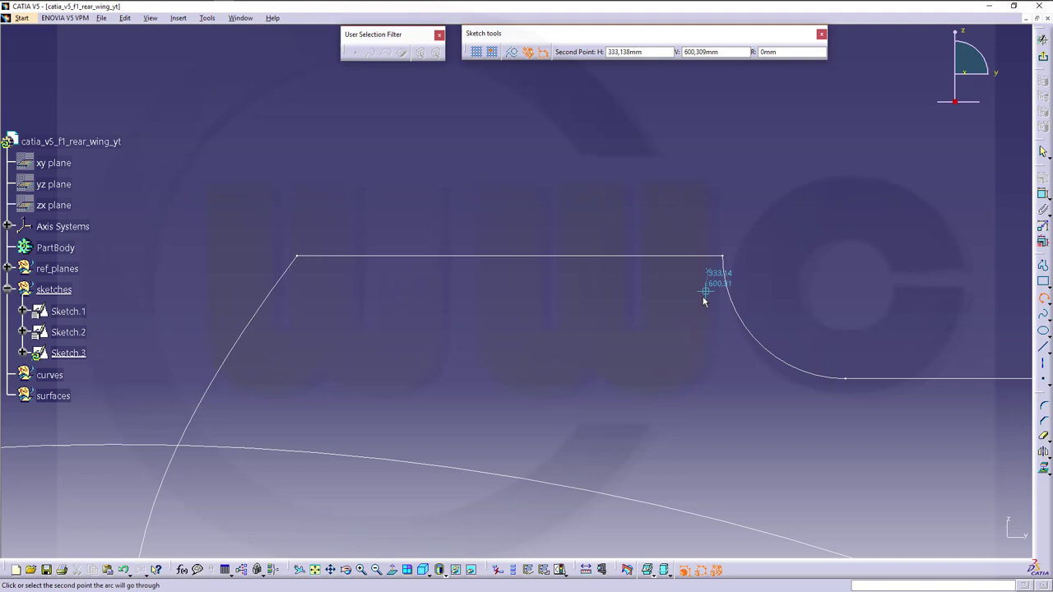
pyautogui.click(683, 350)
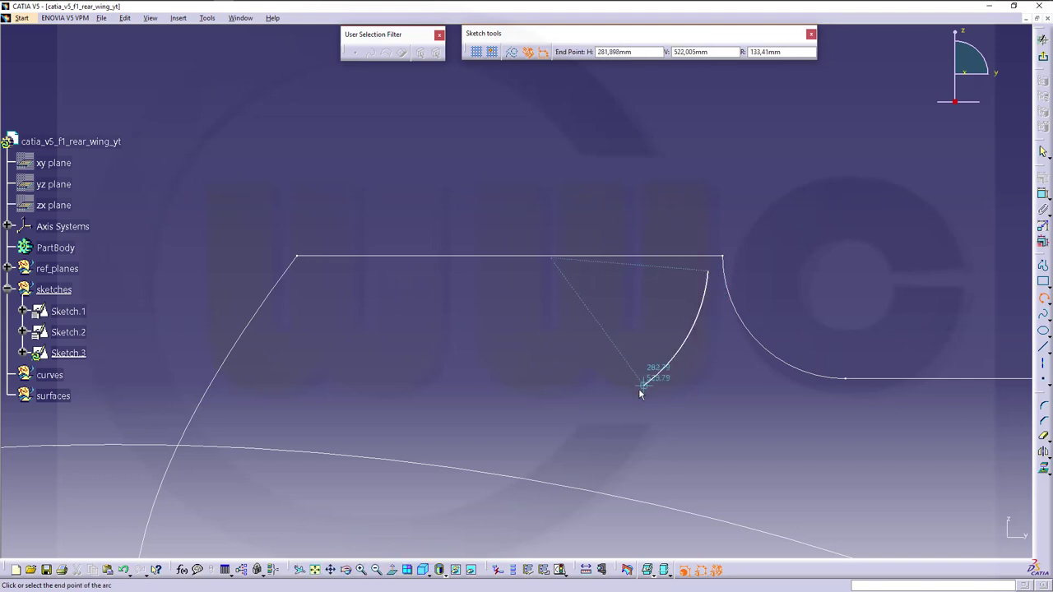
pyautogui.click(567, 403)
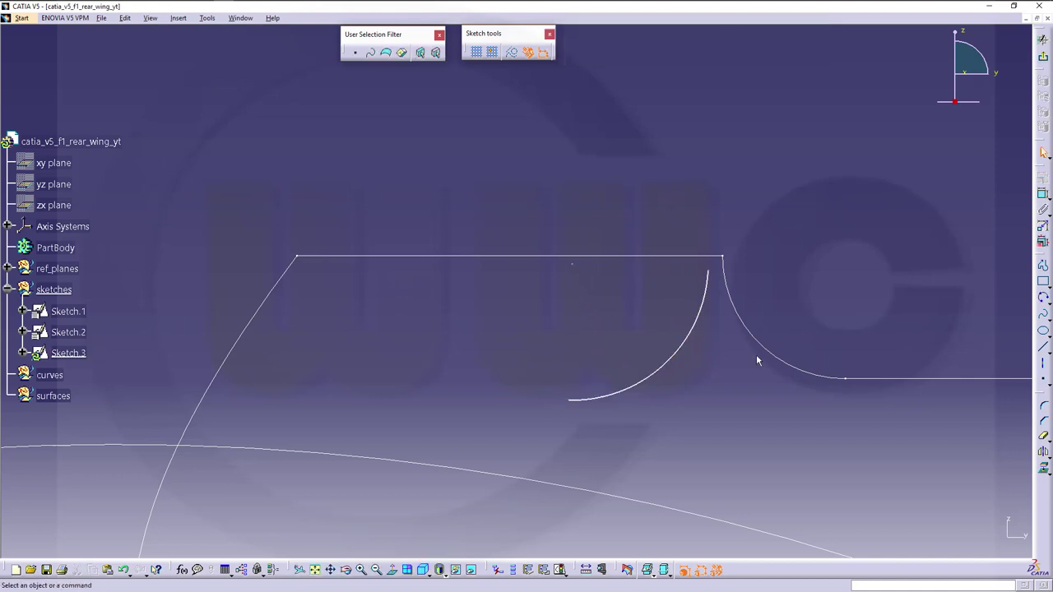
# Draw a near-horizontal line about 163 mm long from the small arc's lower end, tangent to the arc
pyautogui.moveTo(724, 385)
pyautogui.mouseDown(button='middle')
pyautogui.moveTo(672, 348)
pyautogui.moveTo(675, 358)
pyautogui.mouseUp(button='middle')
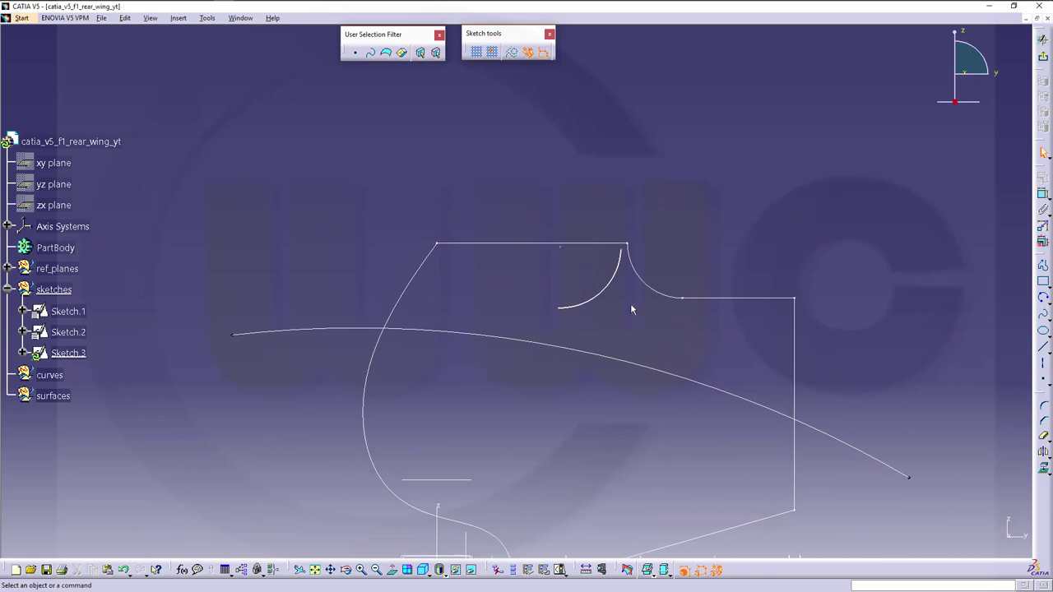
pyautogui.moveTo(554, 312)
pyautogui.mouseDown(button='middle')
pyautogui.moveTo(515, 287)
pyautogui.moveTo(465, 298)
pyautogui.mouseUp(button='middle')
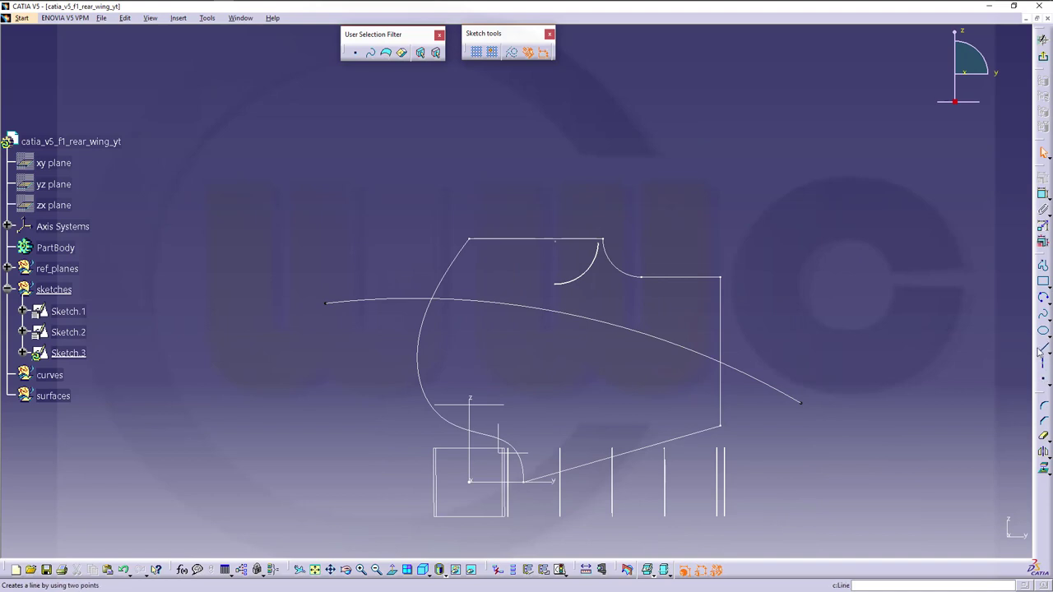
pyautogui.click(1044, 266)
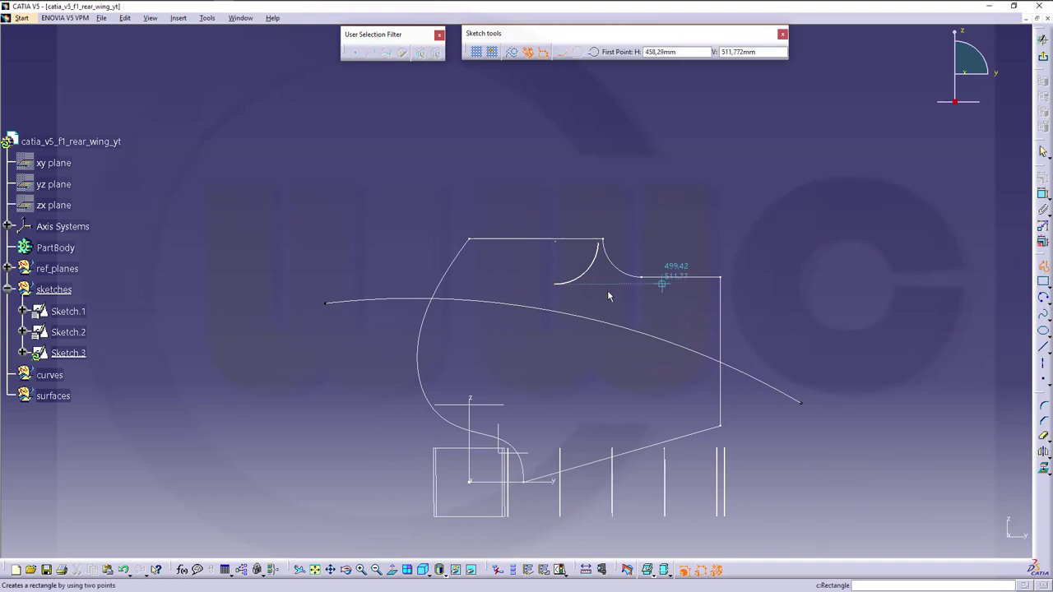
pyautogui.click(558, 283)
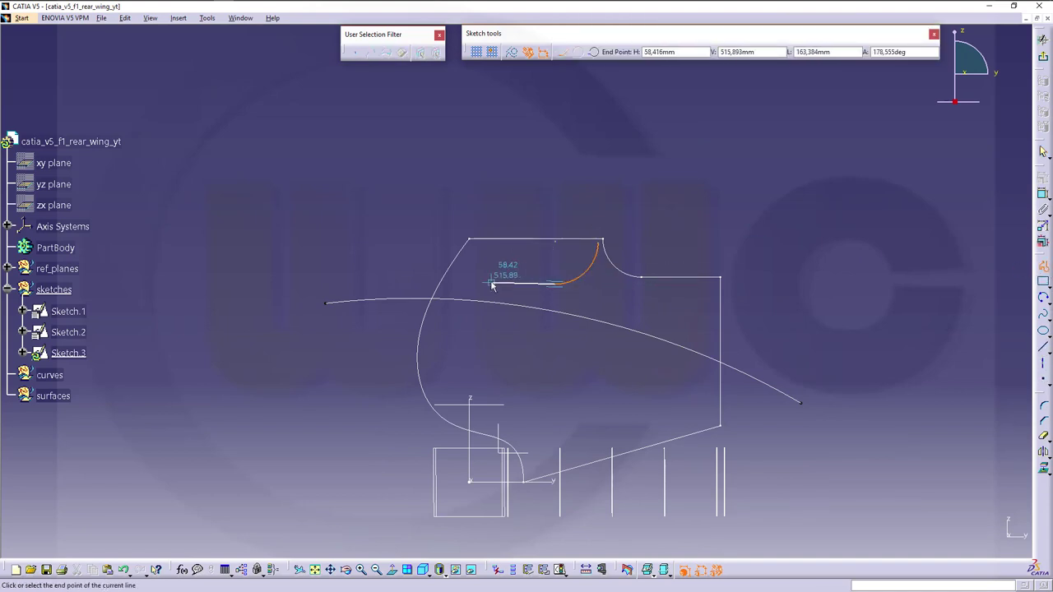
pyautogui.click(493, 285)
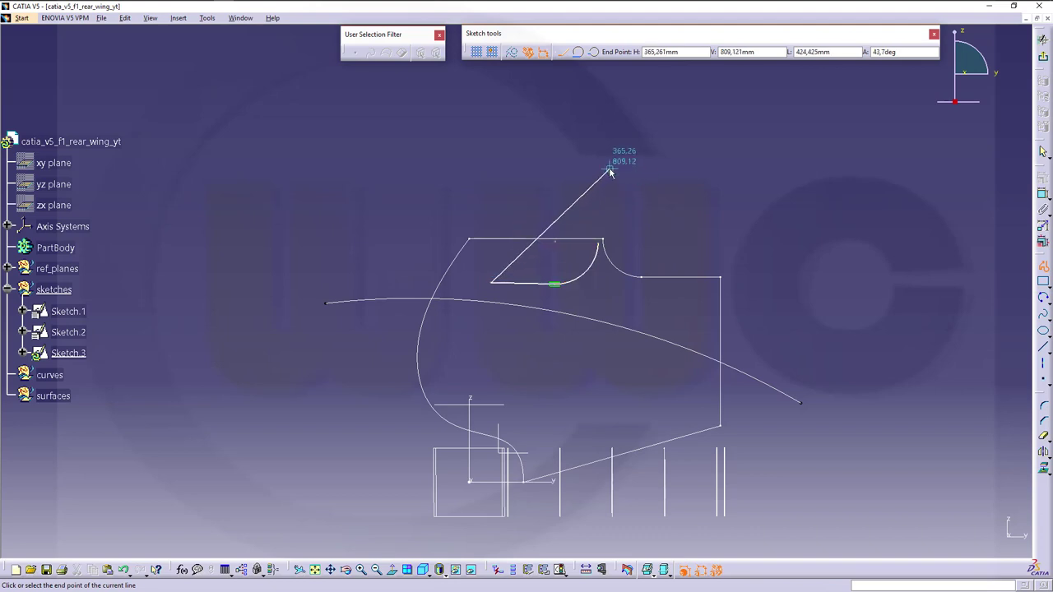
pyautogui.press('Escape')
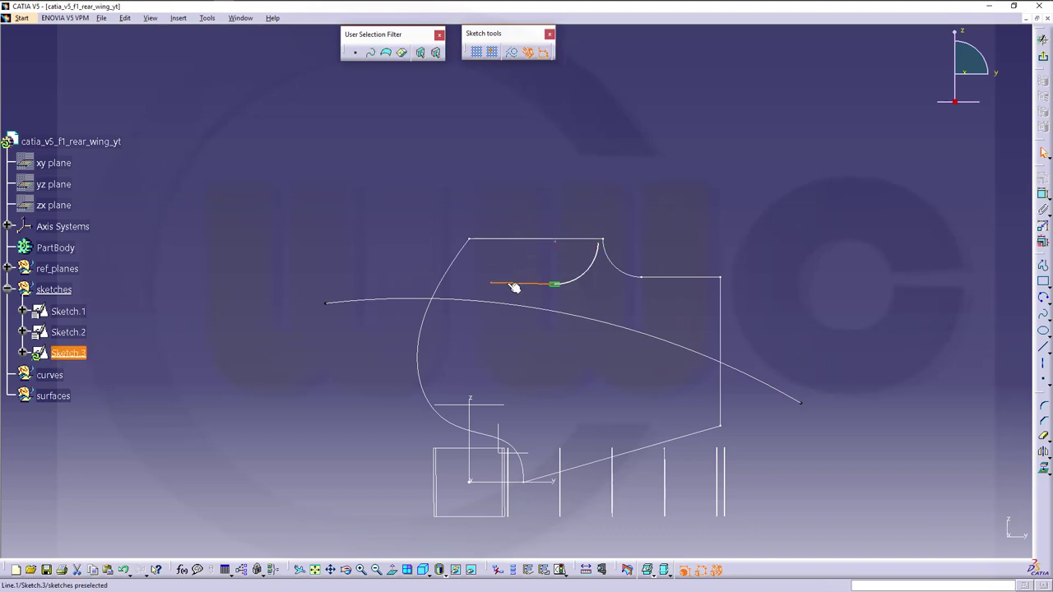
# Convert the line tangent to the small arc into a construction element
pyautogui.rightClick(514, 286)
pyautogui.press('Escape')
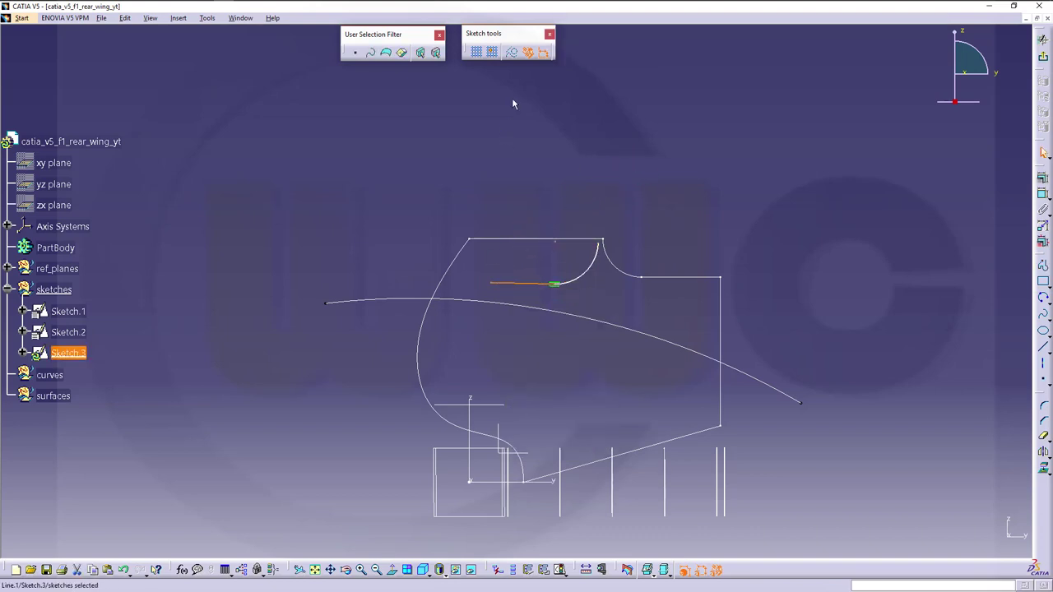
pyautogui.click(512, 52)
pyautogui.click(724, 188)
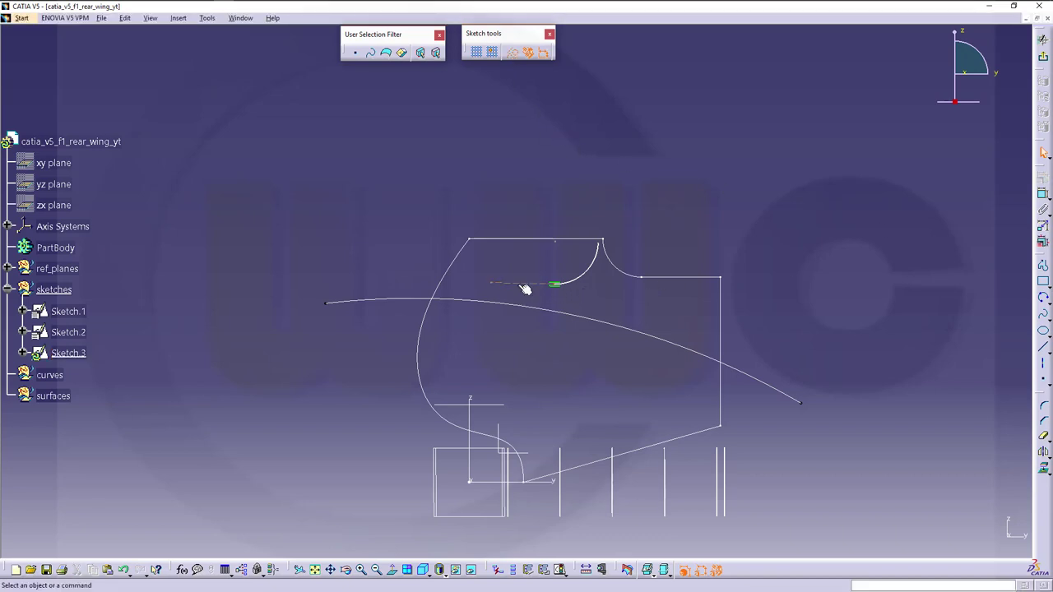
# Add a distance constraint between the construction line and the horizontal Y axis, and set it to 520 mm
pyautogui.click(1044, 195)
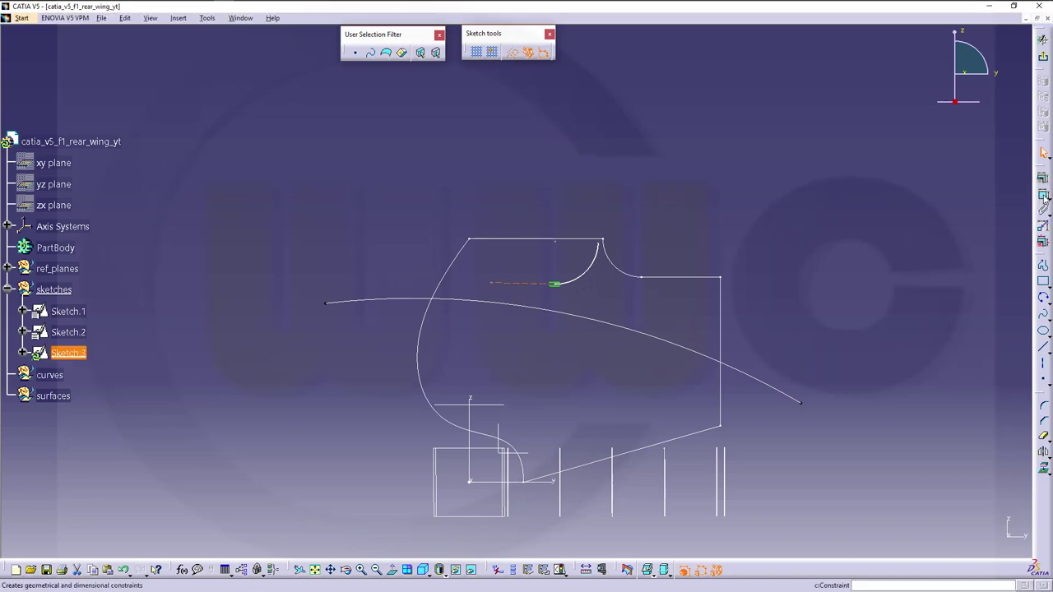
pyautogui.click(526, 284)
pyautogui.click(550, 480)
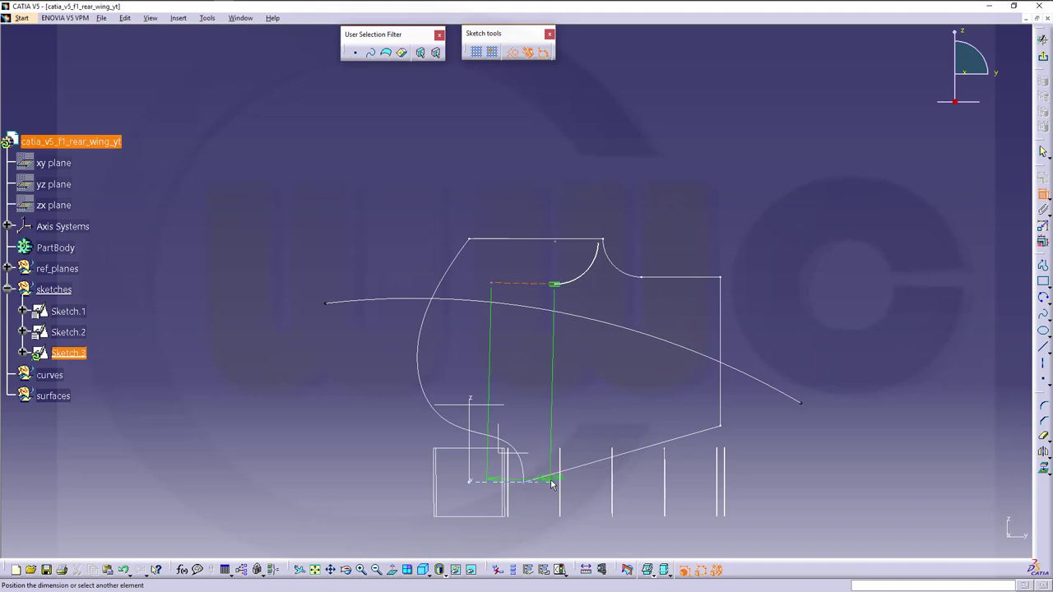
pyautogui.rightClick(329, 392)
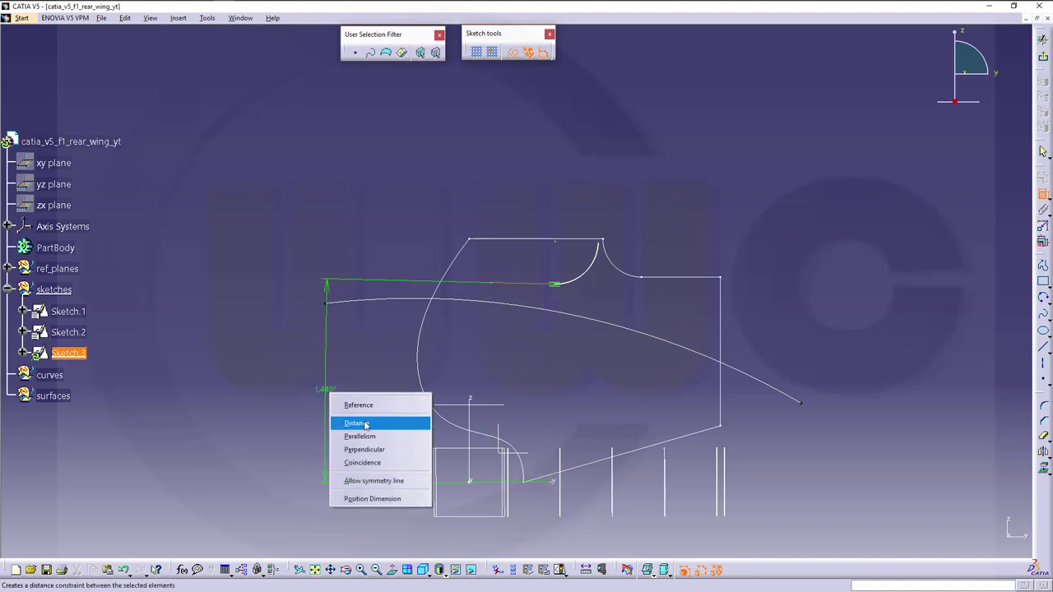
pyautogui.click(420, 423)
pyautogui.click(535, 374)
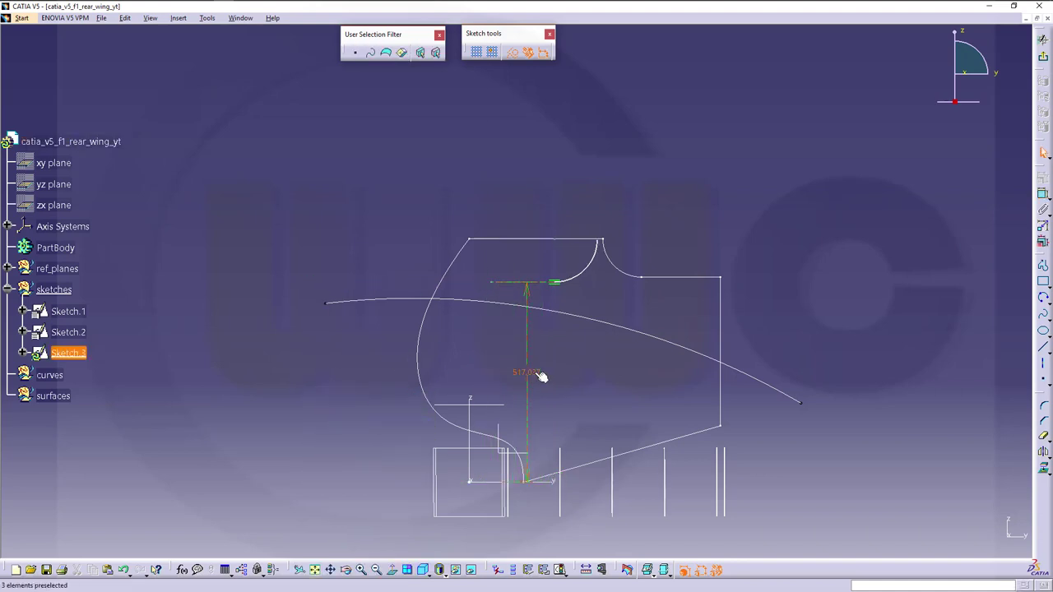
pyautogui.doubleClick(534, 372)
pyautogui.write('52')
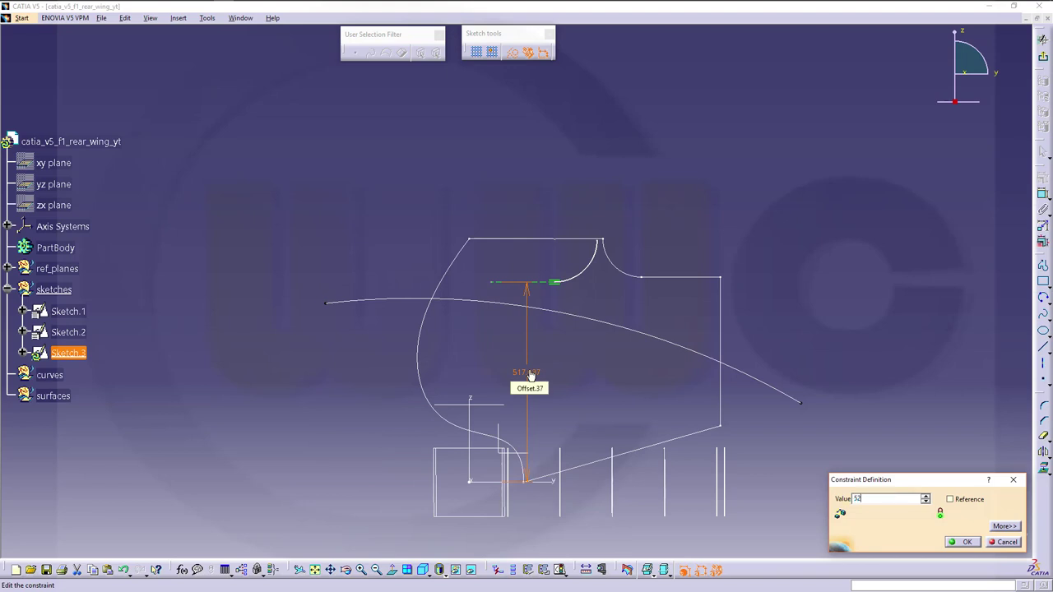
pyautogui.write('0')
pyautogui.press('Return')
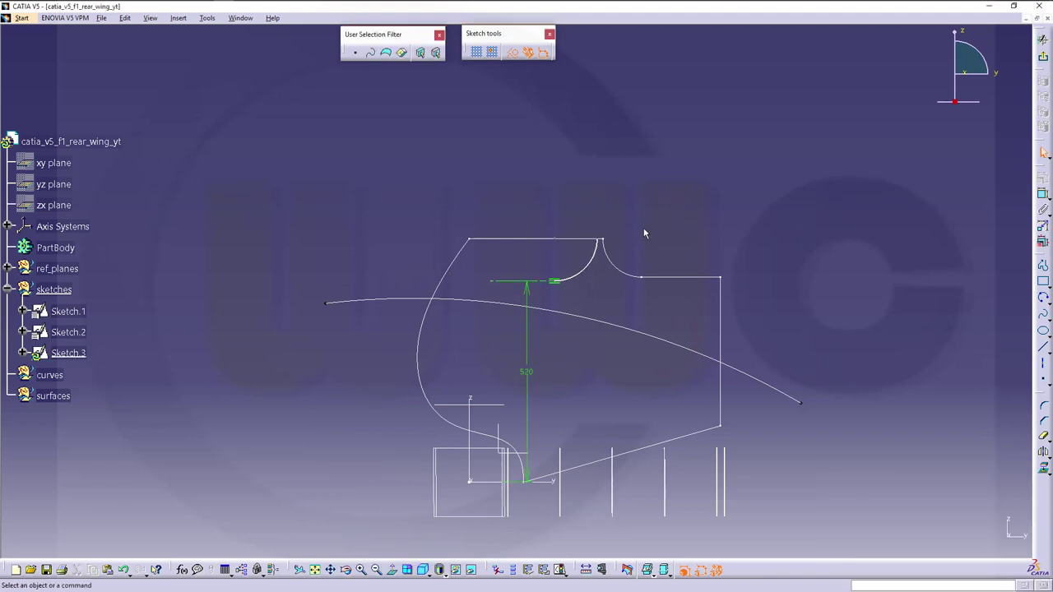
# Set the construction line's distance from the horizontal axis to 515 mm and exit the sketch
pyautogui.moveTo(570, 311); pyautogui.dragTo(551, 268, button='middle')
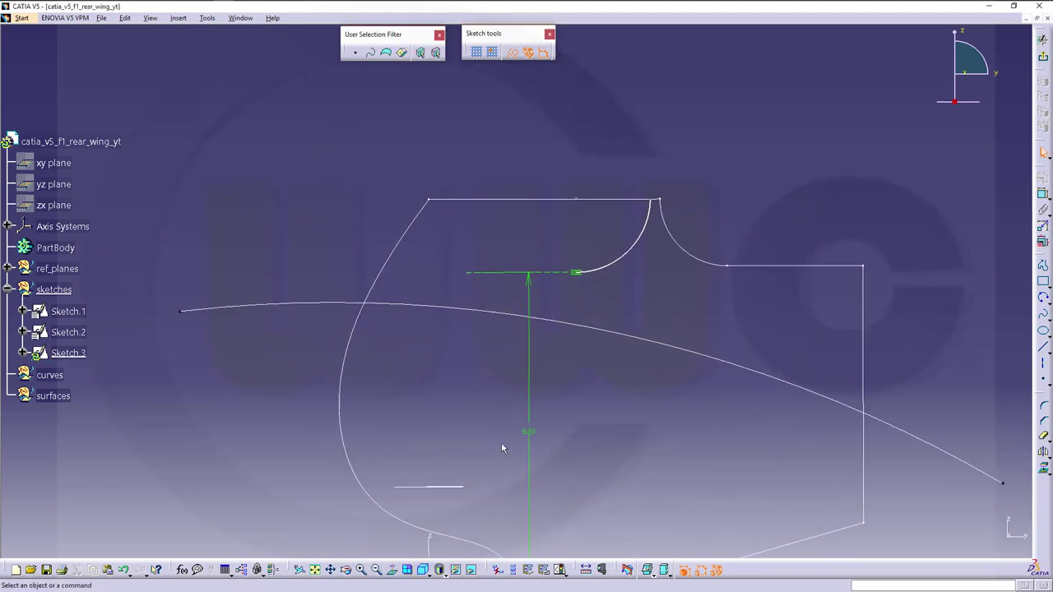
pyautogui.doubleClick(531, 436)
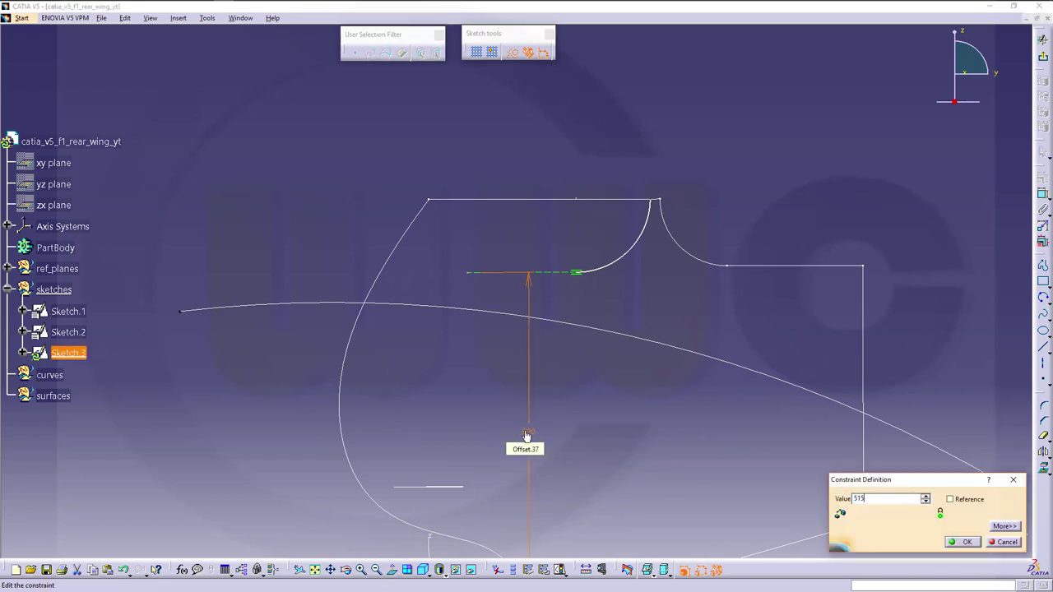
pyautogui.press('Return')
pyautogui.click(700, 213)
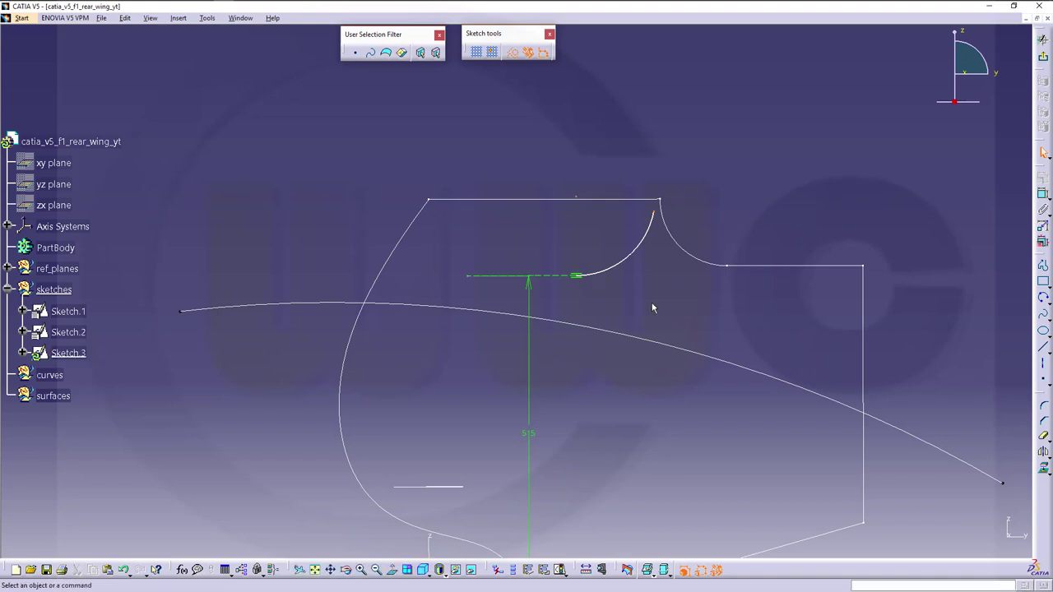
pyautogui.moveTo(658, 304); pyautogui.dragTo(658, 305, button='middle')
pyautogui.moveTo(689, 271); pyautogui.dragTo(813, 232, button='middle')
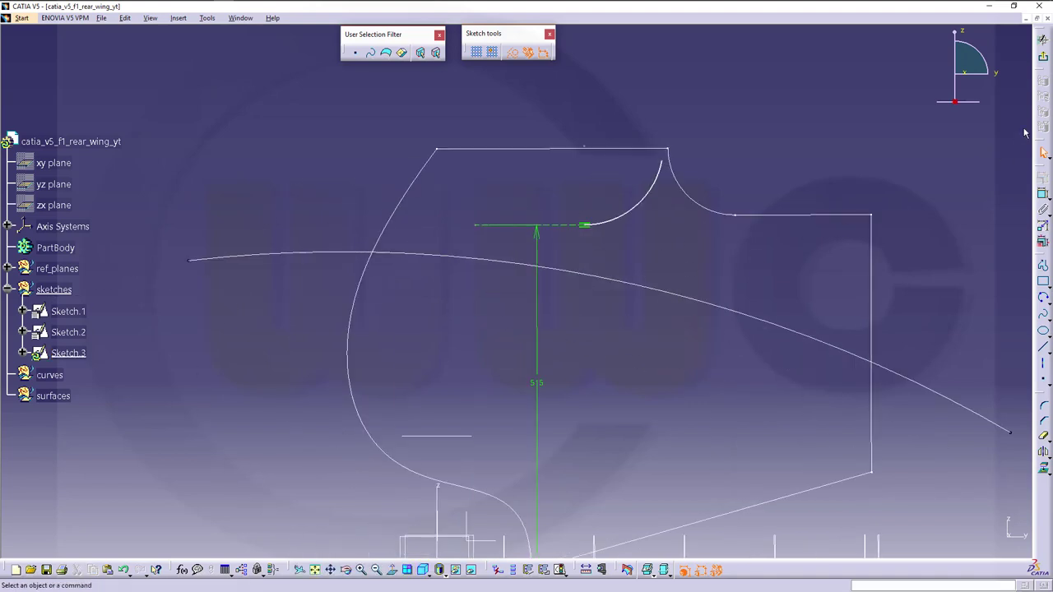
pyautogui.click(1043, 56)
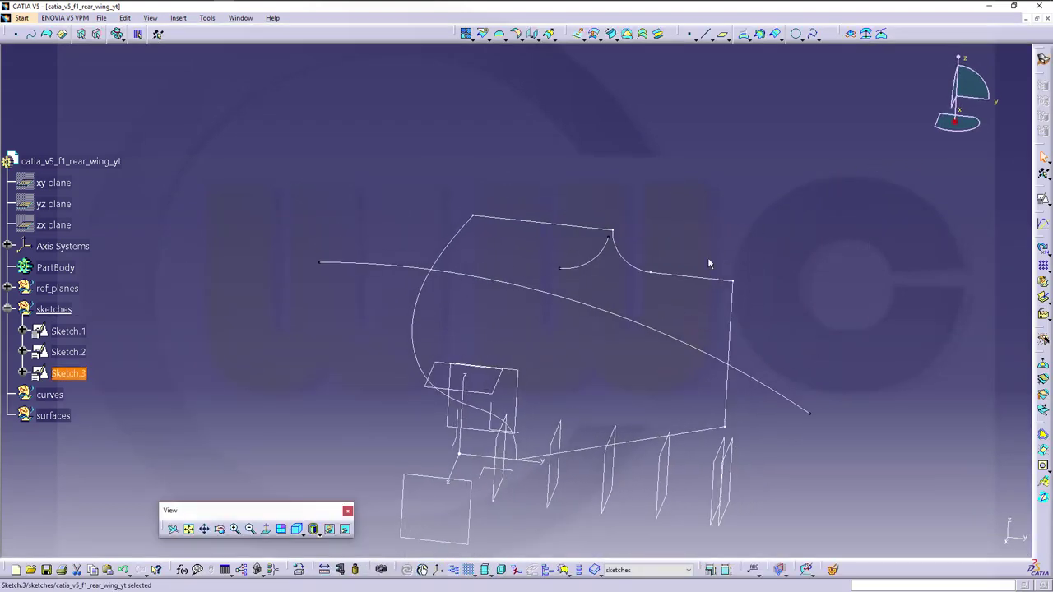
# Create a positioned sketch on the YZ plane of the absolute axis system
pyautogui.click(292, 340)
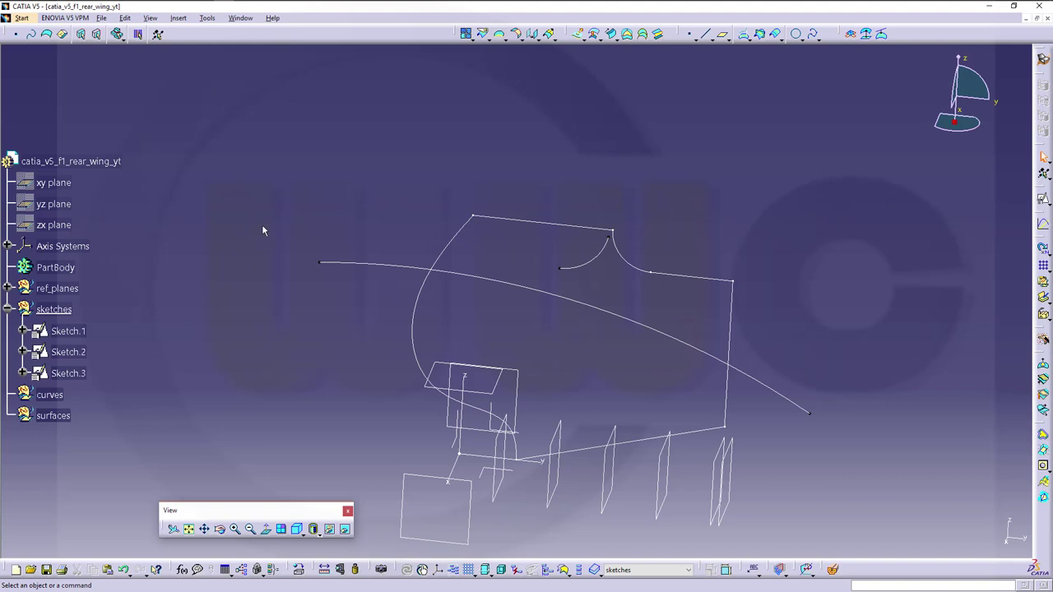
pyautogui.scroll(-3, 672, 365)
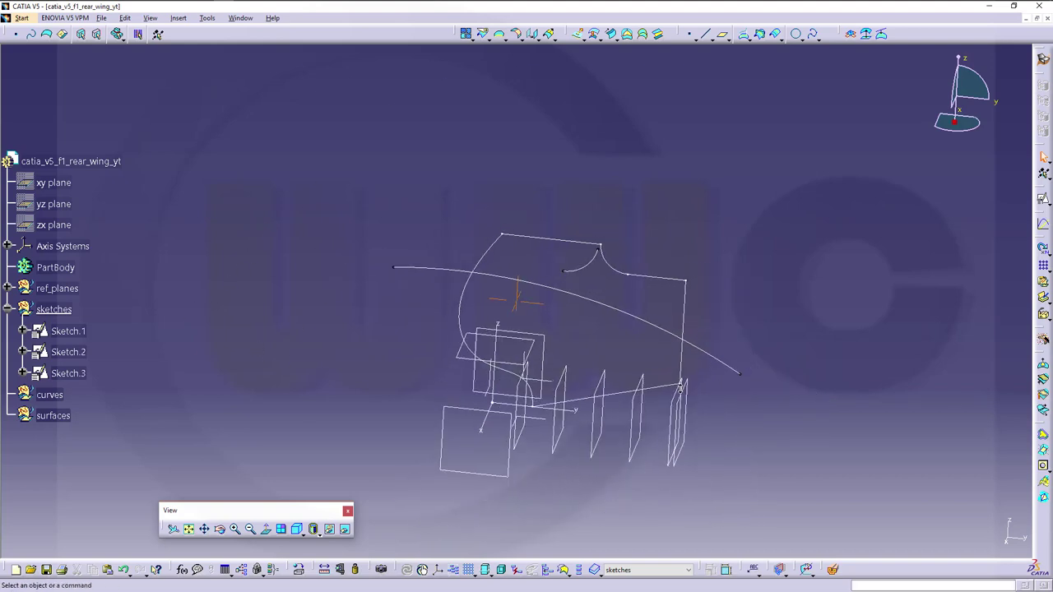
pyautogui.click(1044, 198)
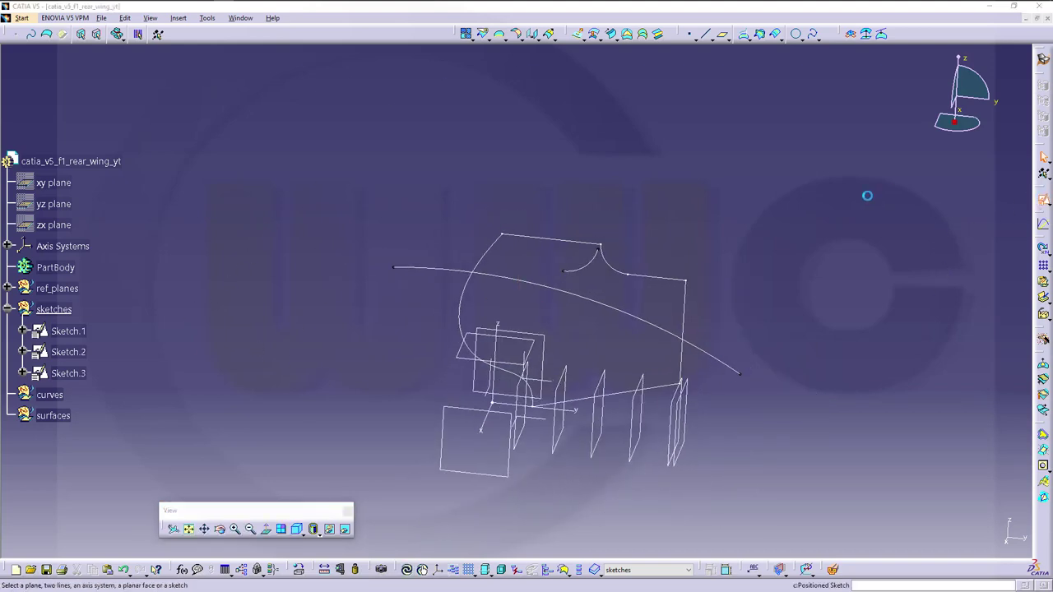
pyautogui.click(556, 387)
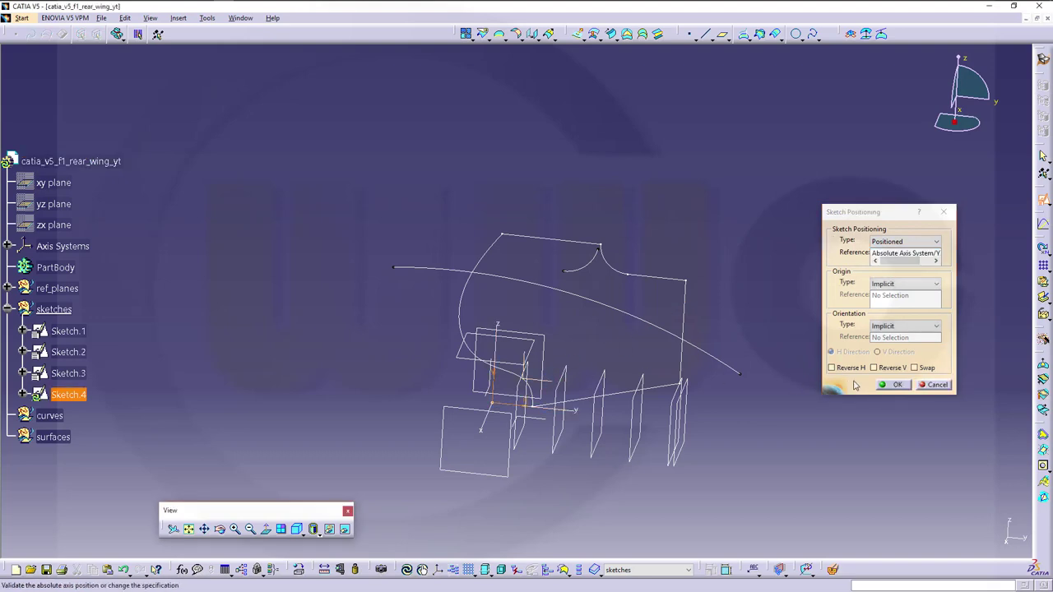
pyautogui.click(899, 385)
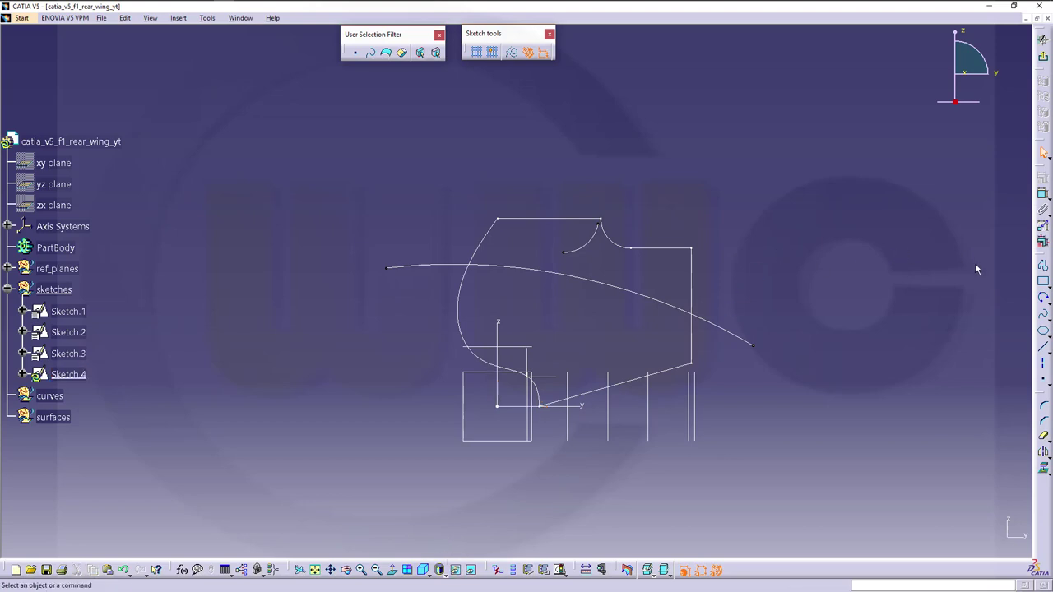
# Draw a shallow, downward-bulging three-point arc from just below the existing small arc's lower end toward the endplate's curved edge
pyautogui.click(1044, 298)
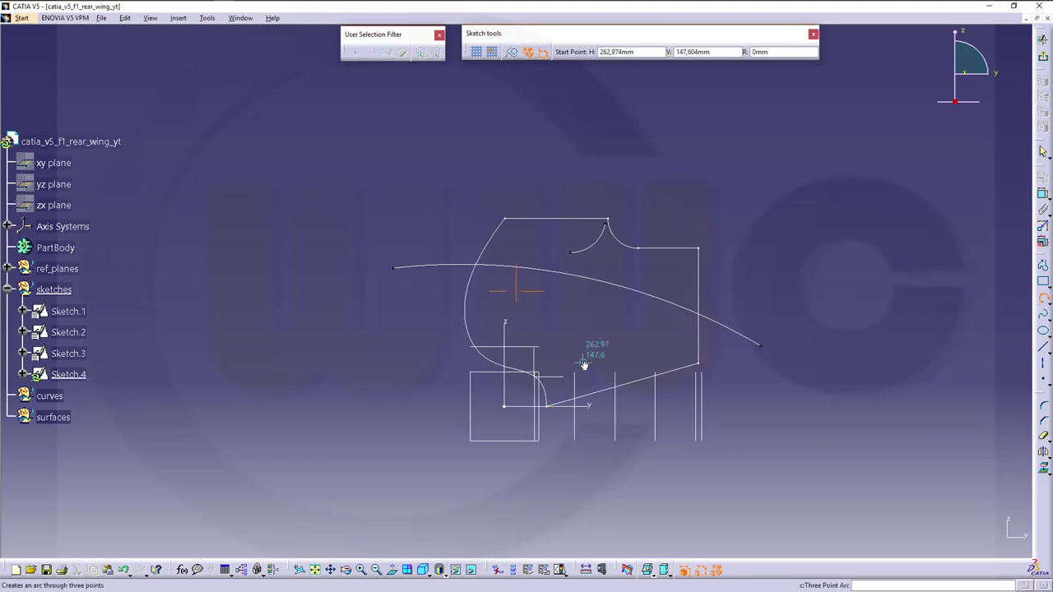
pyautogui.moveTo(516, 288)
pyautogui.keyDown('ctrl'); pyautogui.mouseDown(button='middle')
pyautogui.moveTo(560, 285)
pyautogui.moveTo(571, 254)
pyautogui.moveTo(600, 299)
pyautogui.mouseUp(button='middle'); pyautogui.keyUp('ctrl')
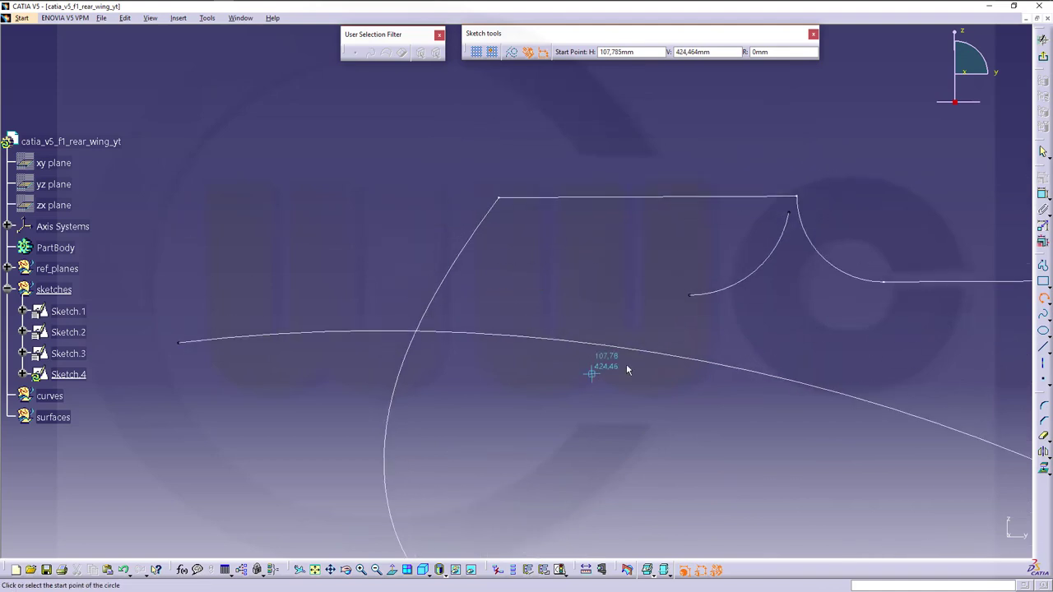
pyautogui.click(688, 309)
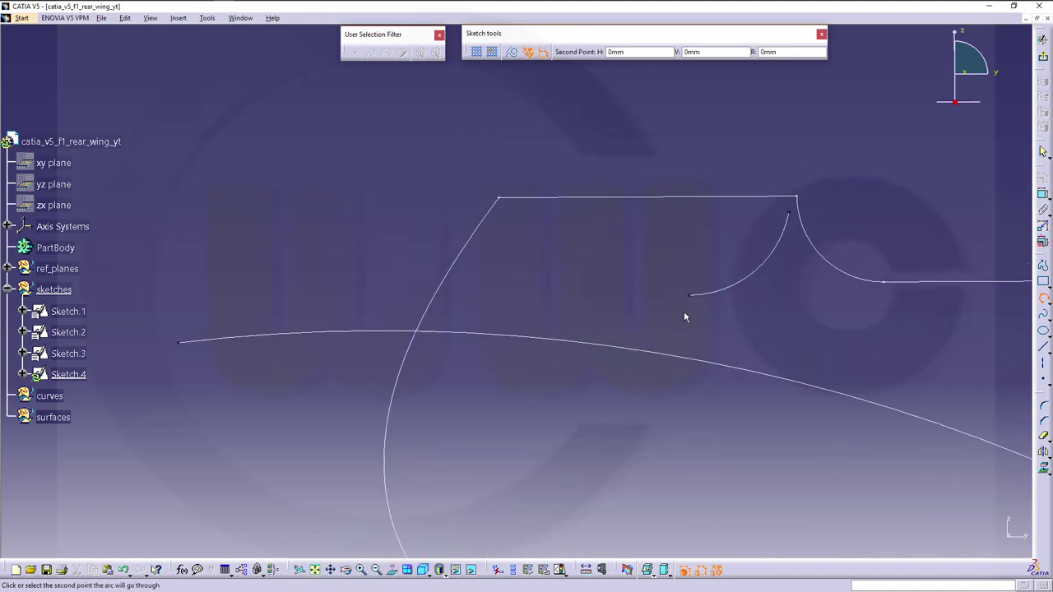
pyautogui.click(629, 322)
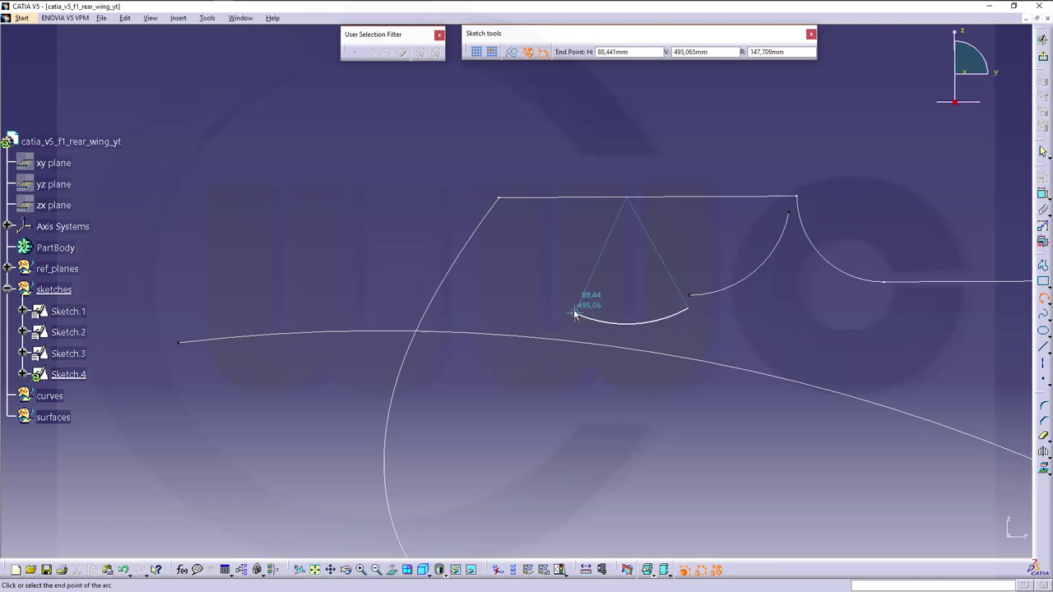
pyautogui.click(566, 307)
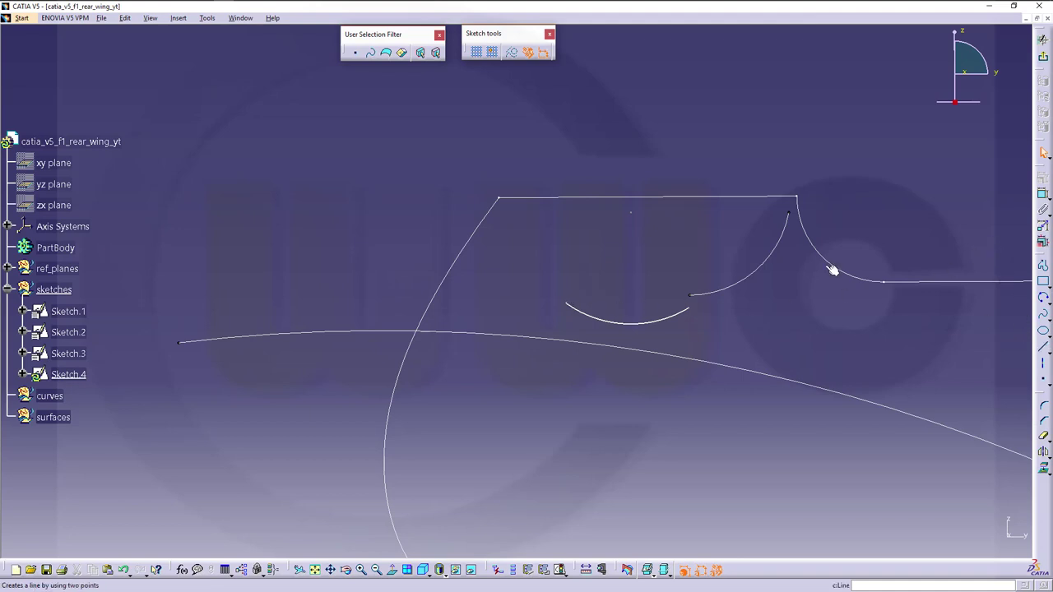
pyautogui.press('Escape')
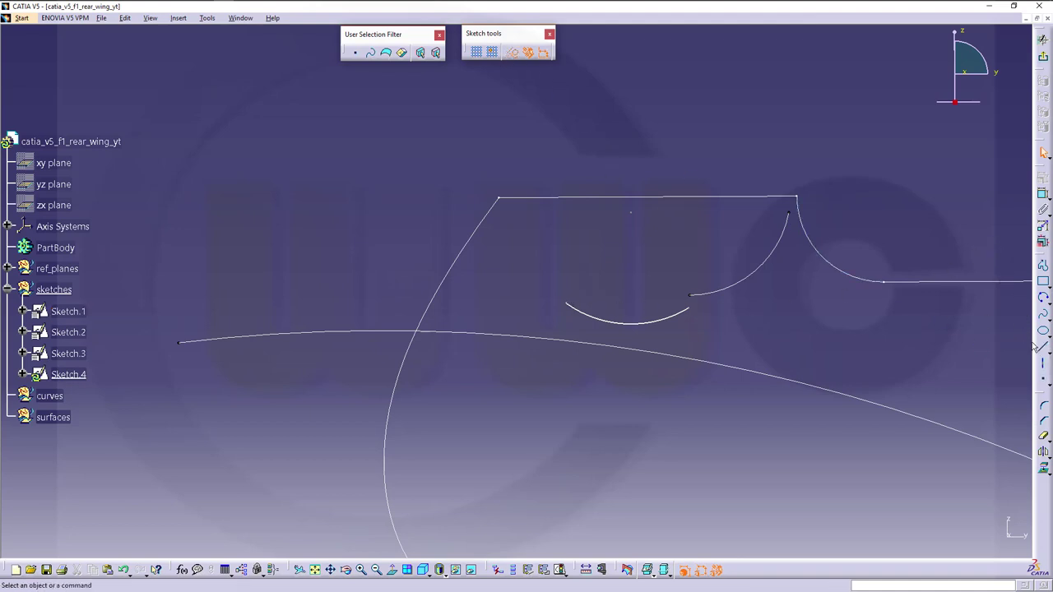
# Draw a construction line joining the two endpoints of the new shallow arc
pyautogui.click(1042, 349)
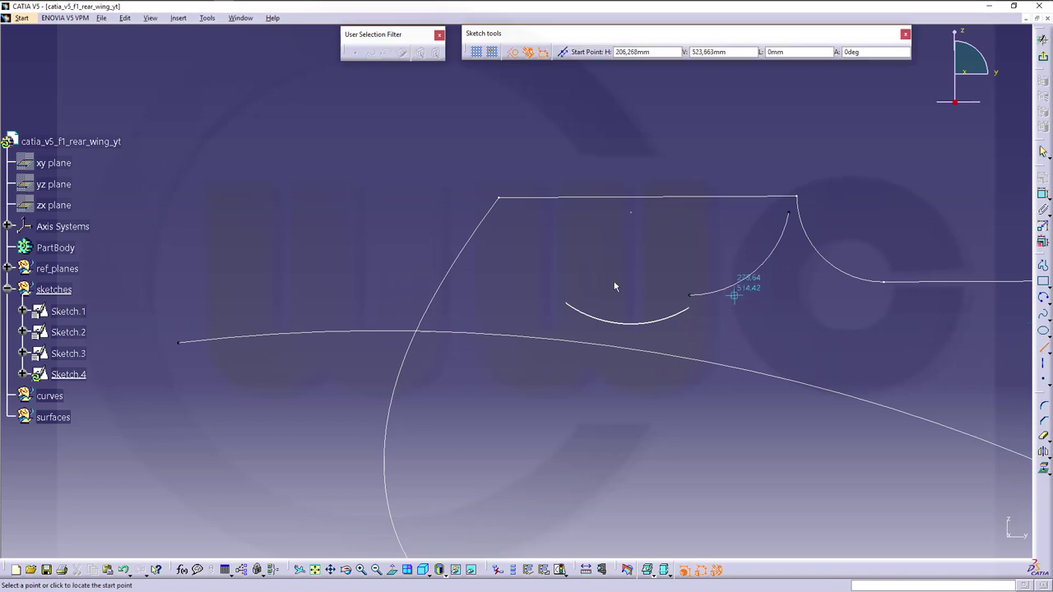
pyautogui.click(578, 304)
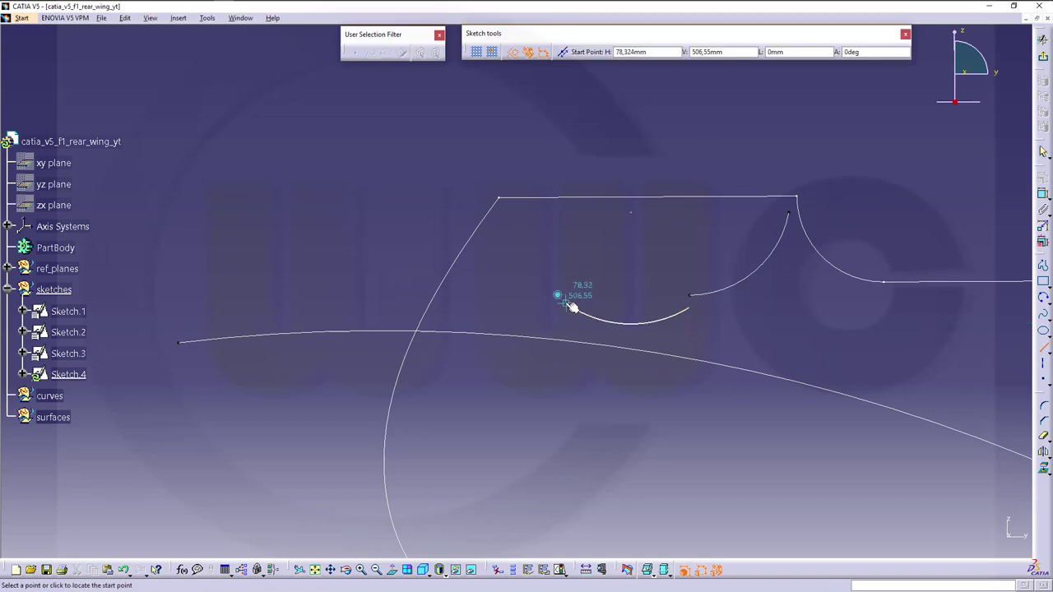
pyautogui.click(690, 308)
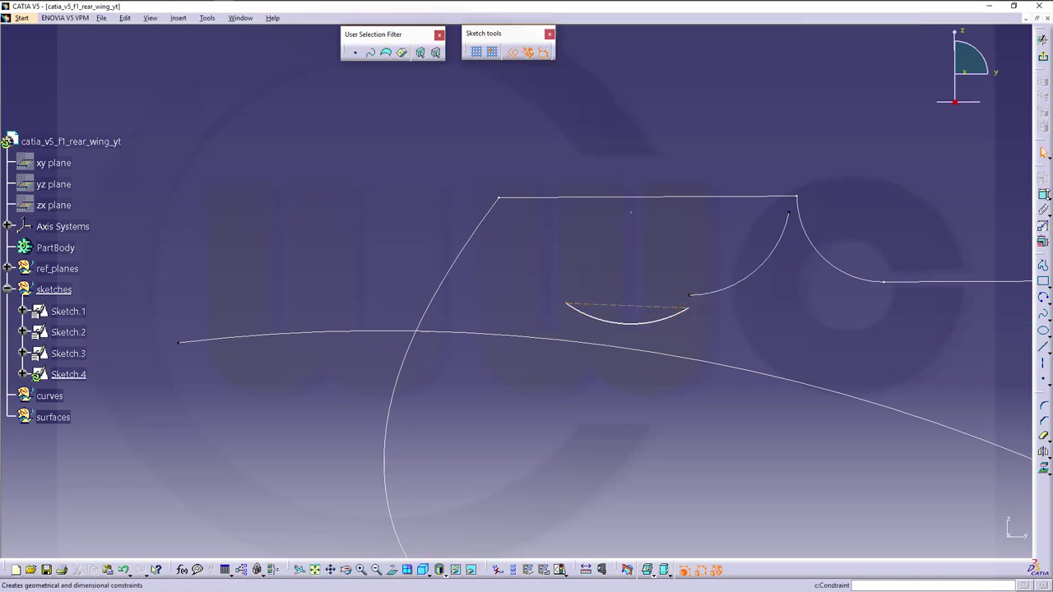
# Add a distance constraint between the arc's construction chord and the horizontal axis, and set it to 508 mm
pyautogui.click(1044, 196)
pyautogui.moveTo(864, 329)
pyautogui.mouseDown(button='middle')
pyautogui.moveTo(891, 172)
pyautogui.moveTo(856, 238)
pyautogui.moveTo(600, 236)
pyautogui.mouseUp(button='middle')
pyautogui.click(581, 233)
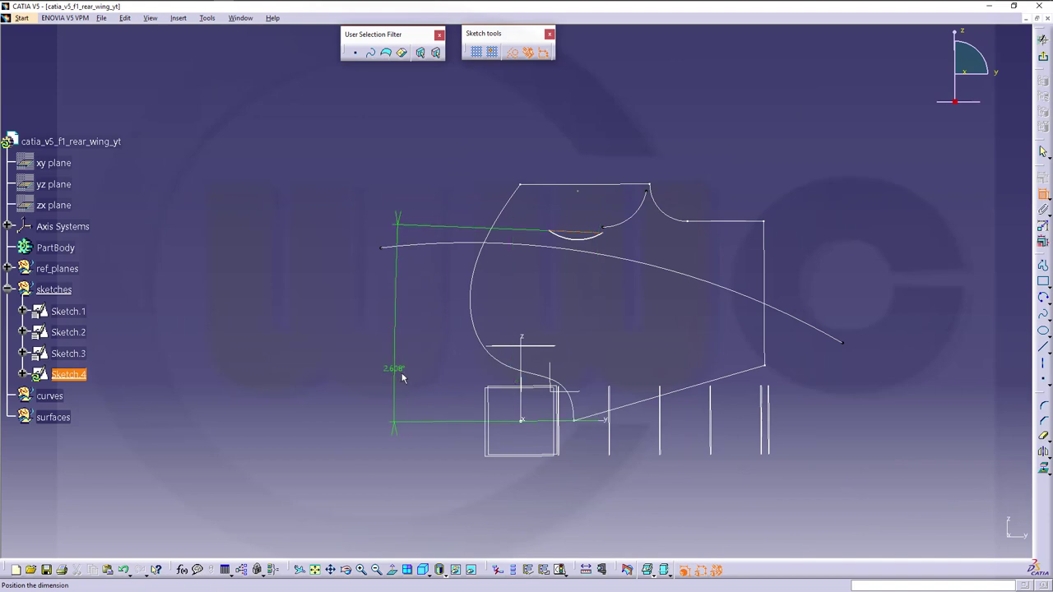
pyautogui.rightClick(398, 370)
pyautogui.click(434, 404)
pyautogui.click(431, 350)
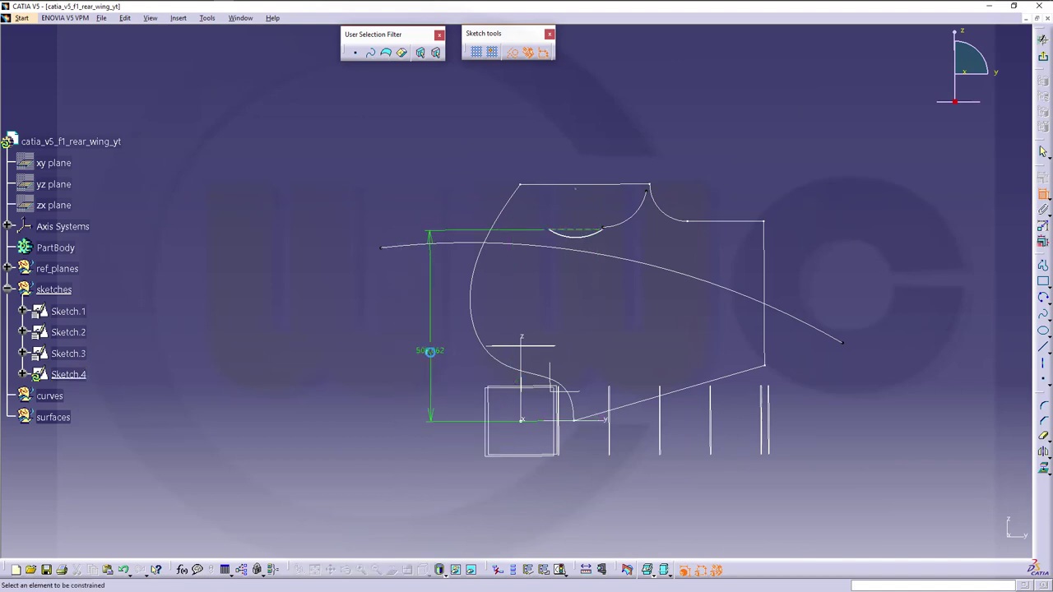
pyautogui.doubleClick(436, 350)
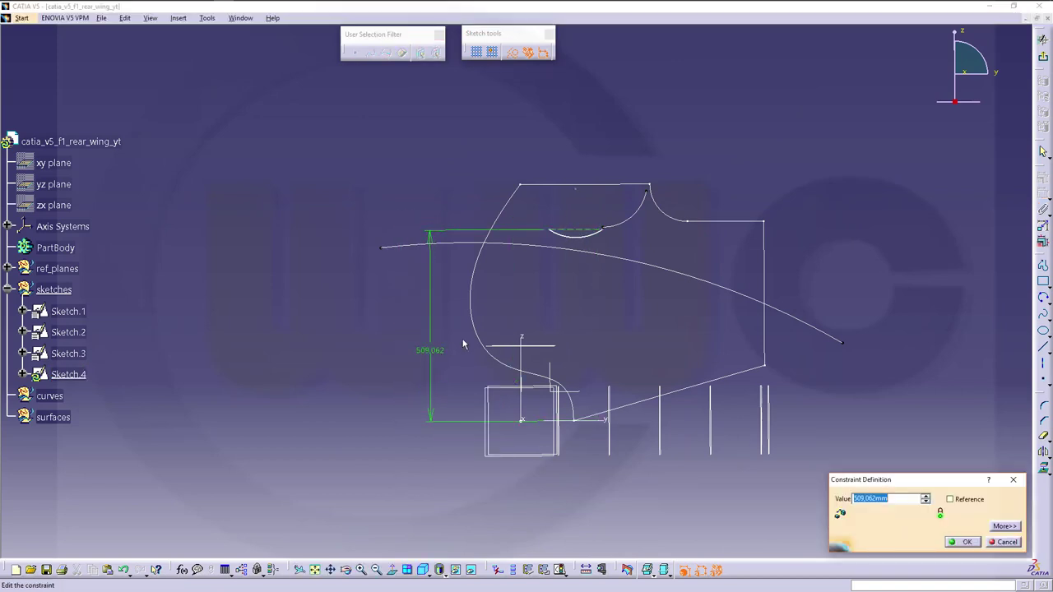
pyautogui.write('508')
pyautogui.press('Return')
pyautogui.click(704, 222)
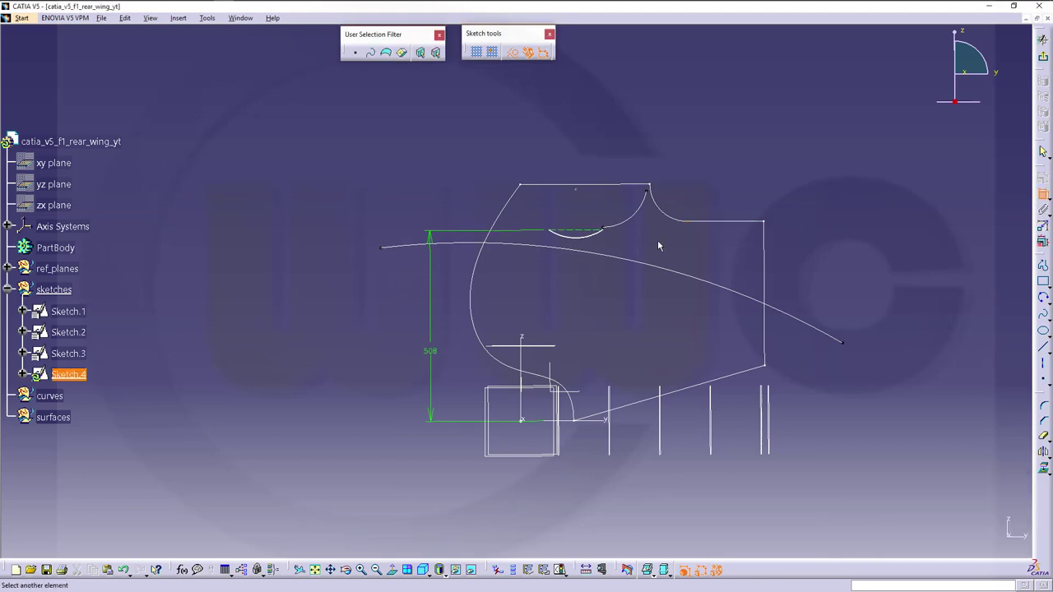
# Set the chord's distance from the horizontal axis to 505 mm and exit the sketch
pyautogui.keyDown('ctrl'); pyautogui.moveTo(522, 357); pyautogui.dragTo(685, 121, button='middle'); pyautogui.keyUp('ctrl')
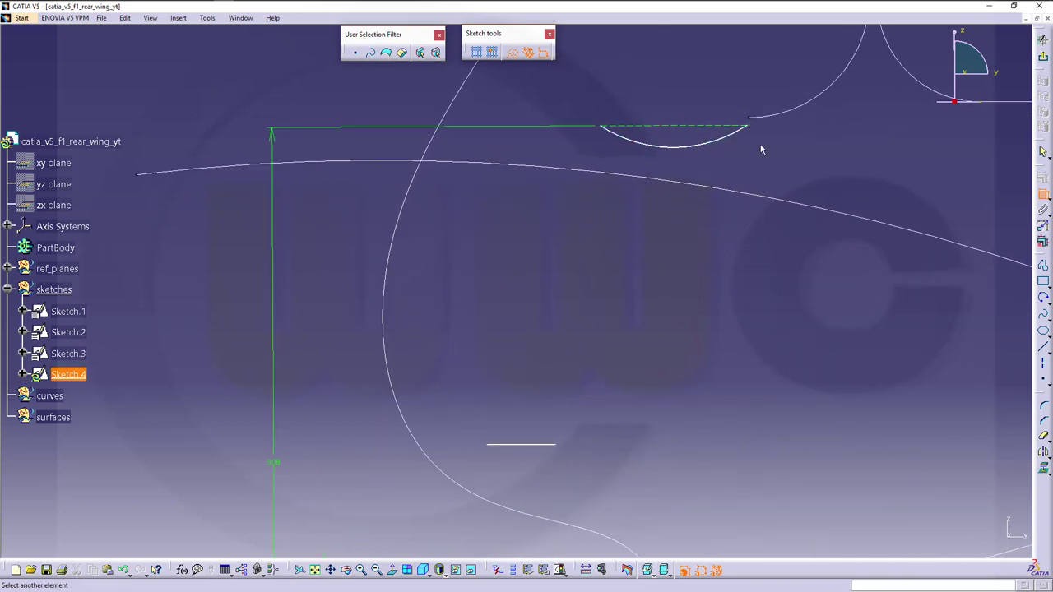
pyautogui.click(275, 466)
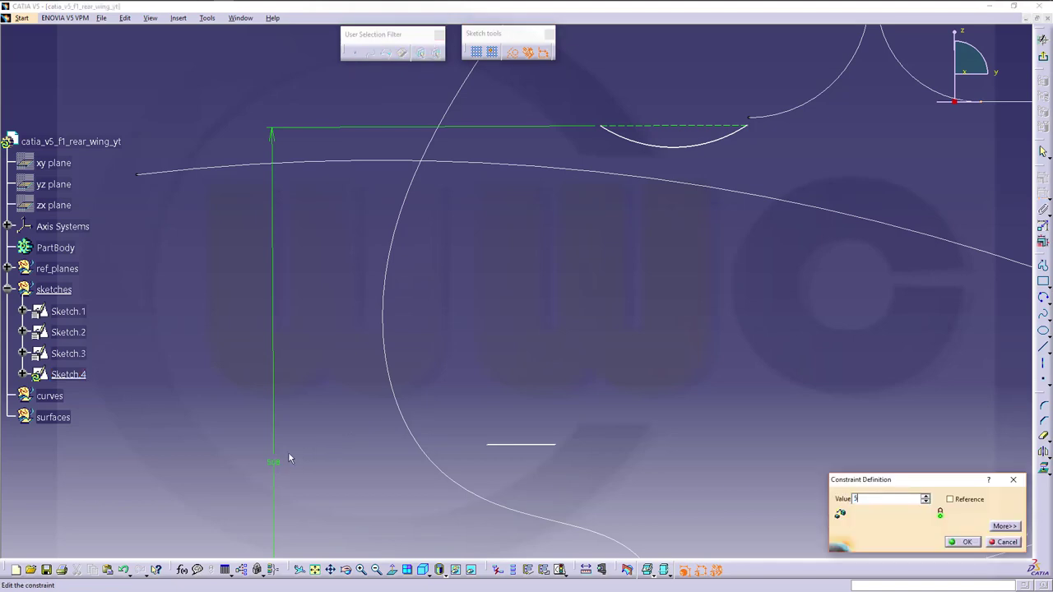
pyautogui.write('505')
pyautogui.press('Return')
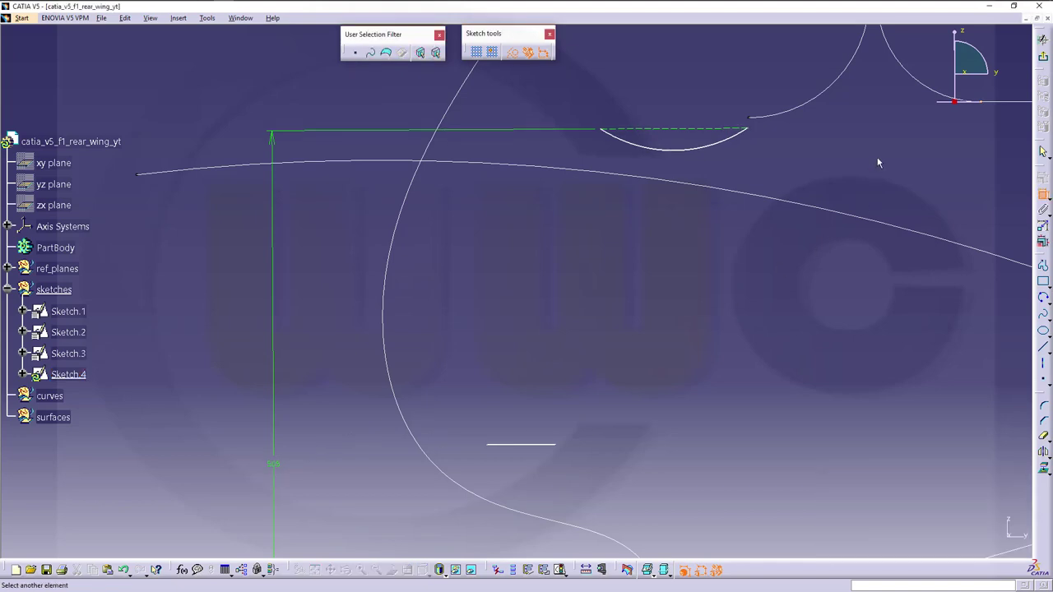
pyautogui.moveTo(876, 158); pyautogui.dragTo(770, 264, button='middle')
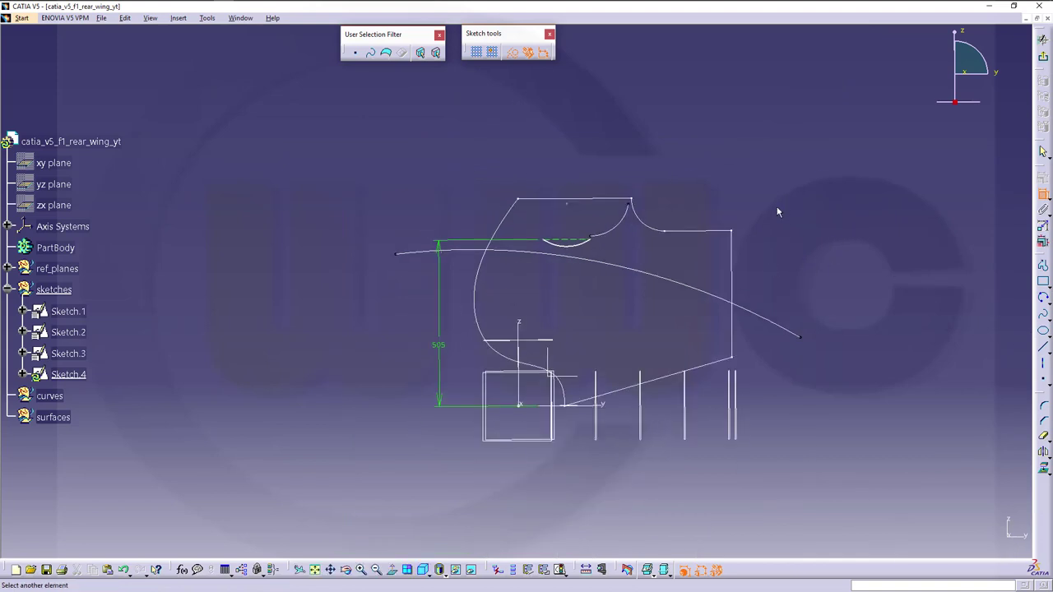
pyautogui.keyDown('ctrl'); pyautogui.moveTo(512, 330); pyautogui.dragTo(513, 288, button='middle'); pyautogui.keyUp('ctrl')
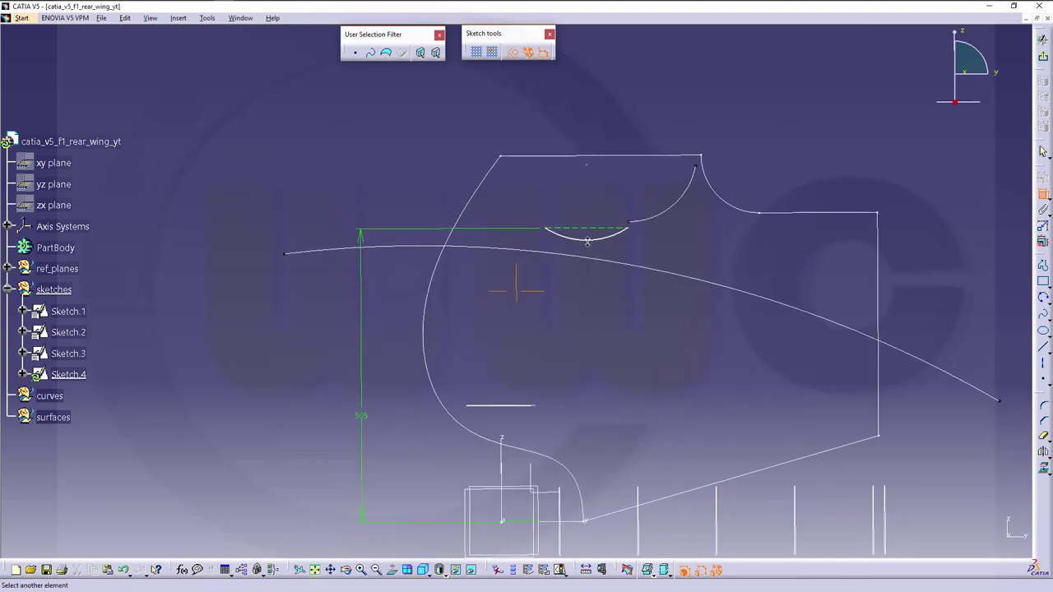
pyautogui.click(1044, 58)
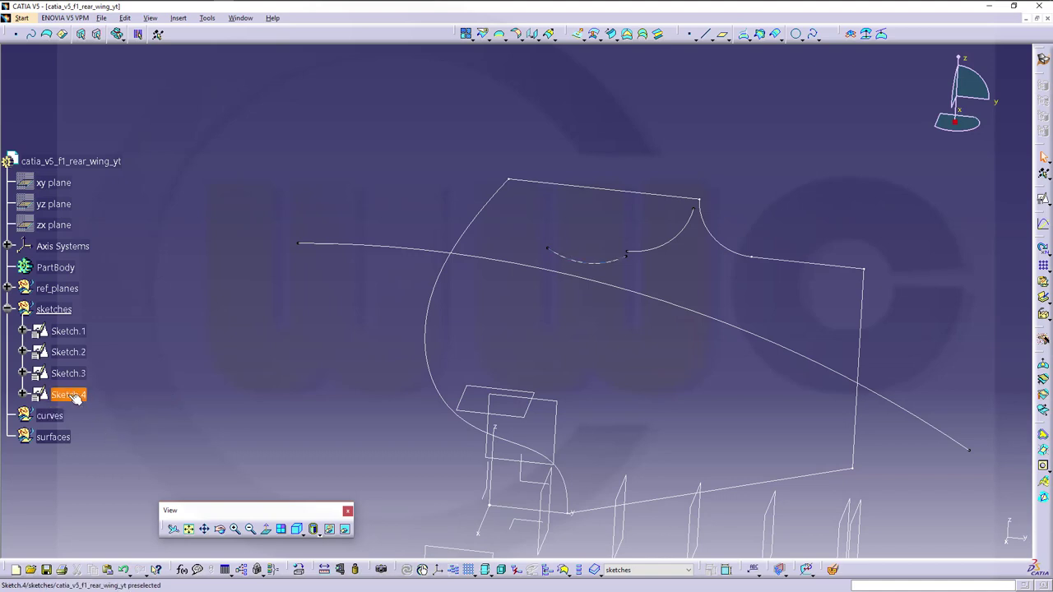
# Create another positioned sketch on the YZ plane of the absolute axis system
pyautogui.click(1043, 199)
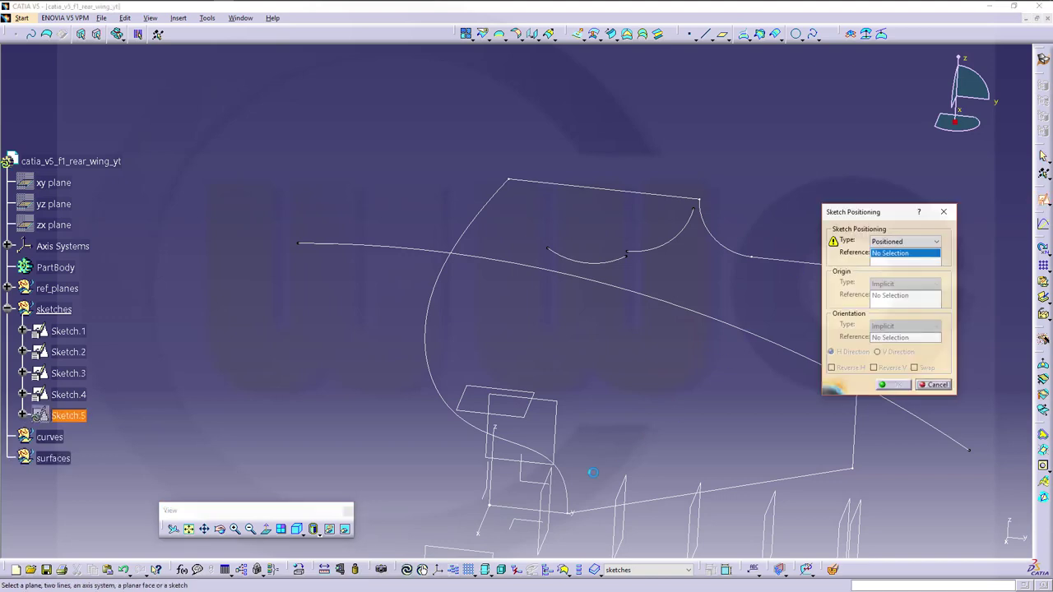
pyautogui.click(527, 488)
pyautogui.click(891, 385)
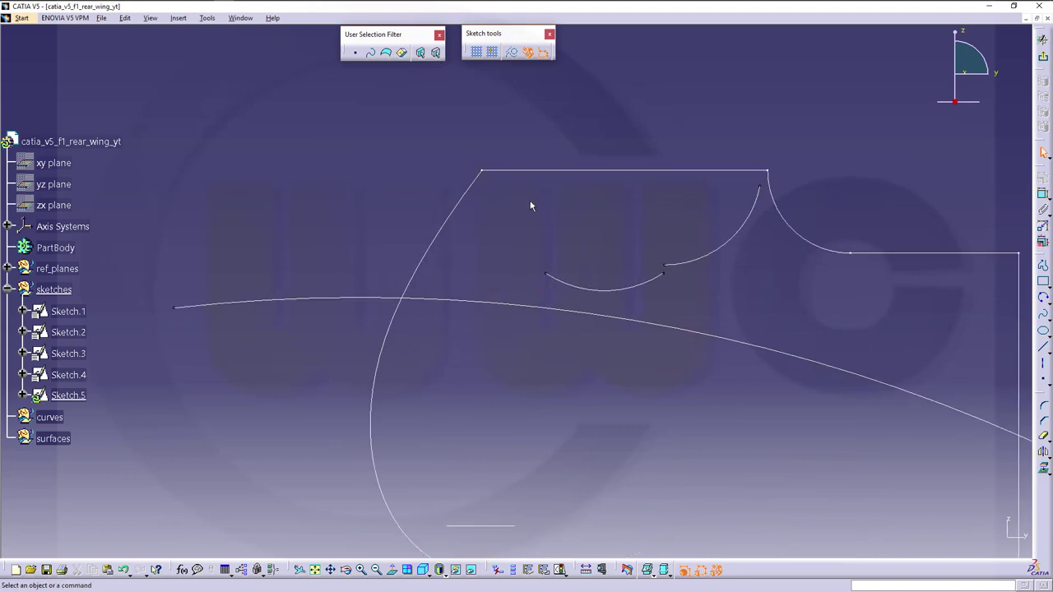
# Draw a narrow horizontal rectangle inside the endplate, below its upper edge and close to the curved edge's upper end
pyautogui.click(1043, 284)
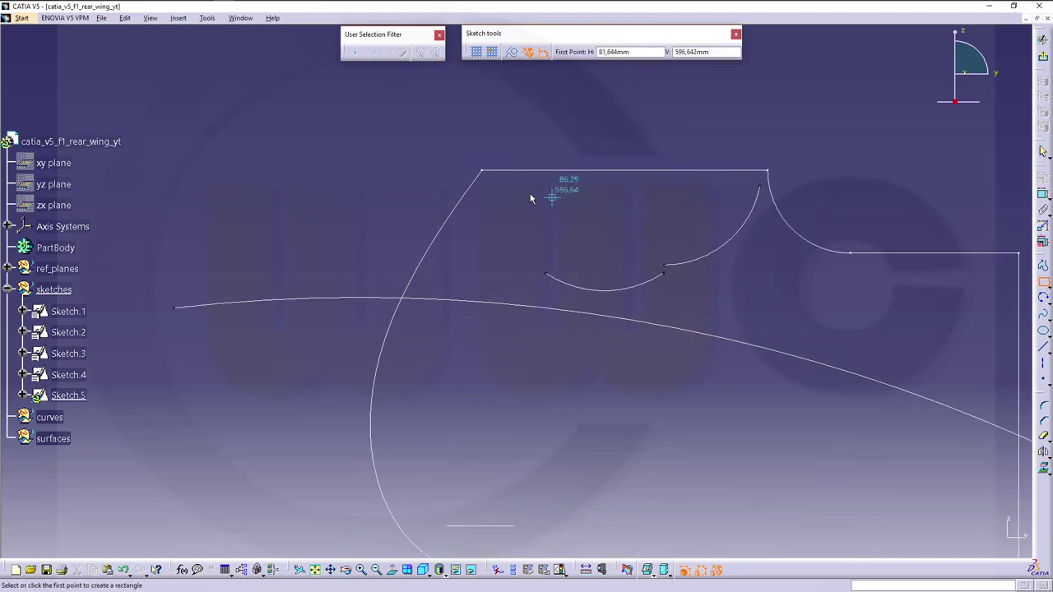
pyautogui.click(485, 211)
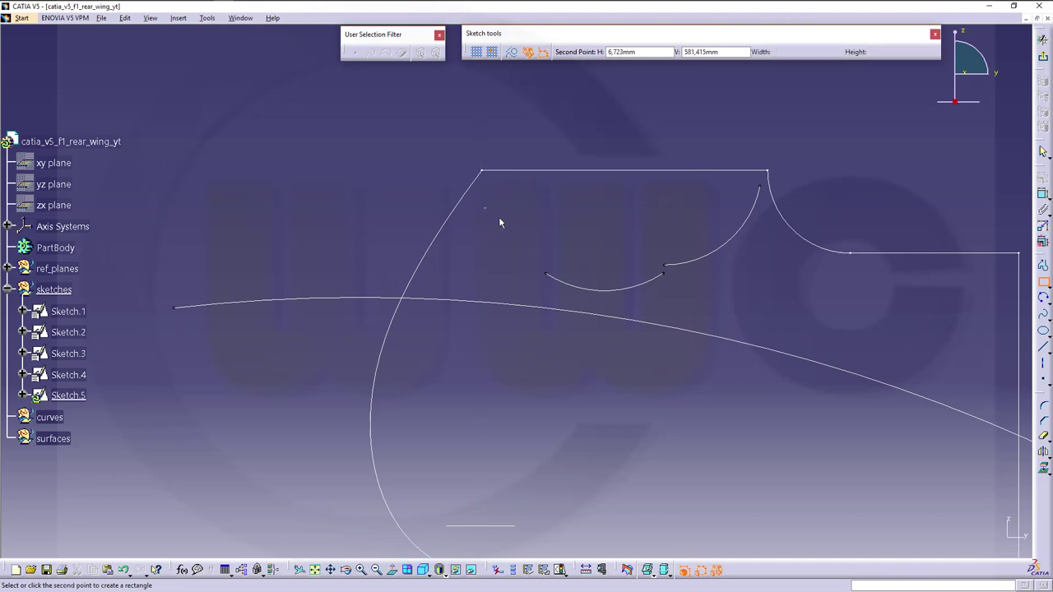
pyautogui.click(561, 223)
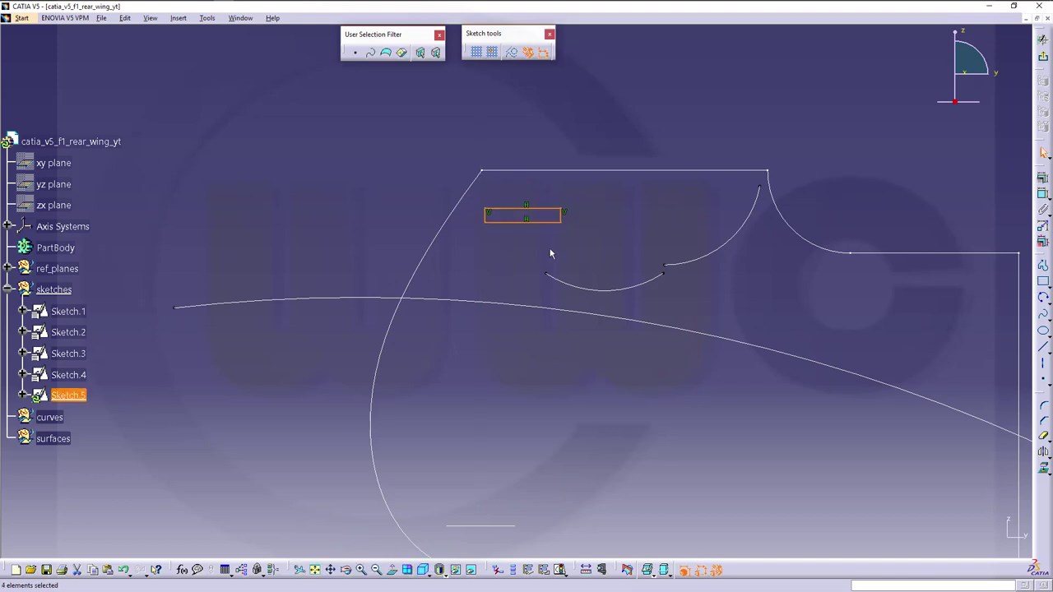
# Draw two more rectangles aligned with the first's starting edge: one about 66 by 18 mm below, one about 127 by 17 mm above
pyautogui.click(1043, 282)
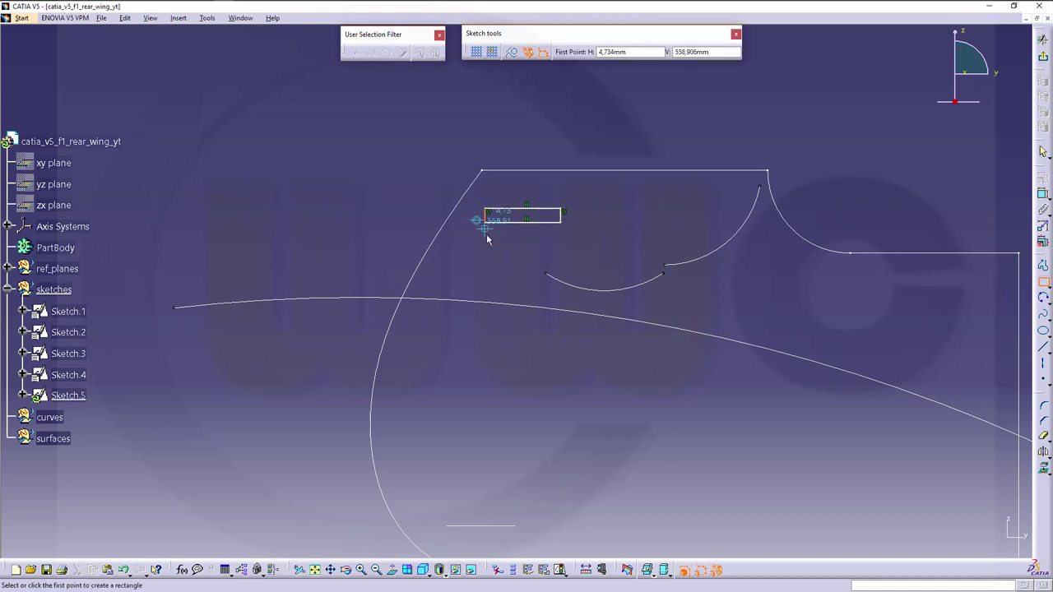
pyautogui.click(485, 237)
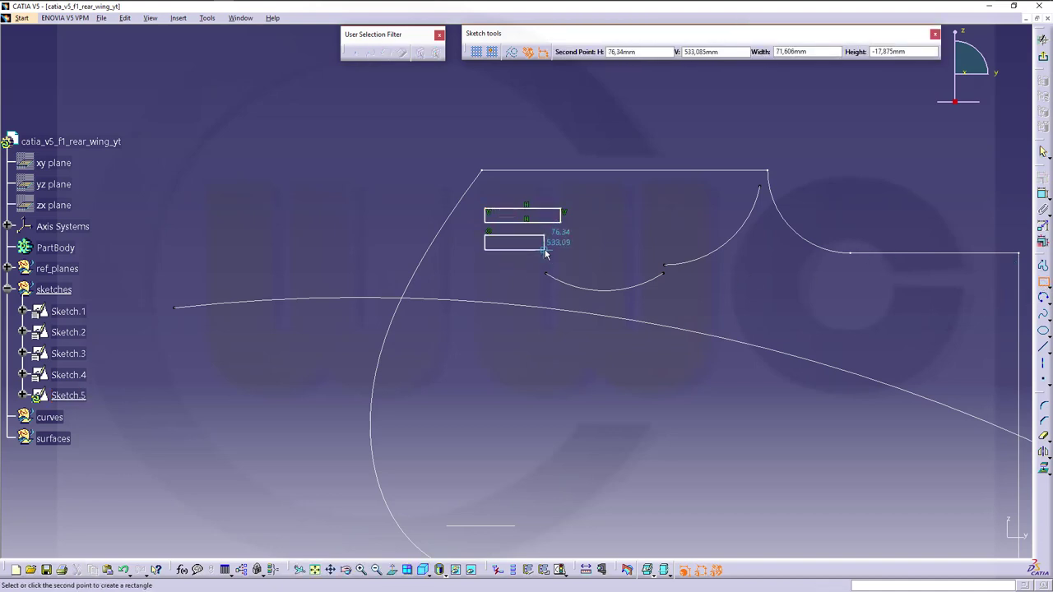
pyautogui.click(540, 250)
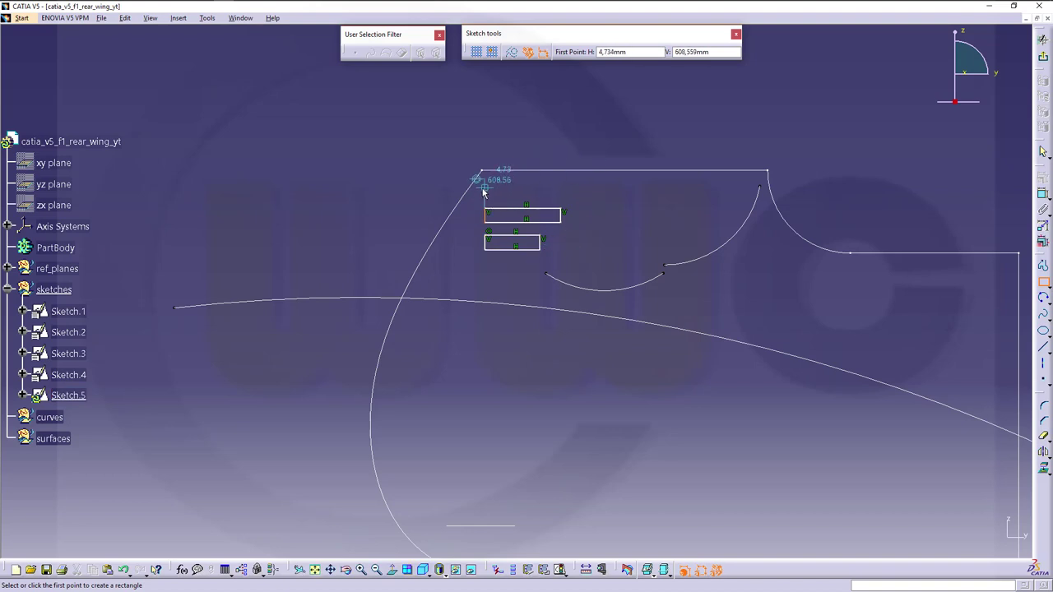
pyautogui.click(486, 189)
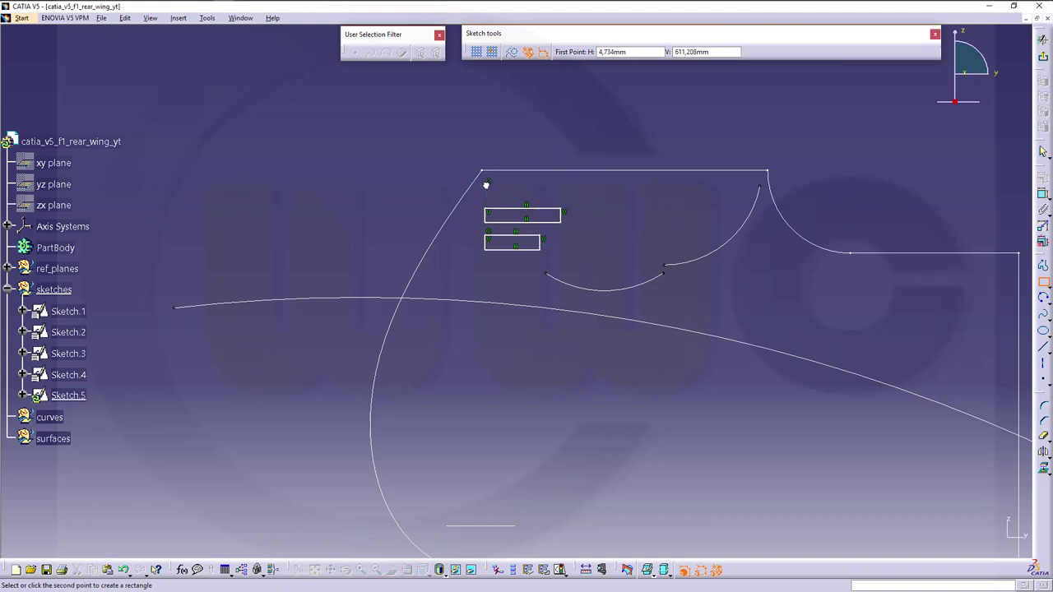
pyautogui.click(589, 198)
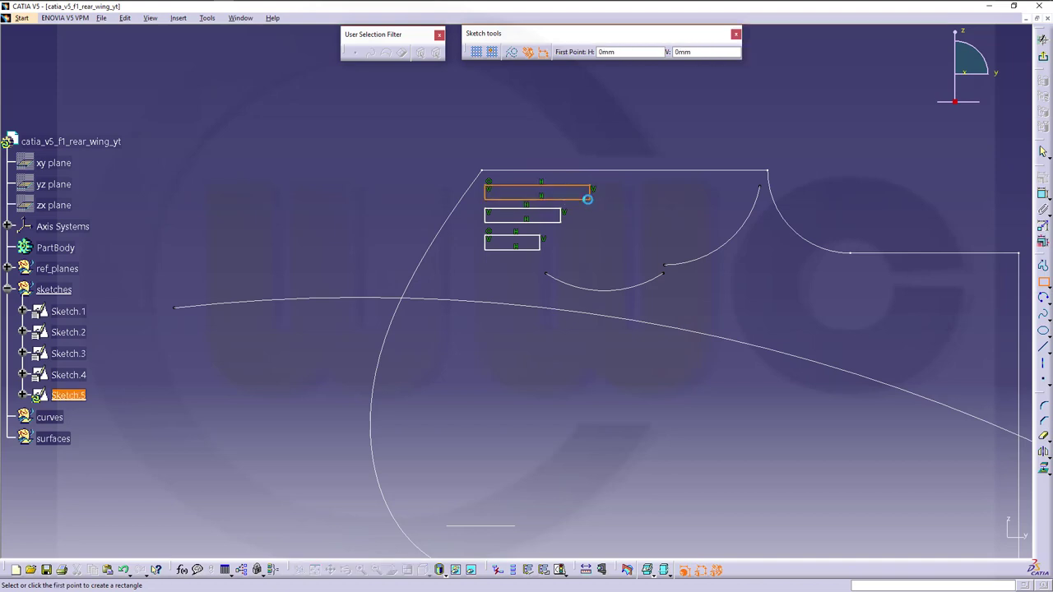
pyautogui.click(711, 121)
pyautogui.press('Escape')
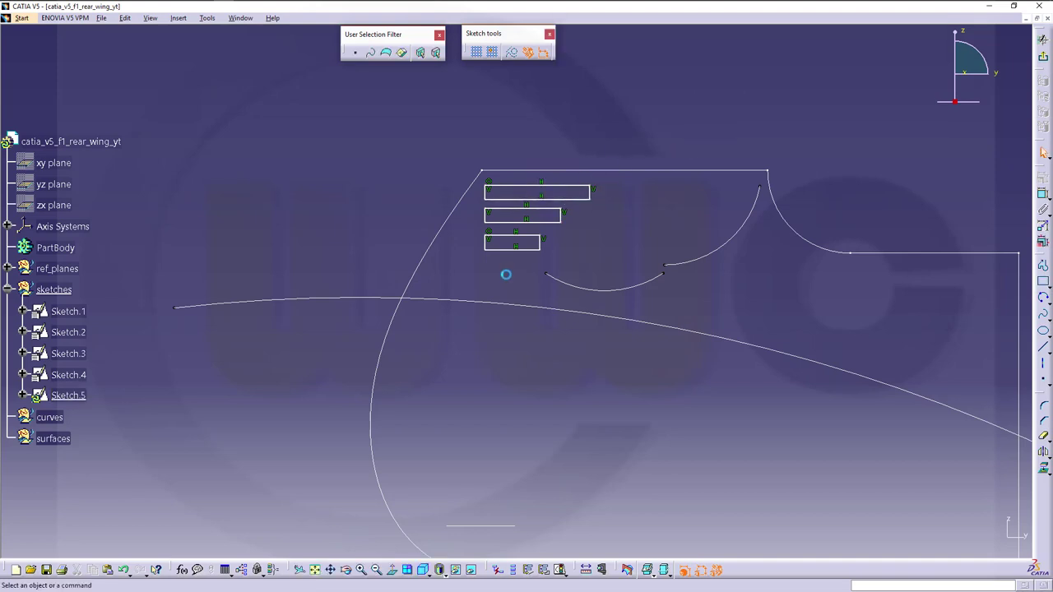
# Delete all the parallelism constraints of the current sketch, keeping its two coincidence constraints
pyautogui.click(22, 396)
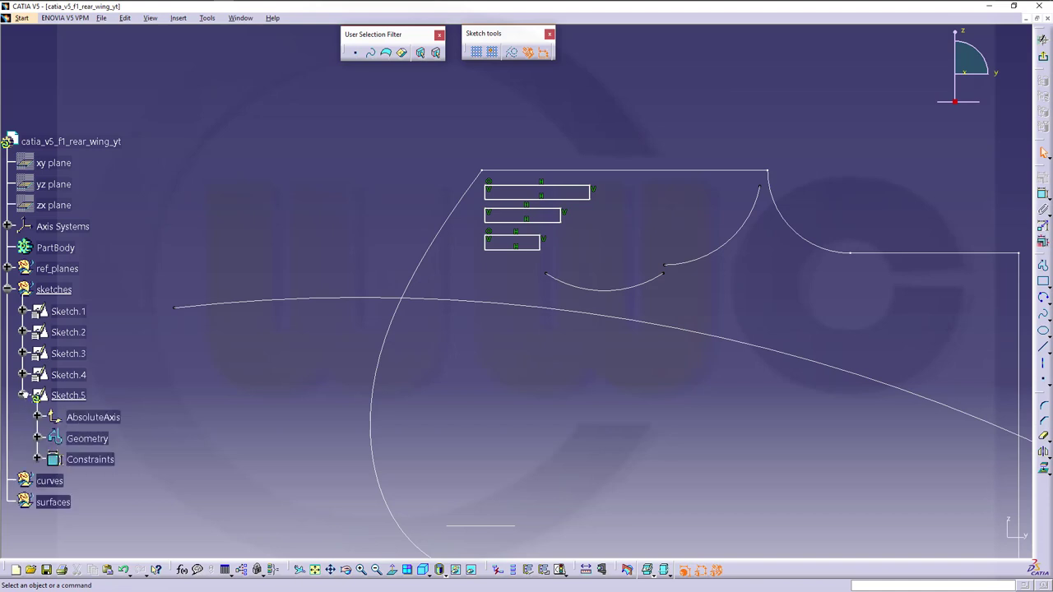
pyautogui.click(37, 462)
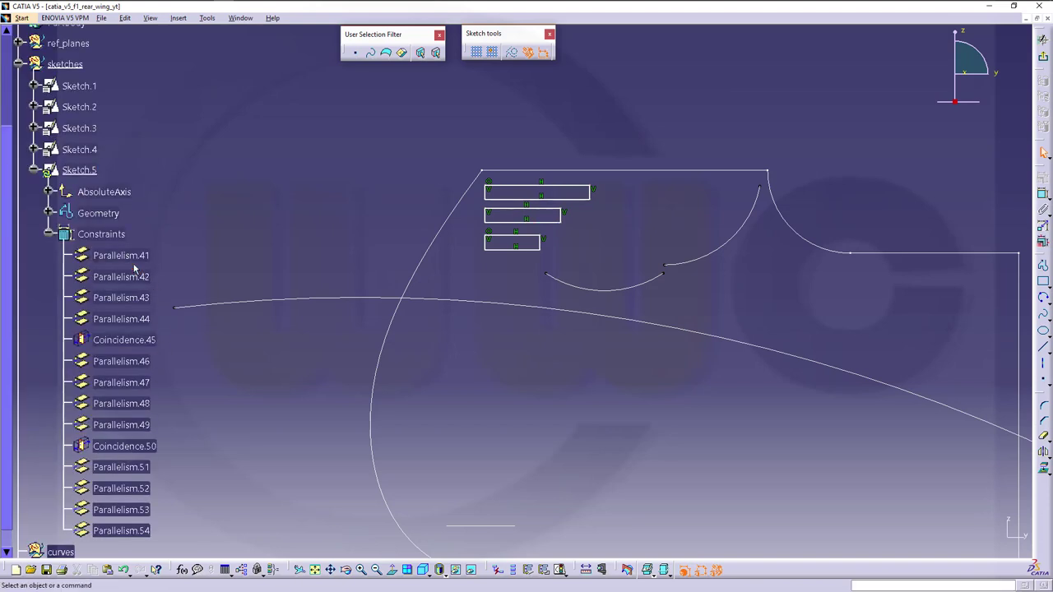
pyautogui.keyDown('shift'); pyautogui.click(124, 326); pyautogui.keyUp('shift')
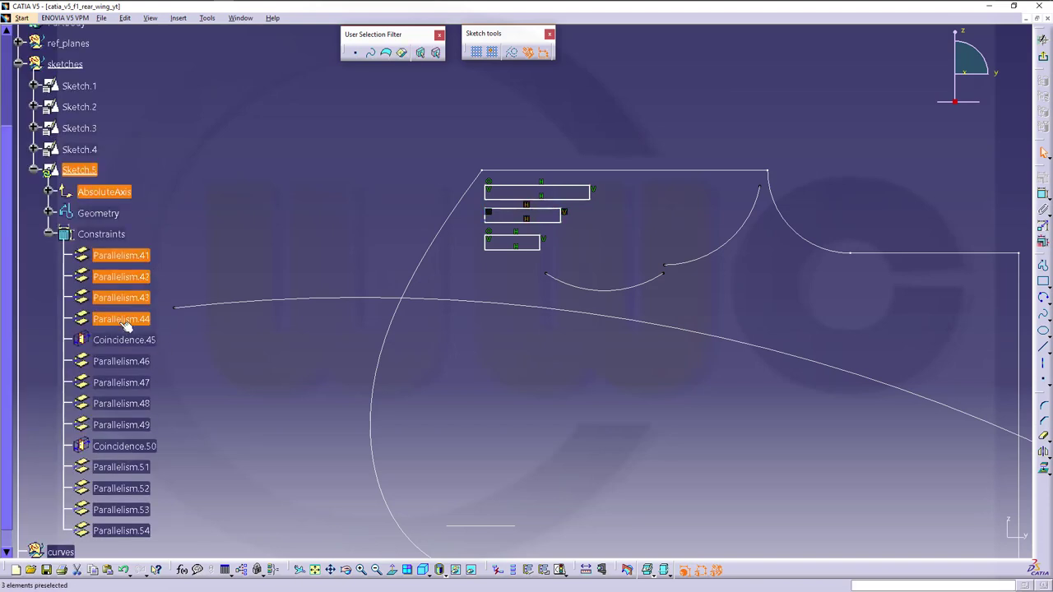
pyautogui.keyDown('shift'); pyautogui.click(123, 531); pyautogui.keyUp('shift')
pyautogui.click(121, 256)
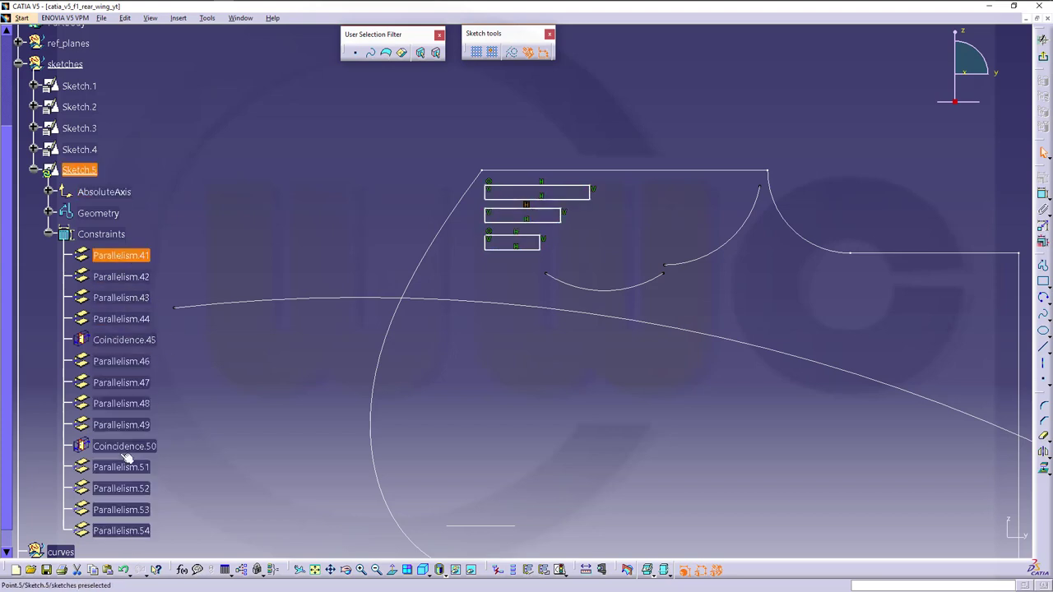
pyautogui.keyDown('shift'); pyautogui.click(124, 531); pyautogui.keyUp('shift')
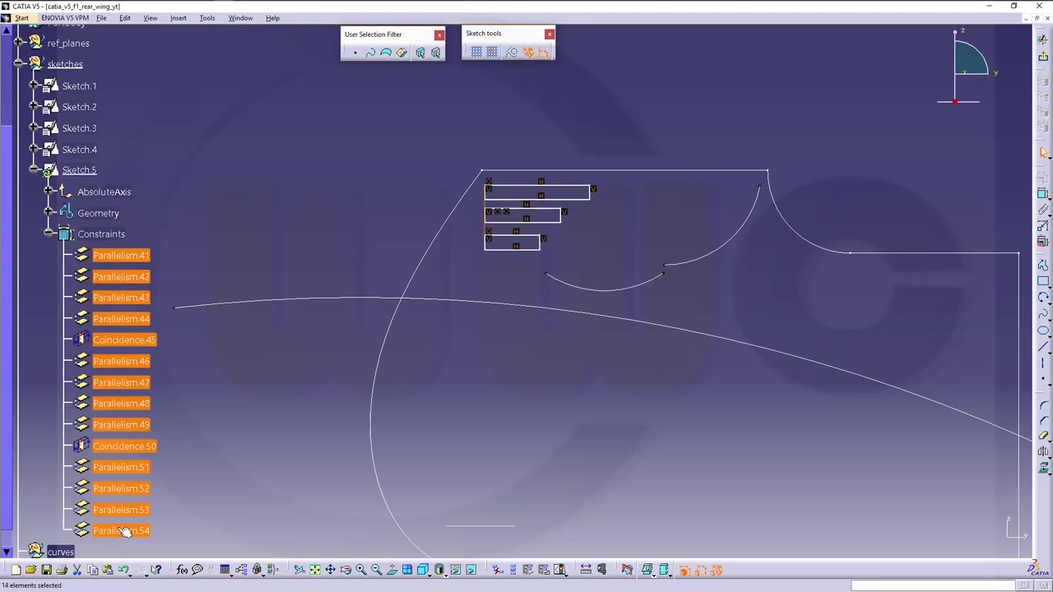
pyautogui.keyDown('ctrl'); pyautogui.click(119, 339); pyautogui.keyUp('ctrl')
pyautogui.keyDown('ctrl'); pyautogui.click(125, 447); pyautogui.keyUp('ctrl')
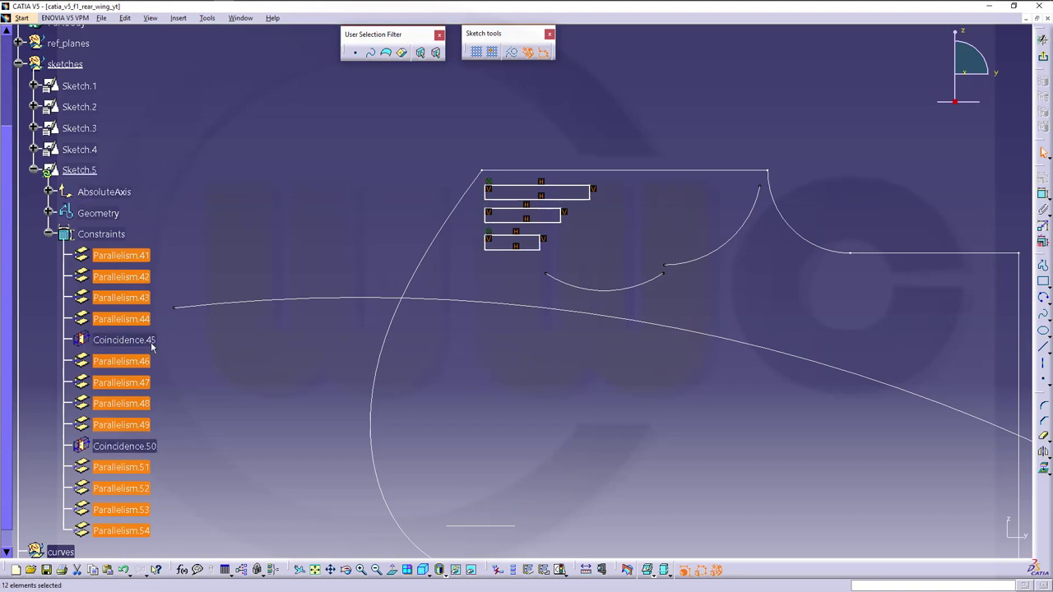
pyautogui.press('Delete')
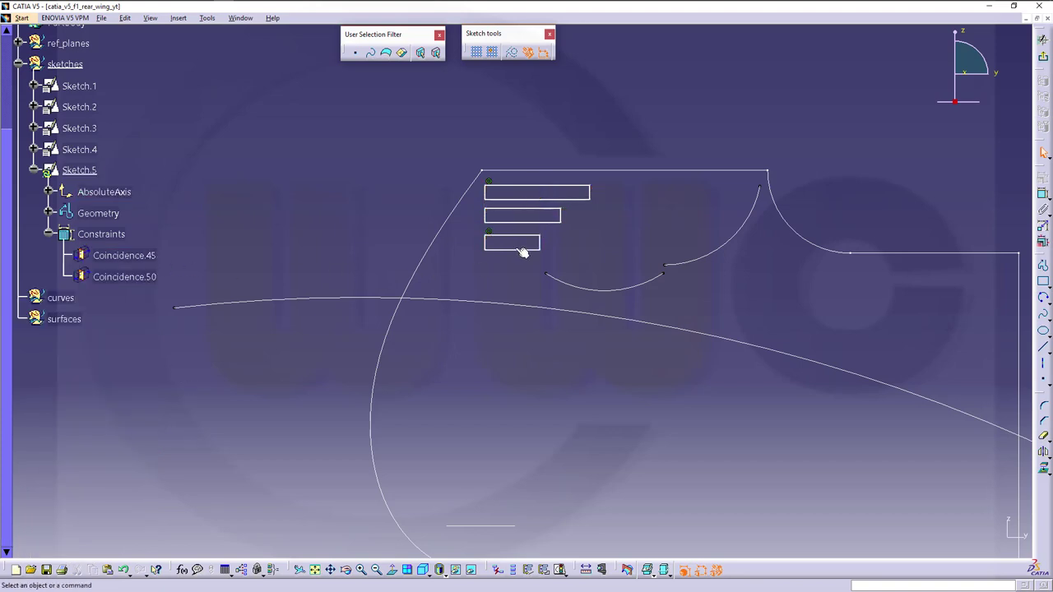
# Constrain the distance between the long edges of the uppermost rectangle to 10 mm
pyautogui.moveTo(523, 252)
pyautogui.mouseDown(button='middle')
pyautogui.moveTo(615, 178)
pyautogui.moveTo(491, 291)
pyautogui.mouseUp(button='middle')
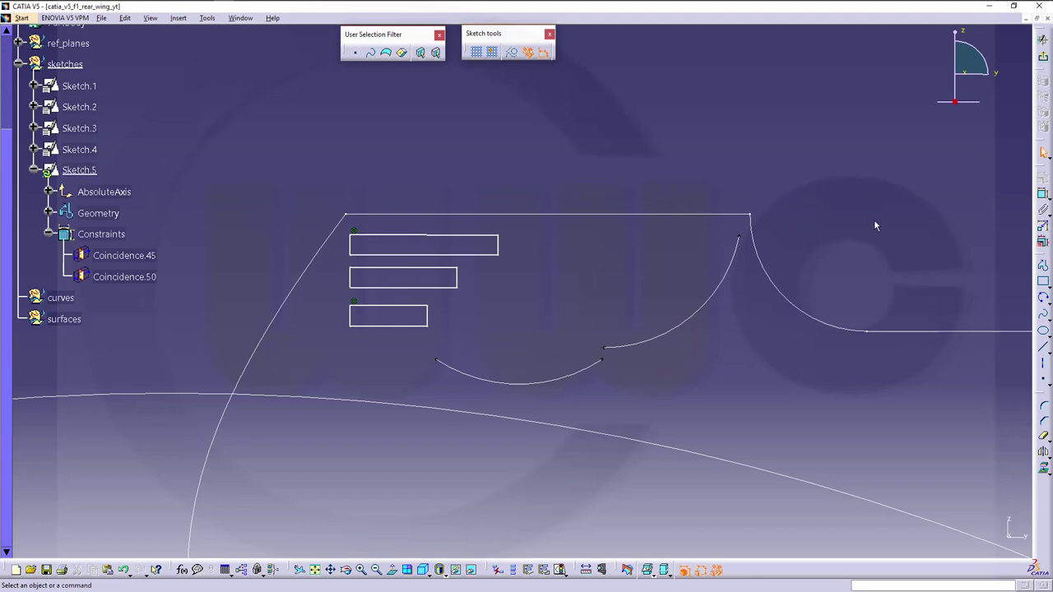
pyautogui.click(1043, 194)
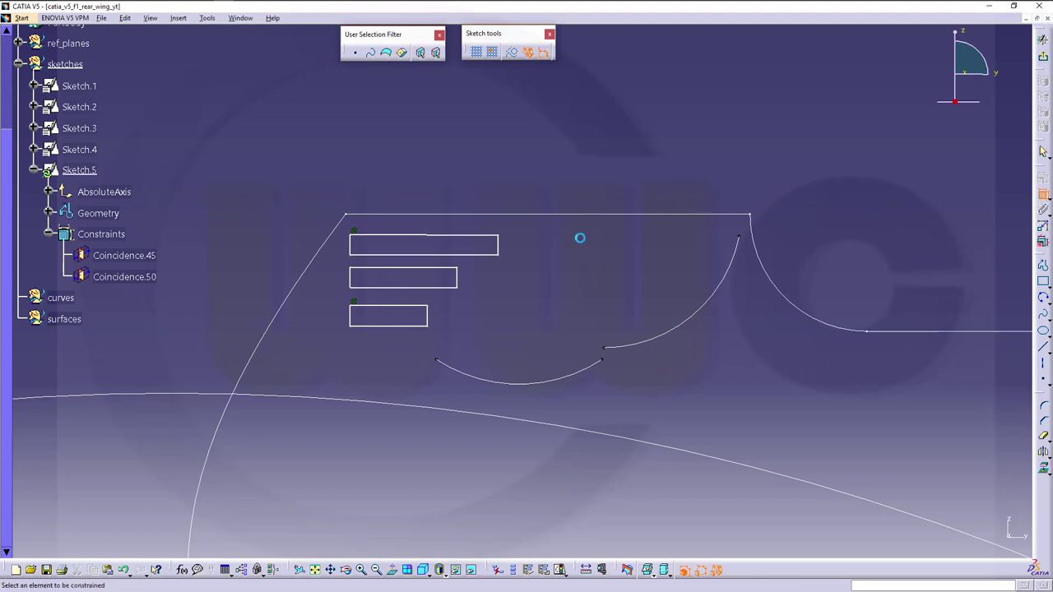
pyautogui.click(398, 236)
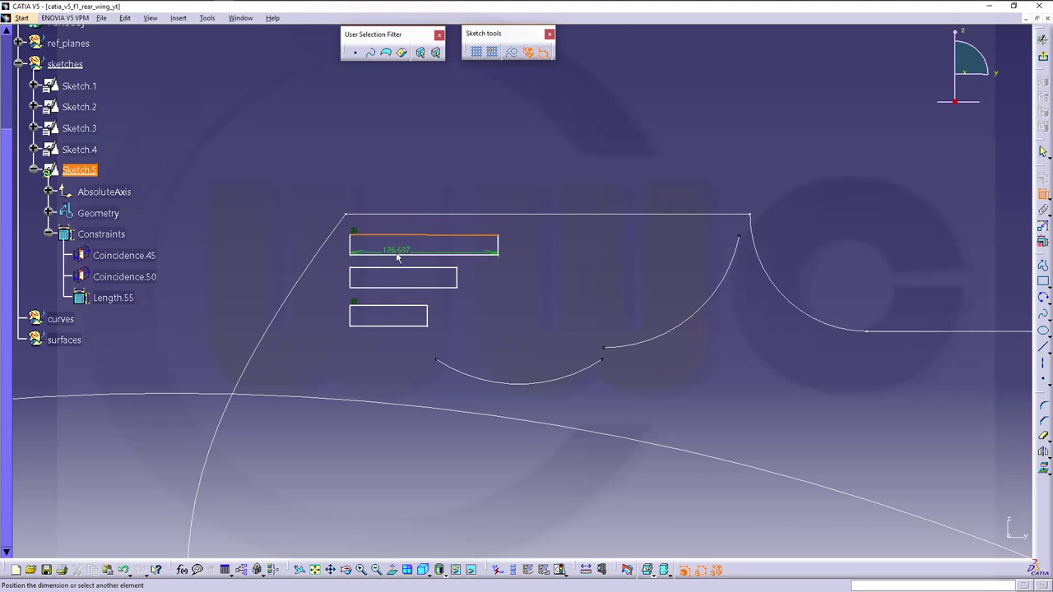
pyautogui.click(383, 258)
pyautogui.click(530, 247)
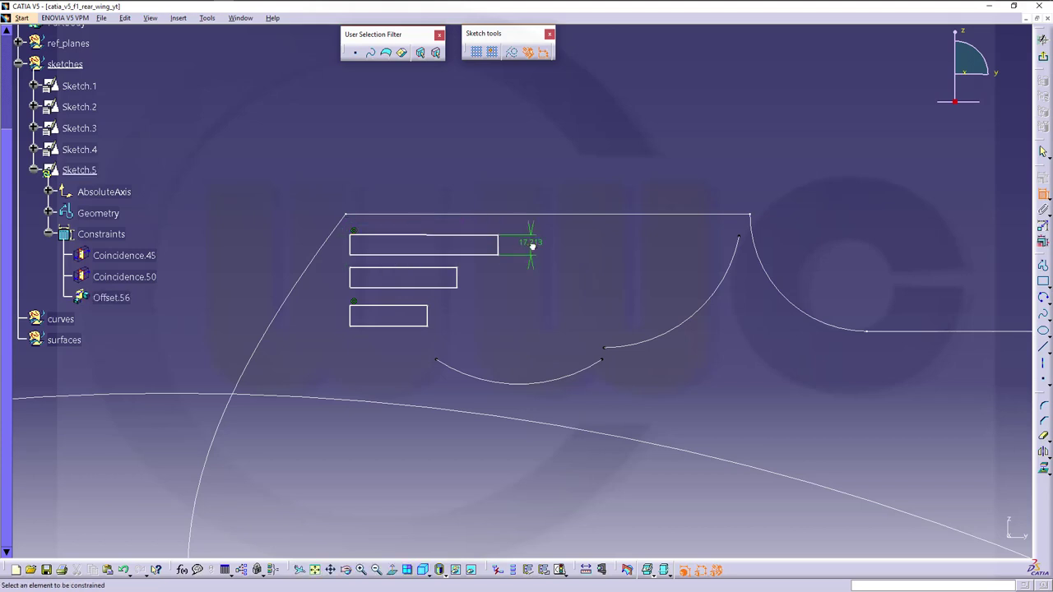
pyautogui.doubleClick(531, 243)
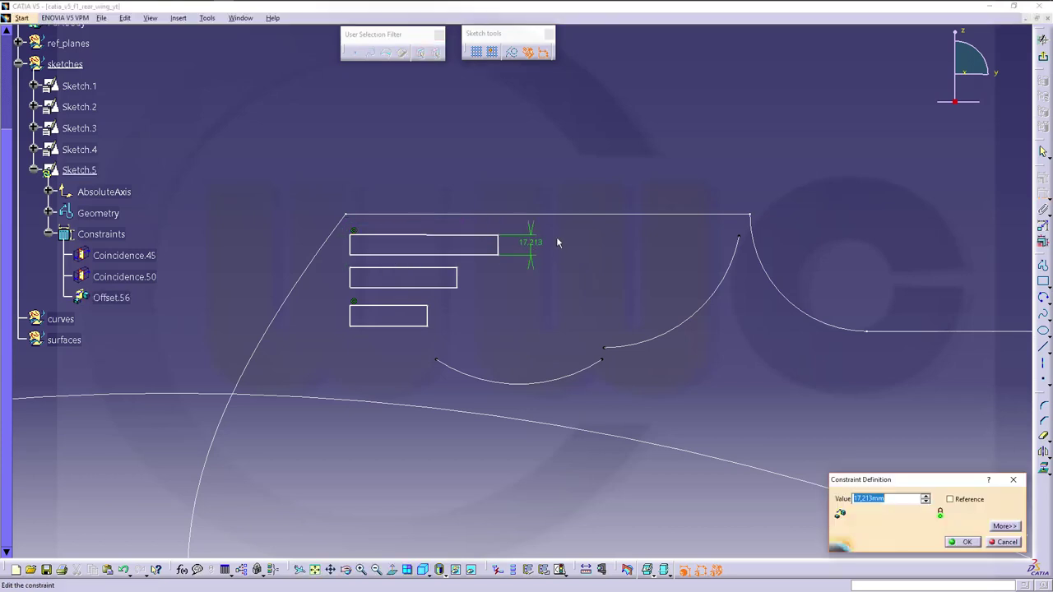
pyautogui.write('10')
pyautogui.press('Return')
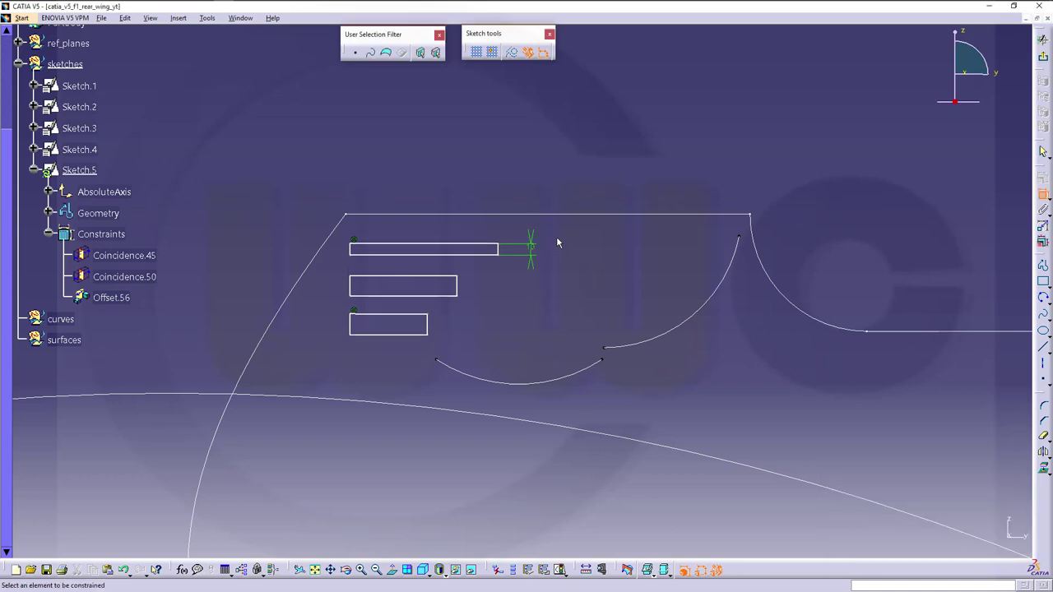
# Constrain the distance between the long edges of the middle rectangle to 10 mm
pyautogui.click(384, 297)
pyautogui.click(390, 276)
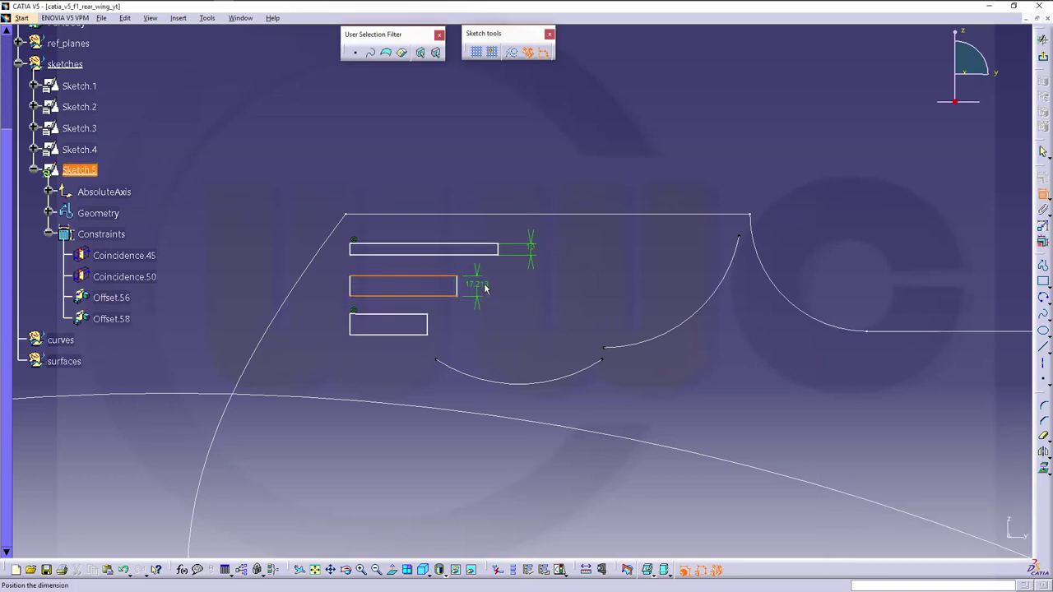
pyautogui.click(495, 287)
pyautogui.doubleClick(496, 287)
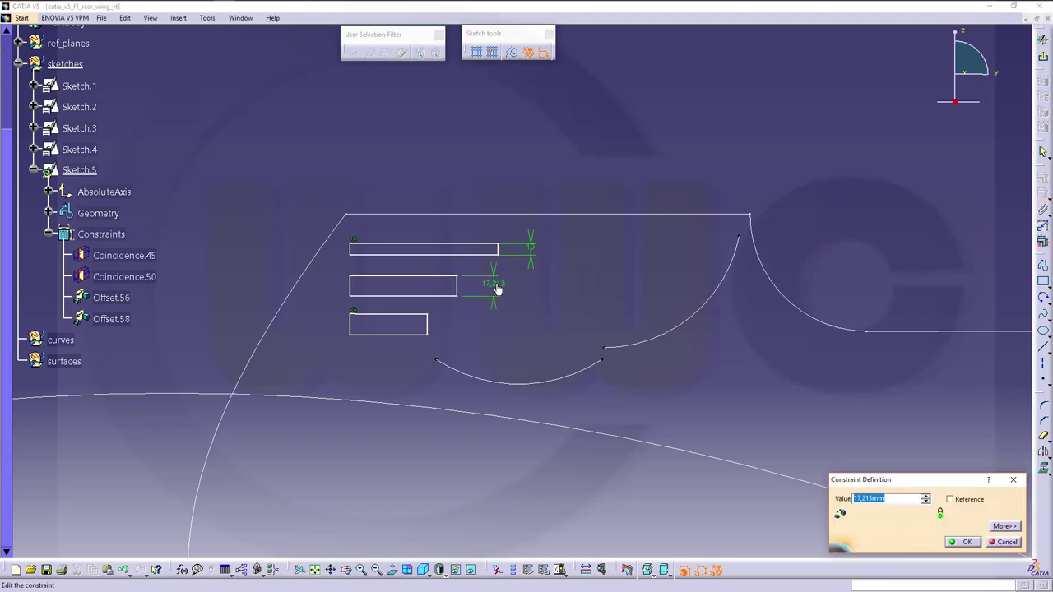
pyautogui.write('10')
pyautogui.press('Return')
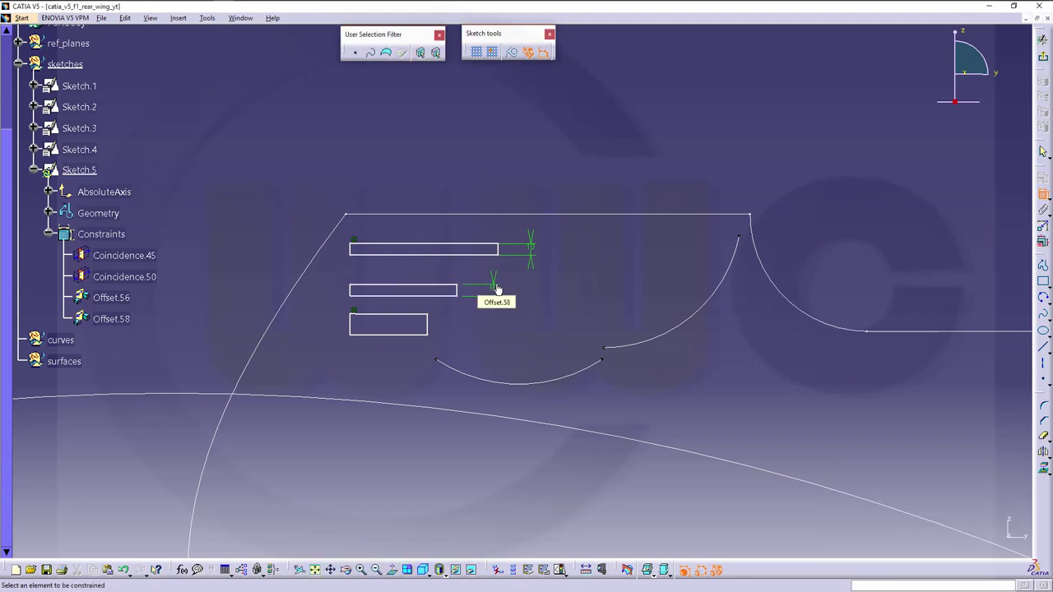
# Constrain the distance between the long edges of the lowest rectangle to 10 mm
pyautogui.click(363, 334)
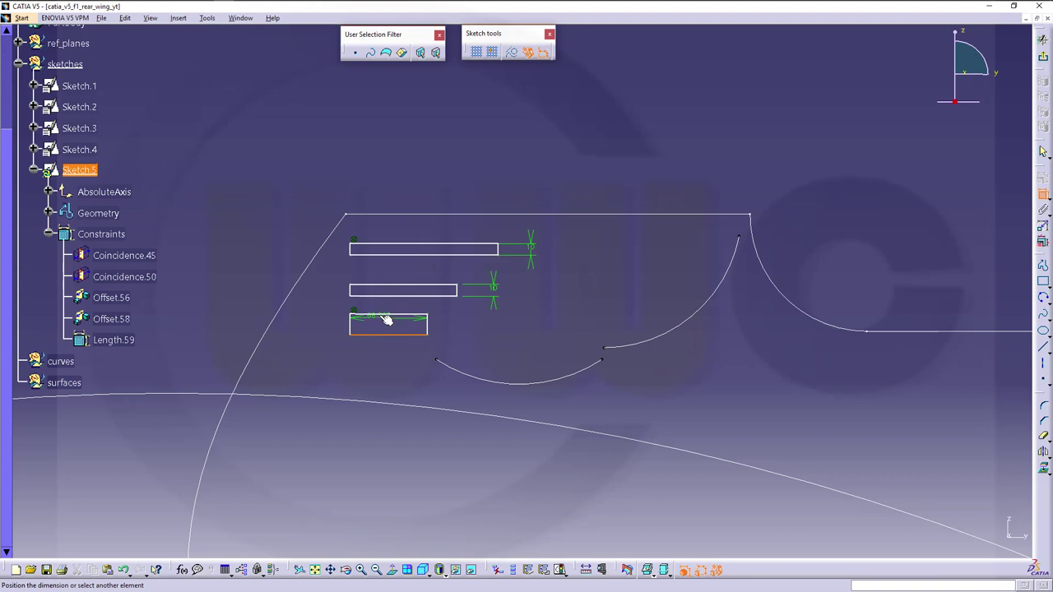
pyautogui.click(389, 314)
pyautogui.click(461, 333)
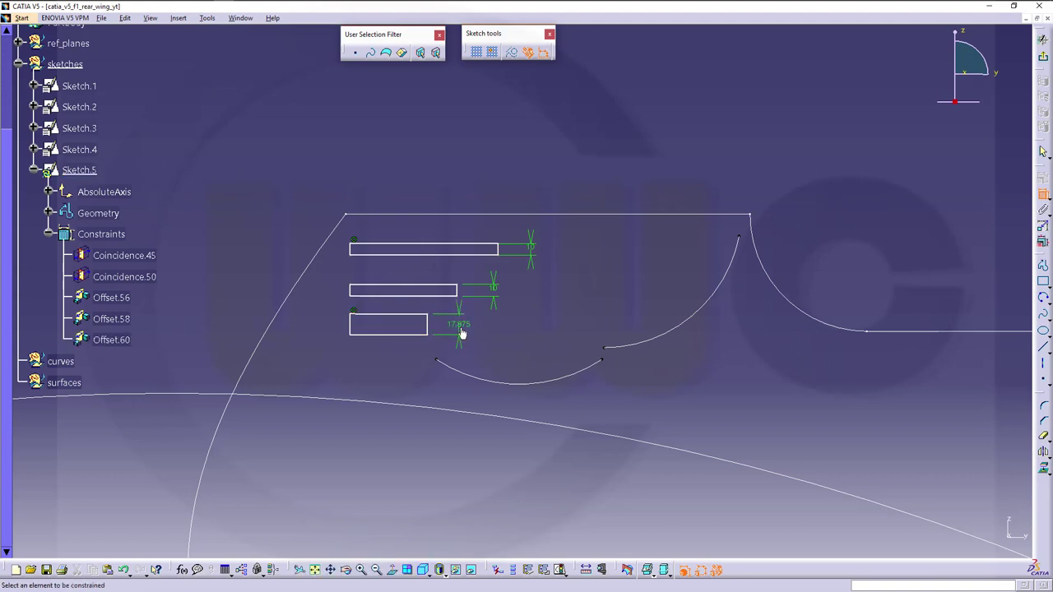
pyautogui.doubleClick(460, 329)
pyautogui.press('Return')
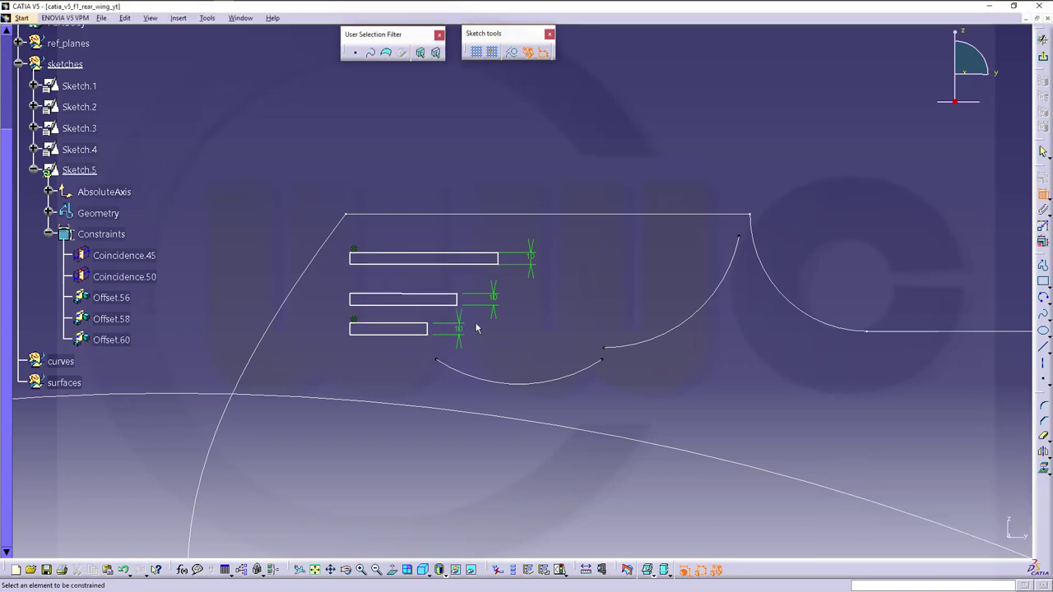
# Constrain the gap between the lowest and middle rectangles to 15 mm
pyautogui.click(359, 328)
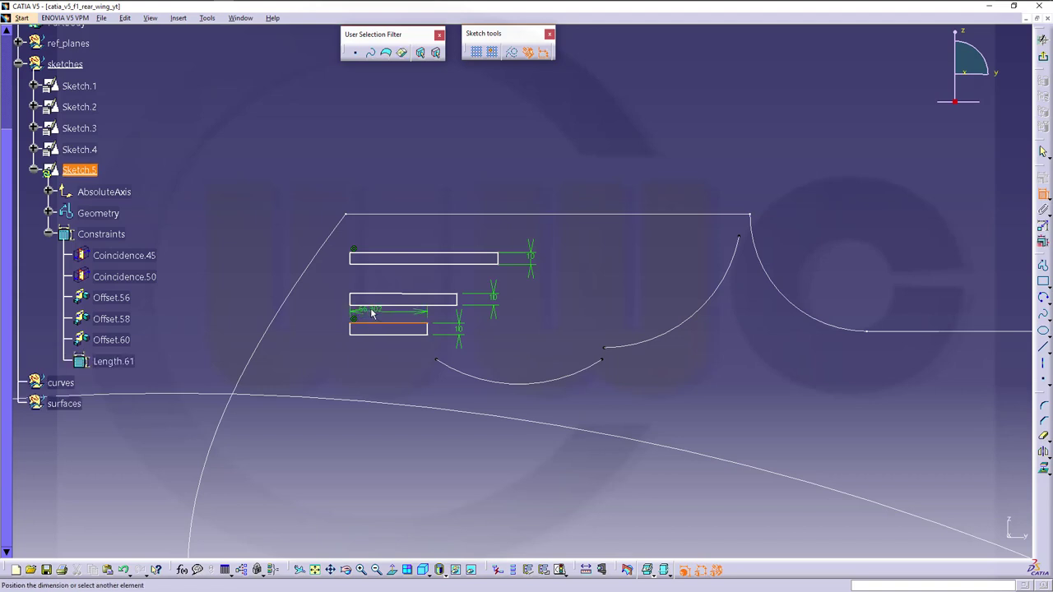
pyautogui.click(432, 305)
pyautogui.click(315, 316)
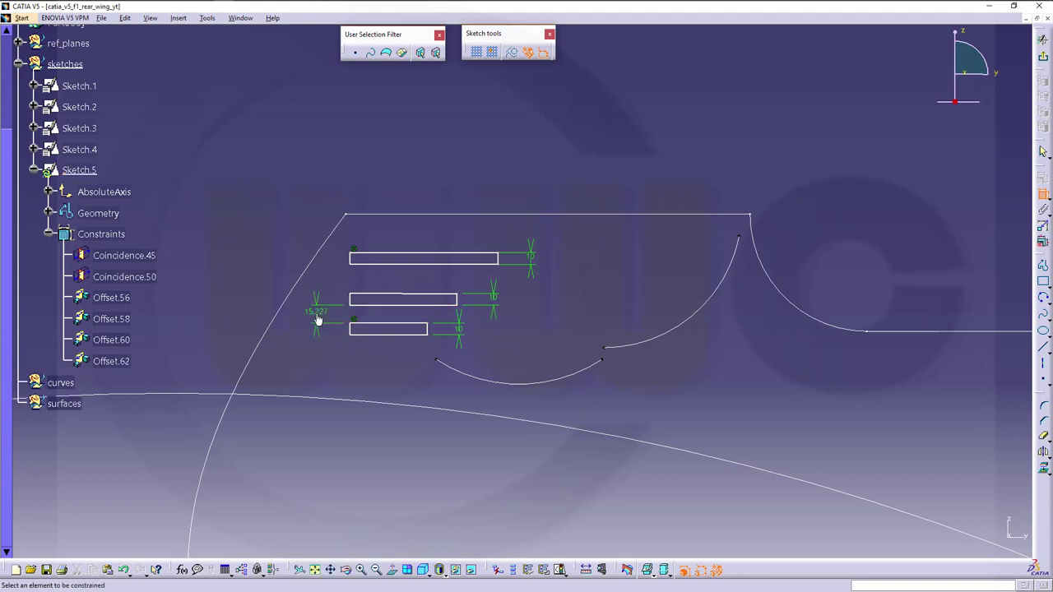
pyautogui.doubleClick(313, 320)
pyautogui.write('15')
pyautogui.press('Return')
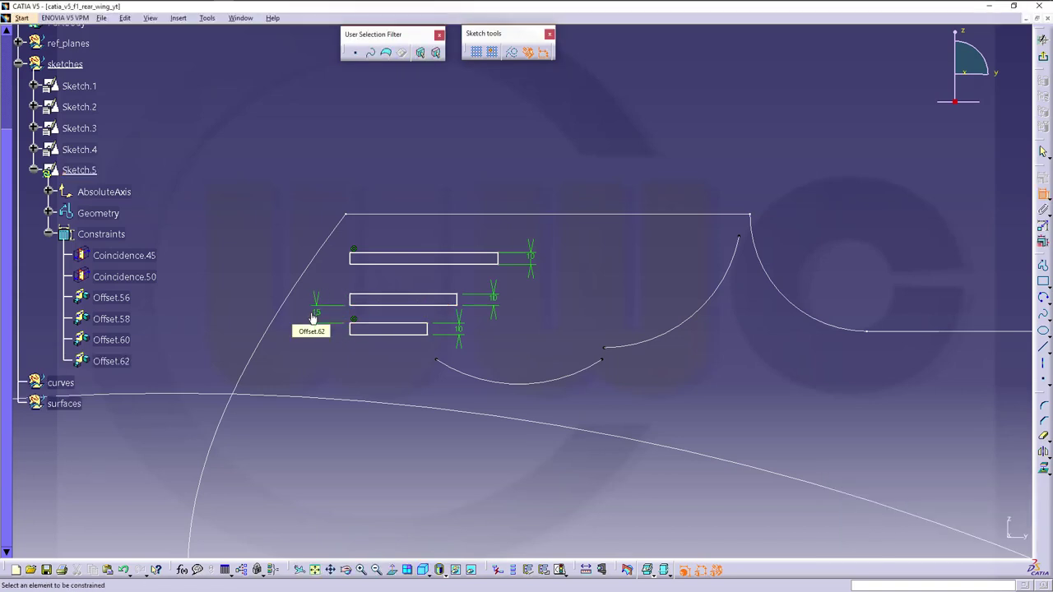
# Constrain the gap between the middle and uppermost rectangles to 15 mm
pyautogui.click(391, 295)
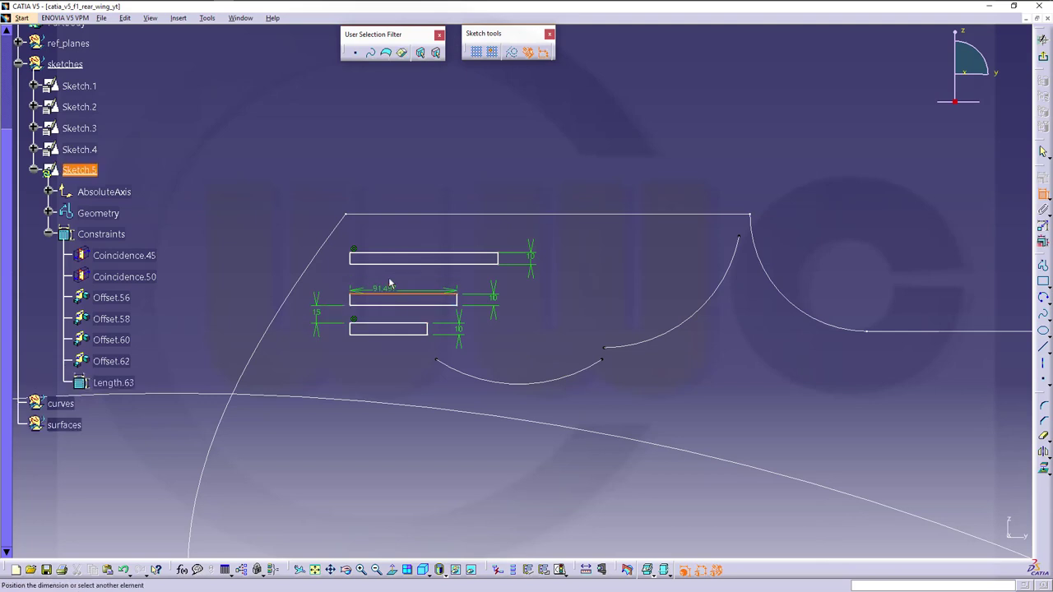
pyautogui.click(398, 265)
pyautogui.click(328, 276)
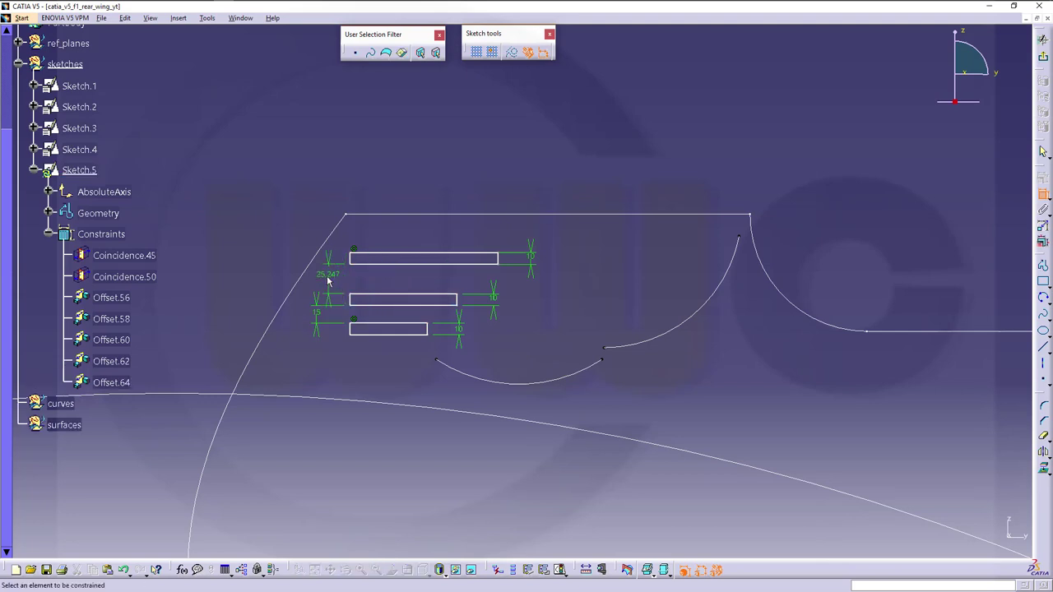
pyautogui.doubleClick(327, 277)
pyautogui.write('15')
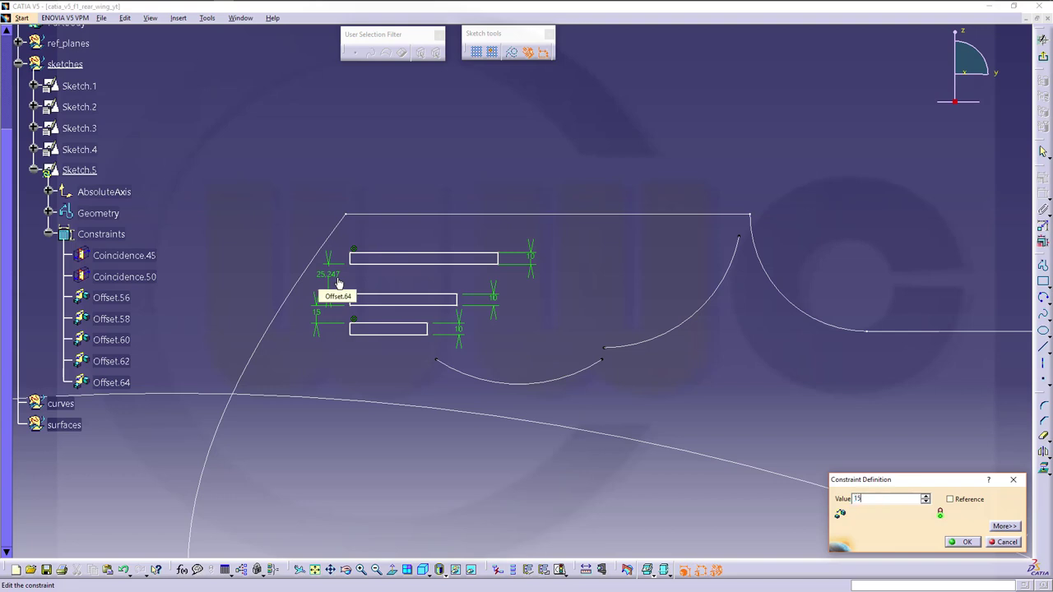
pyautogui.press('Return')
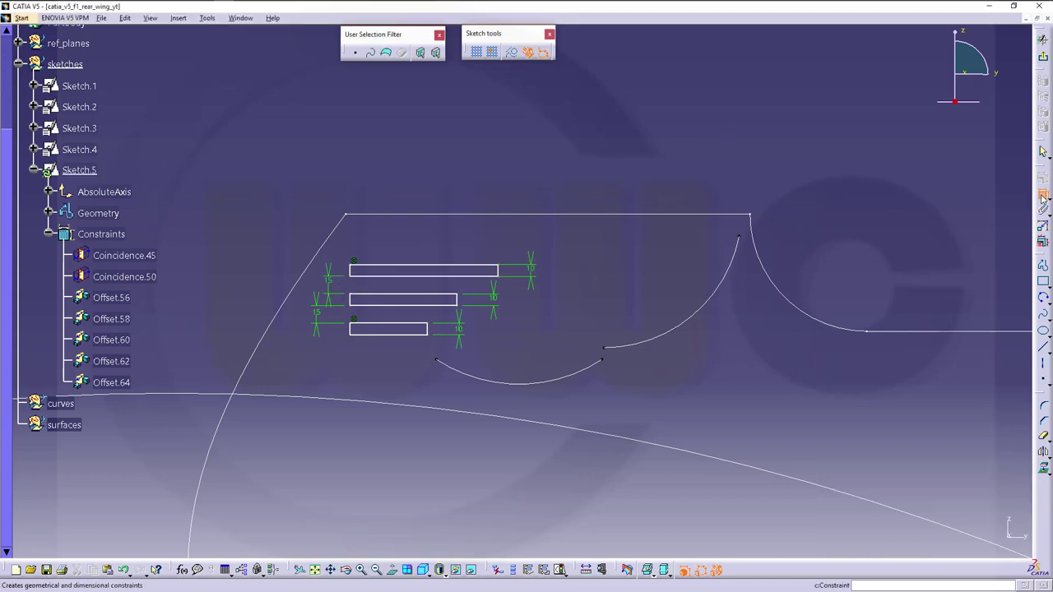
# Move the three rectangles together upward, closer to the endplate's upper edge, by shifting the uppermost rectangle's top line
pyautogui.moveTo(395, 270); pyautogui.dragTo(387, 242)
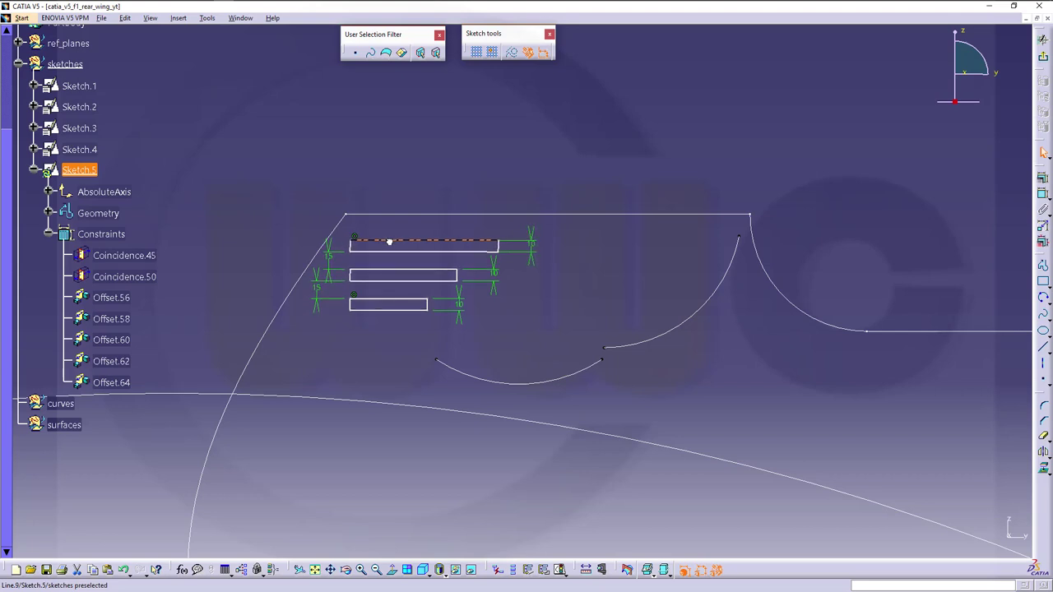
pyautogui.moveTo(389, 241); pyautogui.dragTo(390, 243)
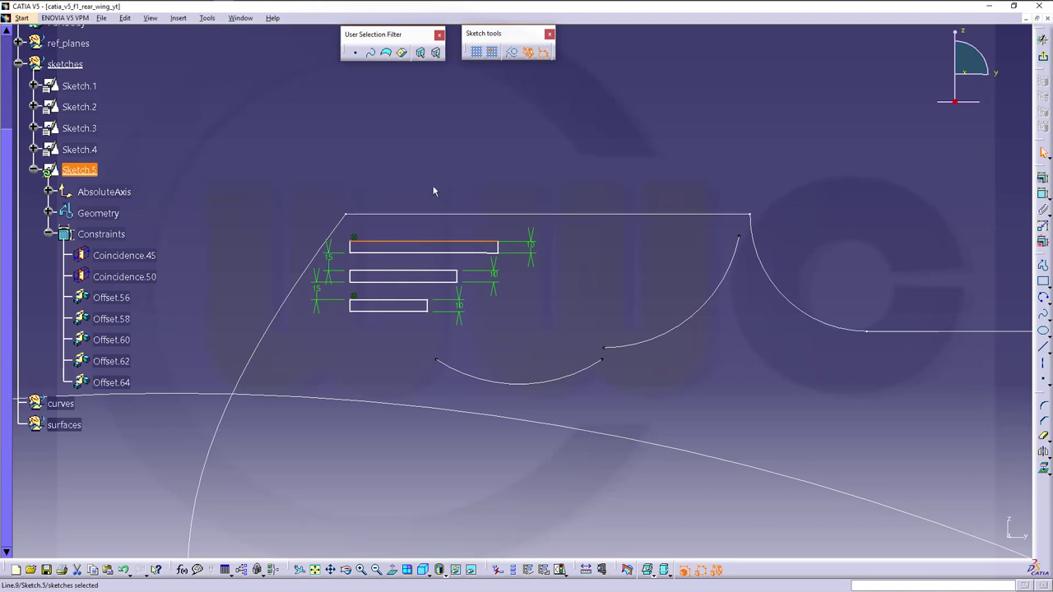
pyautogui.moveTo(433, 188); pyautogui.dragTo(440, 151, button='middle')
pyautogui.moveTo(378, 195); pyautogui.dragTo(439, 195, button='middle')
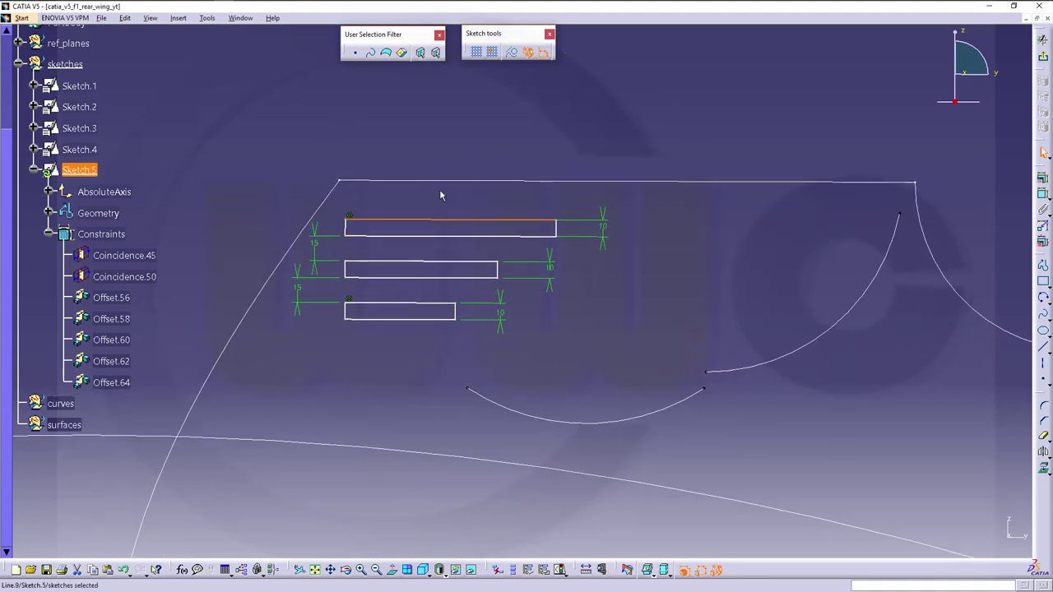
# Nudge the three rectangles slightly upward and make the left short edges of the lowest and middle rectangles coincident
pyautogui.moveTo(351, 226); pyautogui.dragTo(347, 220)
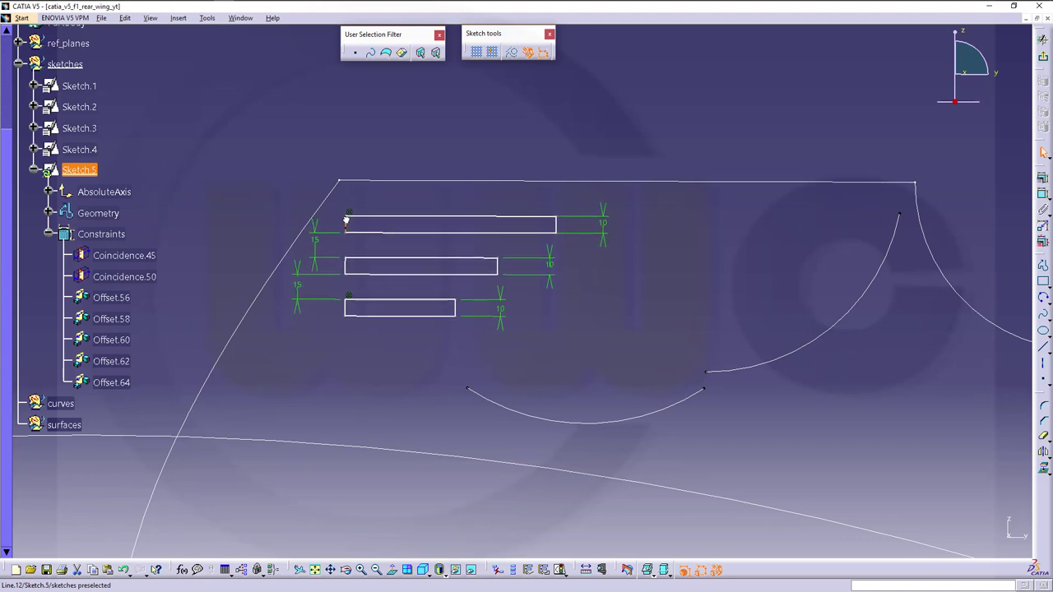
pyautogui.click(488, 139)
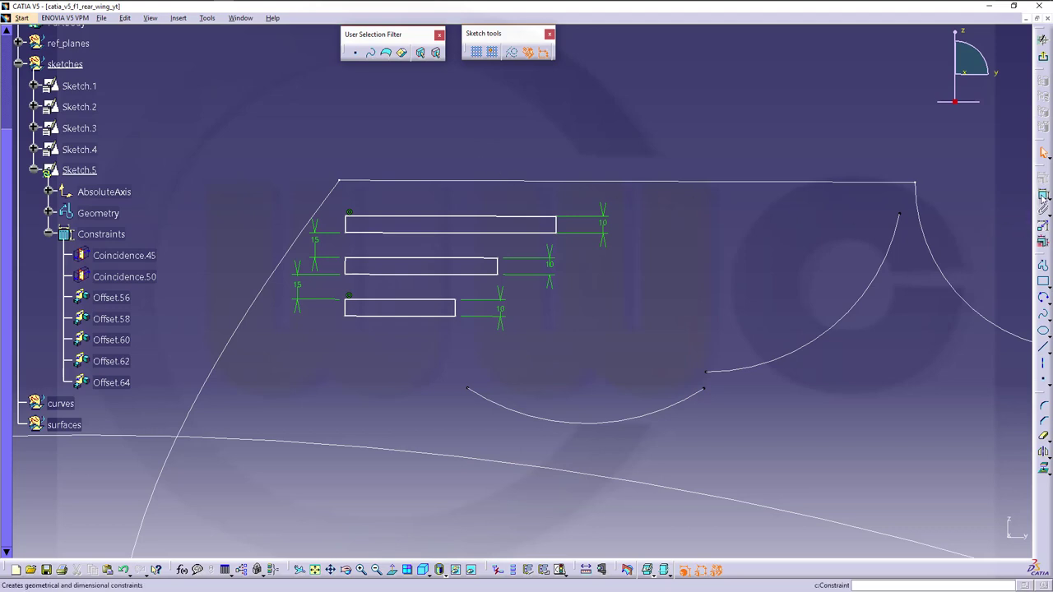
pyautogui.click(1041, 195)
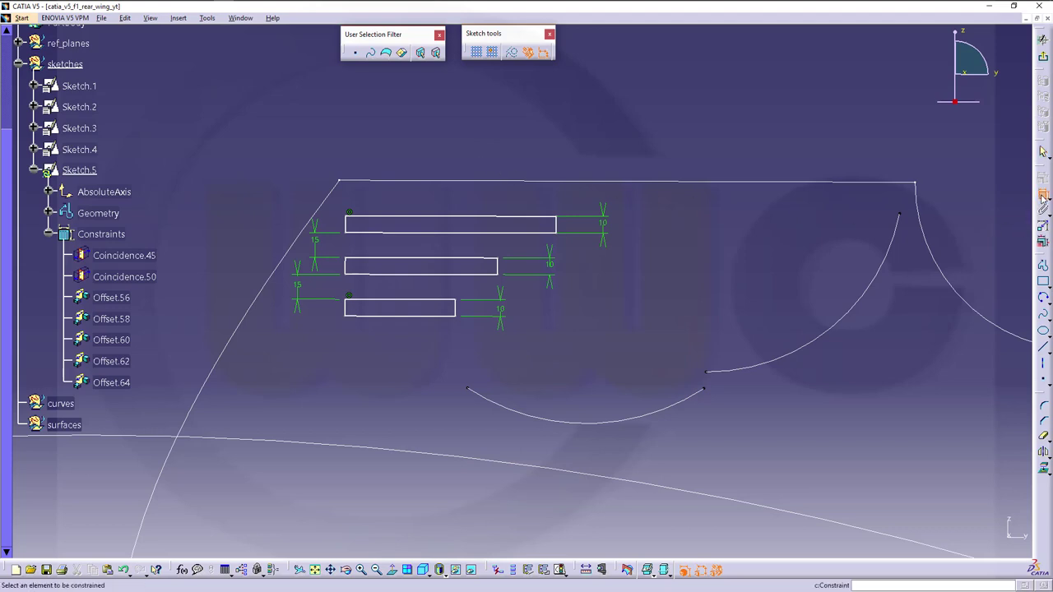
pyautogui.click(345, 311)
pyautogui.click(346, 270)
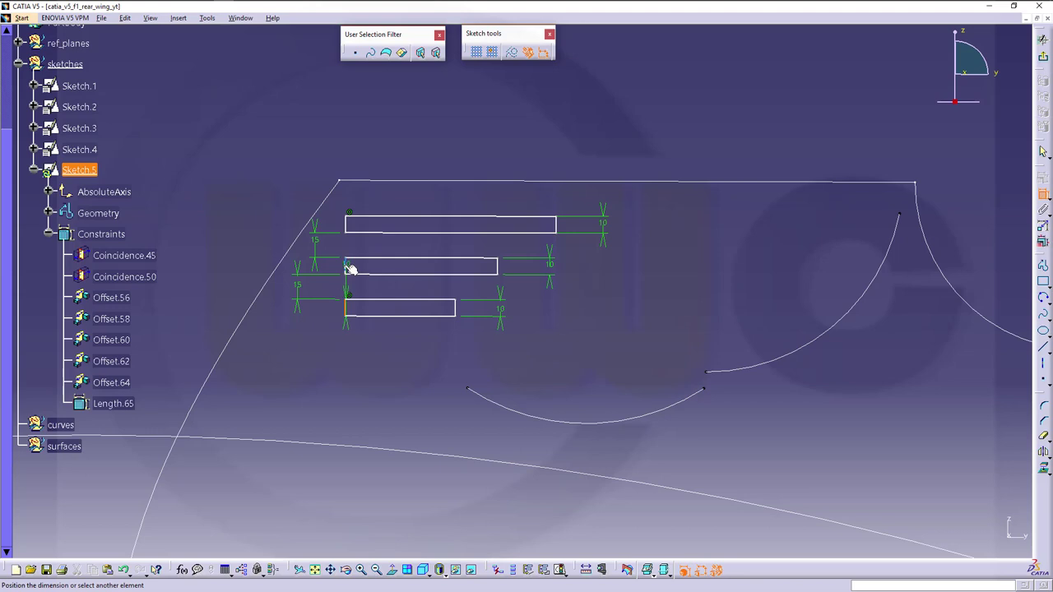
pyautogui.rightClick(269, 157)
pyautogui.click(309, 220)
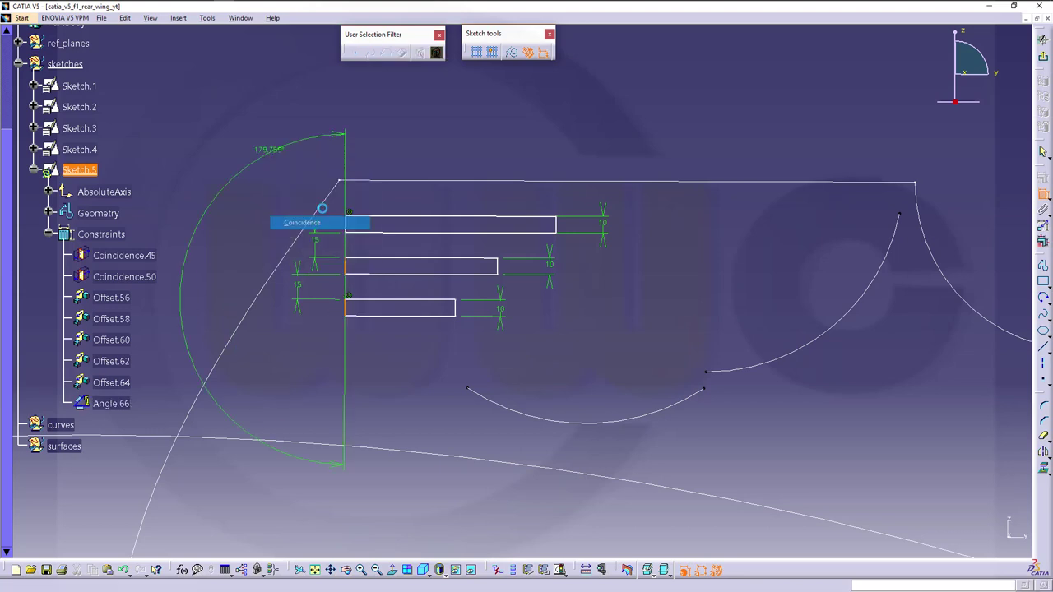
# Make the left short edge of the uppermost rectangle coincident with that of the middle rectangle
pyautogui.click(346, 224)
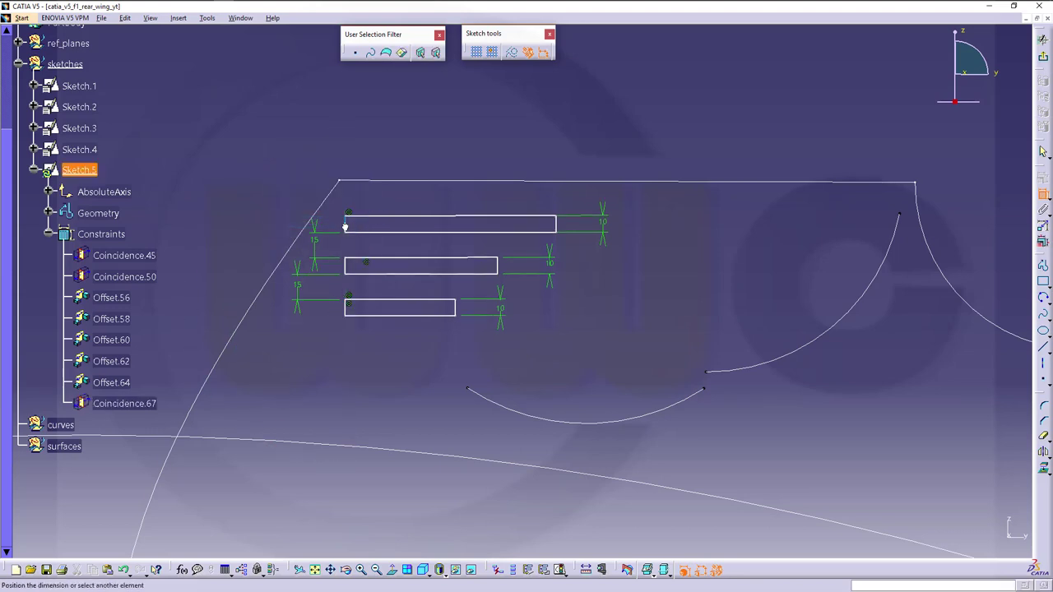
pyautogui.click(347, 269)
pyautogui.rightClick(273, 216)
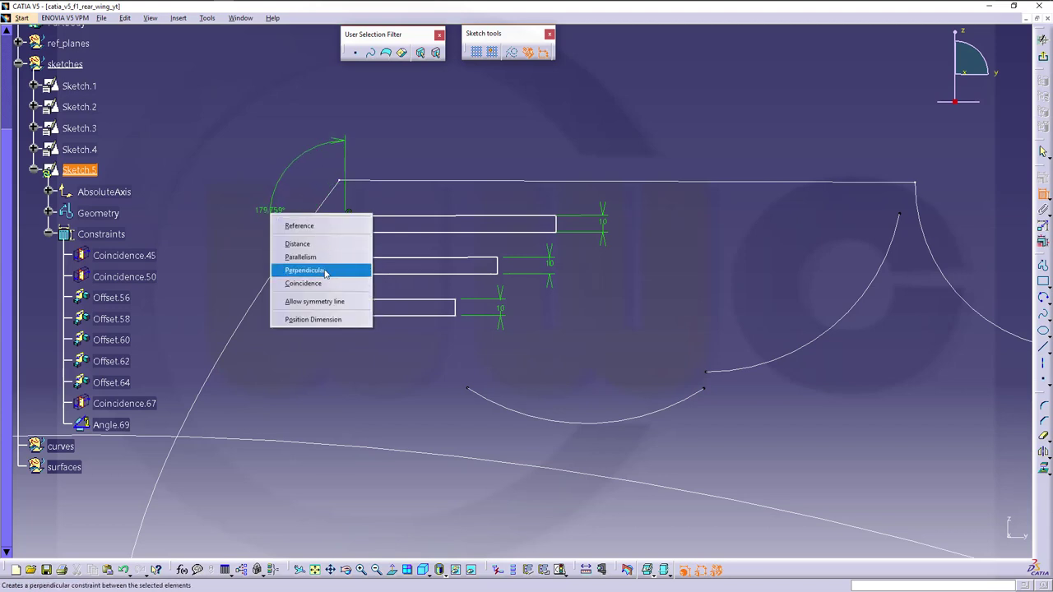
pyautogui.click(320, 285)
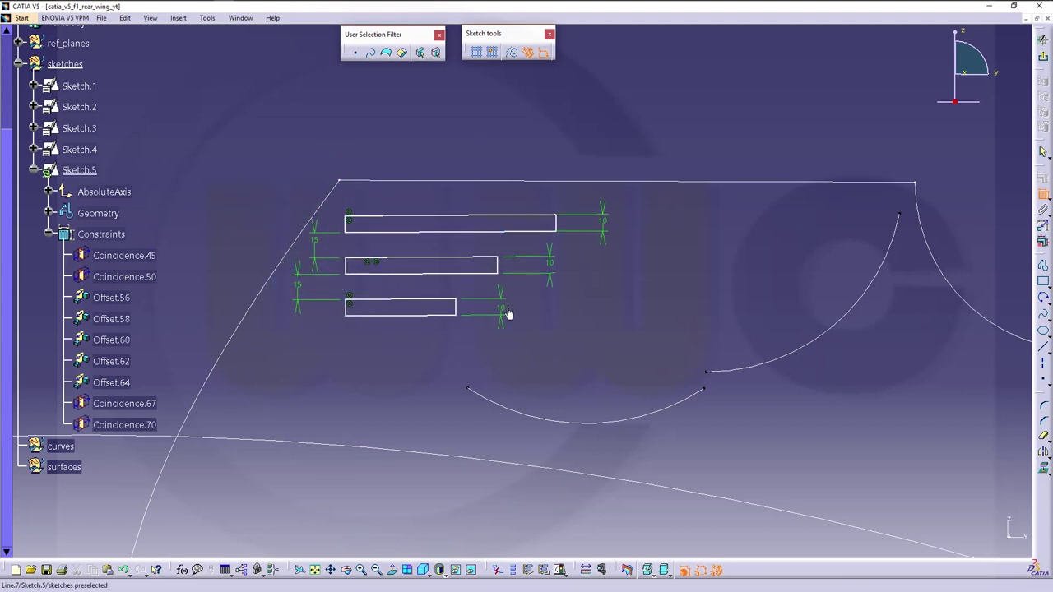
pyautogui.click(423, 217)
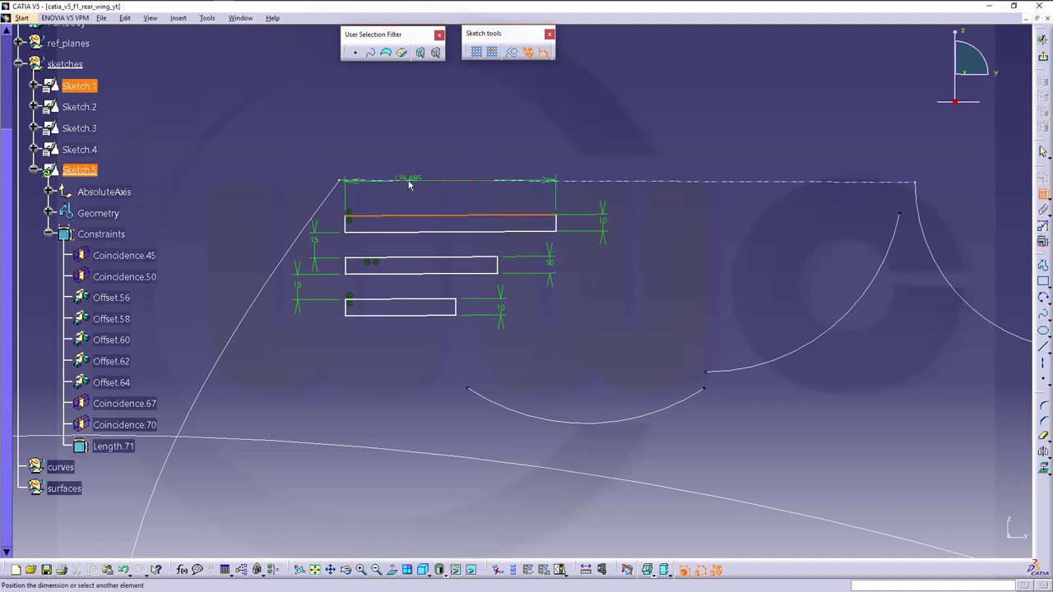
pyautogui.click(415, 182)
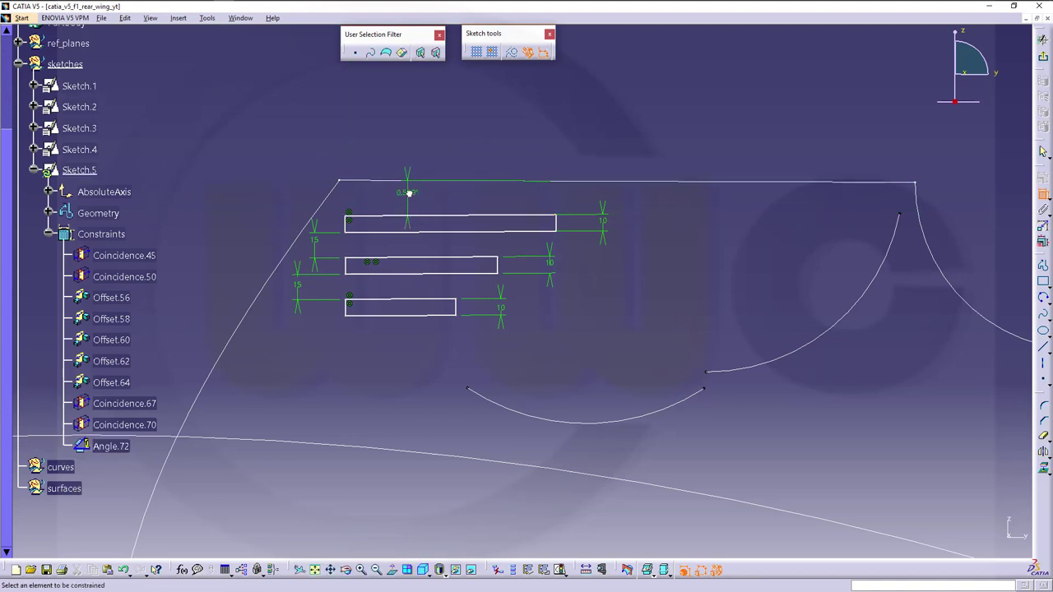
pyautogui.click(409, 195)
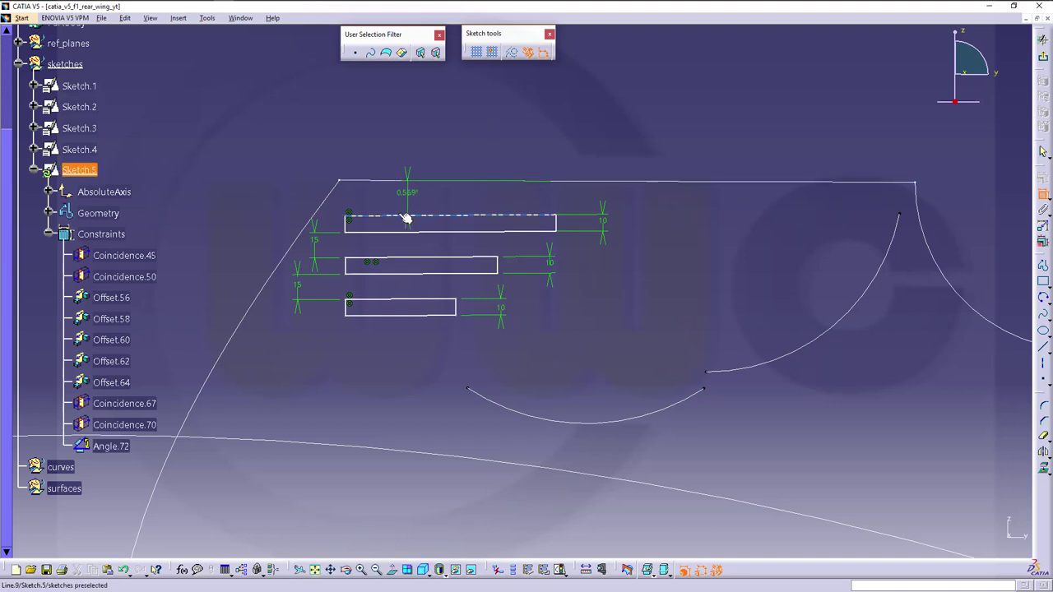
pyautogui.click(409, 195)
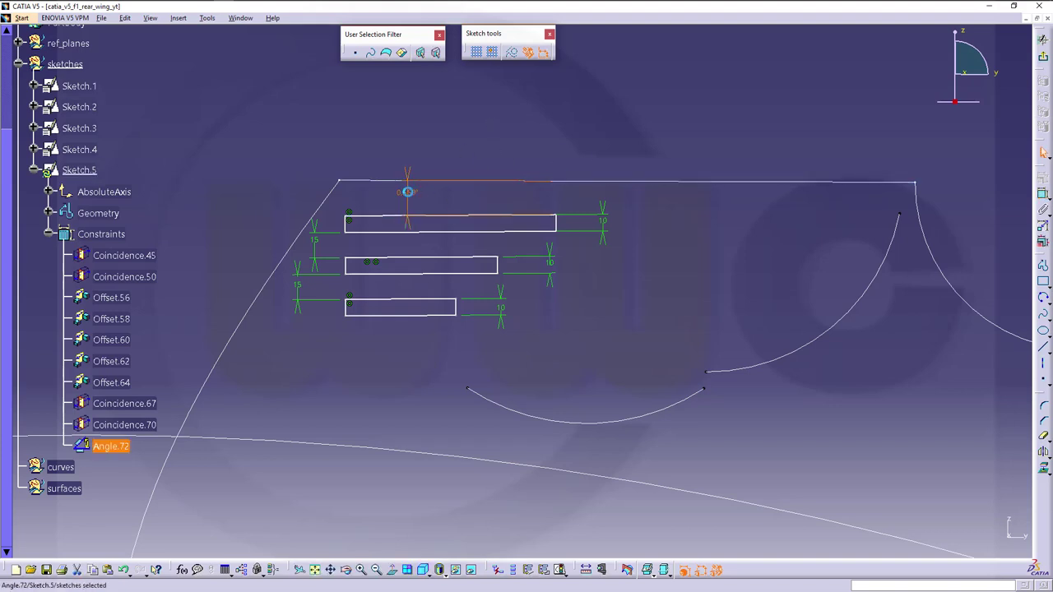
pyautogui.press('Delete')
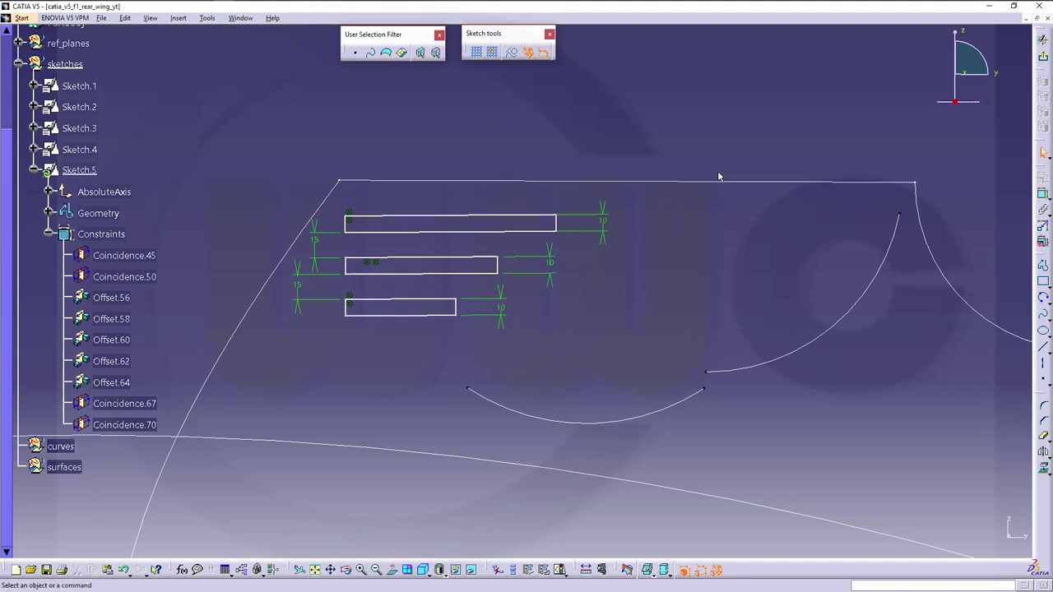
# Constrain the distance between the uppermost rectangle's top edge and the endplate's upper edge to 20 mm
pyautogui.click(1043, 197)
pyautogui.click(463, 215)
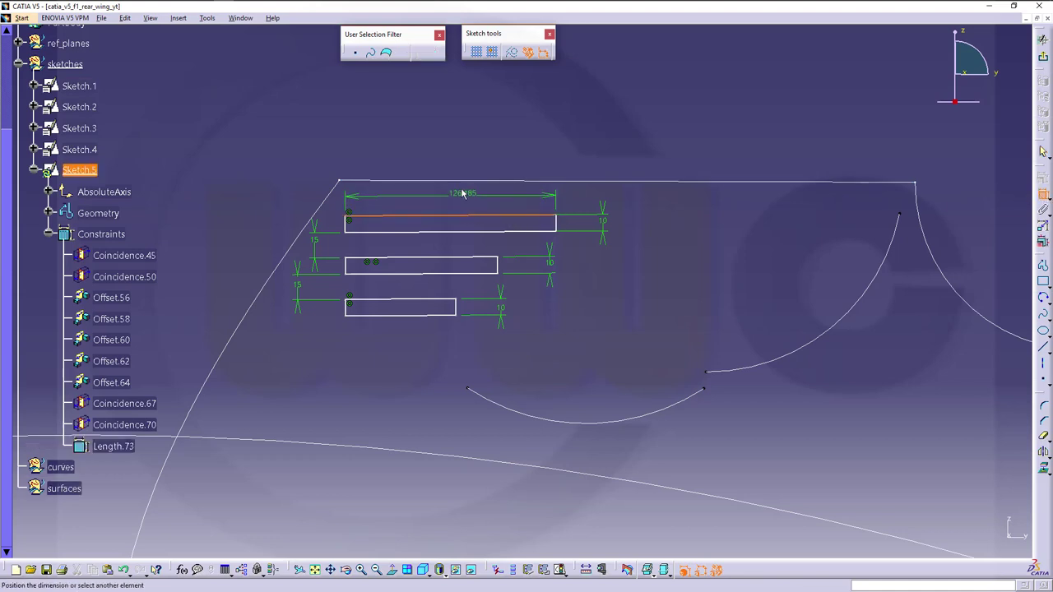
pyautogui.click(466, 180)
pyautogui.rightClick(450, 192)
pyautogui.click(473, 224)
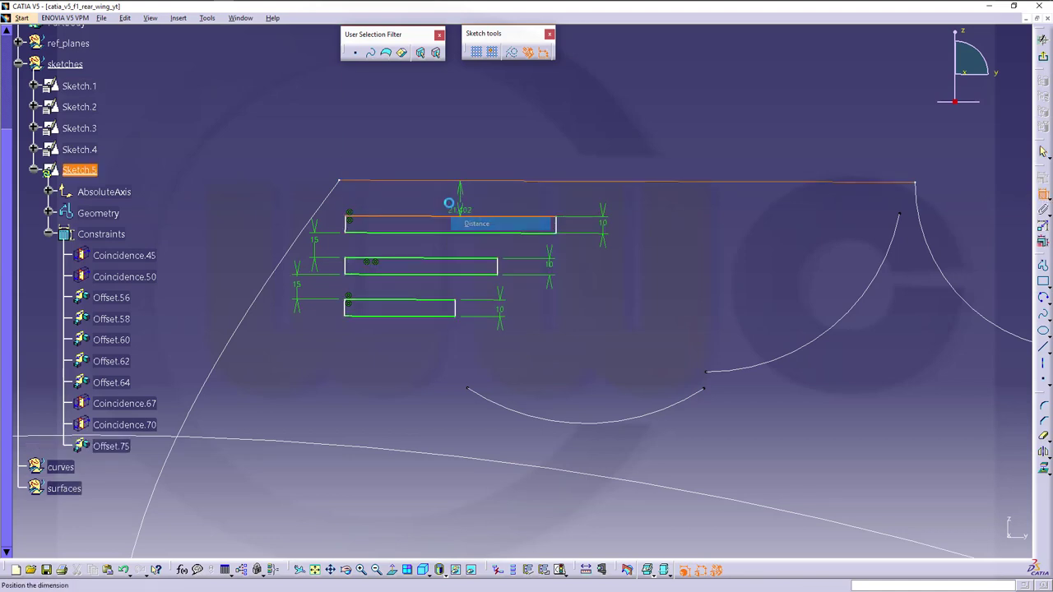
pyautogui.click(437, 200)
pyautogui.doubleClick(440, 202)
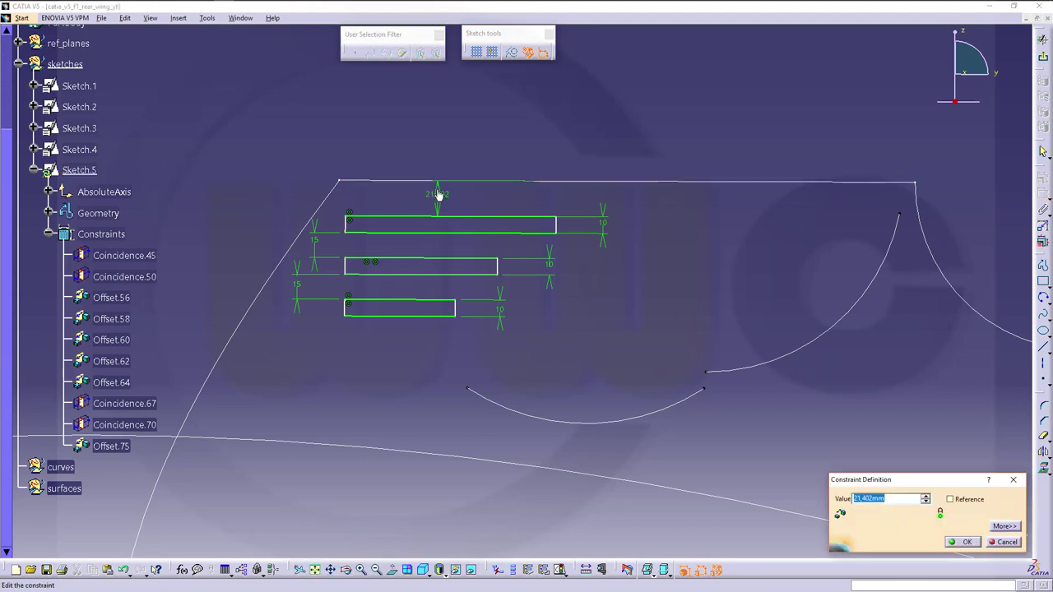
pyautogui.write('20')
pyautogui.press('Return')
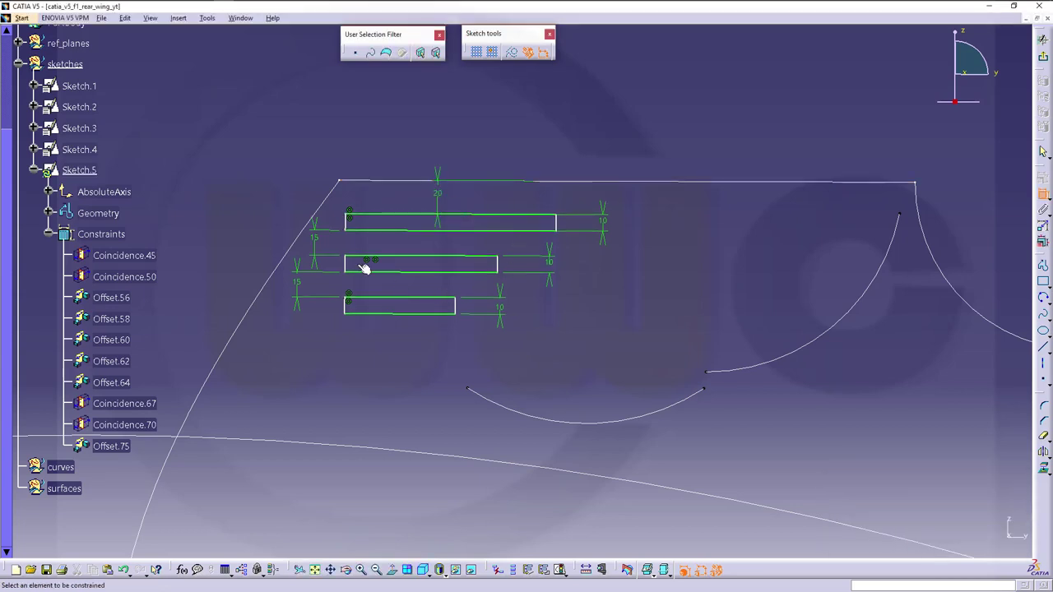
# Add a 90° angle constraint between the uppermost rectangle's left short edge and its lower long edge
pyautogui.click(346, 221)
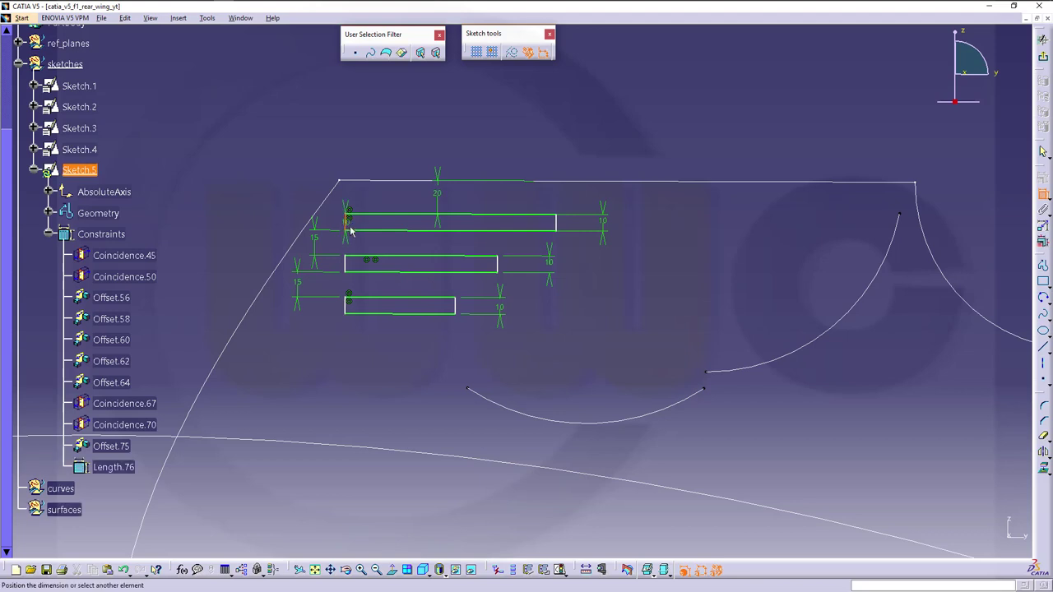
pyautogui.click(361, 231)
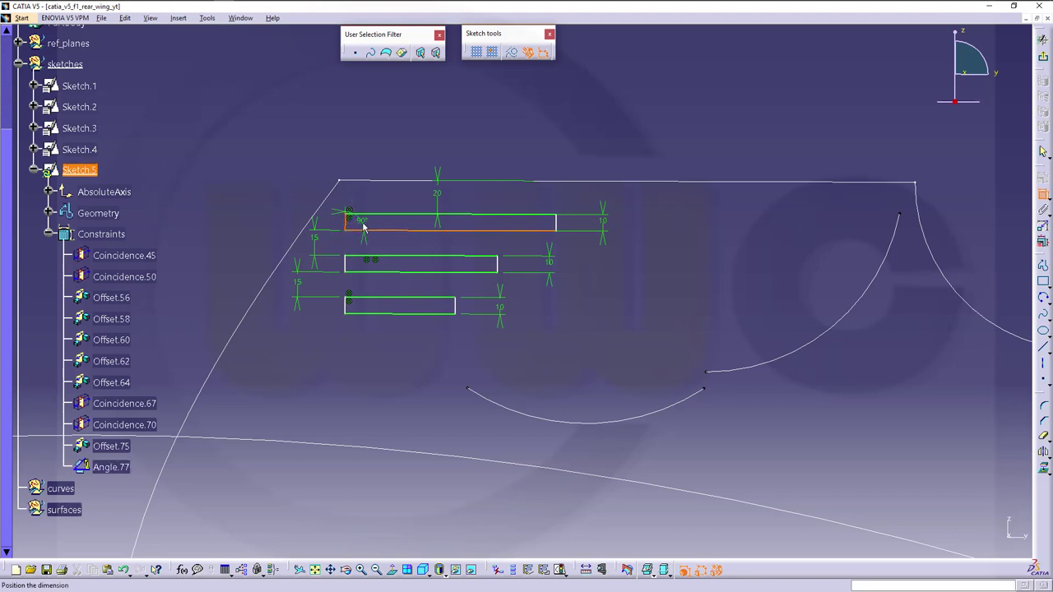
pyautogui.click(363, 228)
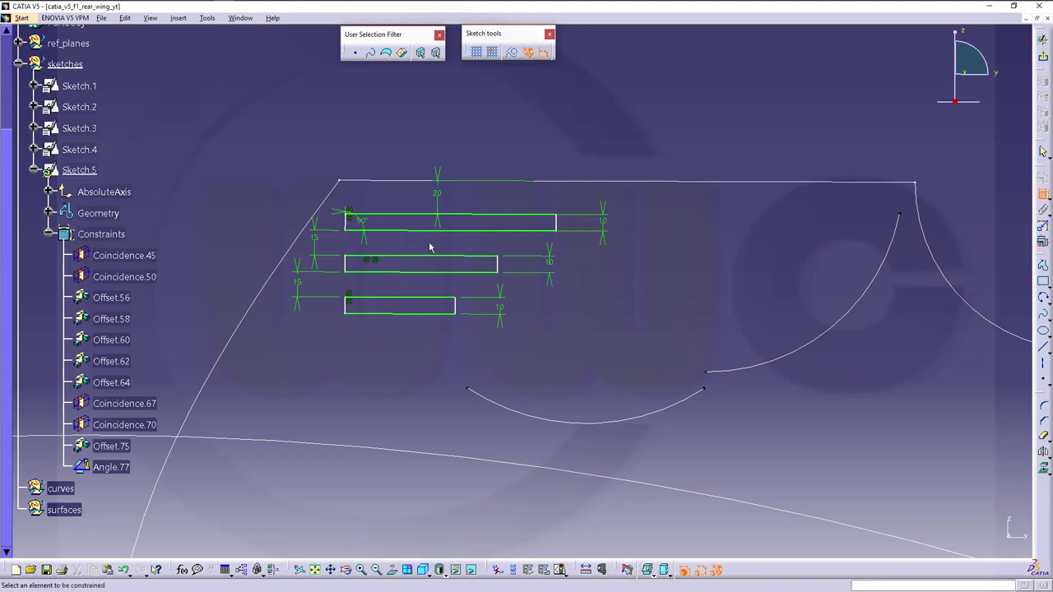
# Exit the slot sketch and collapse its branch in the specification tree
pyautogui.click(1043, 62)
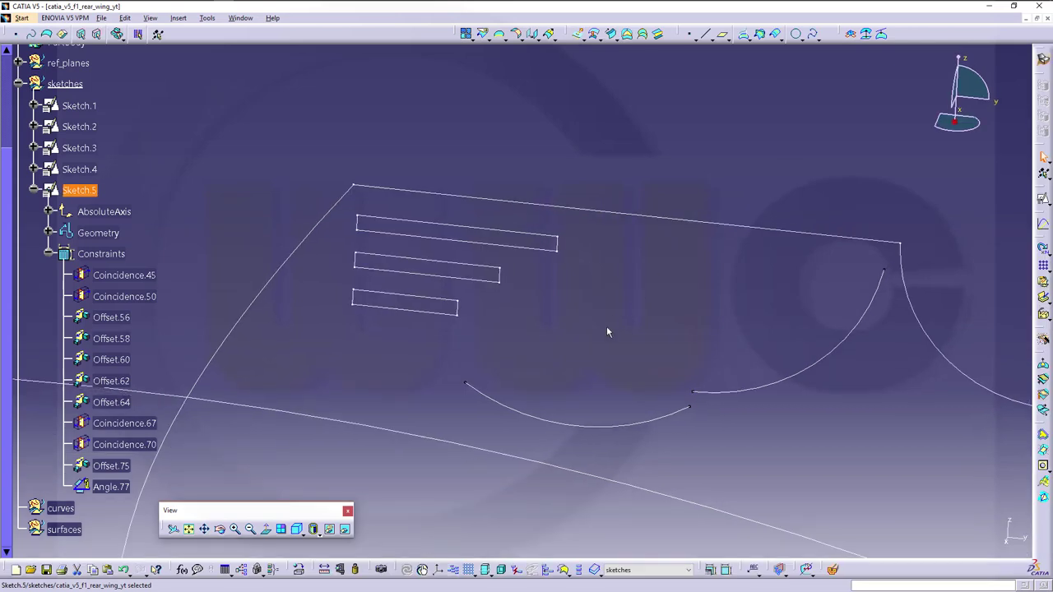
pyautogui.moveTo(606, 329)
pyautogui.mouseDown(button='middle')
pyautogui.moveTo(612, 291)
pyautogui.moveTo(548, 376)
pyautogui.moveTo(543, 404)
pyautogui.moveTo(510, 376)
pyautogui.moveTo(529, 266)
pyautogui.moveTo(529, 320)
pyautogui.moveTo(564, 348)
pyautogui.moveTo(482, 296)
pyautogui.moveTo(510, 320)
pyautogui.moveTo(522, 305)
pyautogui.mouseUp(button='middle')
pyautogui.click(33, 191)
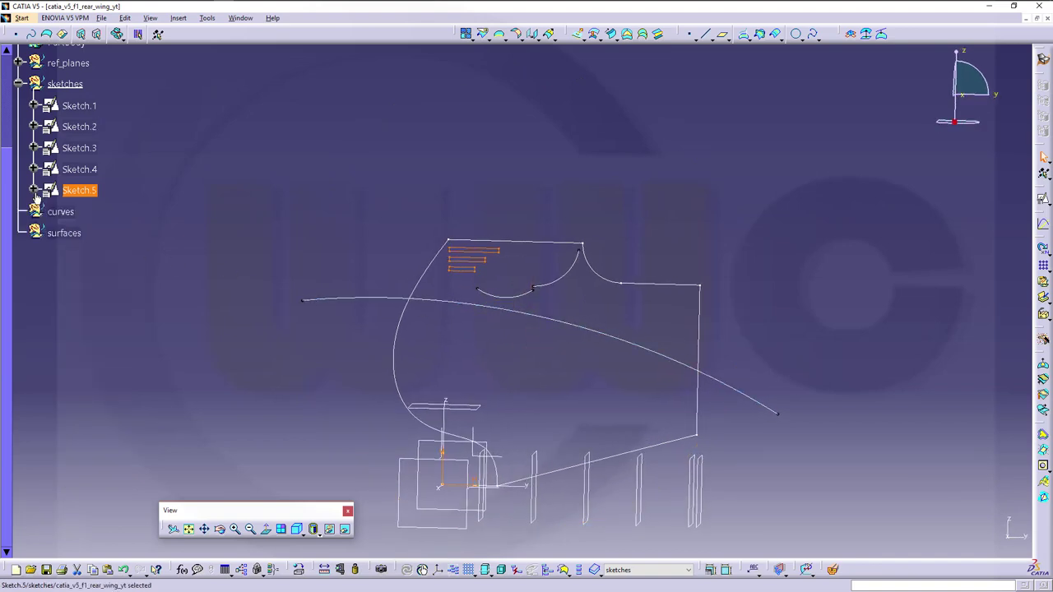
pyautogui.click(219, 261)
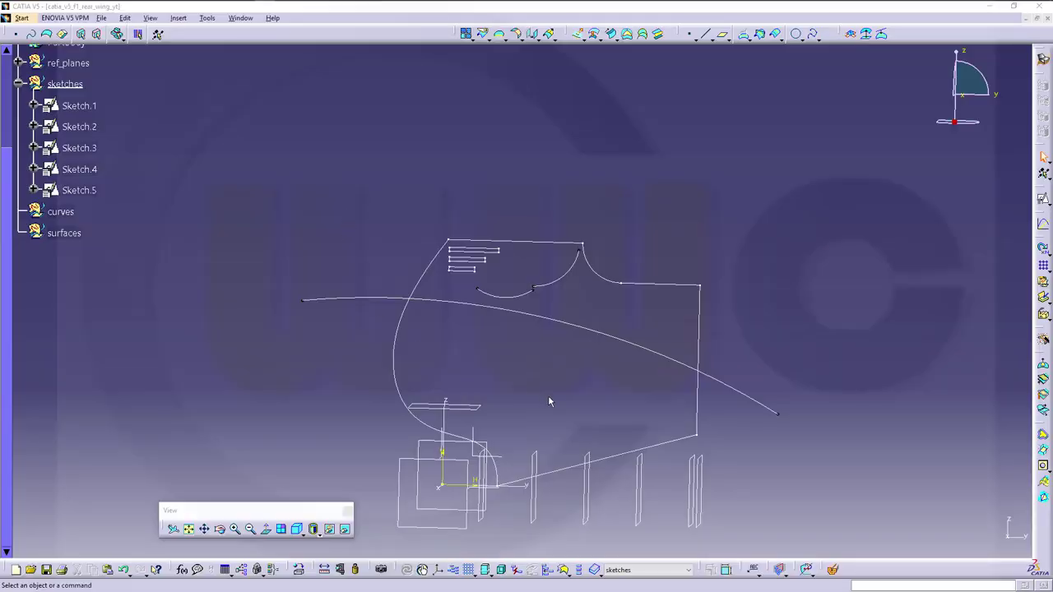
pyautogui.moveTo(549, 402)
pyautogui.mouseDown(button='middle')
pyautogui.moveTo(587, 365)
pyautogui.moveTo(592, 285)
pyautogui.moveTo(619, 246)
pyautogui.mouseUp(button='middle')
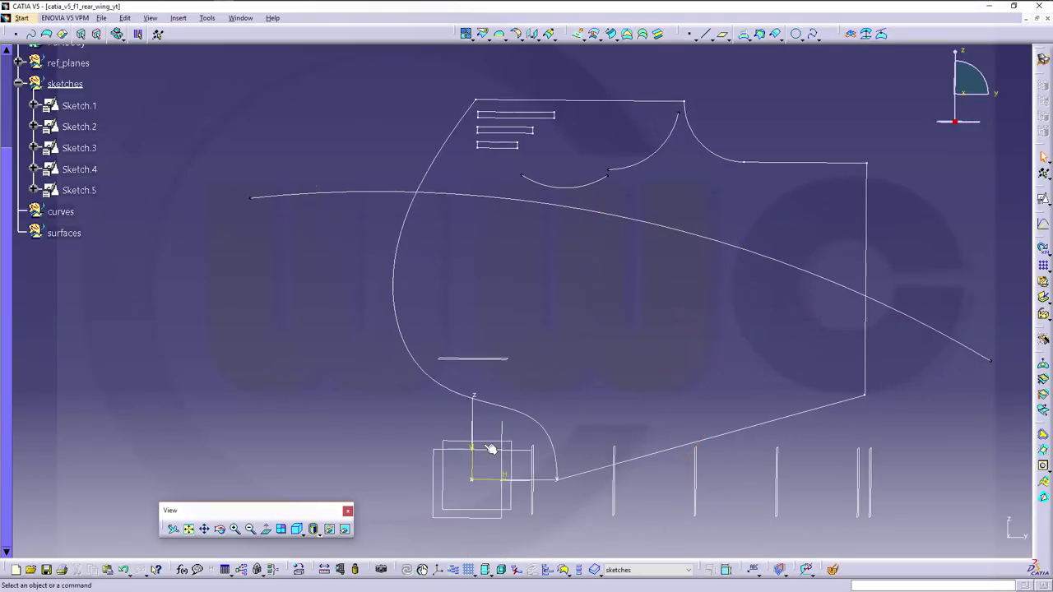
# Reopen Sketch.5, hide its origin and H and V axes, and exit the sketch
pyautogui.doubleClick(75, 191)
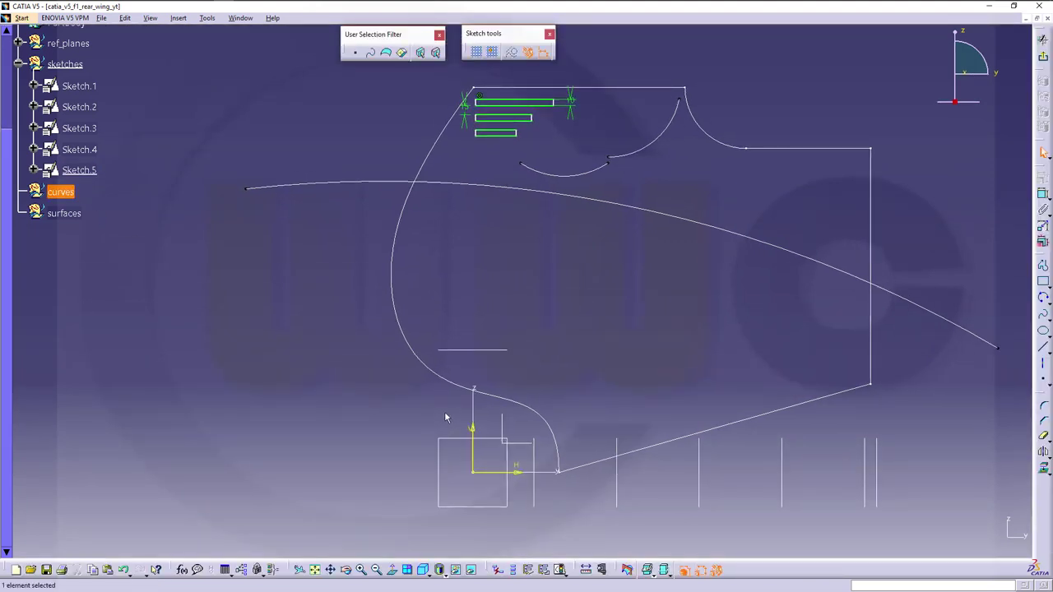
pyautogui.moveTo(460, 419); pyautogui.dragTo(527, 488)
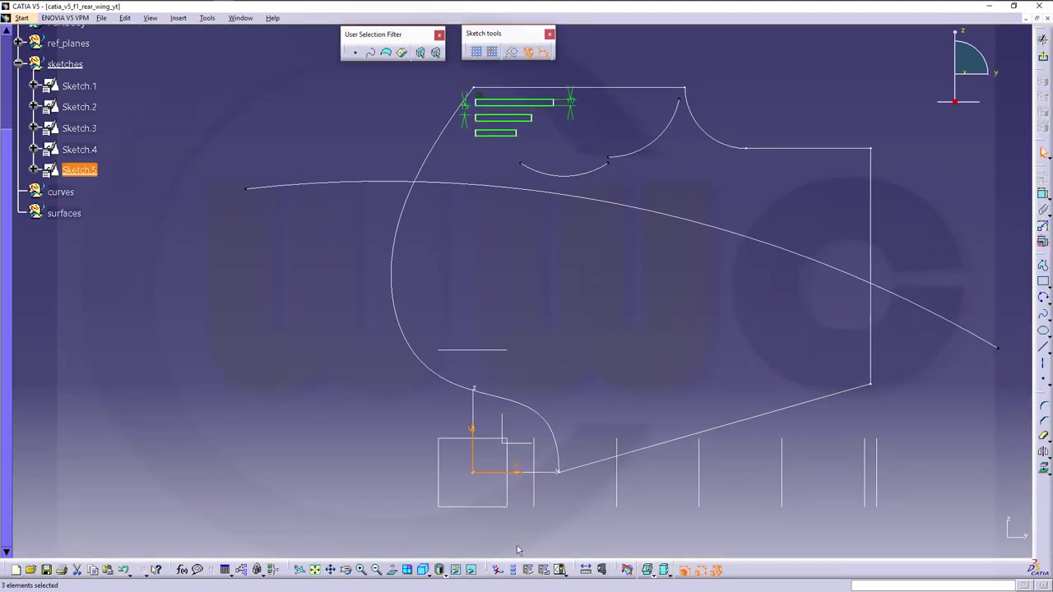
pyautogui.click(1002, 168)
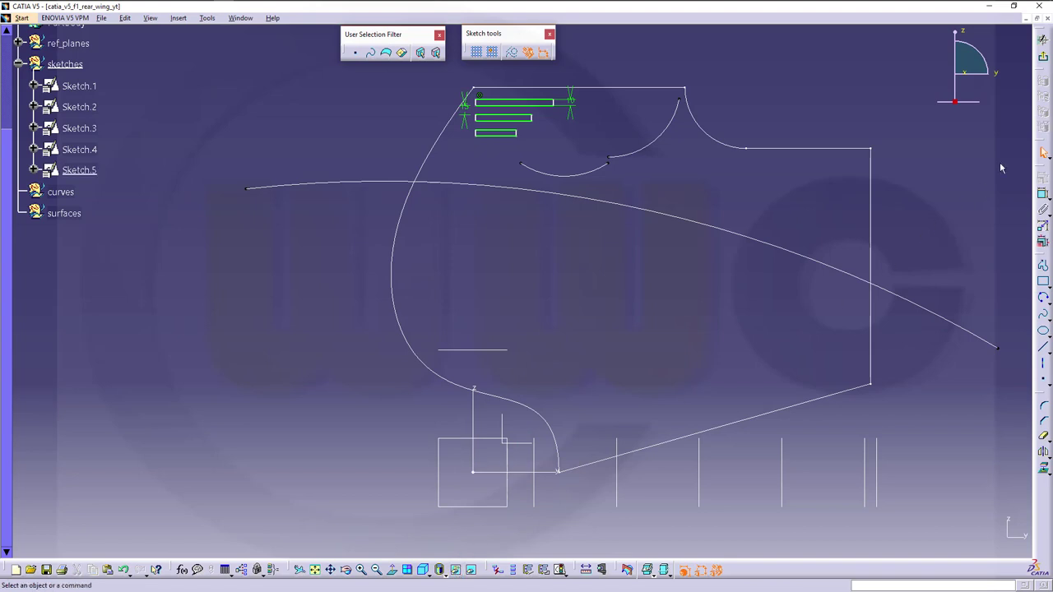
pyautogui.click(1043, 56)
pyautogui.moveTo(414, 321)
pyautogui.mouseDown(button='middle')
pyautogui.moveTo(396, 349)
pyautogui.moveTo(400, 381)
pyautogui.moveTo(434, 347)
pyautogui.moveTo(423, 308)
pyautogui.moveTo(474, 317)
pyautogui.moveTo(501, 343)
pyautogui.moveTo(478, 301)
pyautogui.moveTo(427, 311)
pyautogui.moveTo(478, 357)
pyautogui.mouseUp(button='middle')
pyautogui.moveTo(451, 393)
pyautogui.mouseDown(button='middle')
pyautogui.moveTo(356, 382)
pyautogui.moveTo(436, 388)
pyautogui.moveTo(539, 348)
pyautogui.moveTo(649, 459)
pyautogui.mouseUp(button='middle')
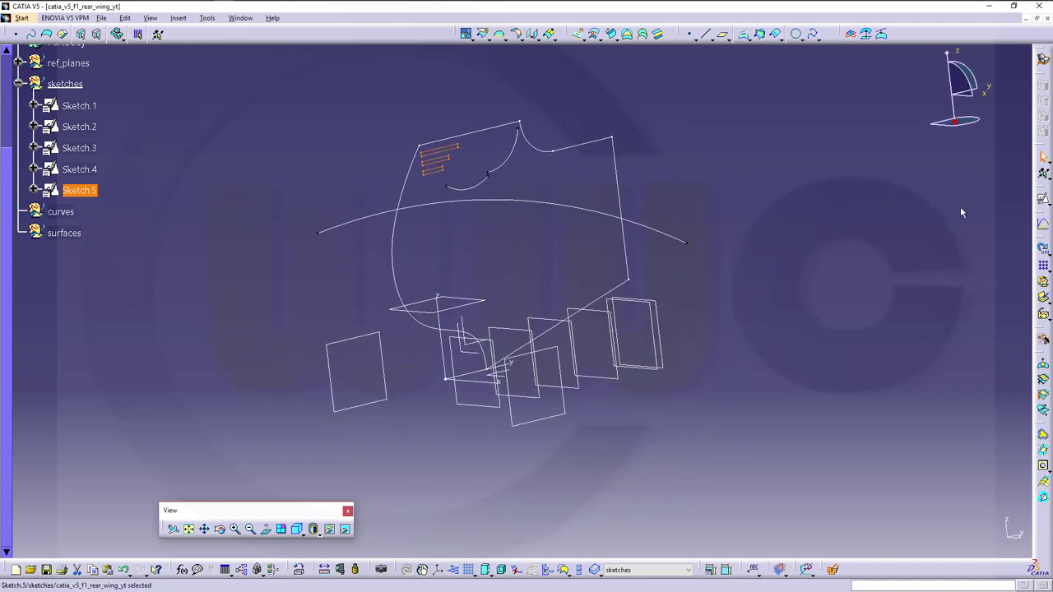
# Start a positioned sketch on the absolute ZX plane with swapped axes and hide its origin and H and V axes
pyautogui.click(1041, 200)
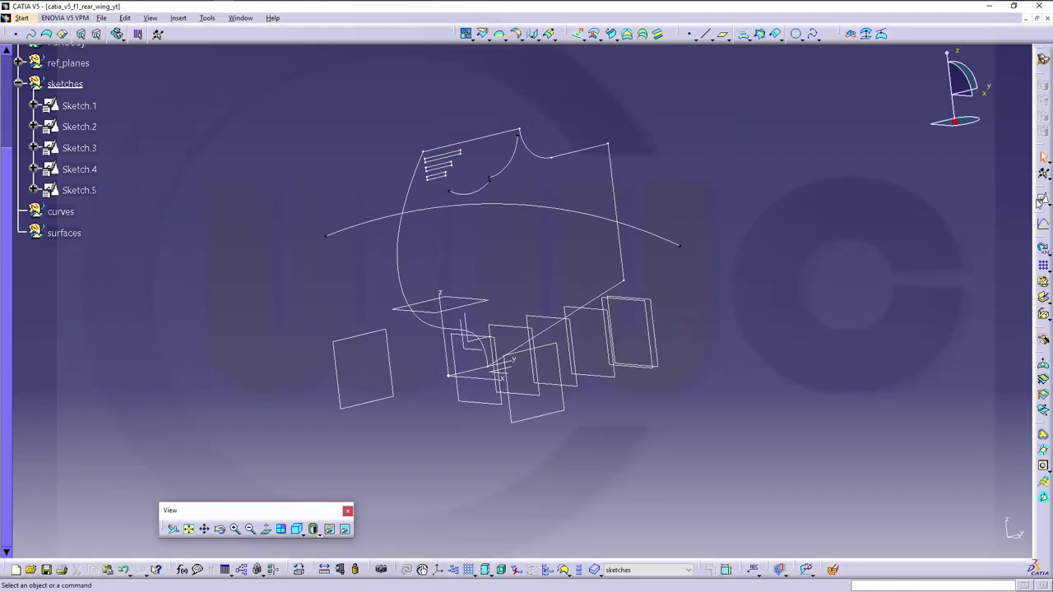
pyautogui.click(1042, 200)
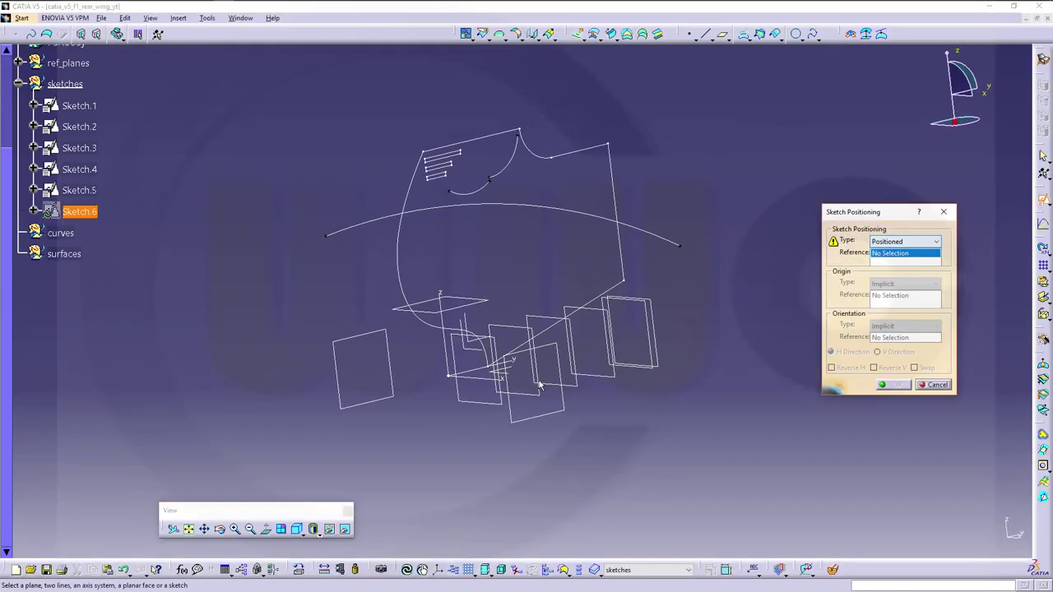
pyautogui.click(470, 356)
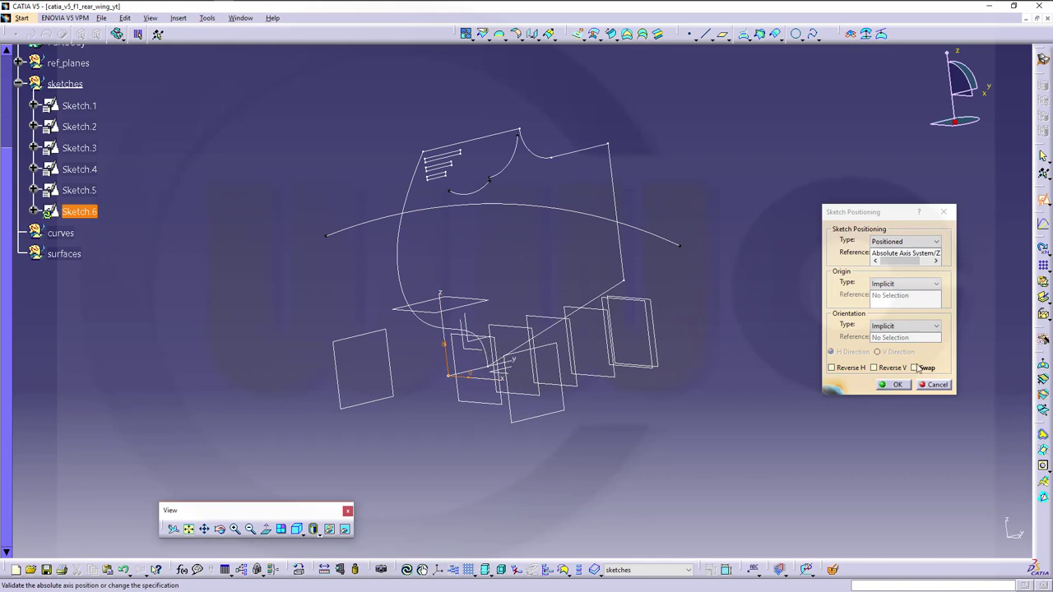
pyautogui.click(916, 369)
pyautogui.click(899, 385)
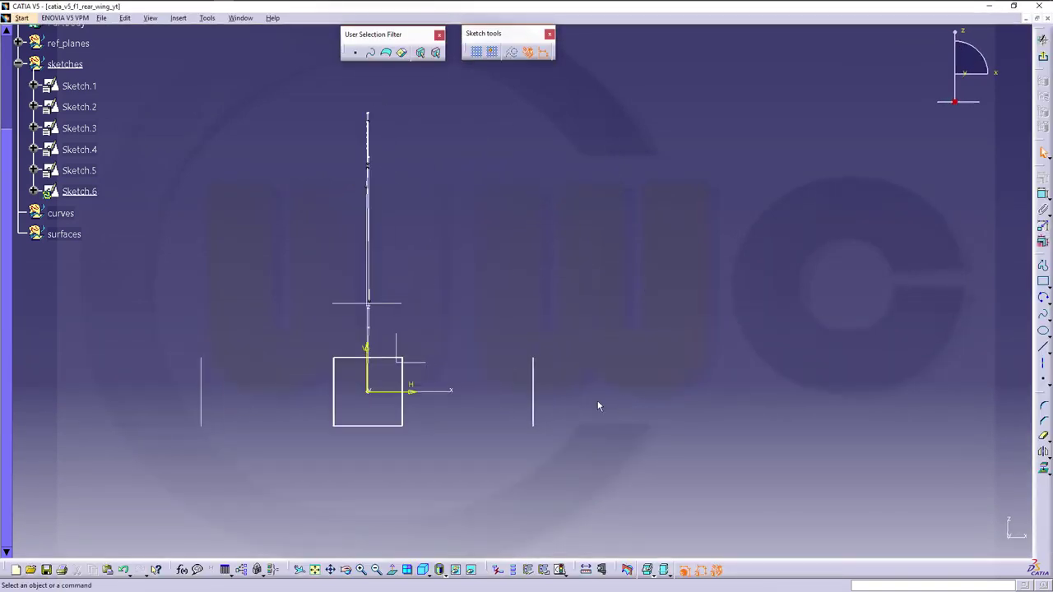
pyautogui.click(426, 406)
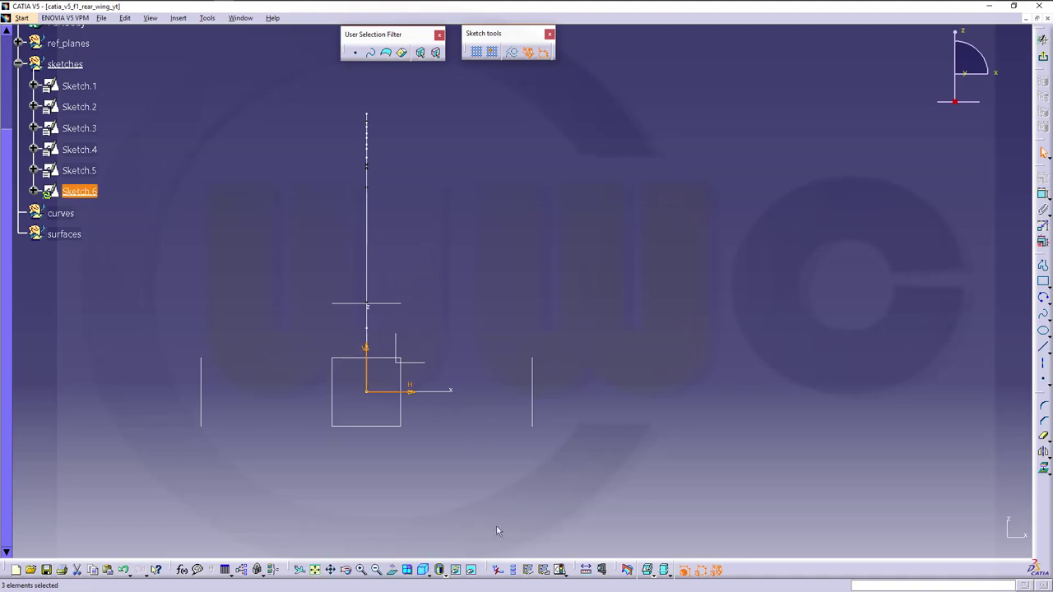
pyautogui.click(554, 318)
# Draw a long inclined line on the positive X side, beyond the offset reference plane
pyautogui.moveTo(554, 319)
pyautogui.mouseDown(button='middle')
pyautogui.moveTo(564, 301)
pyautogui.moveTo(838, 366)
pyautogui.mouseUp(button='middle')
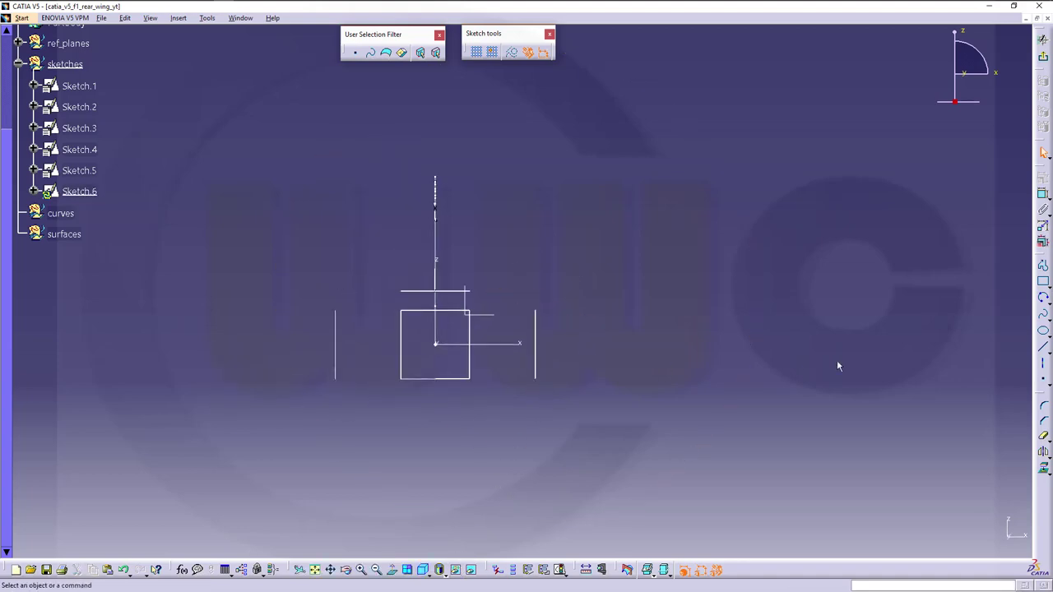
pyautogui.click(667, 136)
pyautogui.click(598, 444)
pyautogui.click(732, 358)
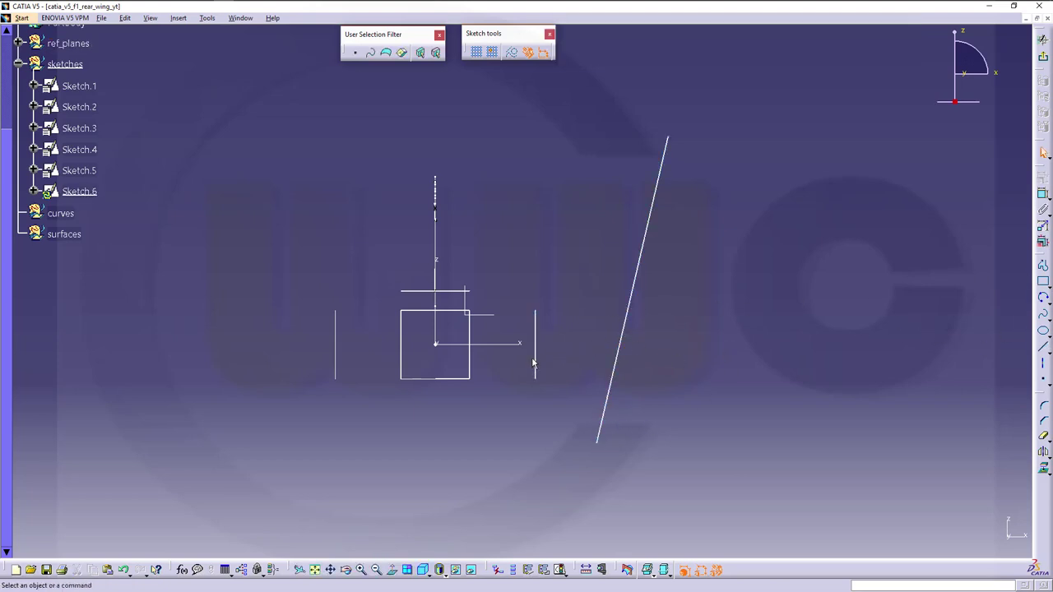
# Make the inclined line coincident with the vertical offset reference plane on the positive X side
pyautogui.click(1042, 196)
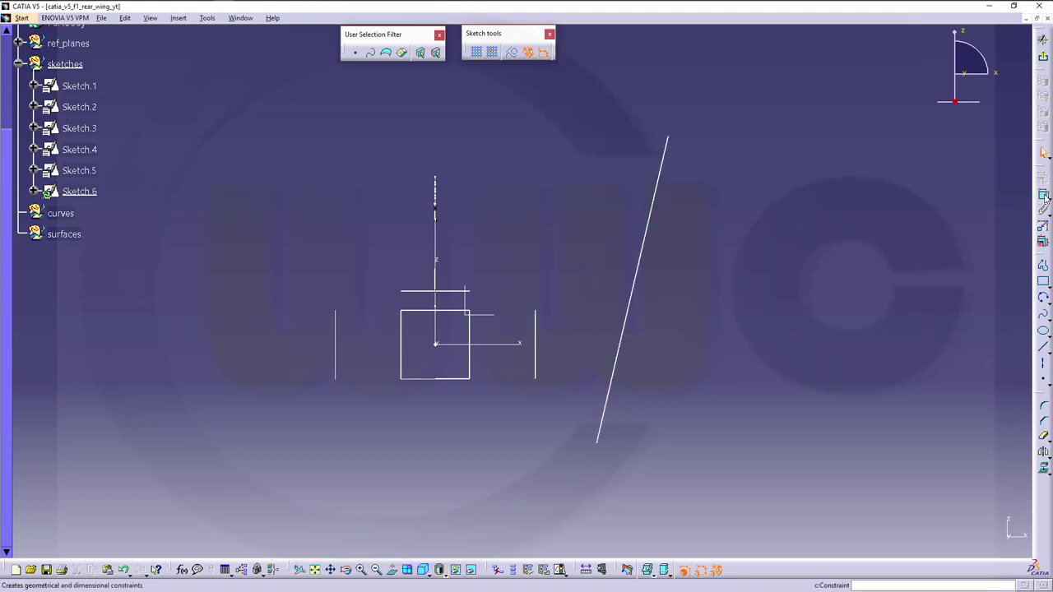
pyautogui.click(536, 350)
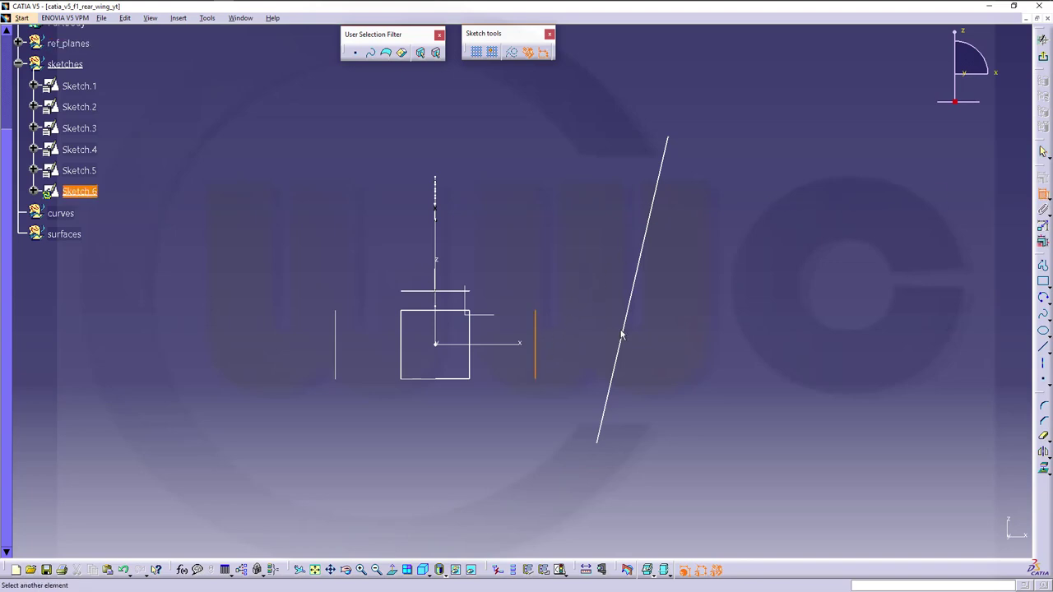
pyautogui.click(624, 333)
pyautogui.rightClick(701, 321)
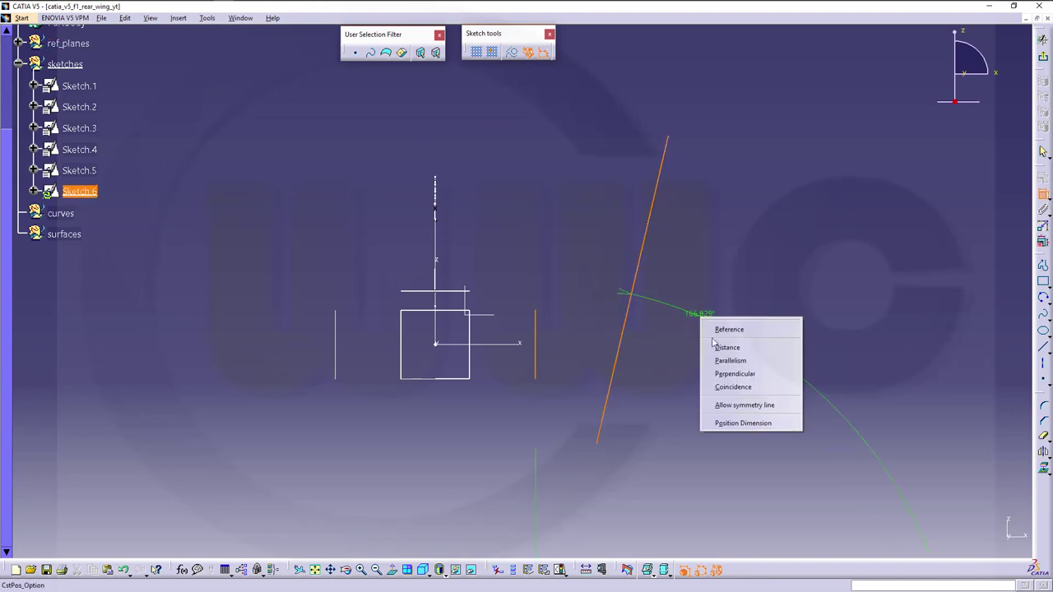
pyautogui.click(737, 386)
pyautogui.moveTo(655, 327)
pyautogui.mouseDown(button='middle')
pyautogui.moveTo(651, 264)
pyautogui.moveTo(515, 285)
pyautogui.moveTo(363, 257)
pyautogui.moveTo(327, 277)
pyautogui.moveTo(331, 291)
pyautogui.moveTo(484, 278)
pyautogui.moveTo(603, 305)
pyautogui.moveTo(609, 282)
pyautogui.moveTo(453, 299)
pyautogui.moveTo(424, 240)
pyautogui.mouseUp(button='middle')
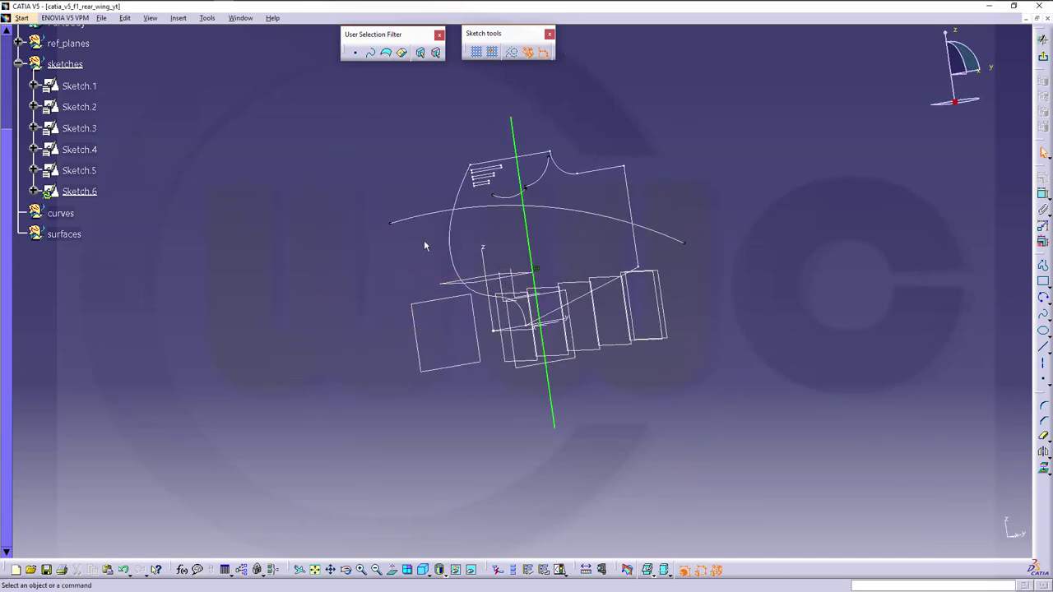
# Exit Sketch.6 and examine its vertical line against the other sketch profiles
pyautogui.click(1043, 62)
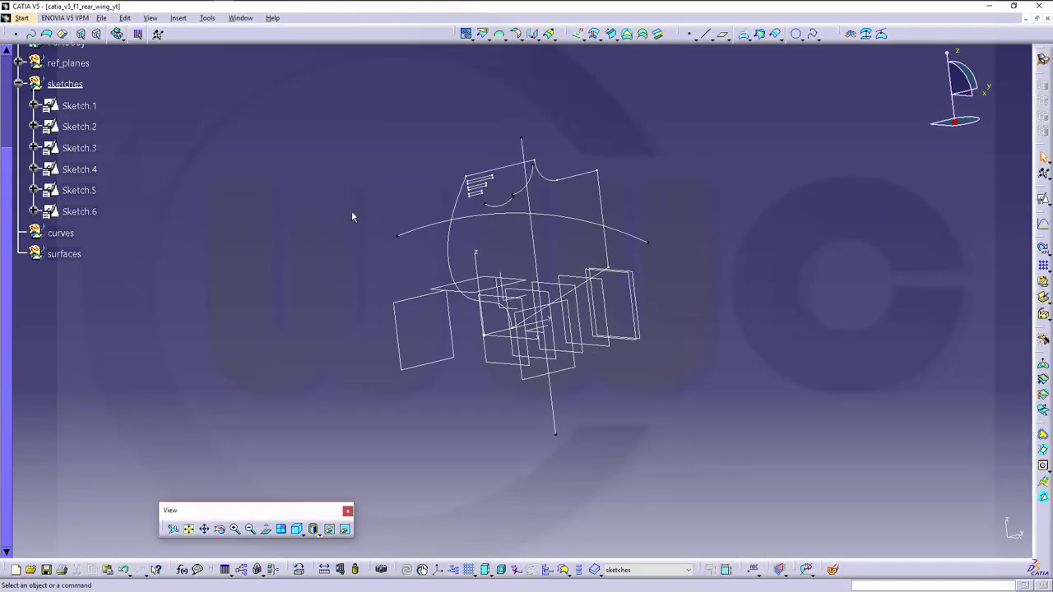
pyautogui.moveTo(351, 211)
pyautogui.mouseDown(button='middle')
pyautogui.moveTo(791, 263)
pyautogui.moveTo(721, 315)
pyautogui.moveTo(771, 281)
pyautogui.moveTo(743, 327)
pyautogui.moveTo(404, 153)
pyautogui.moveTo(356, 190)
pyautogui.moveTo(735, 263)
pyautogui.moveTo(693, 341)
pyautogui.moveTo(658, 302)
pyautogui.moveTo(642, 308)
pyautogui.moveTo(663, 341)
pyautogui.moveTo(667, 327)
pyautogui.moveTo(630, 305)
pyautogui.moveTo(634, 336)
pyautogui.moveTo(609, 338)
pyautogui.mouseUp(button='middle')
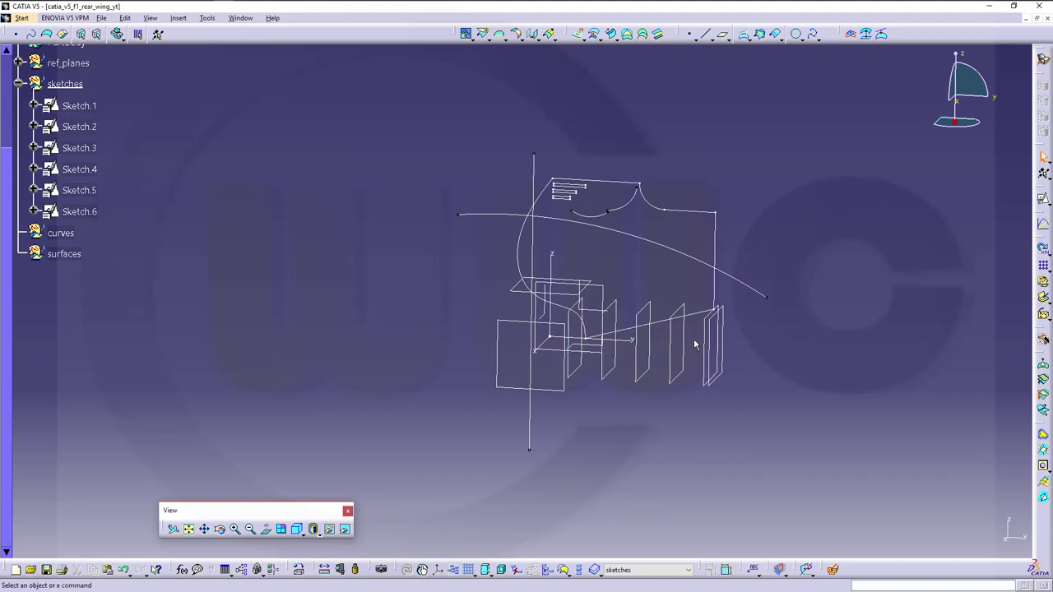
pyautogui.moveTo(502, 322); pyautogui.dragTo(688, 272, button='middle')
pyautogui.moveTo(502, 312)
pyautogui.mouseDown(button='middle')
pyautogui.moveTo(470, 293)
pyautogui.moveTo(506, 305)
pyautogui.moveTo(496, 298)
pyautogui.mouseUp(button='middle')
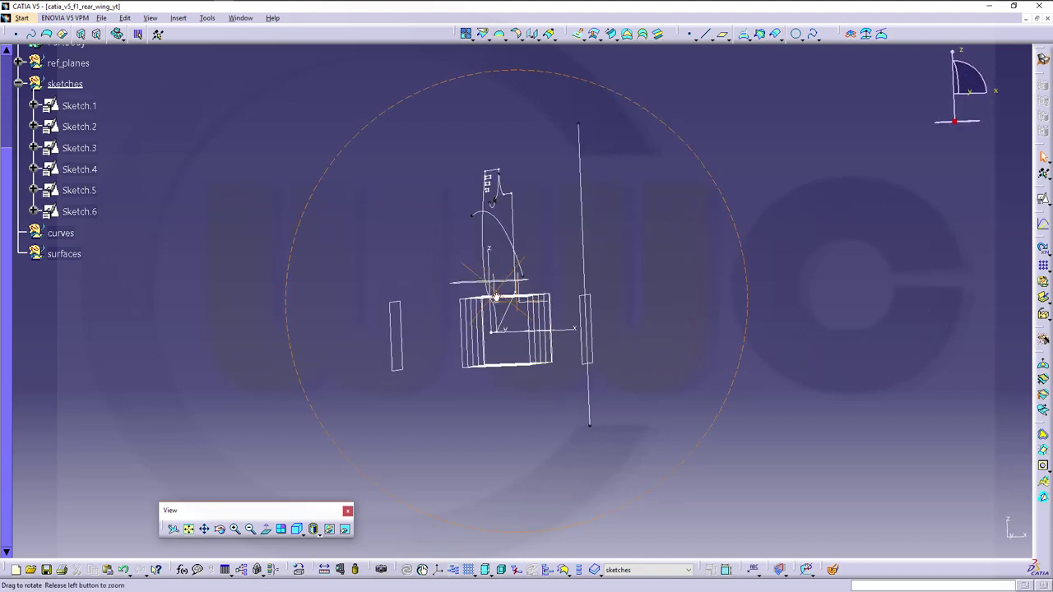
# Shorten the vertical line in Sketch.6 by raising its lower endpoint above the horizontal reference plane, and exit the sketch
pyautogui.doubleClick(79, 211)
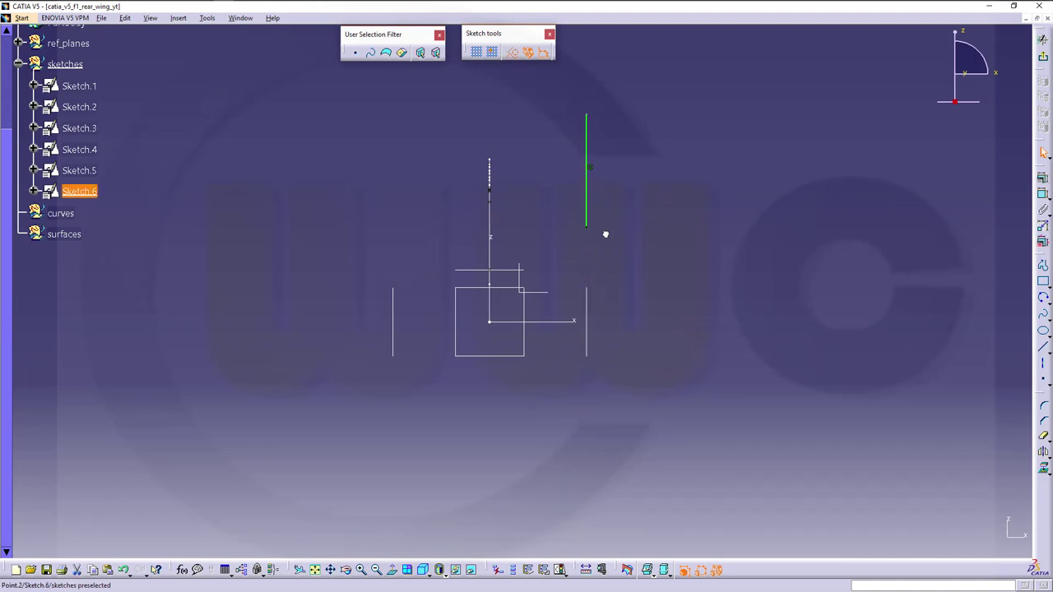
pyautogui.moveTo(390, 216); pyautogui.dragTo(449, 294, button='middle')
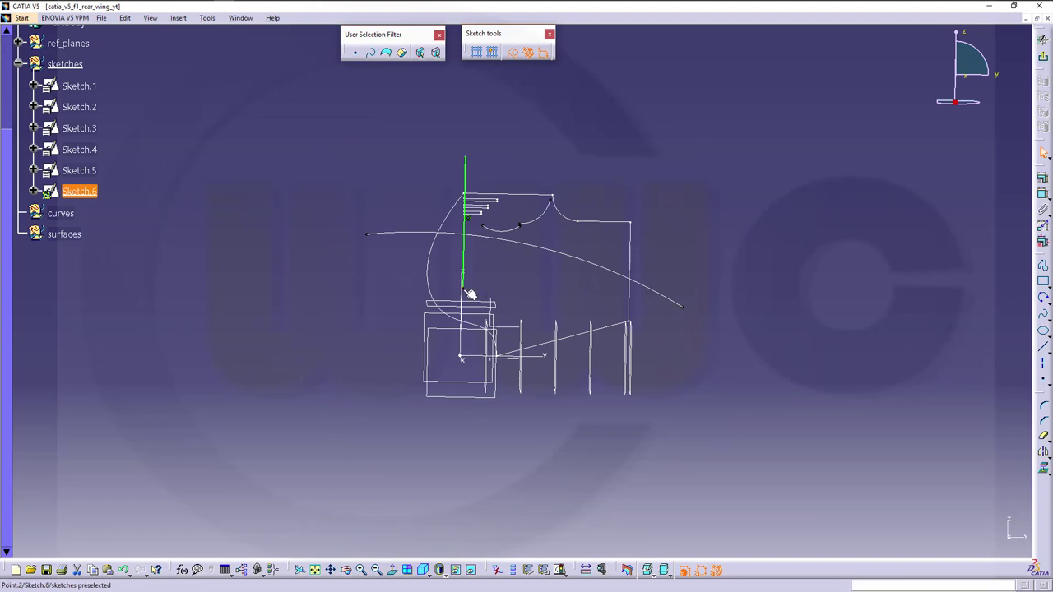
pyautogui.click(339, 297)
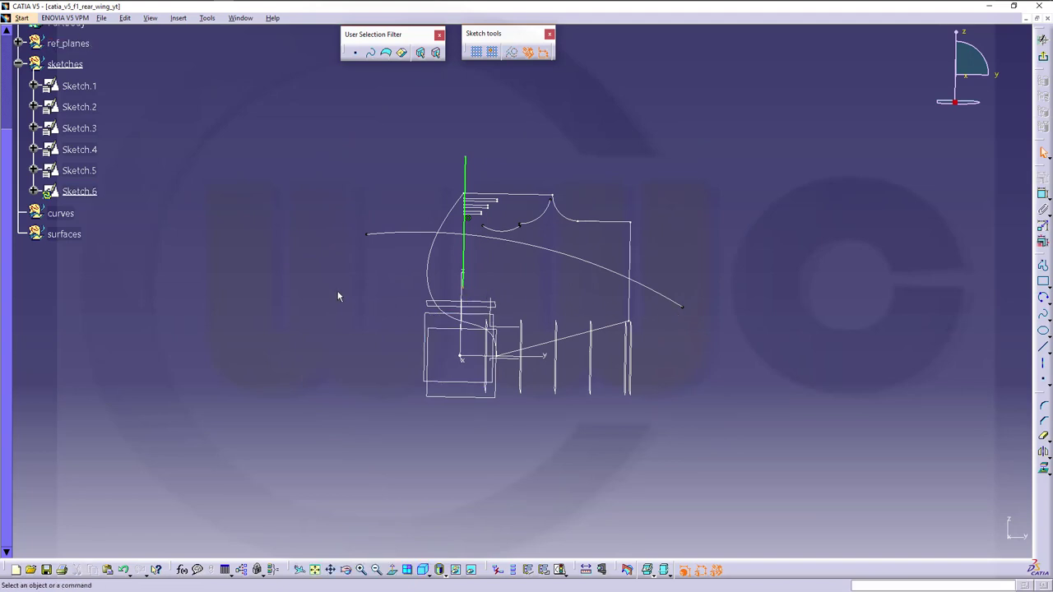
pyautogui.moveTo(339, 291); pyautogui.dragTo(576, 309, button='middle')
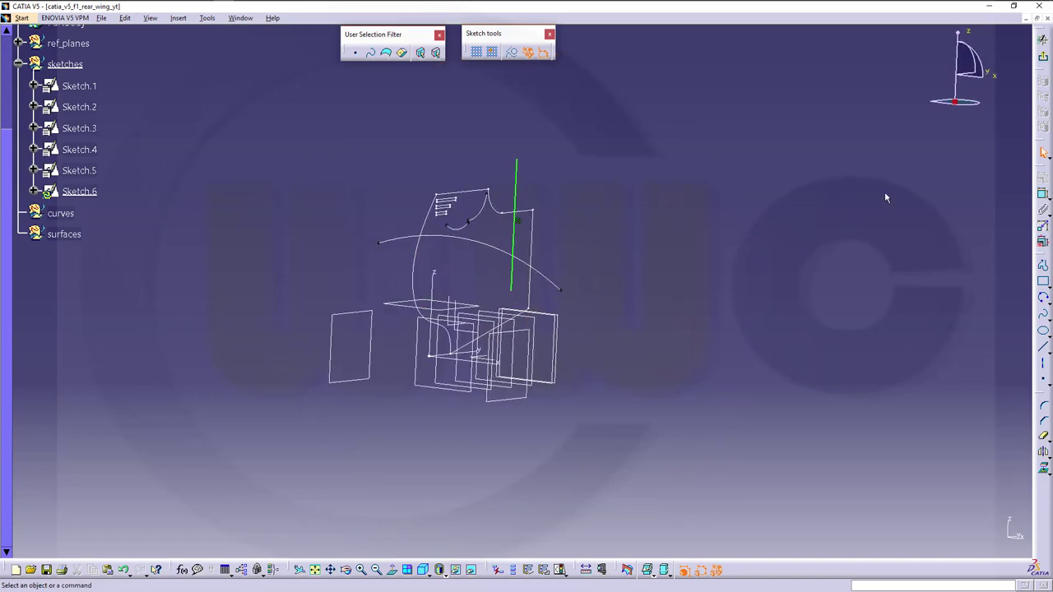
pyautogui.click(1045, 74)
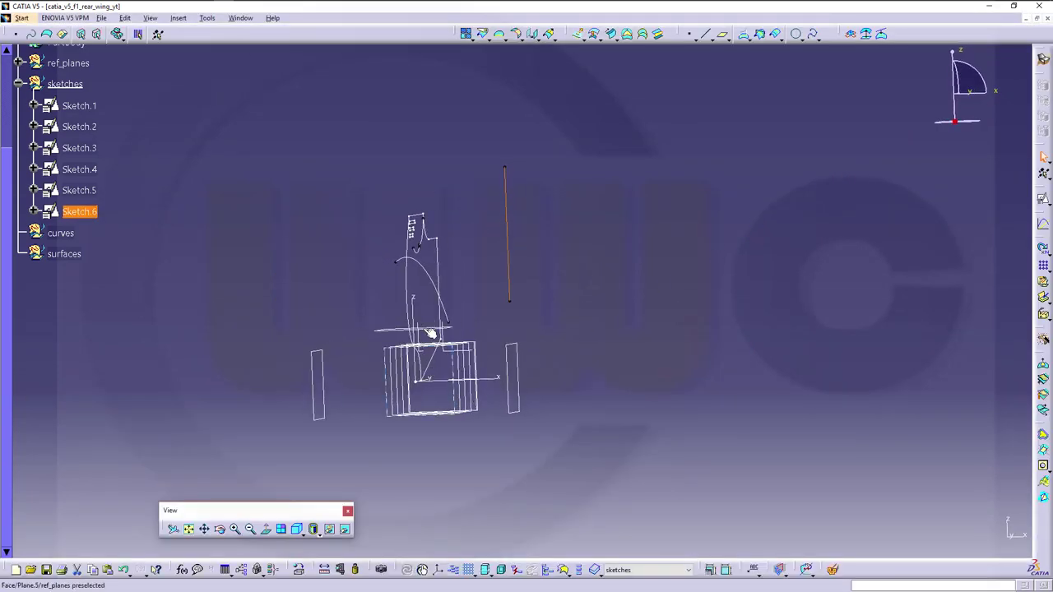
pyautogui.moveTo(432, 333)
pyautogui.mouseDown(button='middle')
pyautogui.moveTo(423, 348)
pyautogui.moveTo(562, 280)
pyautogui.mouseUp(button='middle')
pyautogui.click(877, 245)
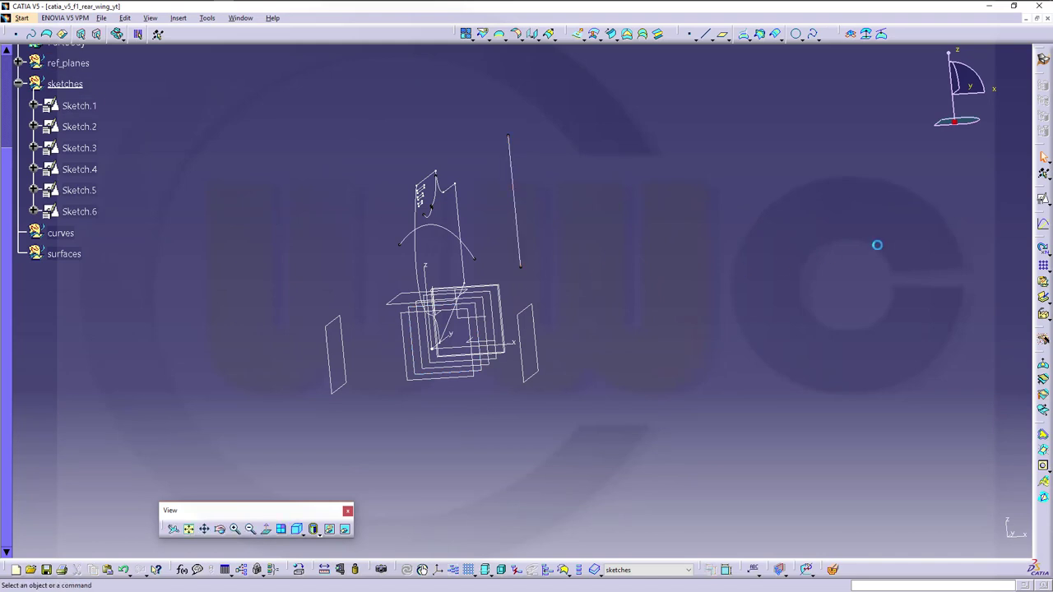
pyautogui.click(1042, 209)
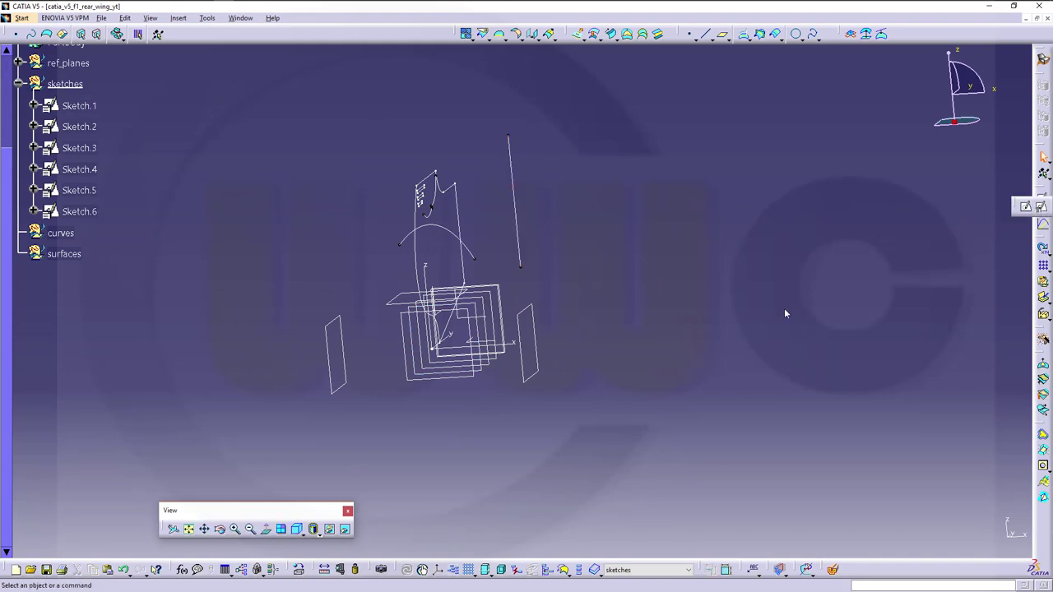
pyautogui.moveTo(480, 416)
pyautogui.mouseDown(button='middle')
pyautogui.moveTo(465, 452)
pyautogui.moveTo(482, 329)
pyautogui.mouseUp(button='middle')
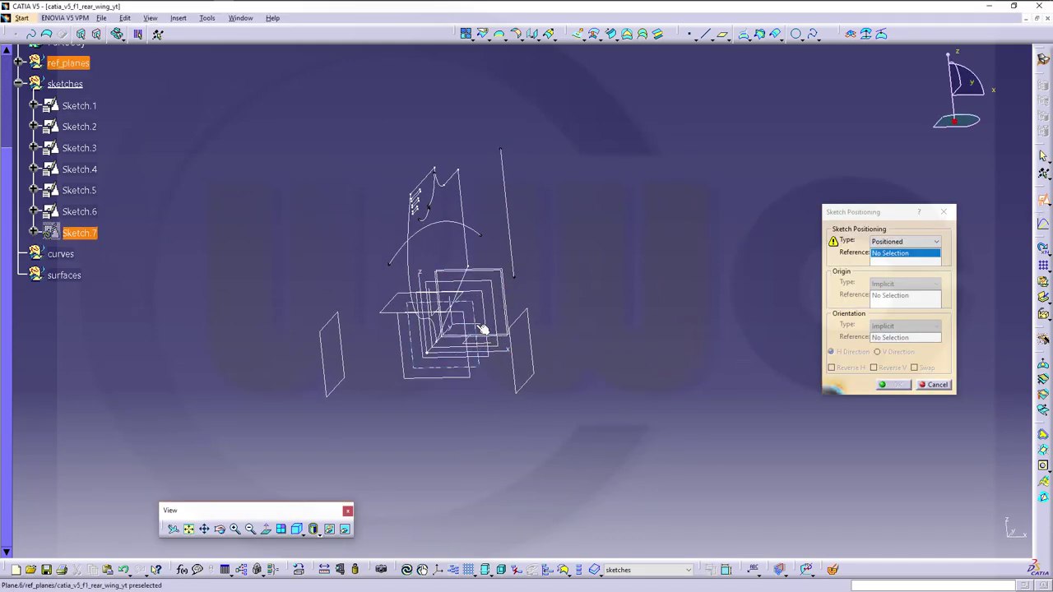
pyautogui.click(466, 328)
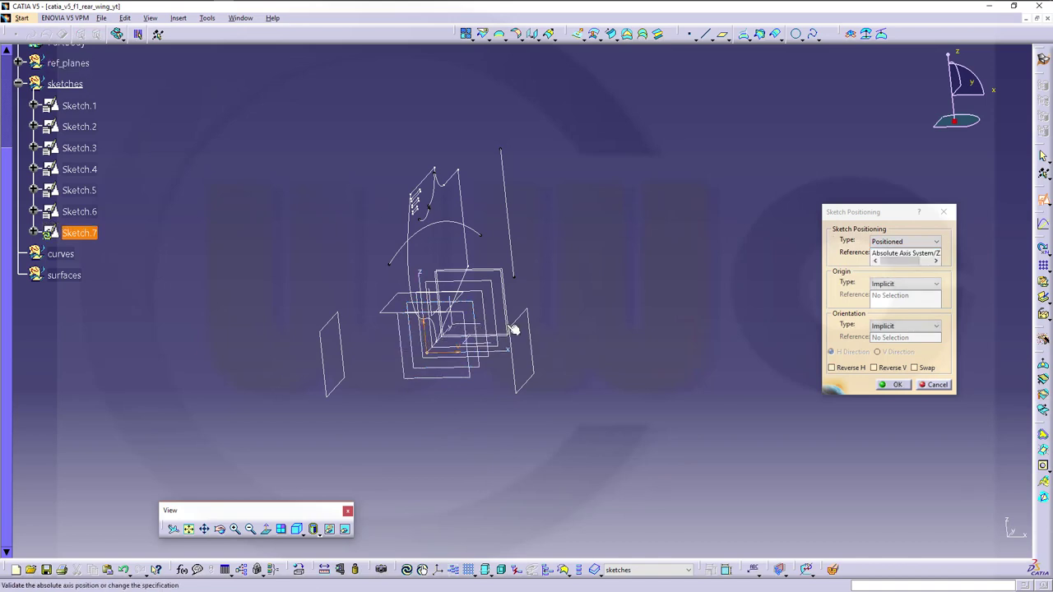
pyautogui.click(899, 384)
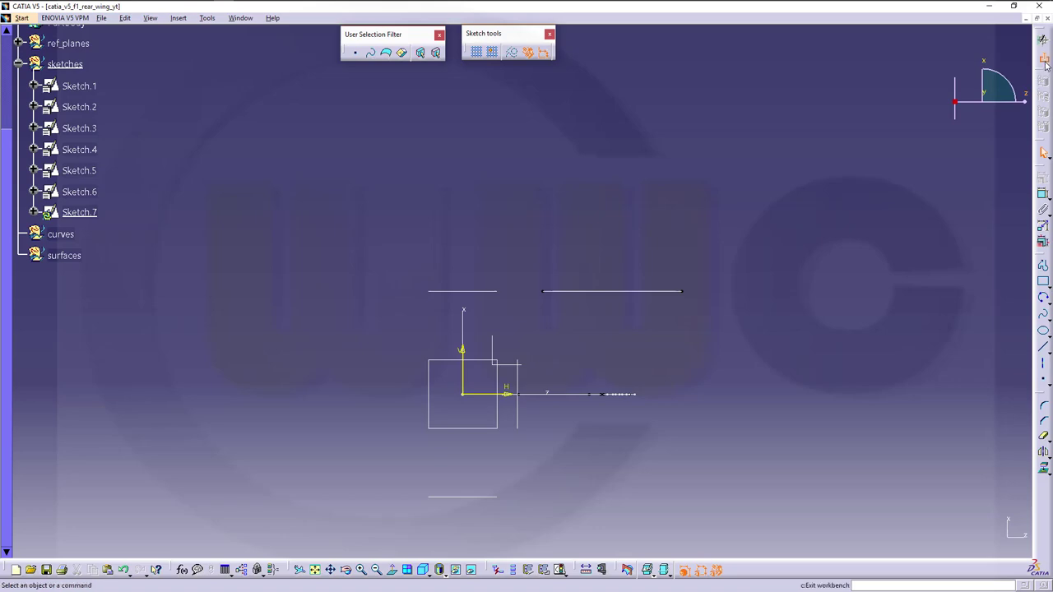
pyautogui.hotkey('ctrl', 'z')
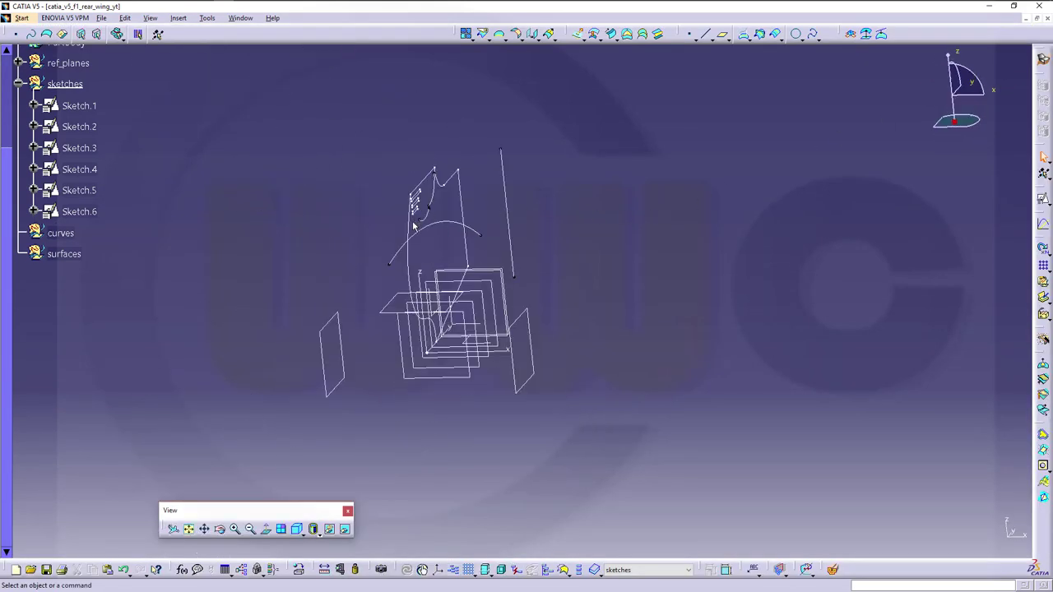
# Create a positioned sketch on the absolute axis system's ZX plane with the H and V directions swapped, and hide the sketch axes
pyautogui.moveTo(415, 226)
pyautogui.mouseDown(button='middle')
pyautogui.moveTo(552, 327)
pyautogui.moveTo(675, 313)
pyautogui.moveTo(669, 247)
pyautogui.moveTo(552, 228)
pyautogui.moveTo(590, 331)
pyautogui.moveTo(544, 378)
pyautogui.mouseUp(button='middle')
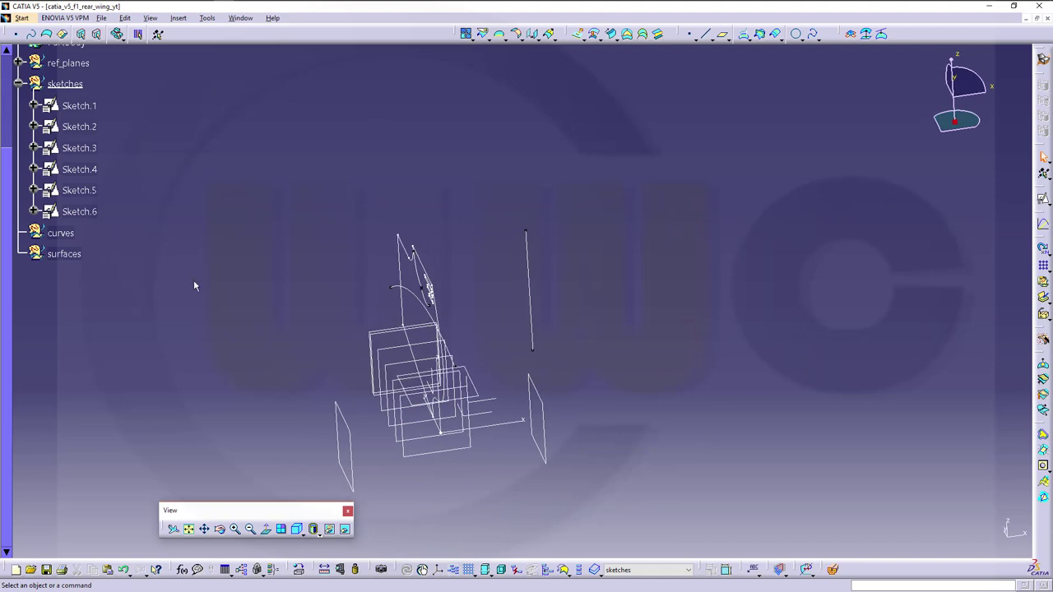
pyautogui.moveTo(195, 285); pyautogui.dragTo(290, 235, button='middle')
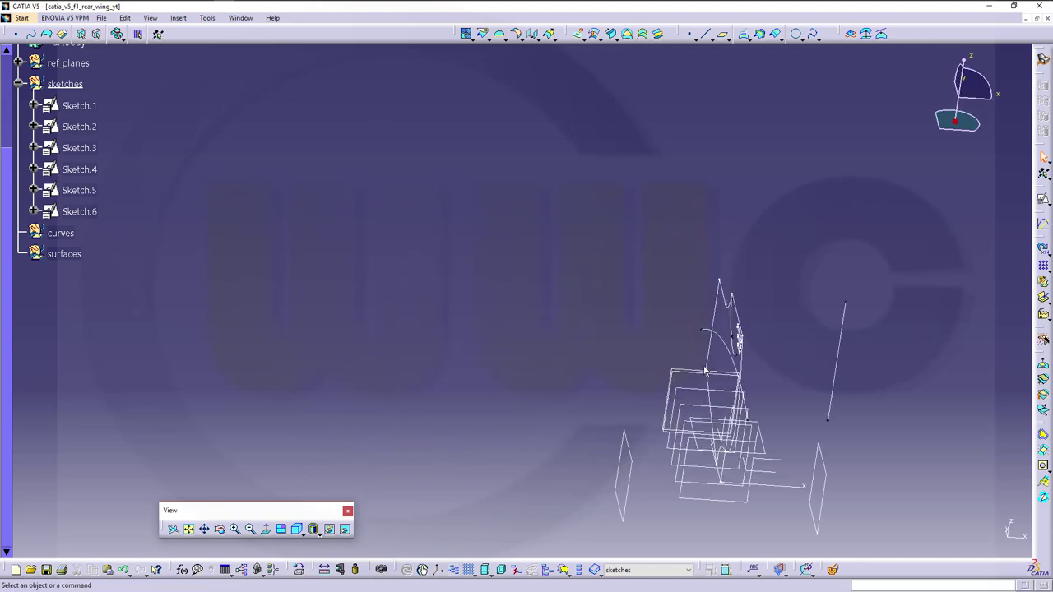
pyautogui.moveTo(705, 371); pyautogui.dragTo(559, 215, button='middle')
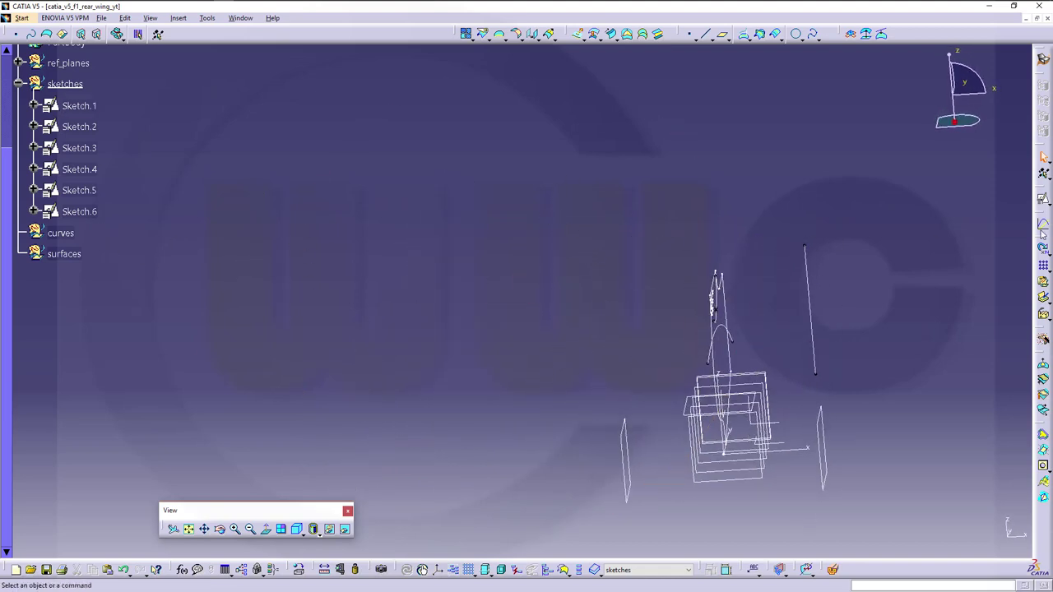
pyautogui.click(1044, 156)
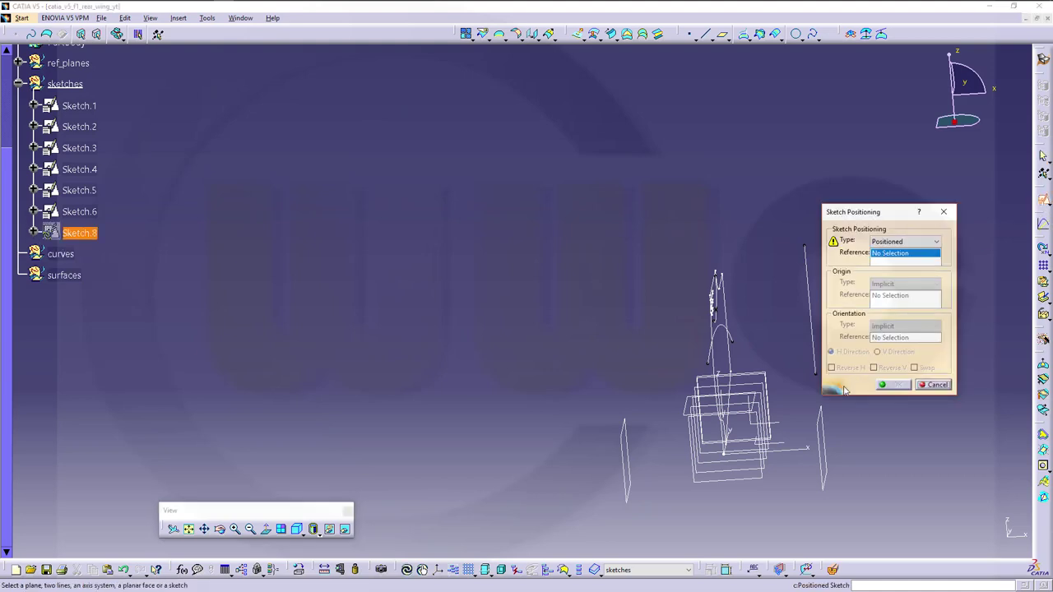
pyautogui.click(778, 430)
pyautogui.click(916, 369)
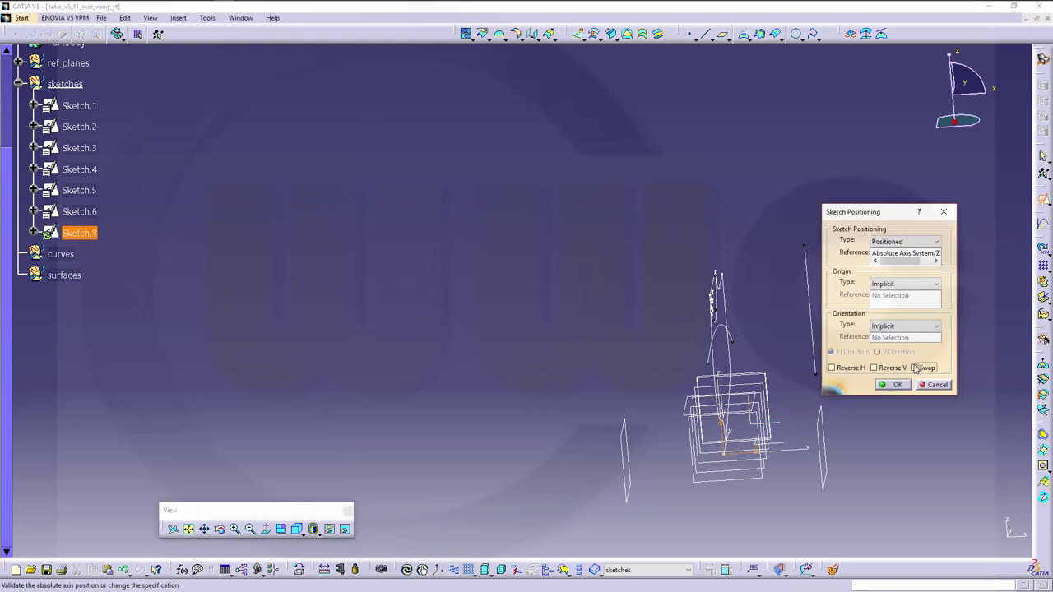
pyautogui.click(896, 385)
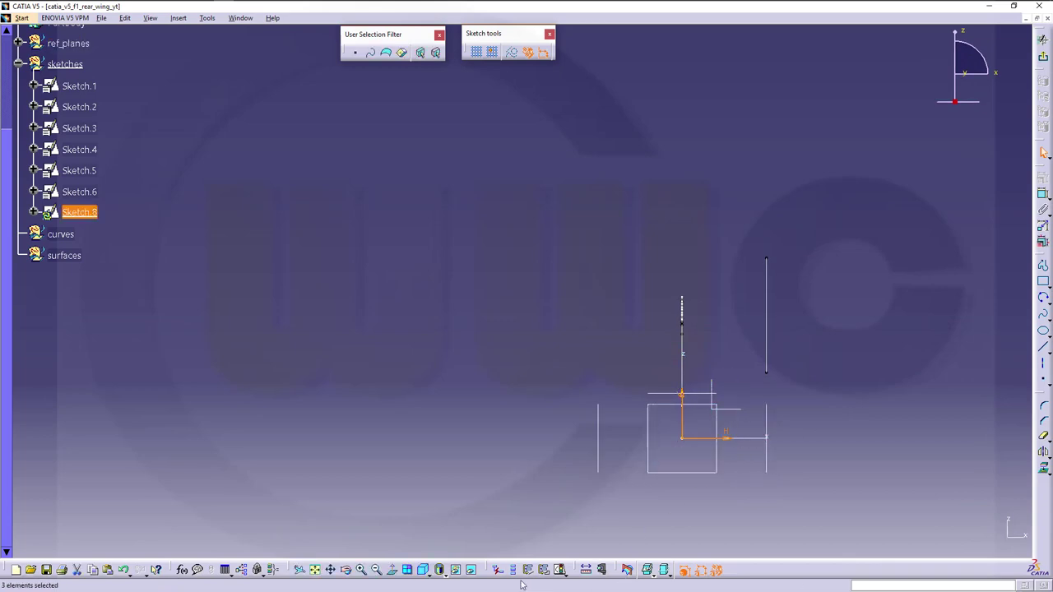
pyautogui.click(847, 390)
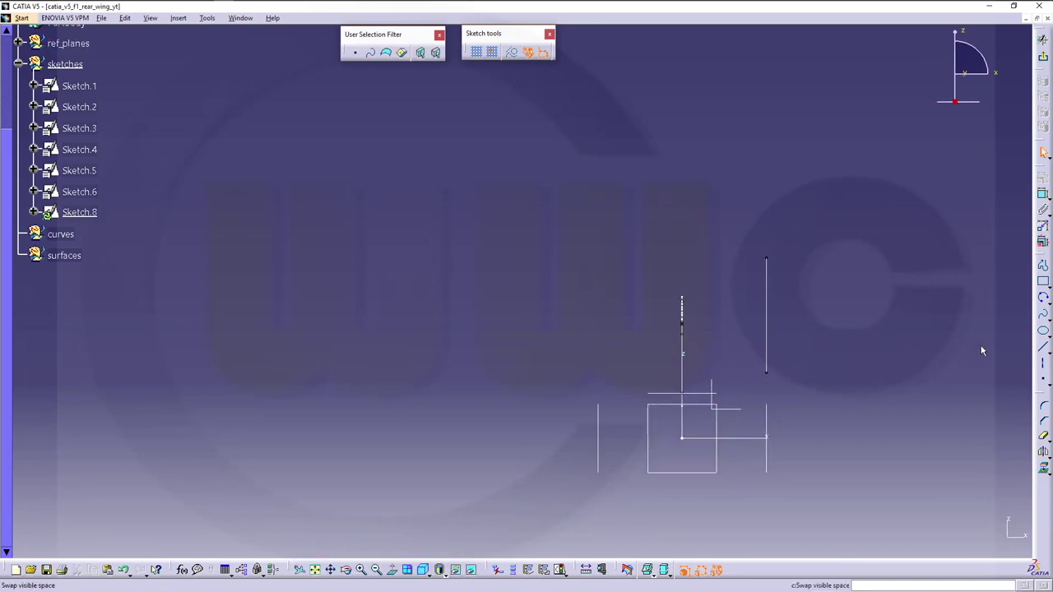
# Draw a slanted line about 519 mm long at about 301 degrees, descending across the side reference plane below the Sketch.6 line
pyautogui.click(1041, 351)
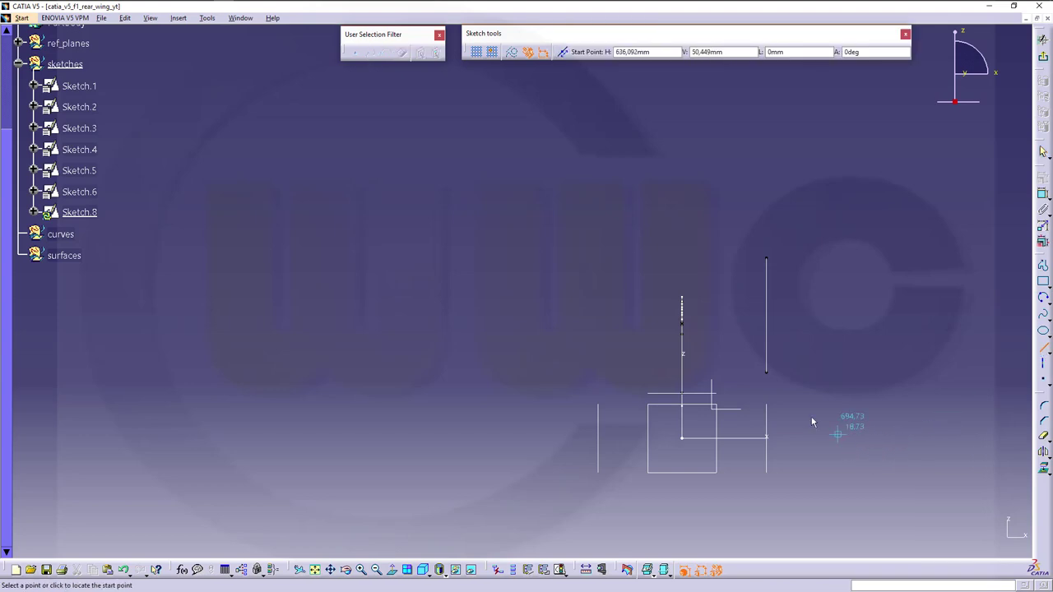
pyautogui.click(744, 398)
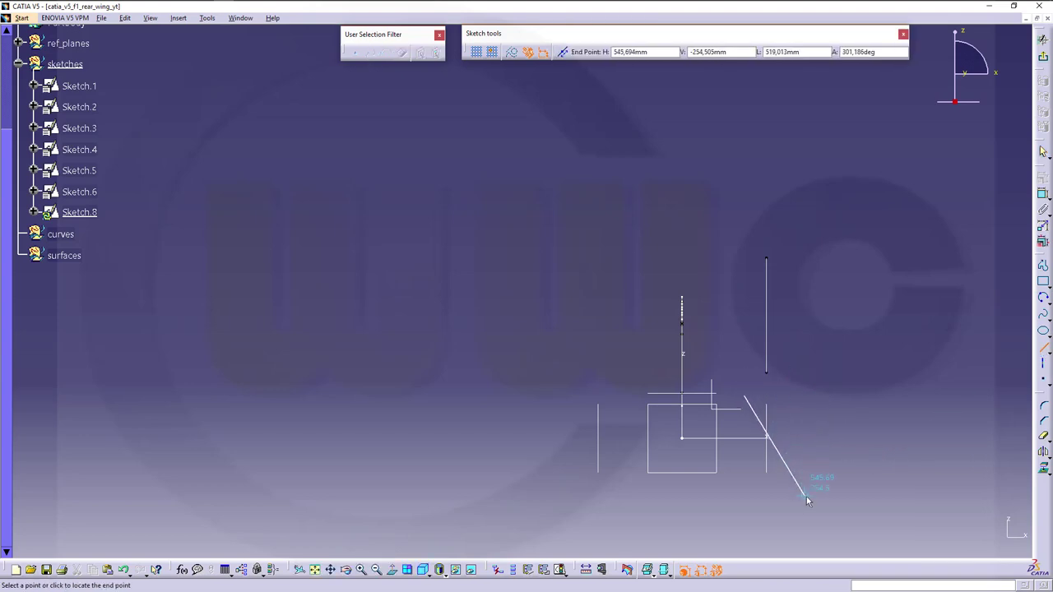
pyautogui.click(805, 495)
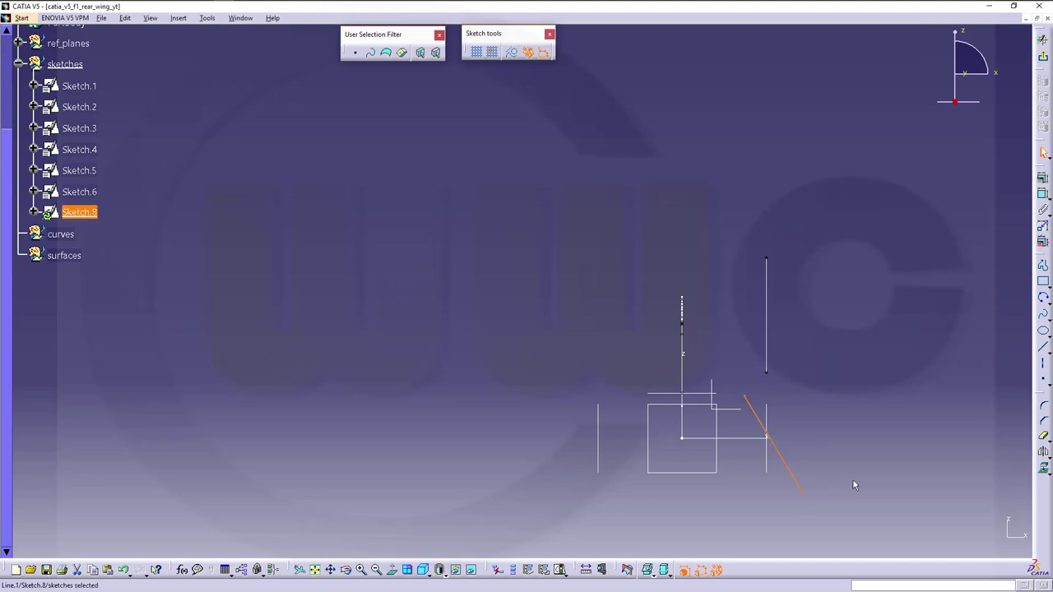
# Constrain the slanted line's upper endpoint coincident with the horizontal reference plane, and exit the sketch
pyautogui.click(747, 399)
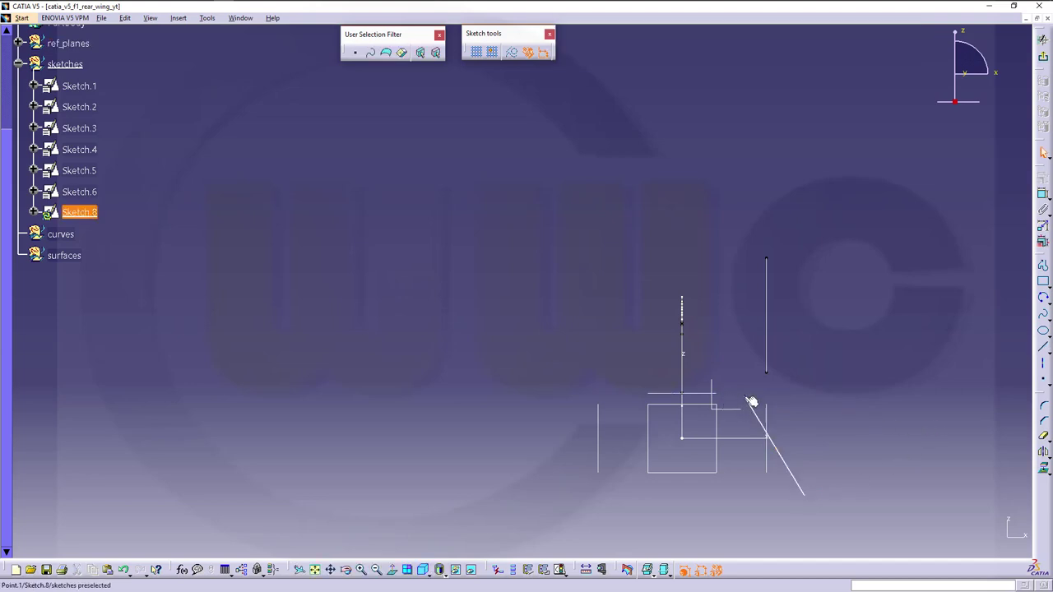
pyautogui.click(706, 397)
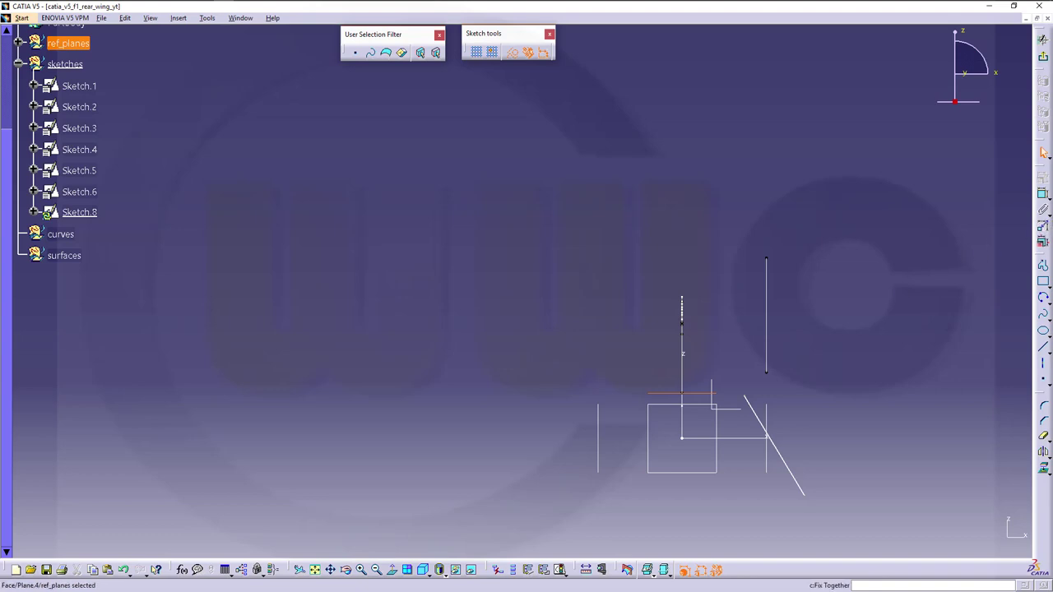
pyautogui.click(851, 294)
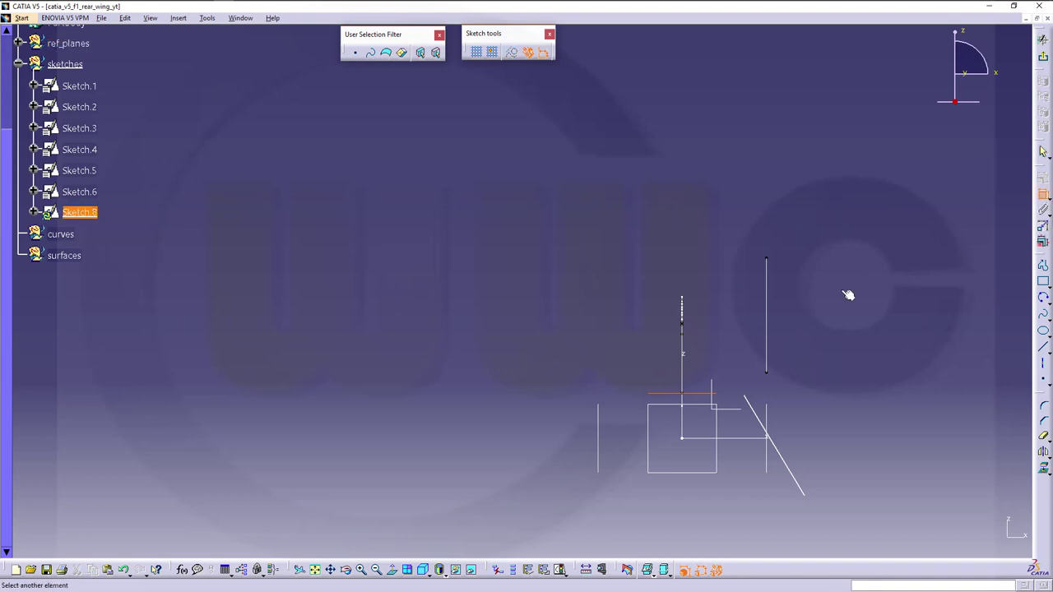
pyautogui.click(750, 398)
pyautogui.rightClick(845, 372)
pyautogui.click(874, 414)
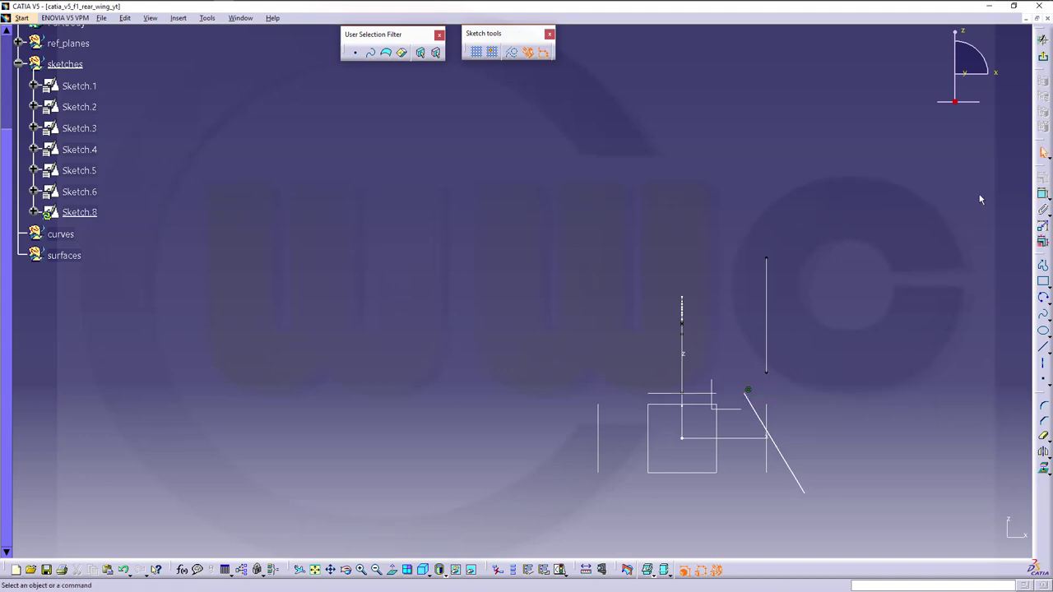
pyautogui.click(1045, 66)
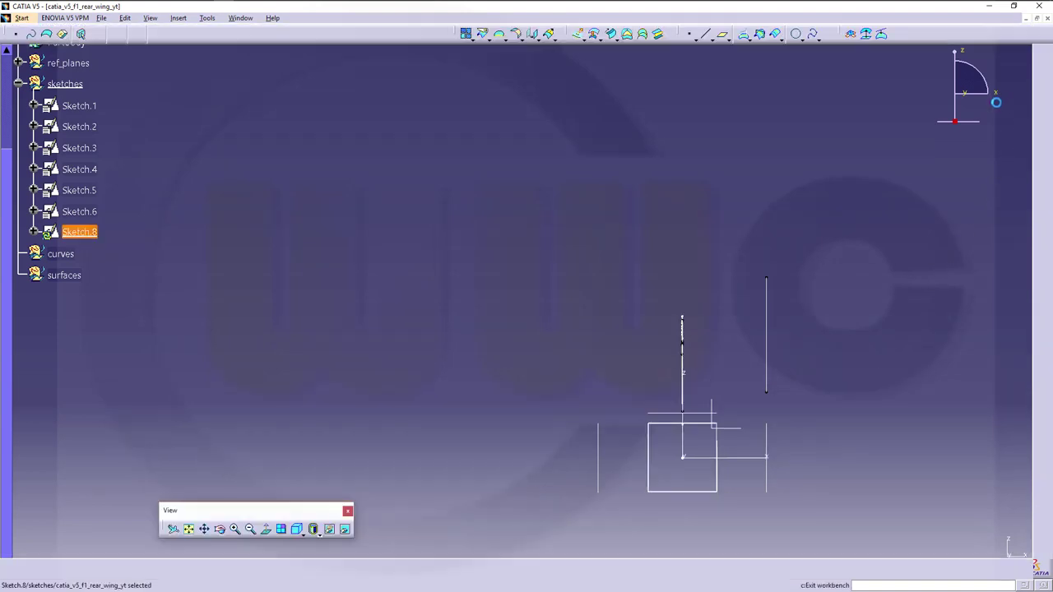
# Shorten the vertical line in Sketch.6 further by raising its lower endpoint, and exit the sketch
pyautogui.moveTo(873, 228)
pyautogui.mouseDown(button='middle')
pyautogui.moveTo(740, 284)
pyautogui.moveTo(624, 303)
pyautogui.moveTo(515, 292)
pyautogui.moveTo(718, 316)
pyautogui.mouseUp(button='middle')
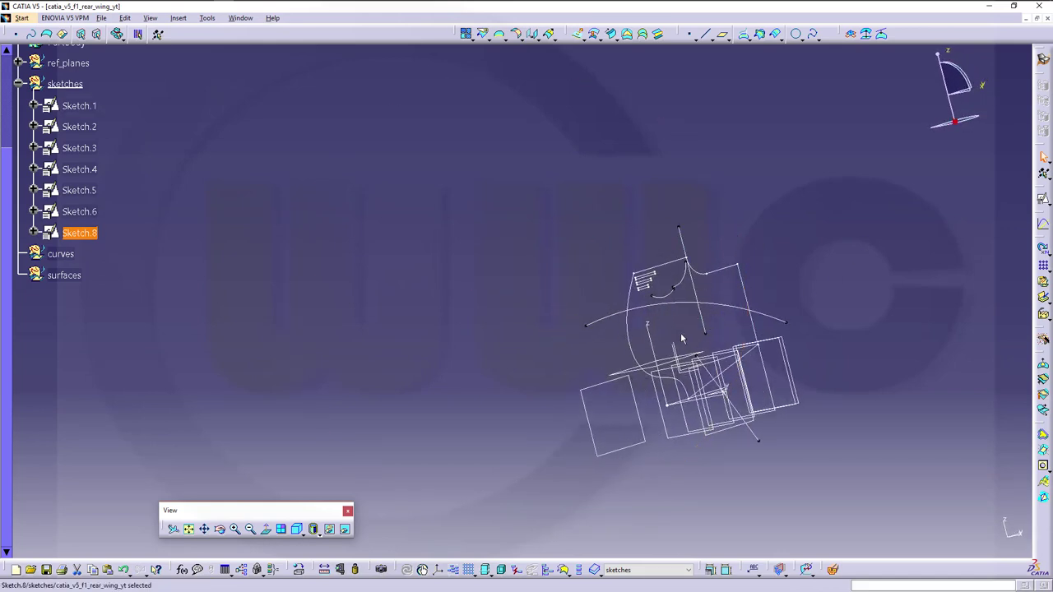
pyautogui.doubleClick(79, 212)
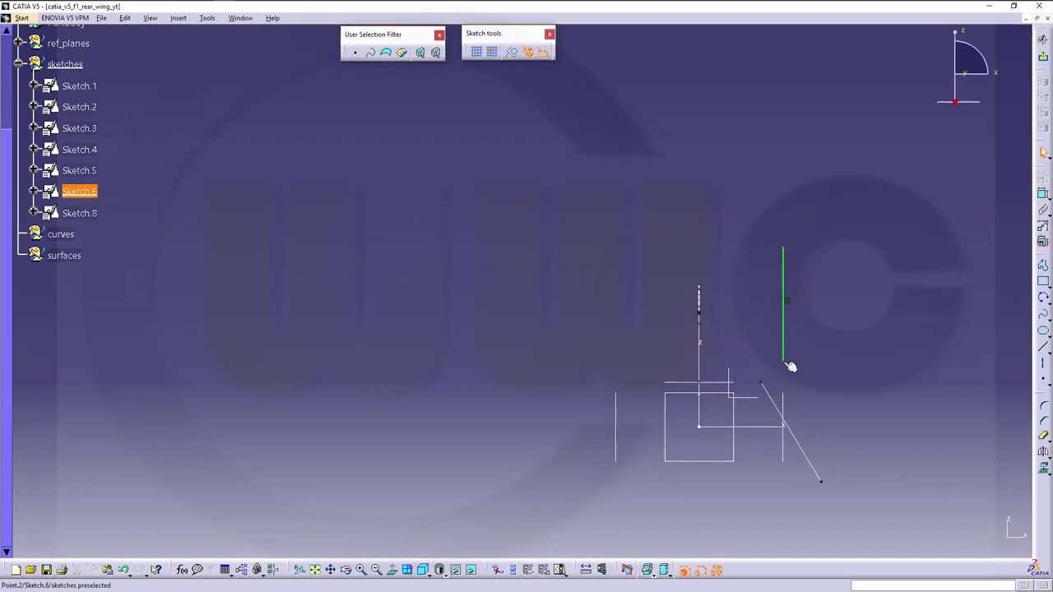
pyautogui.moveTo(591, 288)
pyautogui.mouseDown(button='middle')
pyautogui.moveTo(398, 304)
pyautogui.moveTo(381, 331)
pyautogui.moveTo(499, 301)
pyautogui.moveTo(362, 291)
pyautogui.mouseUp(button='middle')
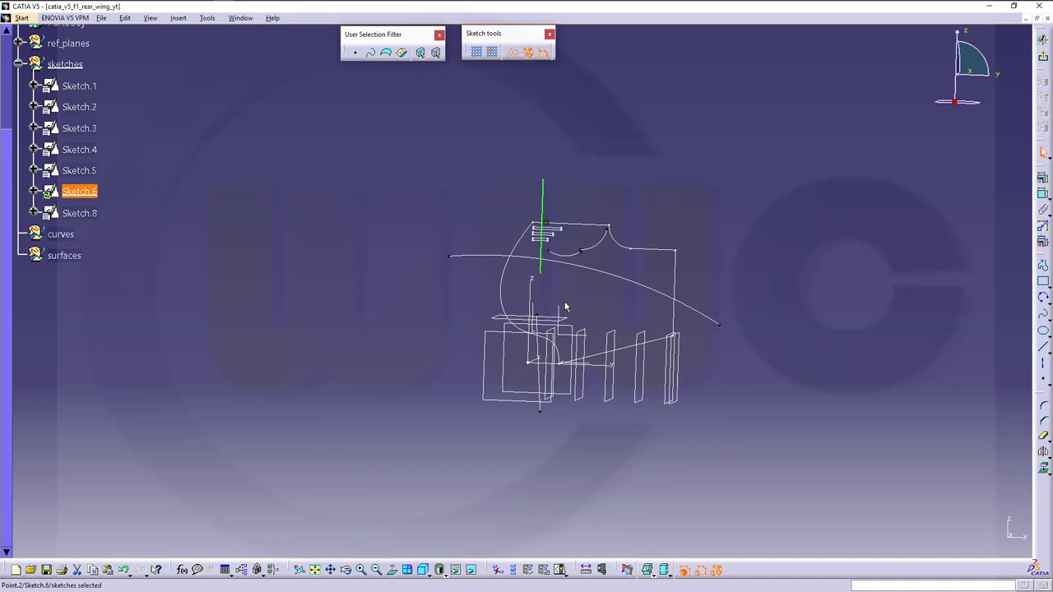
pyautogui.click(952, 181)
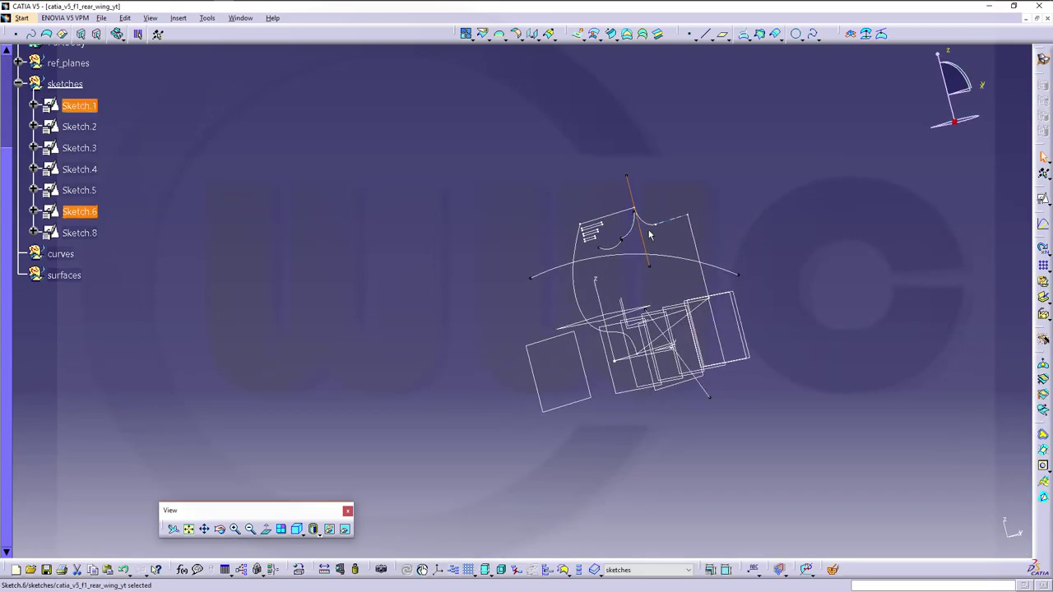
# Open Sketch.2 for editing and move its long arc slightly upward
pyautogui.doubleClick(74, 125)
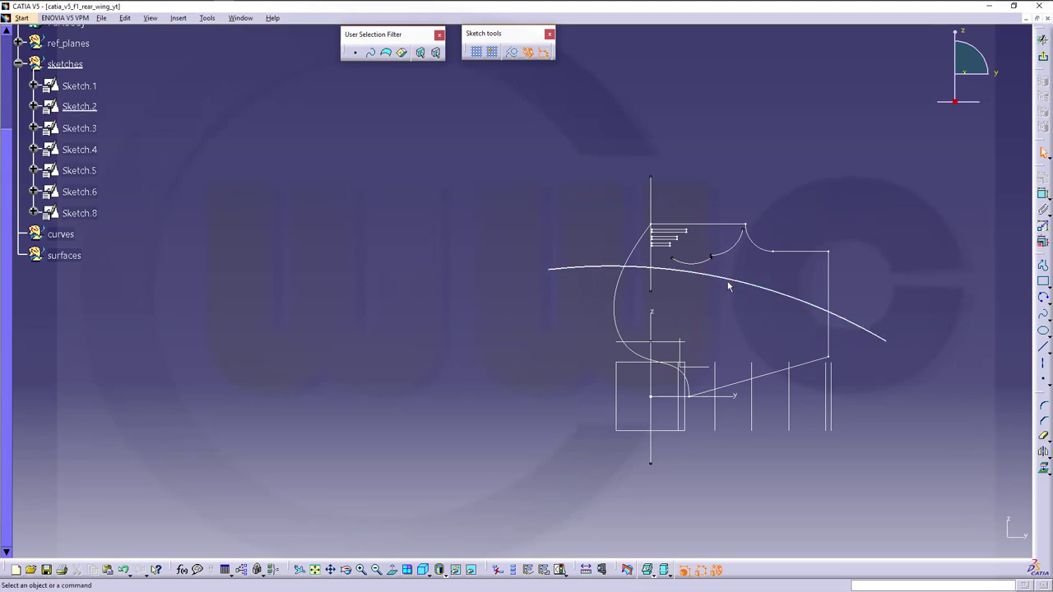
pyautogui.moveTo(727, 280); pyautogui.dragTo(728, 278)
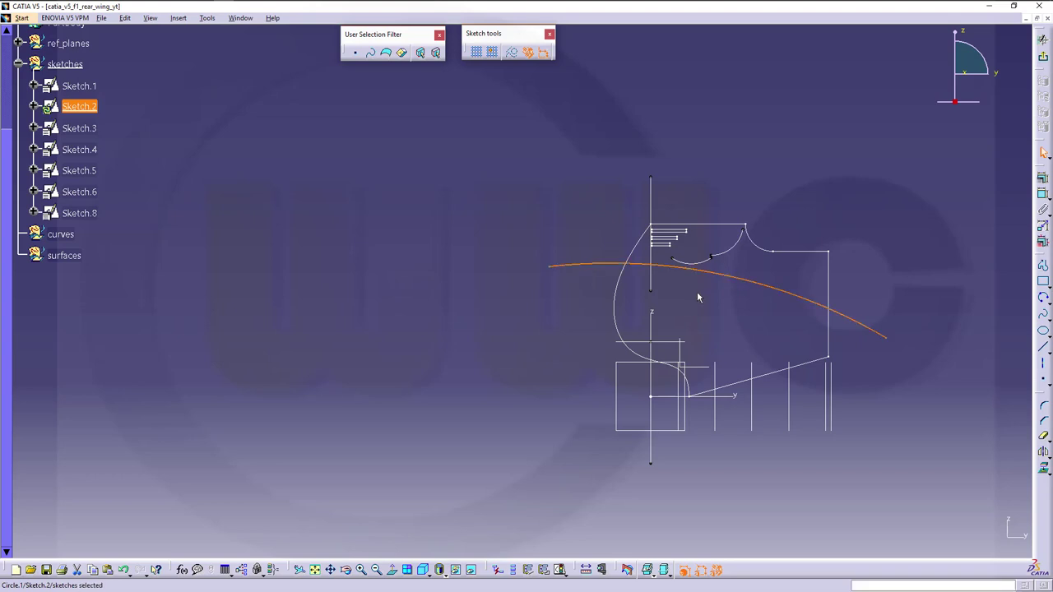
# Exit Sketch.2 and reopen Sketch.6 to lengthen its vertical line by lowering the lower endpoint
pyautogui.click(697, 293)
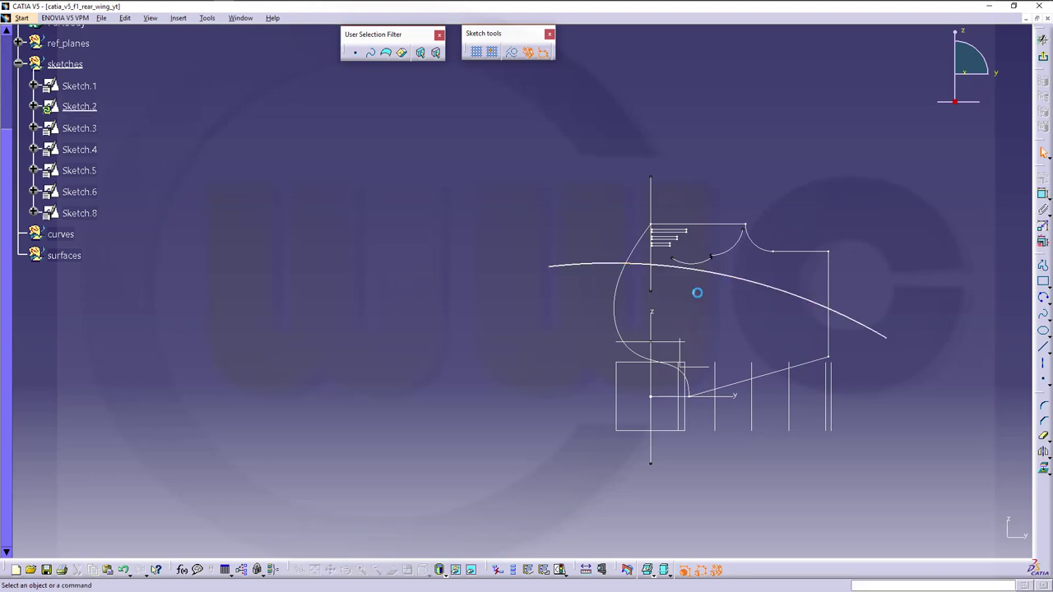
pyautogui.click(1044, 60)
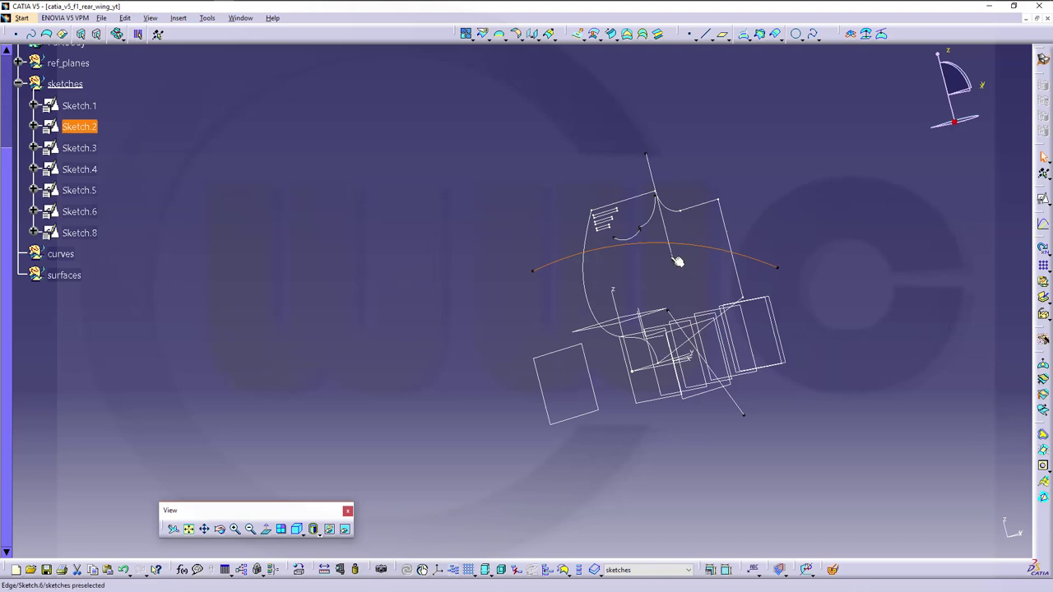
pyautogui.click(673, 258)
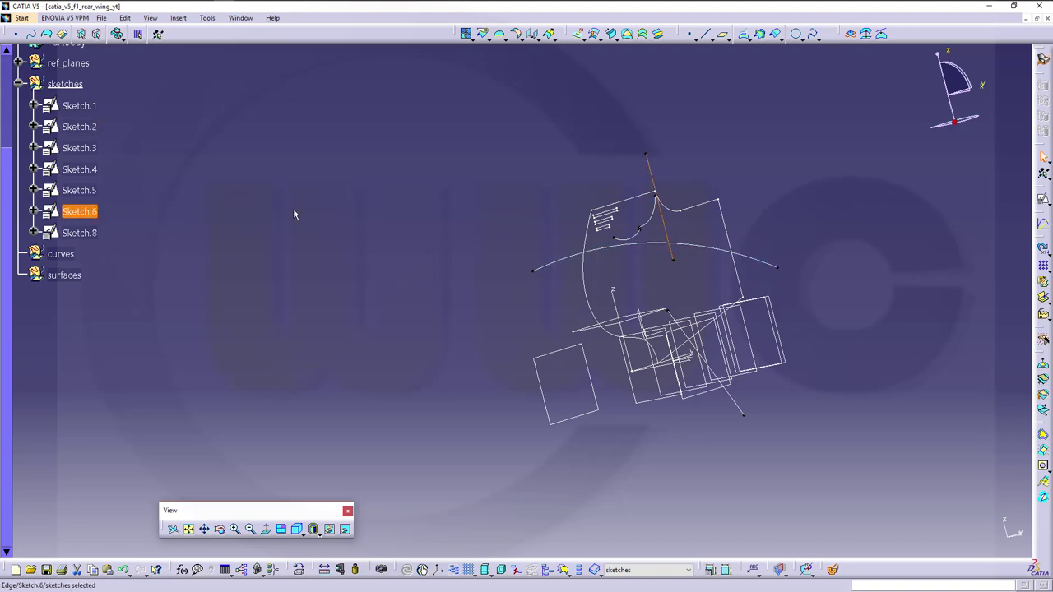
pyautogui.doubleClick(79, 211)
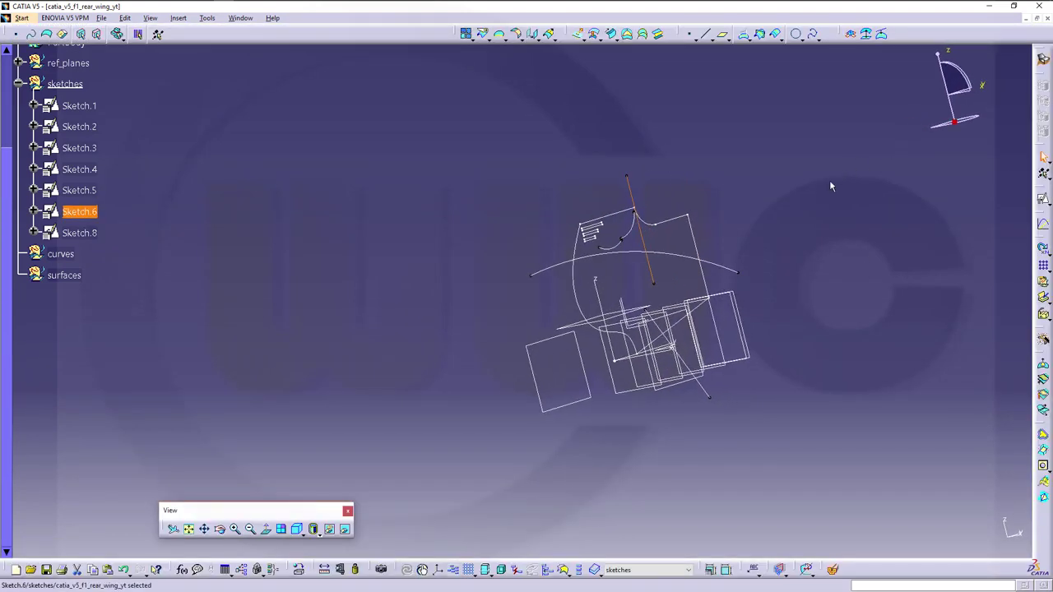
# Define the surfaces geometrical set as the work object
pyautogui.moveTo(551, 200)
pyautogui.mouseDown(button='middle')
pyautogui.moveTo(532, 231)
pyautogui.moveTo(518, 205)
pyautogui.moveTo(522, 216)
pyautogui.moveTo(560, 220)
pyautogui.moveTo(522, 218)
pyautogui.moveTo(535, 212)
pyautogui.moveTo(545, 214)
pyautogui.moveTo(491, 238)
pyautogui.moveTo(595, 231)
pyautogui.mouseUp(button='middle')
pyautogui.click(679, 164)
pyautogui.moveTo(678, 164)
pyautogui.mouseDown(button='middle')
pyautogui.moveTo(778, 195)
pyautogui.moveTo(686, 272)
pyautogui.moveTo(497, 173)
pyautogui.moveTo(501, 193)
pyautogui.moveTo(554, 162)
pyautogui.moveTo(799, 266)
pyautogui.moveTo(784, 350)
pyautogui.moveTo(748, 348)
pyautogui.moveTo(470, 207)
pyautogui.moveTo(439, 251)
pyautogui.moveTo(505, 246)
pyautogui.moveTo(480, 175)
pyautogui.moveTo(437, 181)
pyautogui.moveTo(447, 198)
pyautogui.moveTo(508, 211)
pyautogui.mouseUp(button='middle')
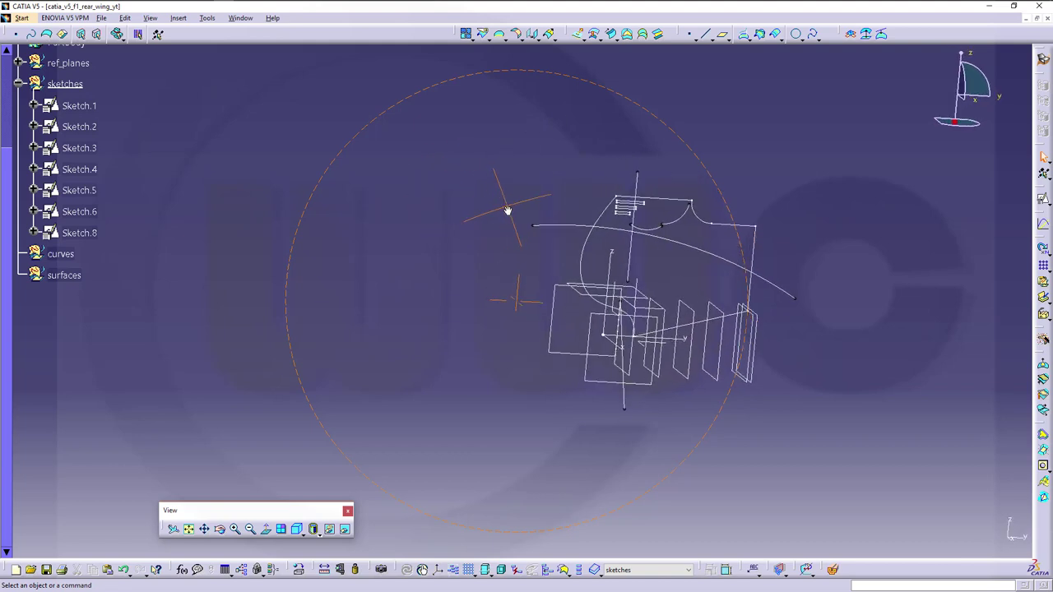
pyautogui.rightClick(76, 279)
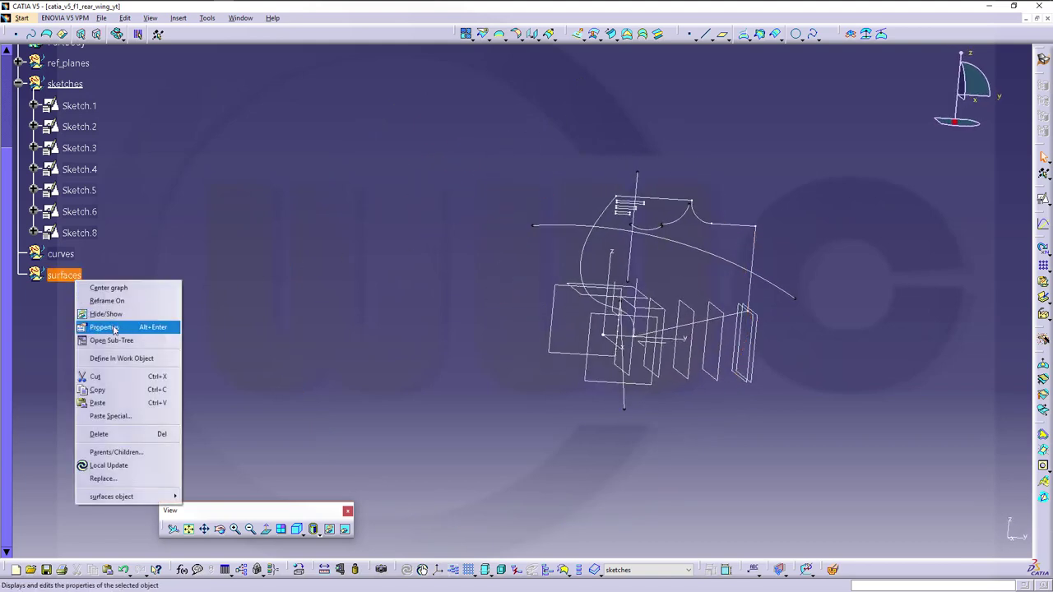
pyautogui.click(271, 379)
pyautogui.moveTo(271, 379); pyautogui.dragTo(403, 404, button='middle')
pyautogui.click(849, 171)
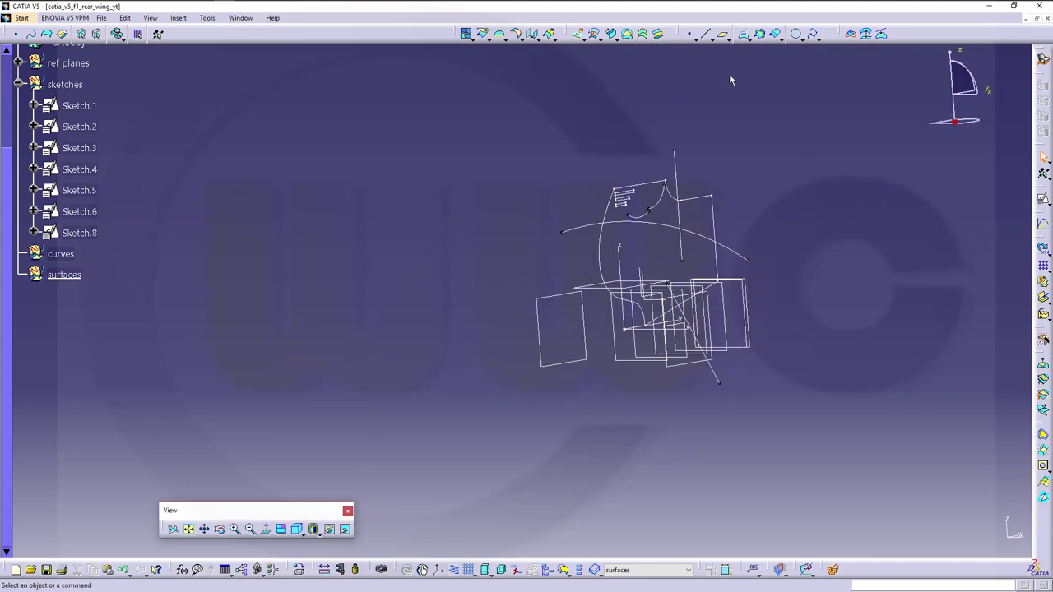
# Start an extruded surface from the Sketch.6 line and stretch its limits to about 832 mm and 405 mm on opposite sides
pyautogui.click(579, 35)
pyautogui.click(679, 168)
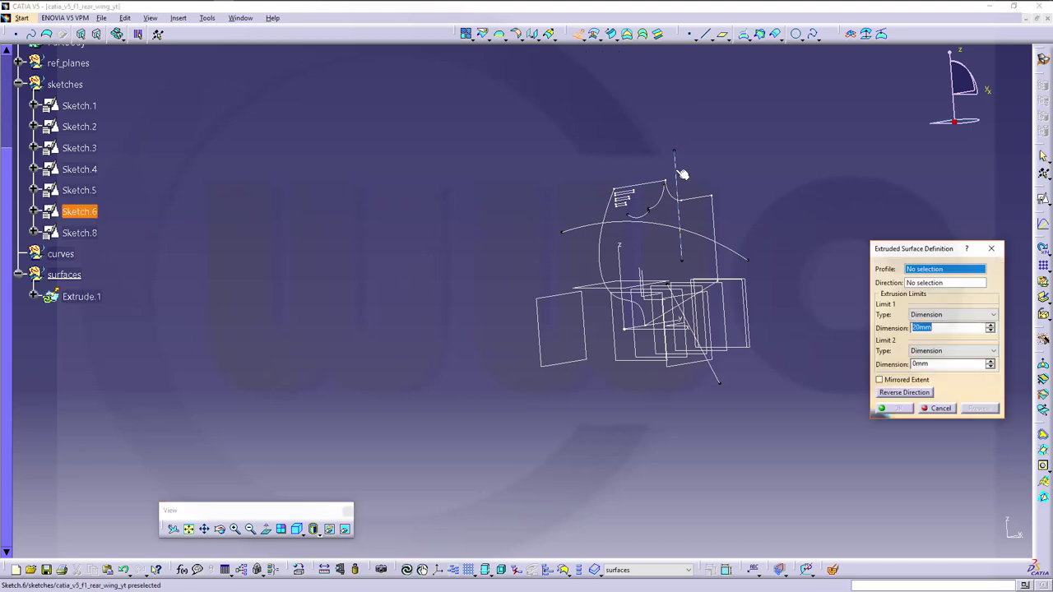
pyautogui.moveTo(606, 224); pyautogui.dragTo(700, 348, button='middle')
pyautogui.moveTo(555, 256); pyautogui.dragTo(690, 285)
pyautogui.moveTo(527, 255); pyautogui.dragTo(434, 237)
pyautogui.moveTo(684, 280); pyautogui.dragTo(729, 277)
pyautogui.moveTo(729, 277); pyautogui.dragTo(400, 283, button='middle')
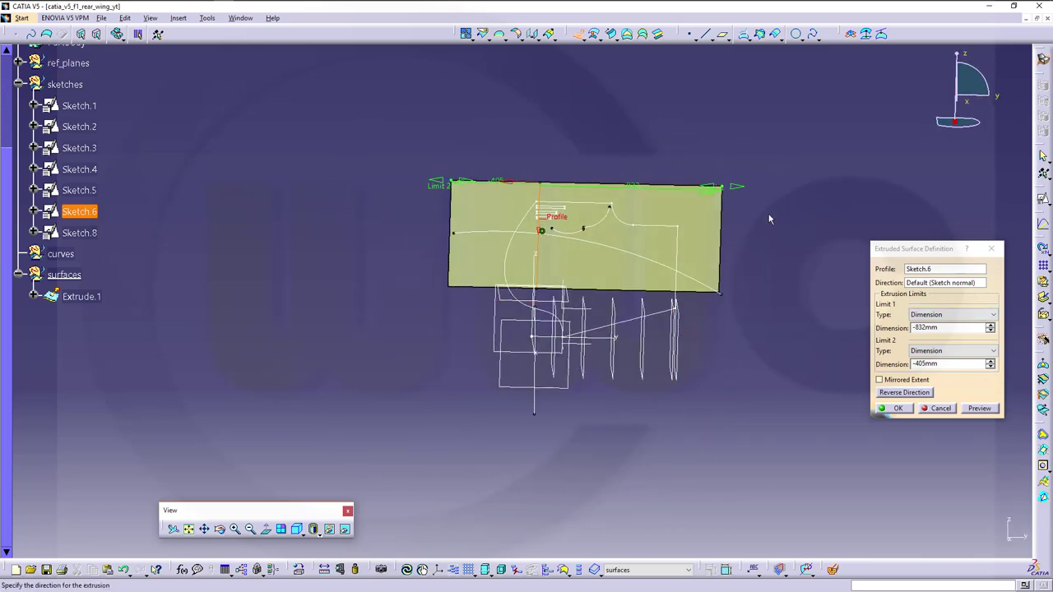
# Set both limits of the Sketch.6 extrusion to 750 mm
pyautogui.click(902, 330)
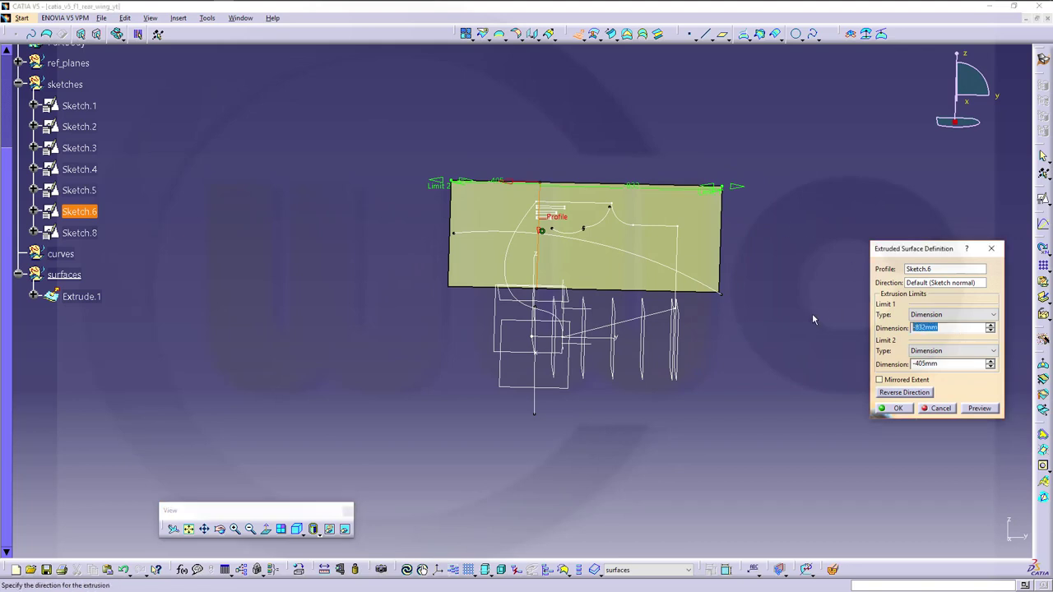
pyautogui.write('71')
pyautogui.press('BackSpace')
pyautogui.write('50')
pyautogui.press('Return')
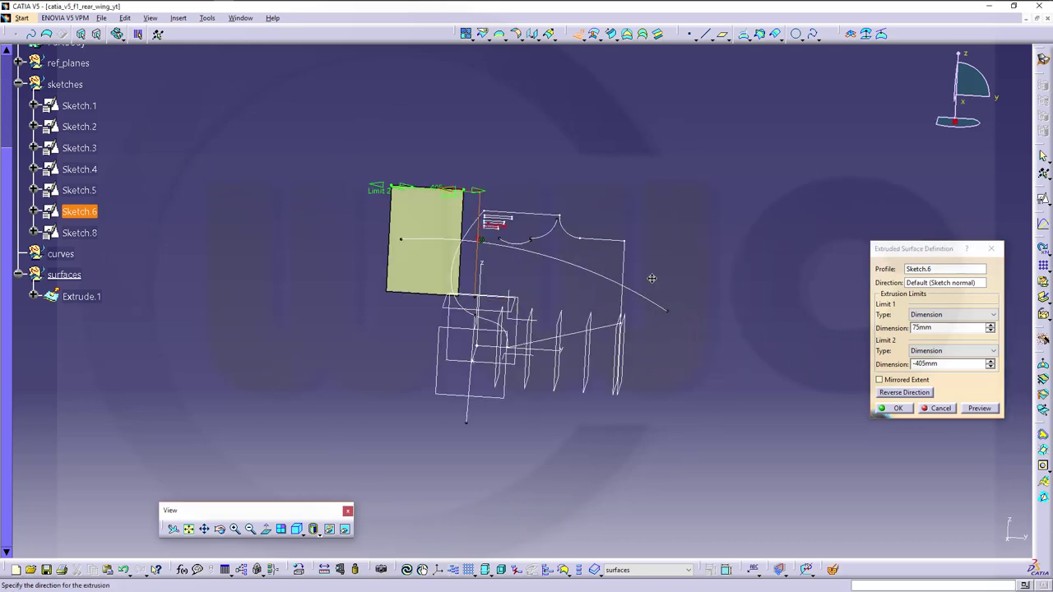
pyautogui.moveTo(652, 278); pyautogui.dragTo(672, 257, button='middle')
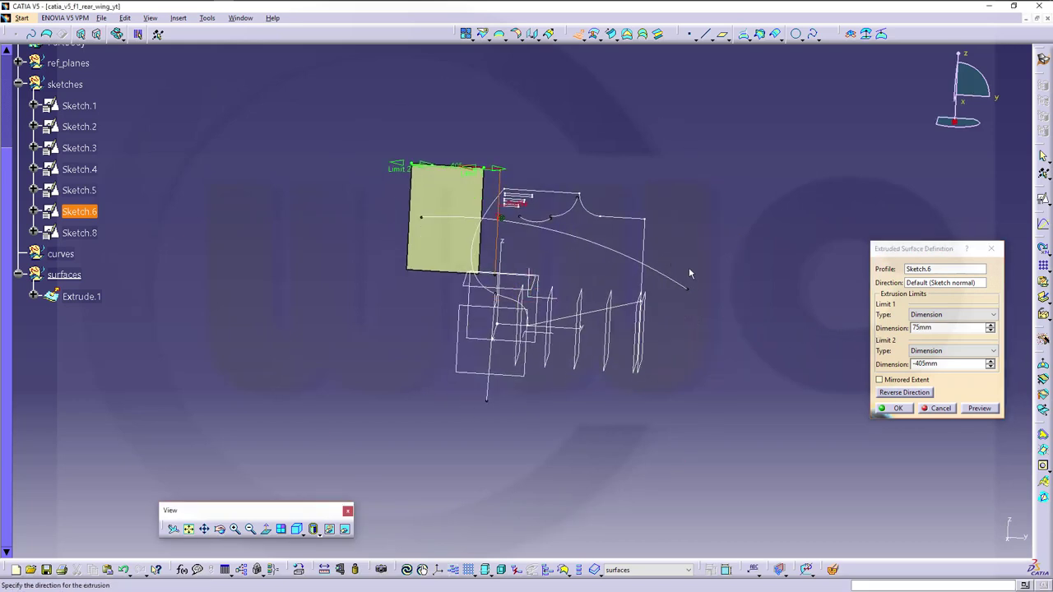
pyautogui.click(960, 338)
pyautogui.write('7')
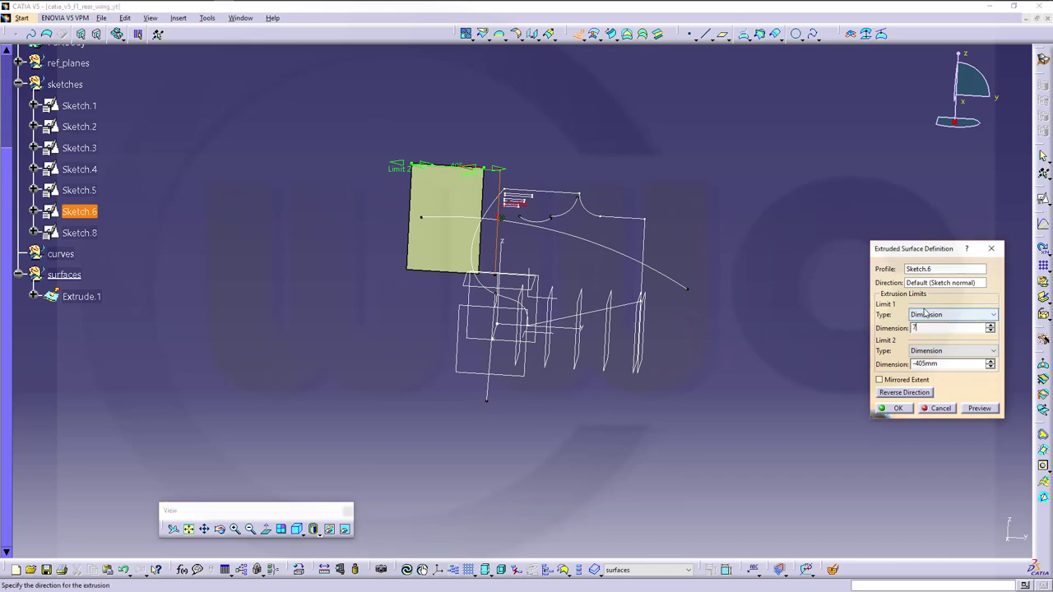
pyautogui.press('Return')
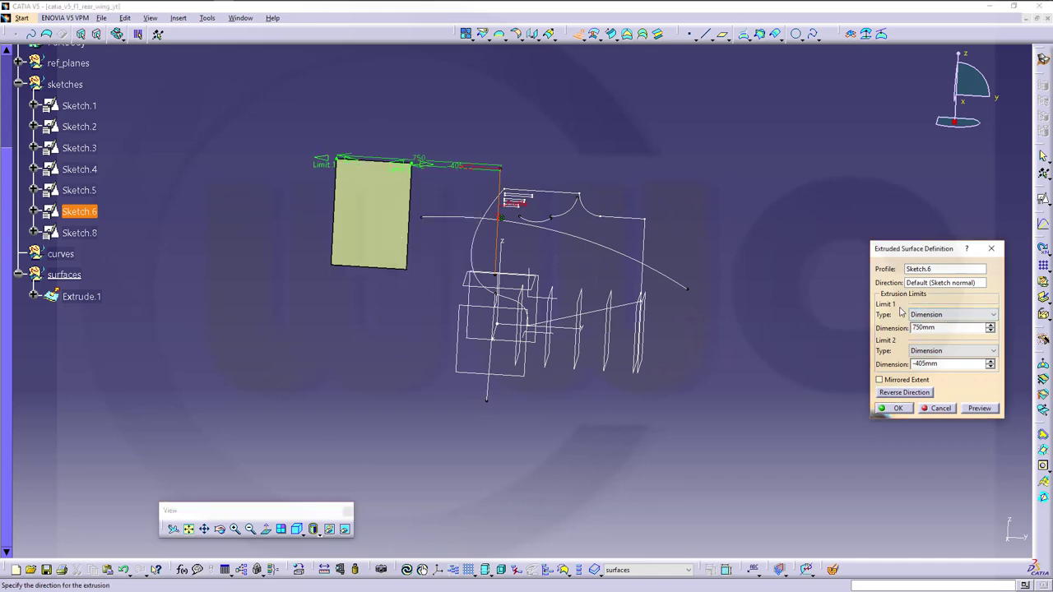
pyautogui.tripleClick(928, 364)
pyautogui.write('750')
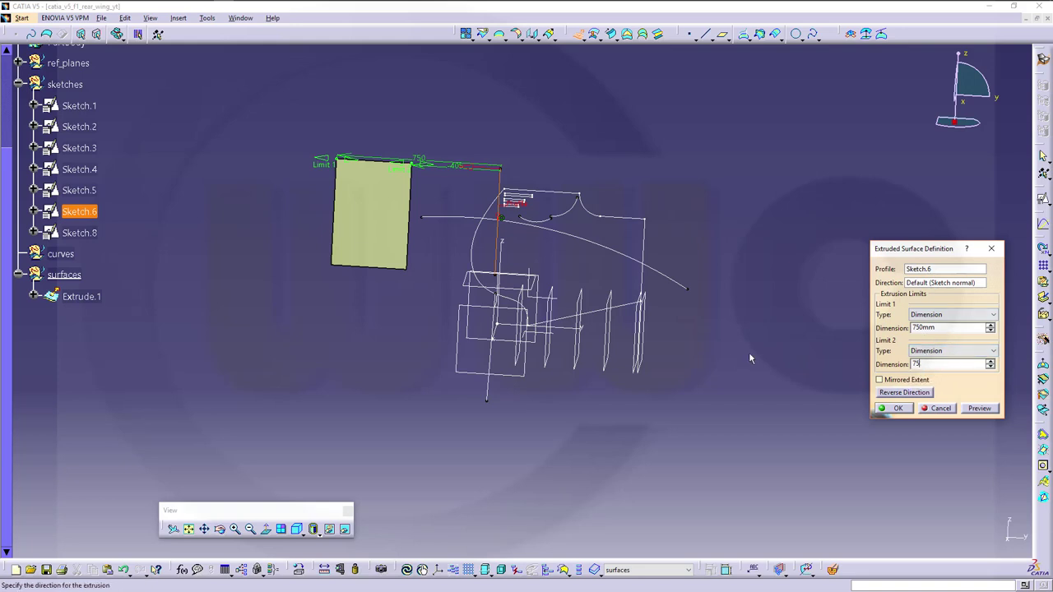
pyautogui.press('Return')
# Reduce the Sketch.6 extrusion's first limit to 150 mm, change it to 200 mm, and create the surface
pyautogui.tripleClick(952, 328)
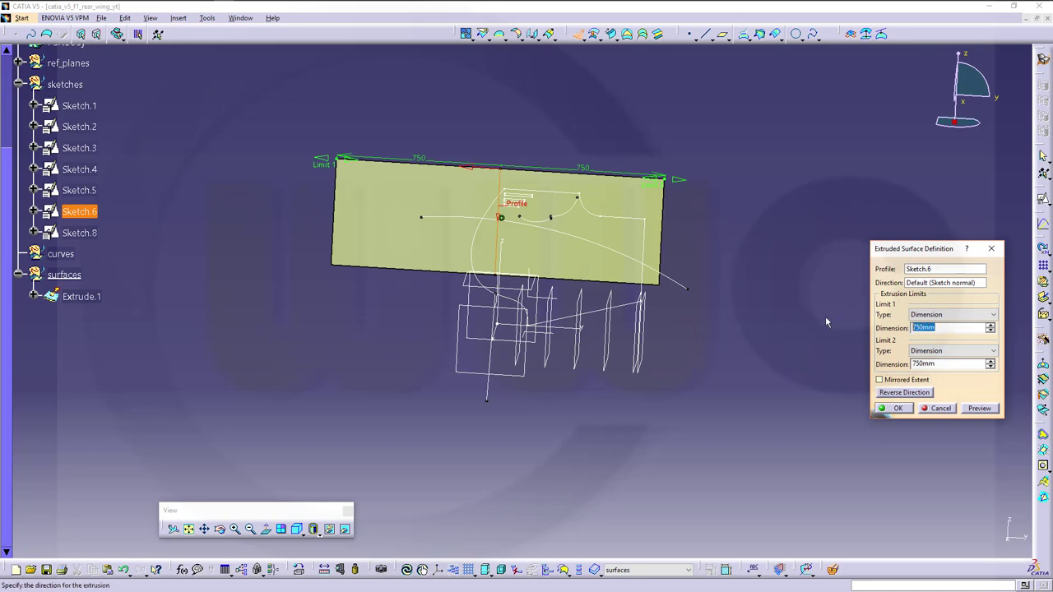
pyautogui.write('150')
pyautogui.press('Return')
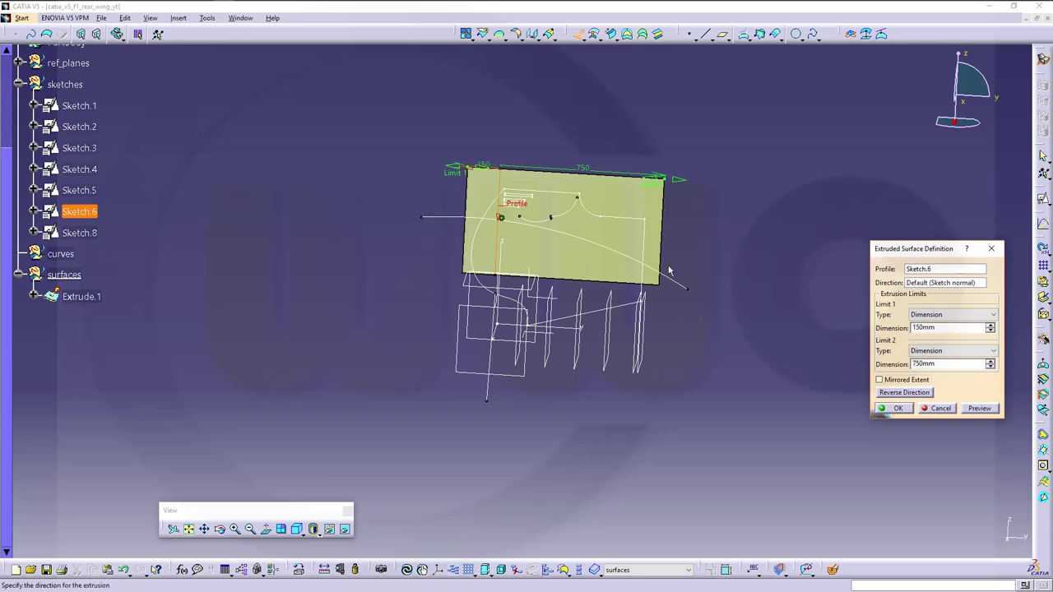
pyautogui.moveTo(672, 272); pyautogui.dragTo(651, 277, button='middle')
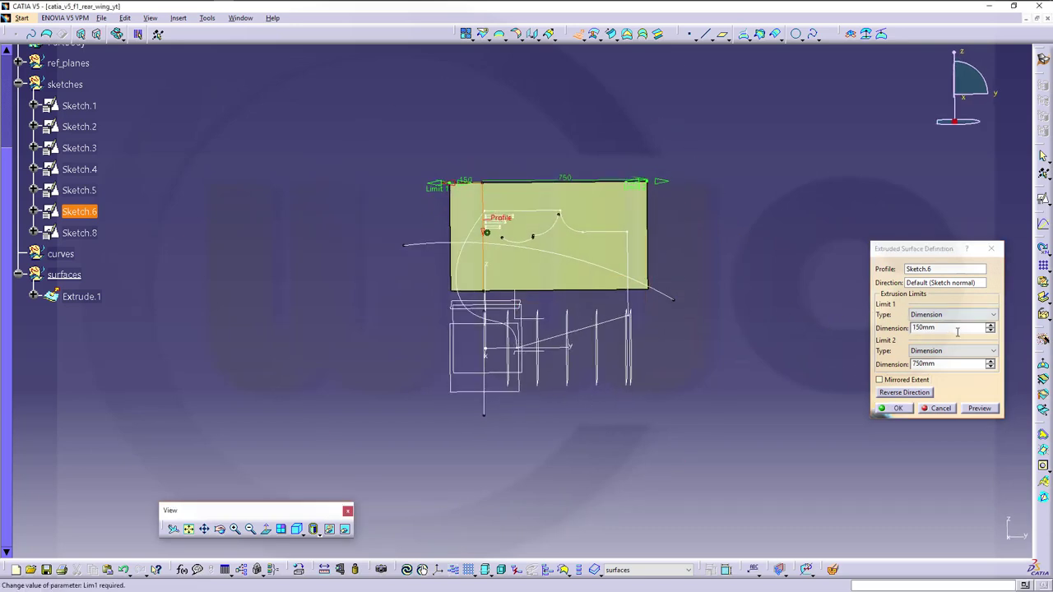
pyautogui.moveTo(952, 328); pyautogui.dragTo(872, 329)
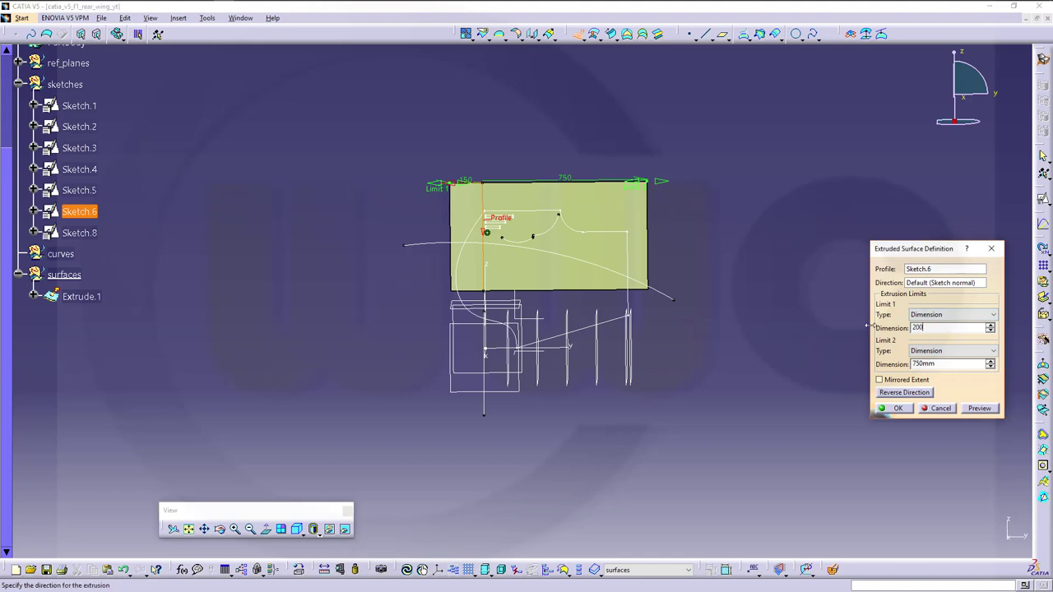
pyautogui.write('200')
pyautogui.press('Return')
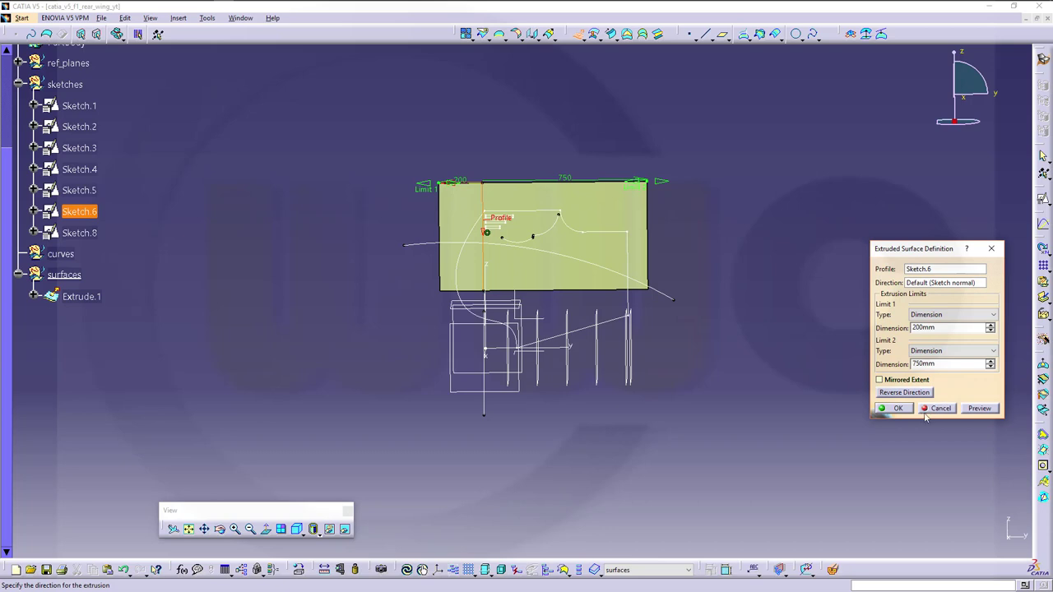
pyautogui.click(896, 409)
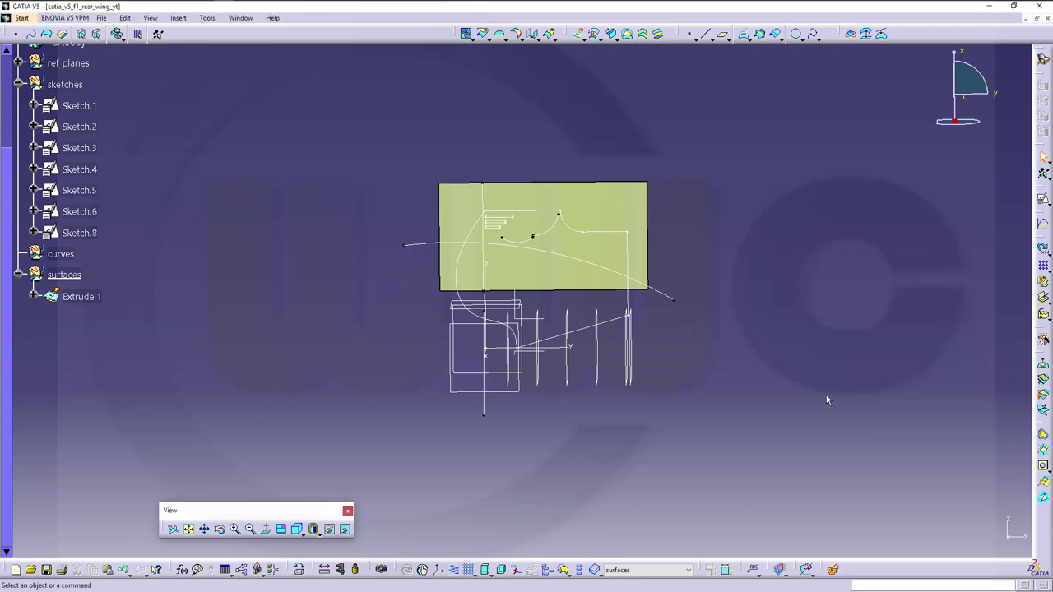
# Extrude the slanted Sketch.8 line into a surface with limits of 200 mm and 750 mm
pyautogui.moveTo(305, 338)
pyautogui.mouseDown(button='middle')
pyautogui.moveTo(376, 370)
pyautogui.moveTo(628, 433)
pyautogui.mouseUp(button='middle')
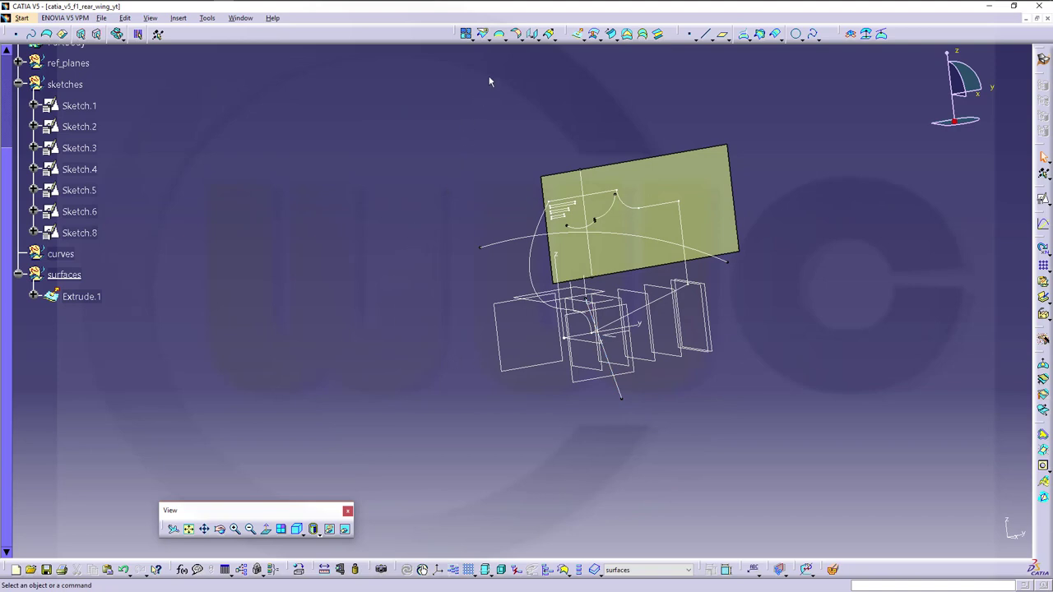
pyautogui.click(578, 34)
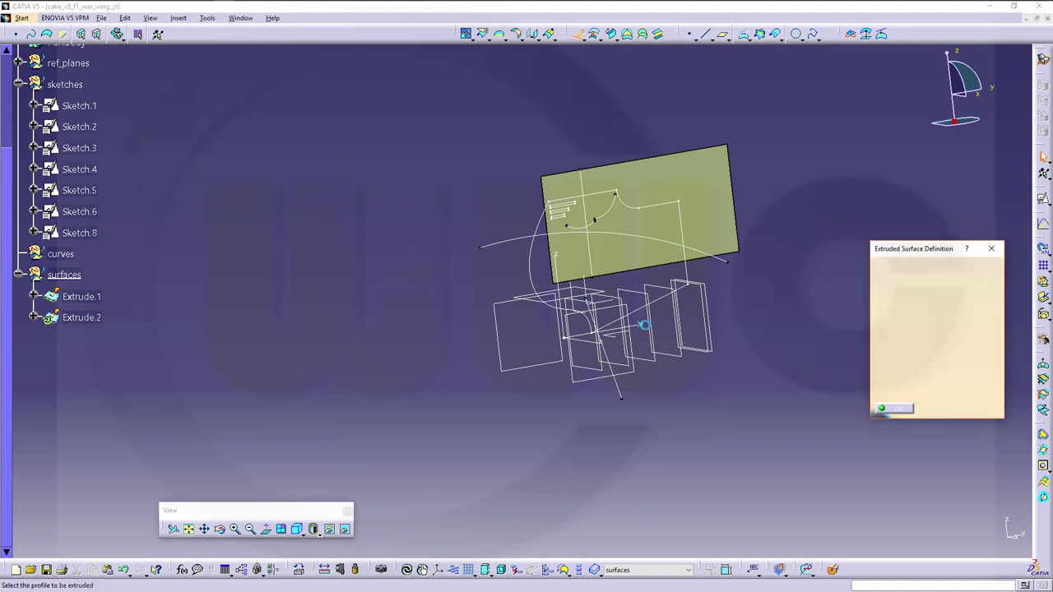
pyautogui.click(622, 398)
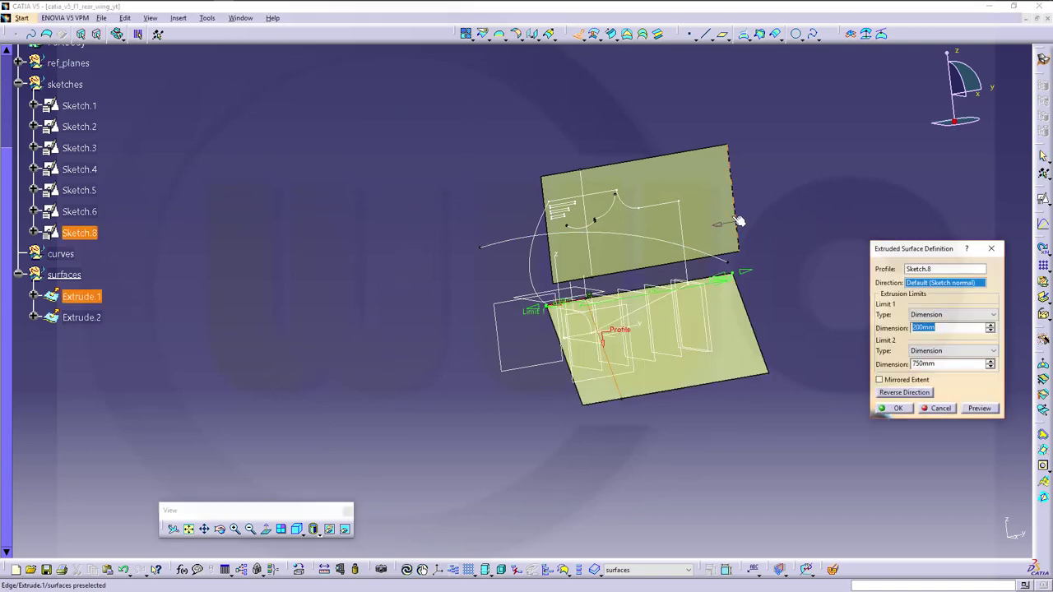
pyautogui.click(898, 409)
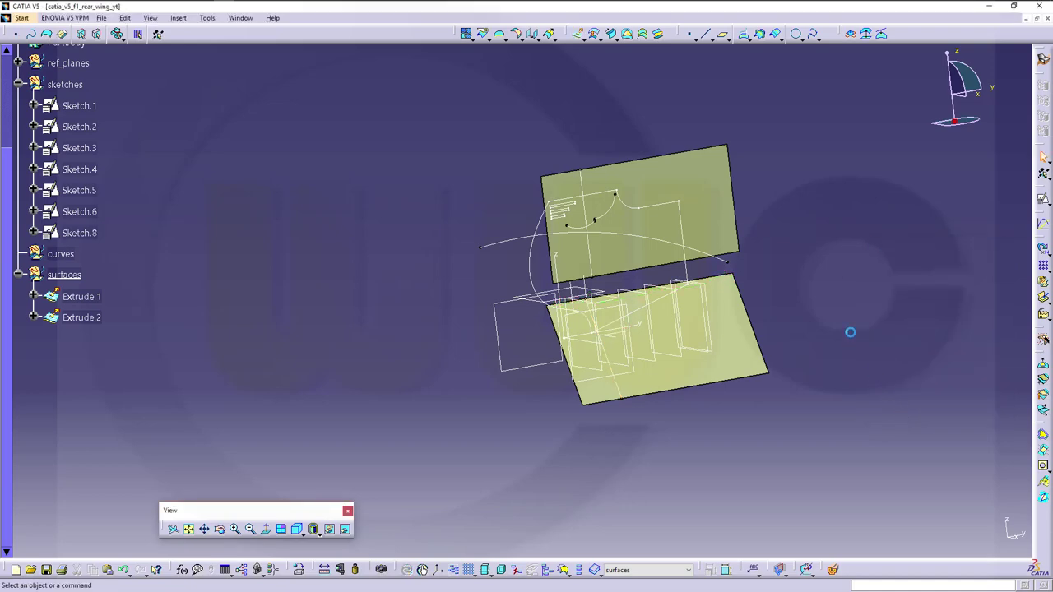
# Extrude the Sketch.2 arc into a surface with the first limit at 0 mm and the second at 750 mm
pyautogui.moveTo(917, 330); pyautogui.dragTo(494, 371, button='middle')
pyautogui.moveTo(279, 287)
pyautogui.mouseDown(button='middle')
pyautogui.moveTo(301, 271)
pyautogui.moveTo(337, 271)
pyautogui.moveTo(334, 291)
pyautogui.moveTo(292, 298)
pyautogui.mouseUp(button='middle')
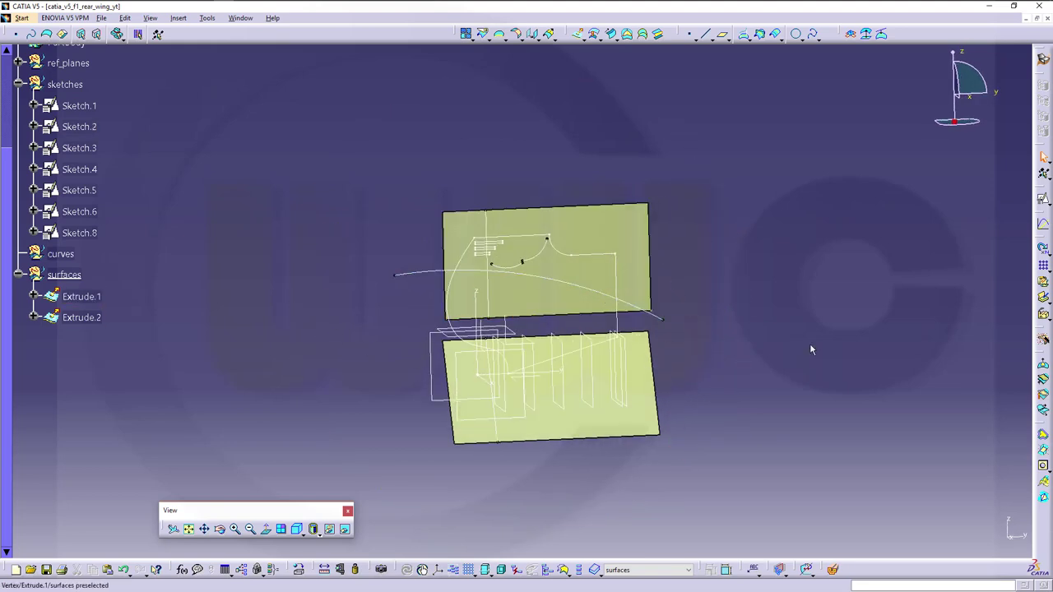
pyautogui.moveTo(351, 238); pyautogui.dragTo(383, 258, button='middle')
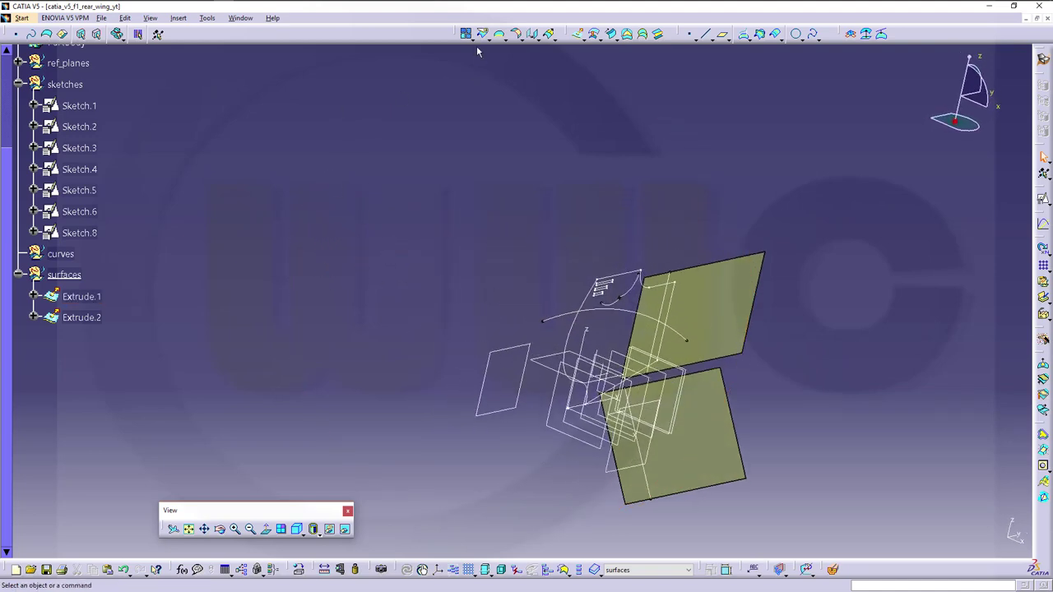
pyautogui.click(578, 33)
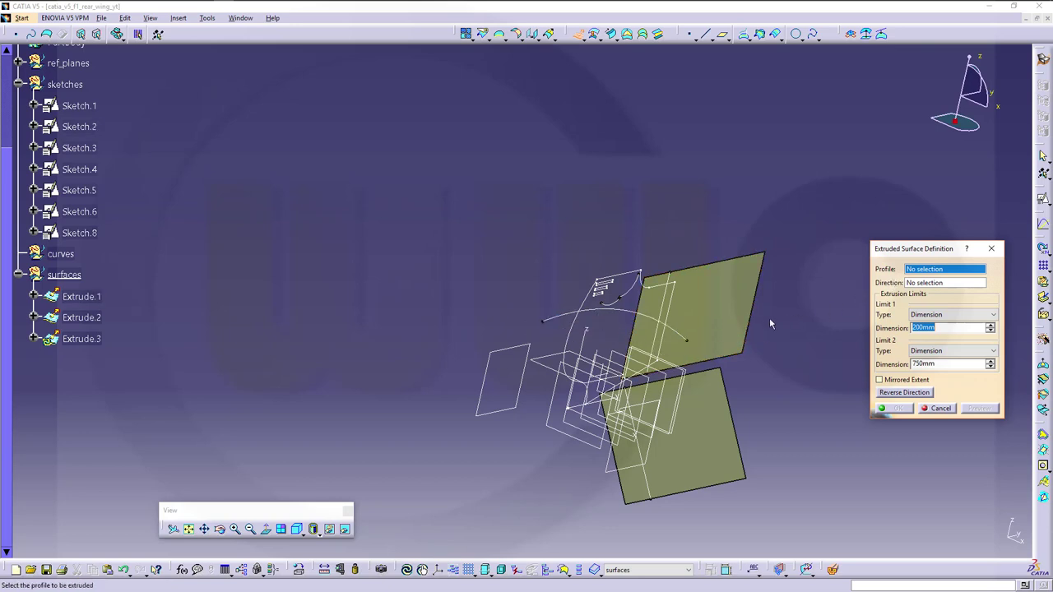
pyautogui.click(557, 324)
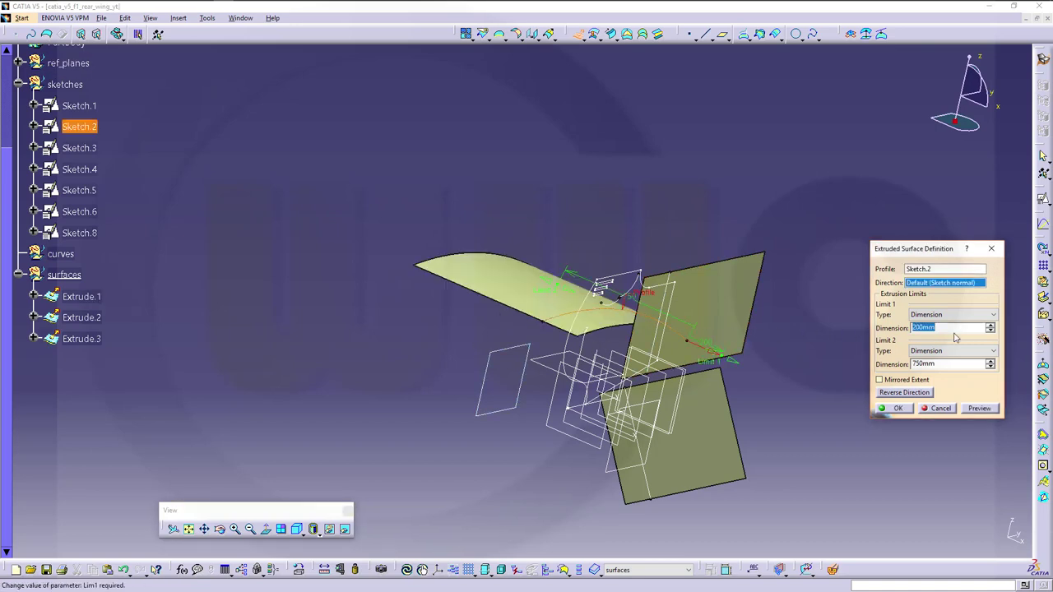
pyautogui.write('0')
pyautogui.click(946, 364)
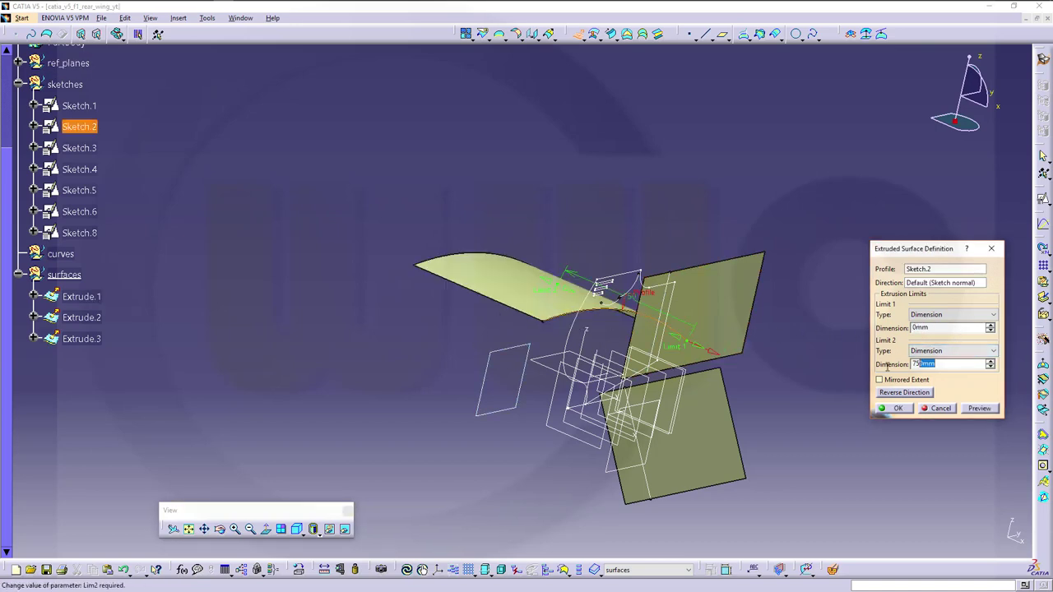
pyautogui.moveTo(823, 370); pyautogui.dragTo(746, 379, button='middle')
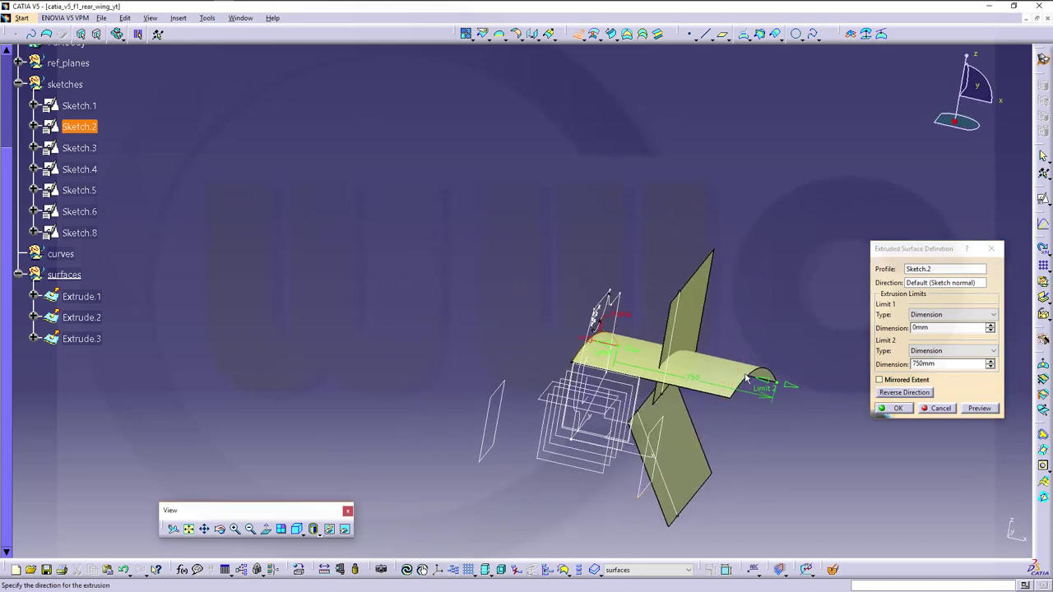
pyautogui.click(895, 409)
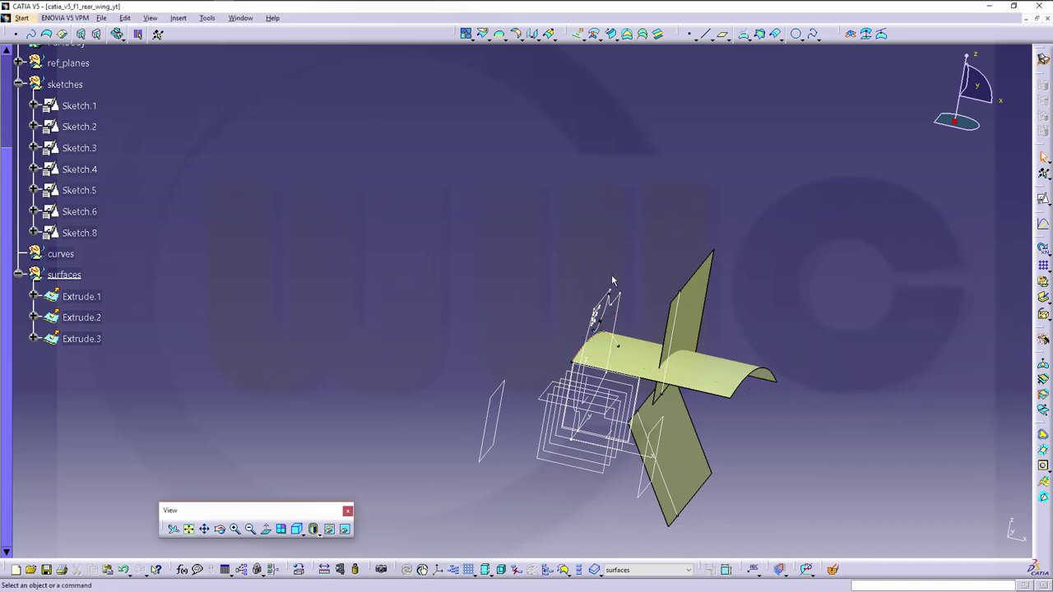
pyautogui.moveTo(615, 281)
pyautogui.mouseDown(button='middle')
pyautogui.moveTo(512, 283)
pyautogui.moveTo(459, 217)
pyautogui.moveTo(745, 282)
pyautogui.moveTo(802, 337)
pyautogui.moveTo(761, 360)
pyautogui.moveTo(539, 272)
pyautogui.moveTo(463, 310)
pyautogui.moveTo(451, 306)
pyautogui.mouseUp(button='middle')
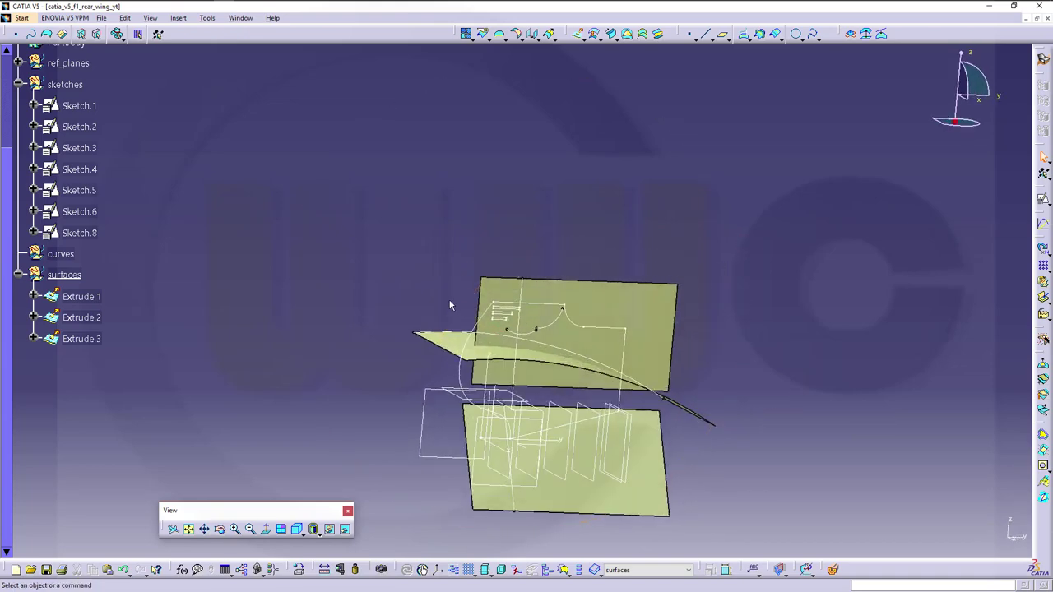
pyautogui.click(564, 301)
pyautogui.moveTo(564, 301); pyautogui.dragTo(558, 343, button='middle')
pyautogui.click(786, 455)
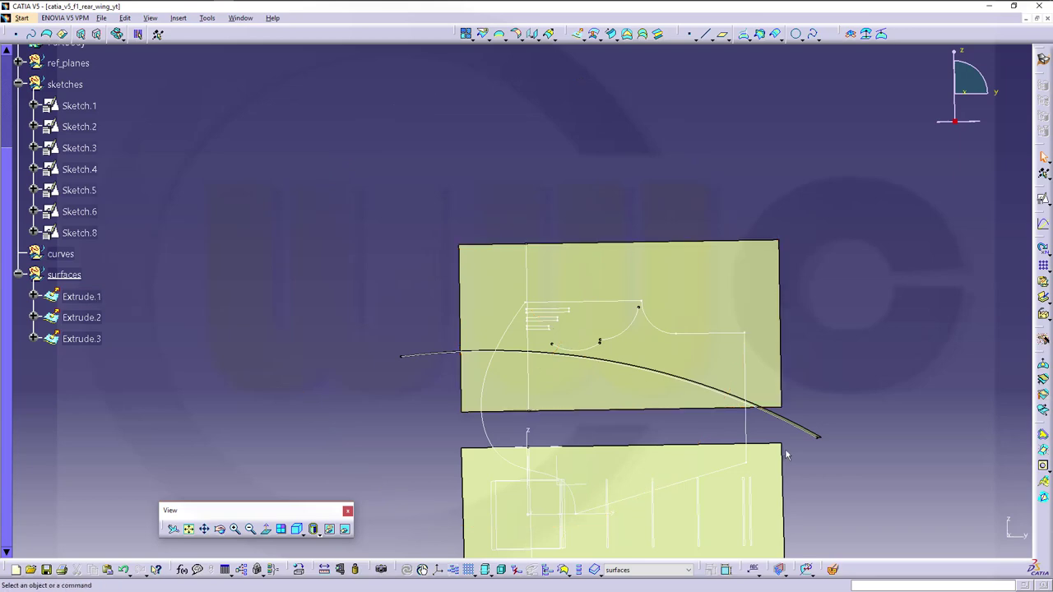
pyautogui.moveTo(768, 447); pyautogui.dragTo(769, 334, button='middle')
pyautogui.moveTo(411, 261); pyautogui.dragTo(431, 272, button='middle')
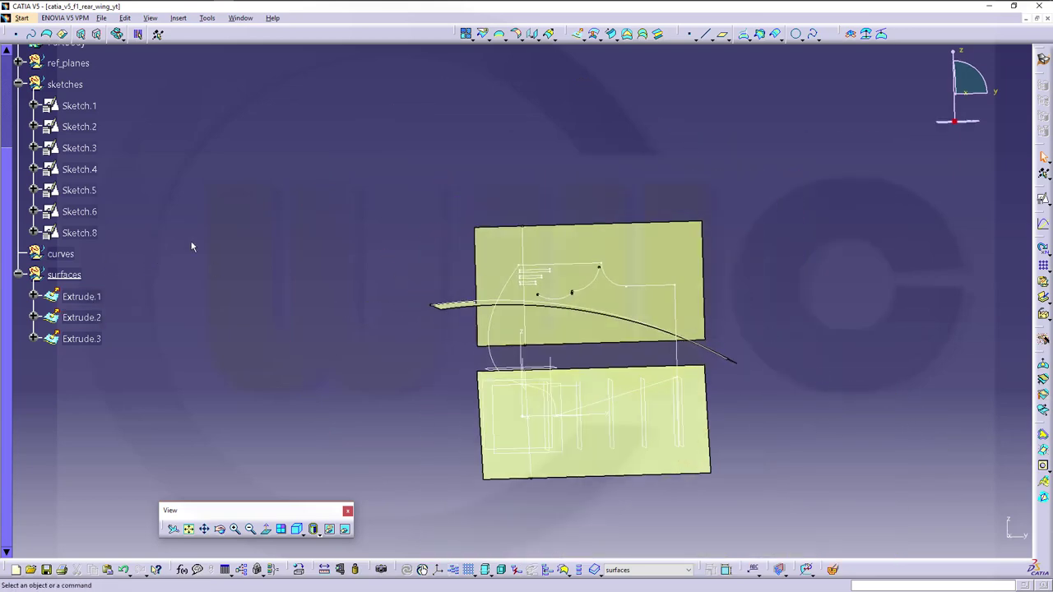
# Create an offset surface from the curved Extrude.3 surface
pyautogui.click(594, 33)
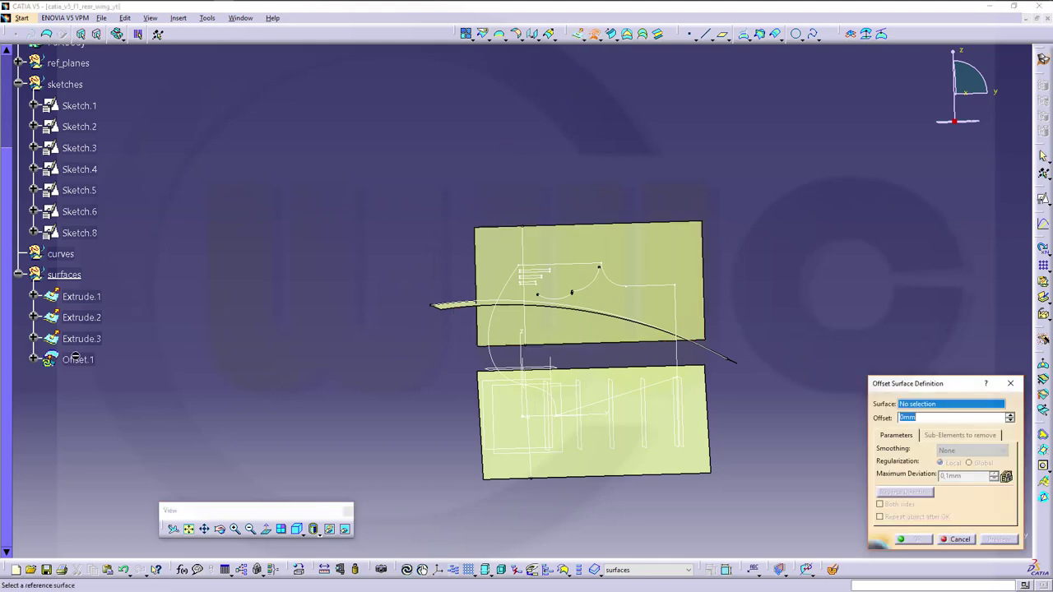
pyautogui.click(82, 340)
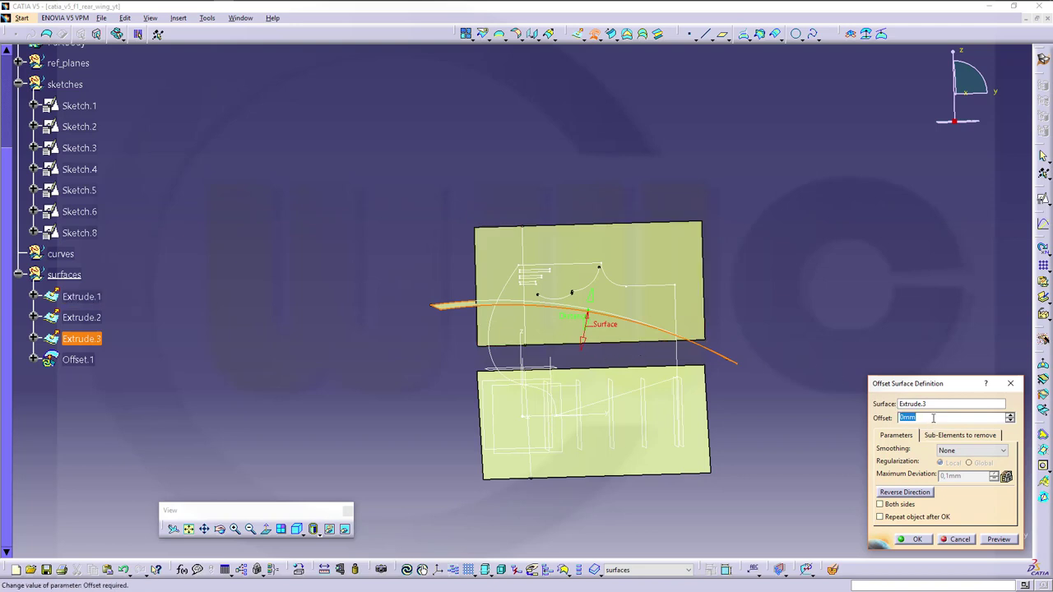
pyautogui.press('Return')
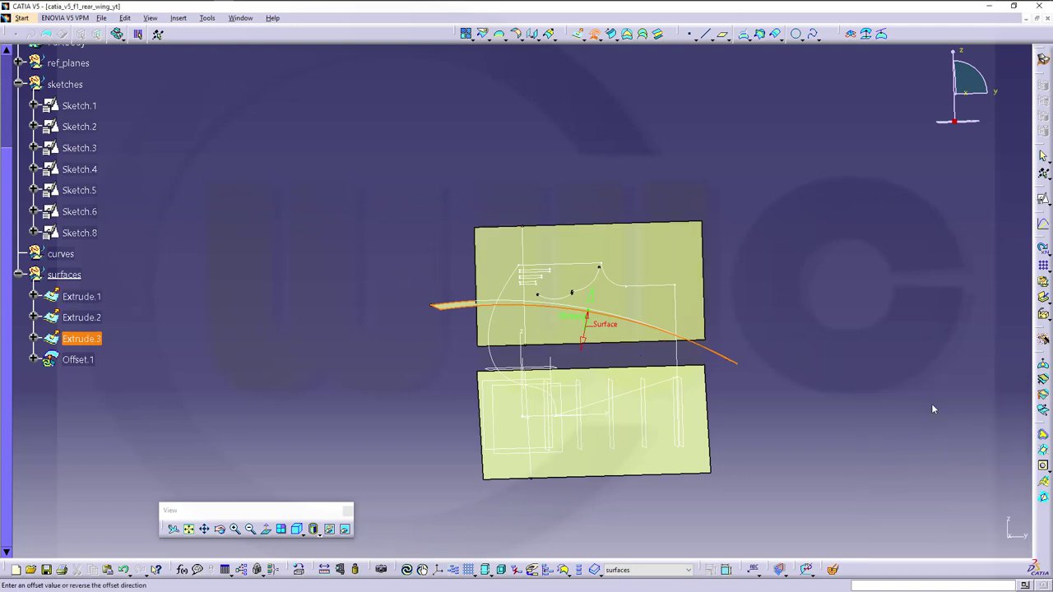
# Split the vertical Extrude.1 surface with Extrude.3, keeping the portion above the curved surface
pyautogui.moveTo(758, 372); pyautogui.dragTo(568, 302, button='middle')
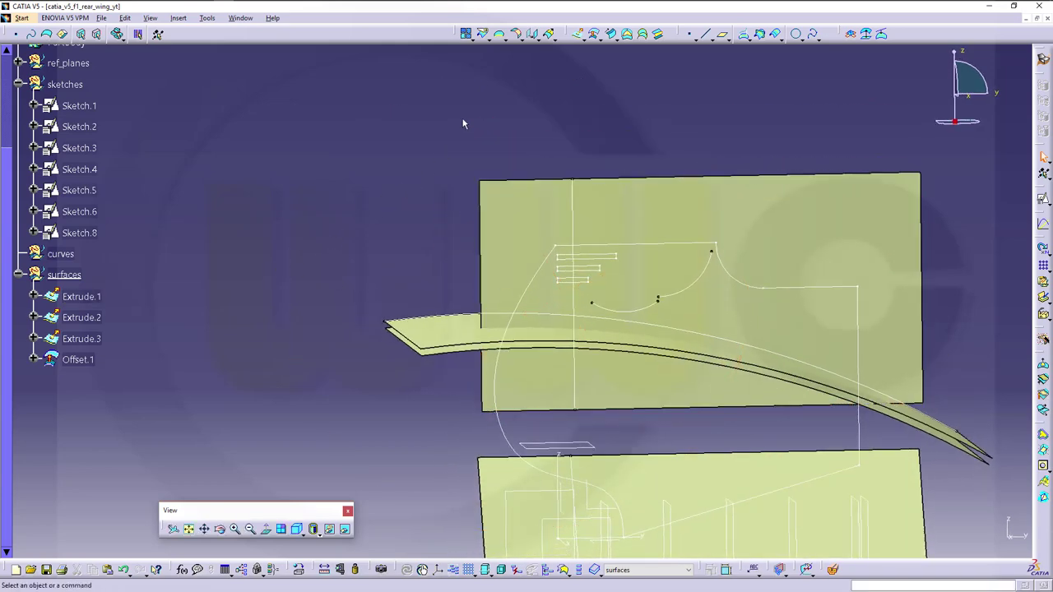
pyautogui.click(487, 38)
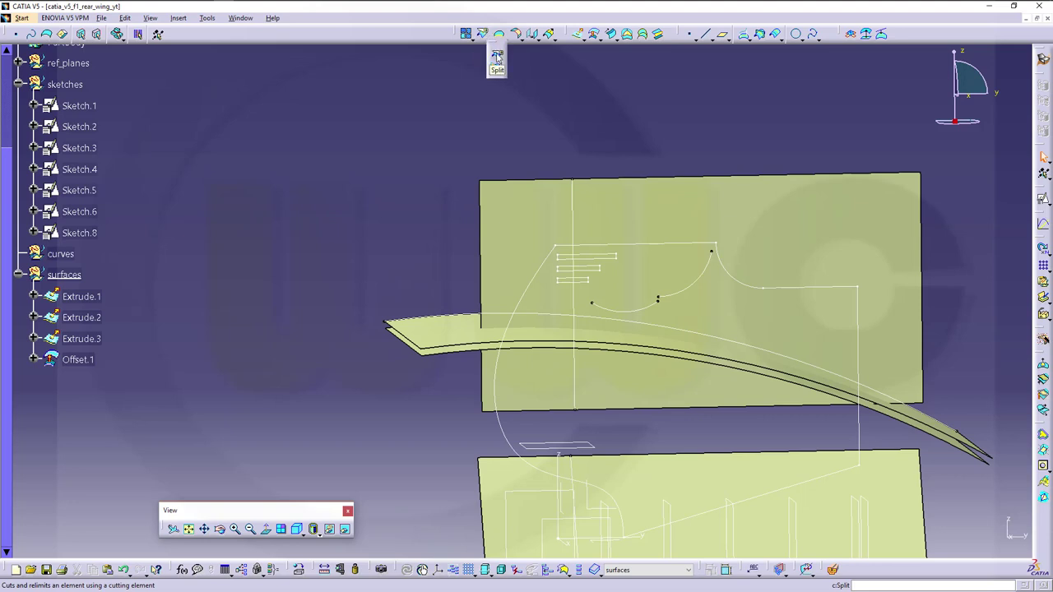
pyautogui.click(497, 56)
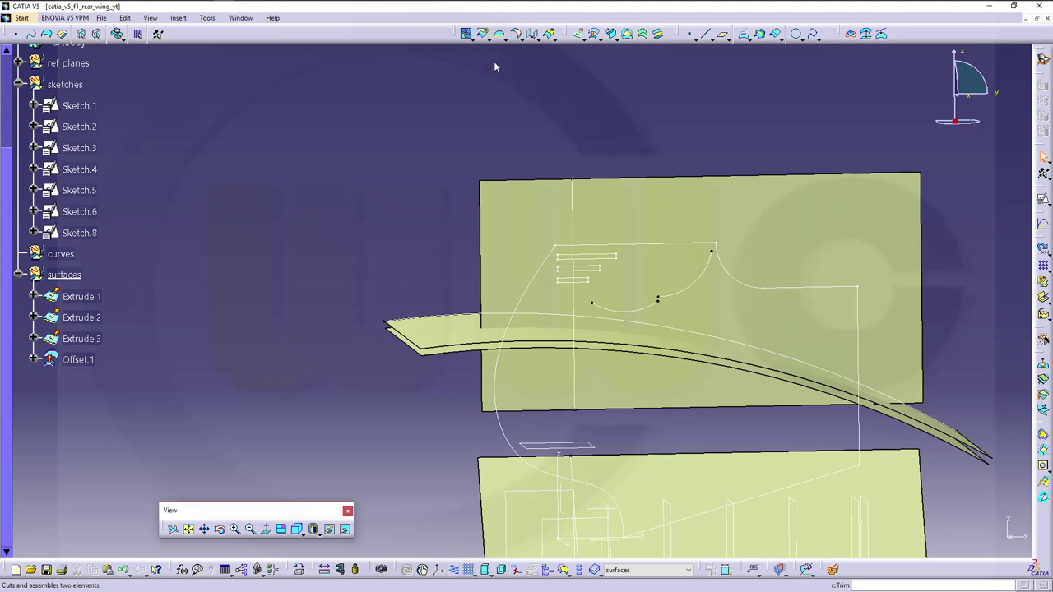
pyautogui.click(793, 237)
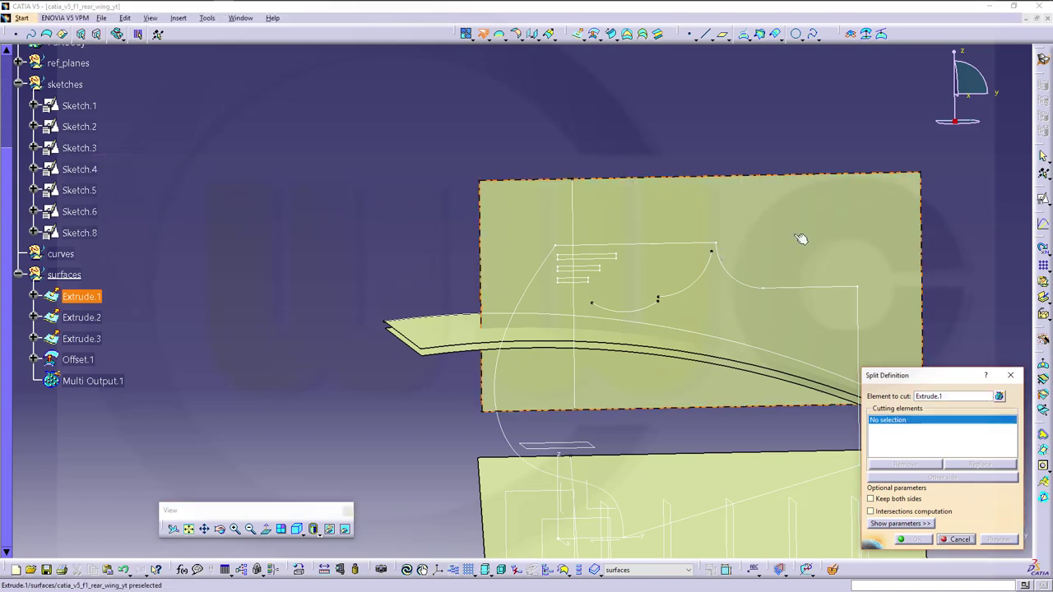
pyautogui.click(424, 335)
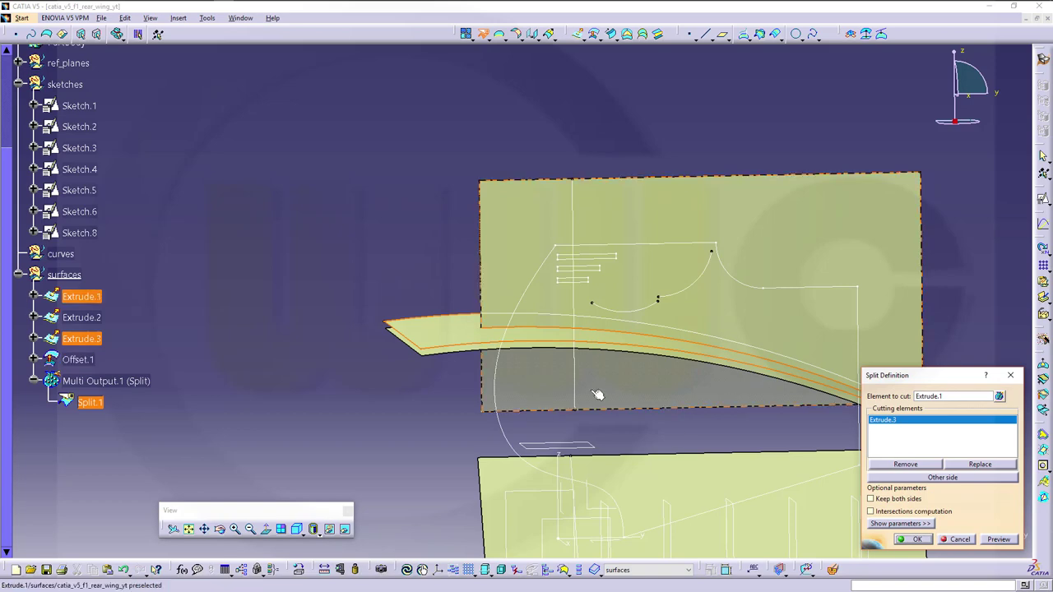
pyautogui.moveTo(458, 262); pyautogui.dragTo(362, 215, button='middle')
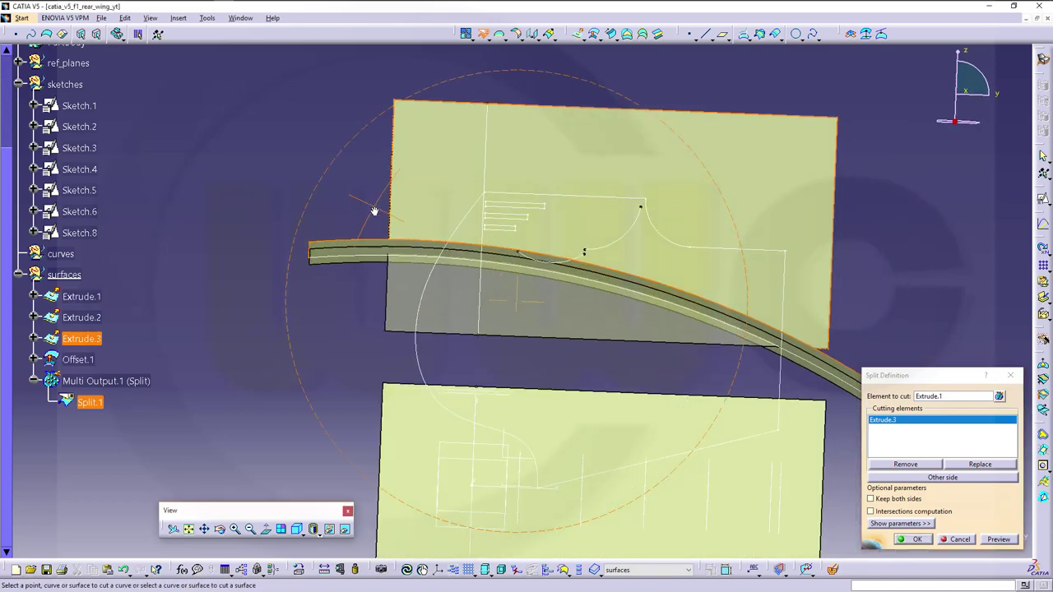
pyautogui.click(917, 540)
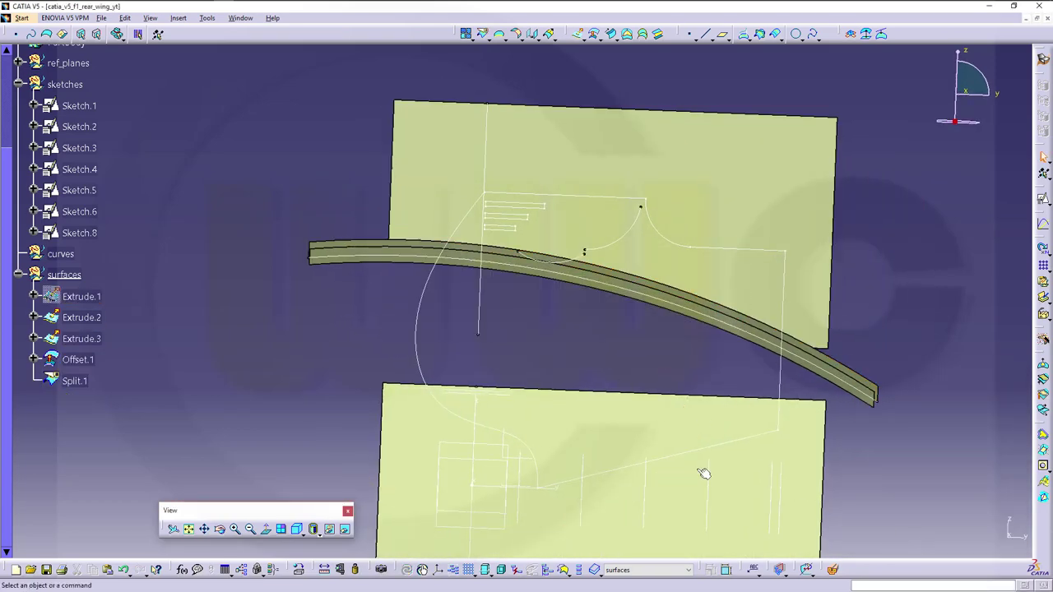
# Make the sketches set current and start a positioned sketch on the XY plane of the absolute axis system
pyautogui.moveTo(439, 298)
pyautogui.mouseDown(button='middle')
pyautogui.moveTo(413, 329)
pyautogui.moveTo(616, 305)
pyautogui.moveTo(623, 313)
pyautogui.moveTo(597, 262)
pyautogui.moveTo(650, 302)
pyautogui.moveTo(626, 259)
pyautogui.moveTo(501, 259)
pyautogui.moveTo(486, 244)
pyautogui.moveTo(494, 279)
pyautogui.moveTo(452, 256)
pyautogui.moveTo(502, 242)
pyautogui.moveTo(534, 336)
pyautogui.moveTo(519, 410)
pyautogui.mouseUp(button='middle')
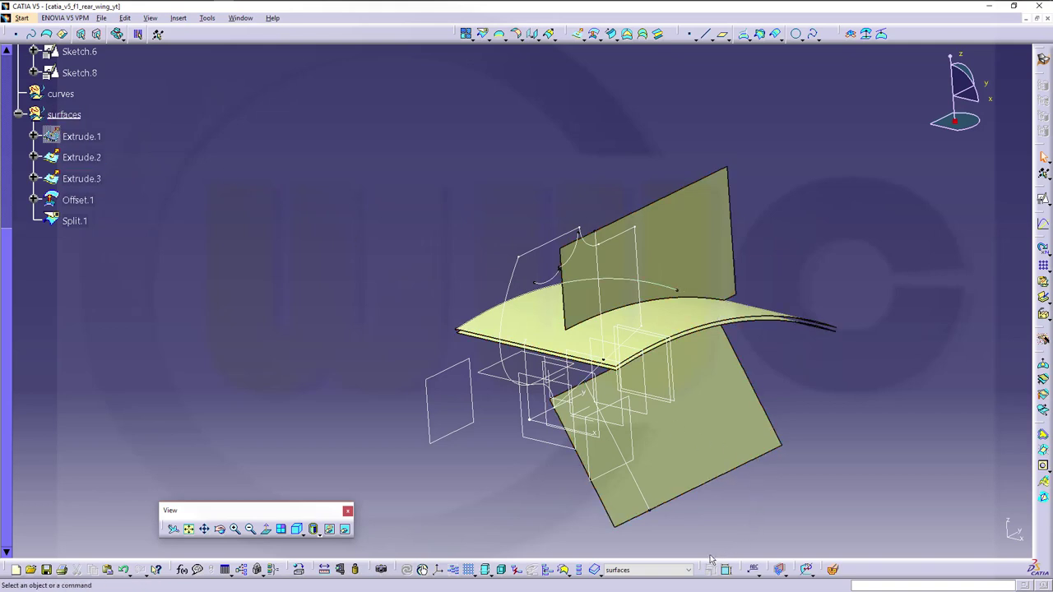
pyautogui.click(690, 569)
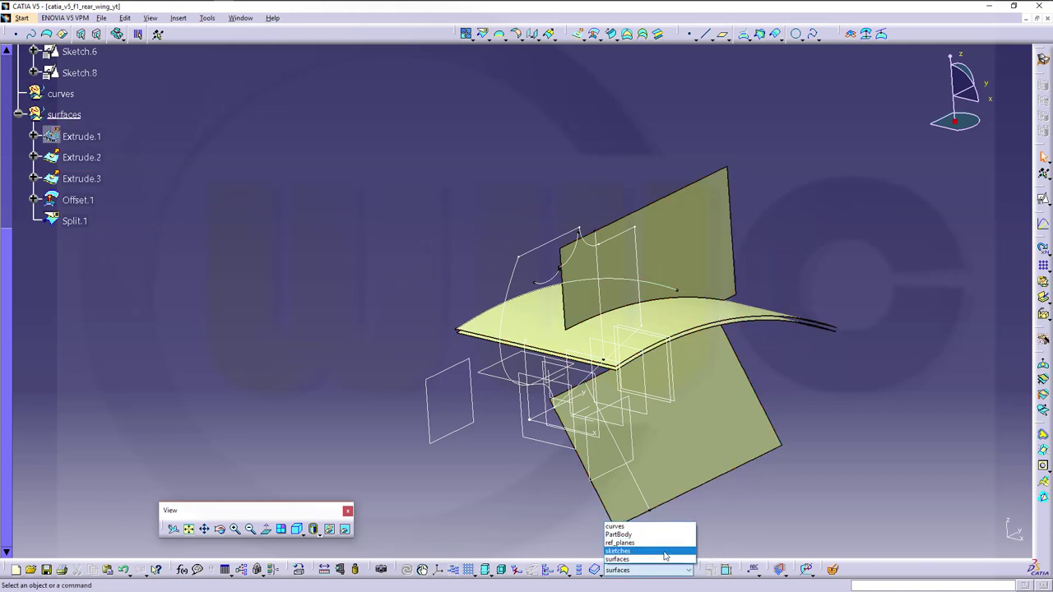
pyautogui.click(626, 551)
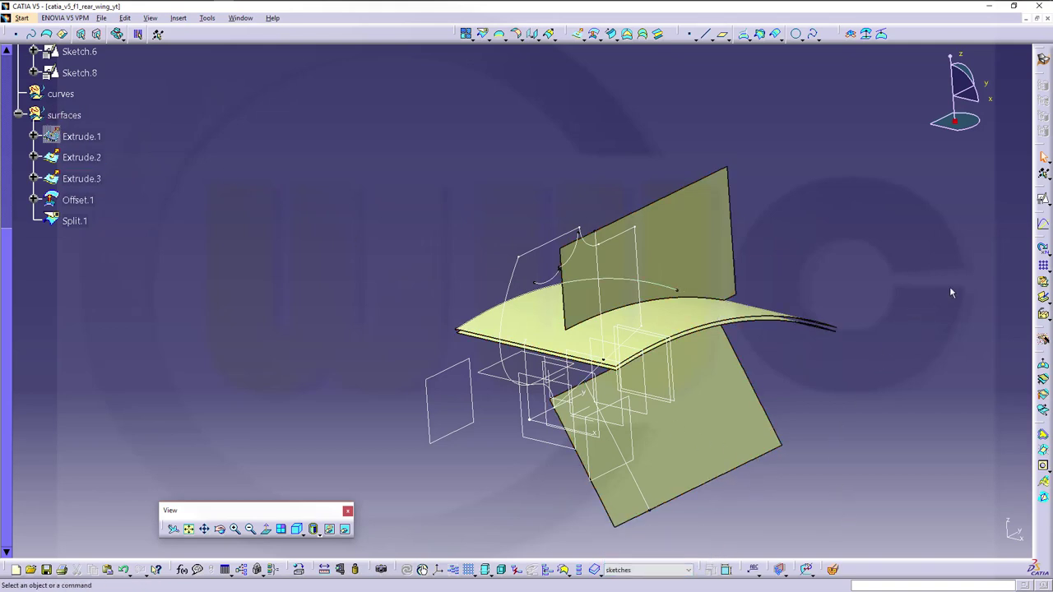
pyautogui.click(1043, 199)
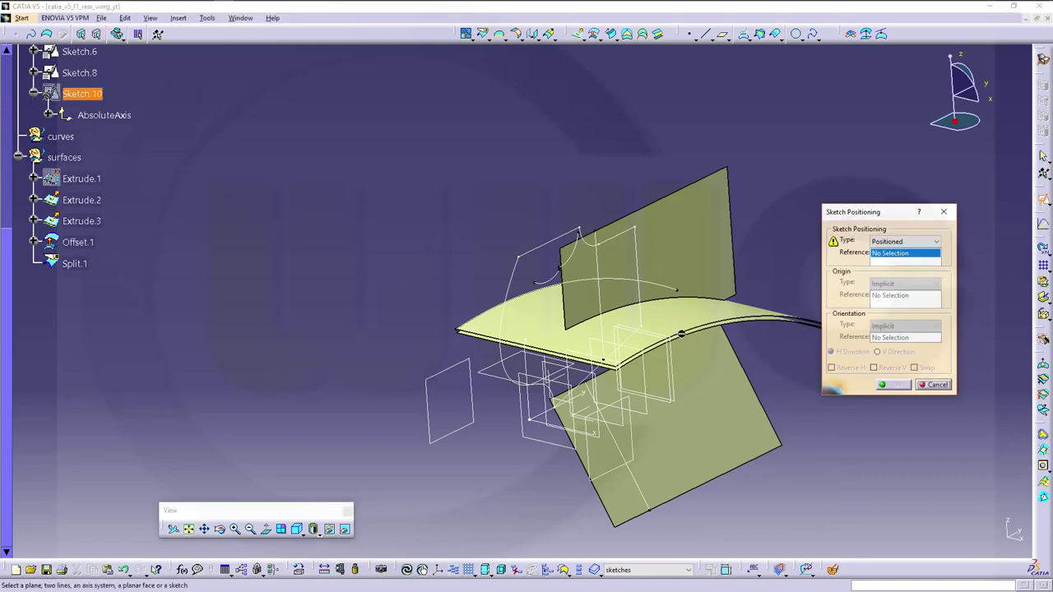
pyautogui.click(584, 416)
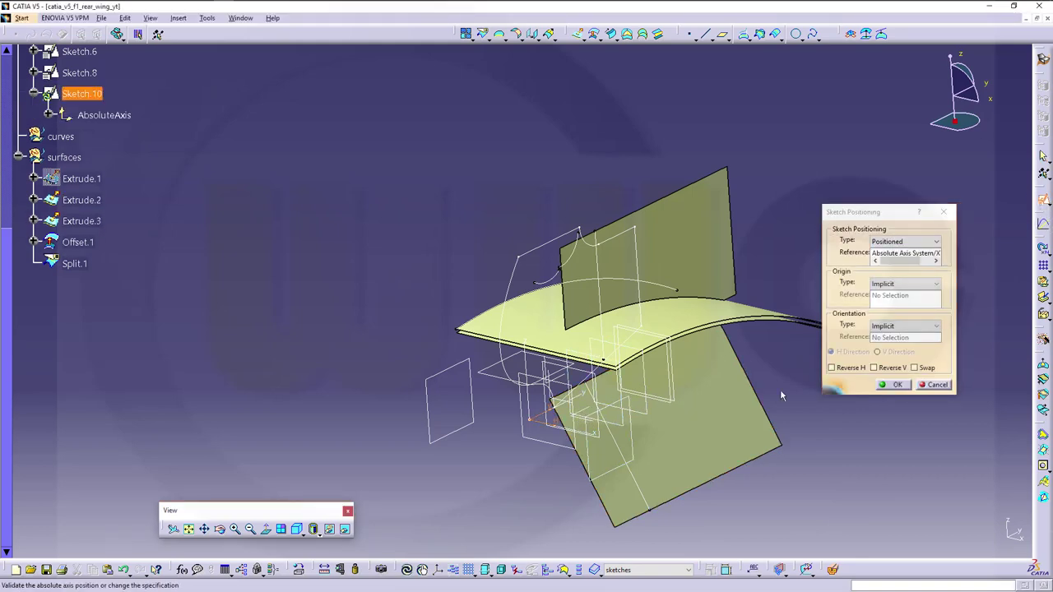
pyautogui.click(895, 385)
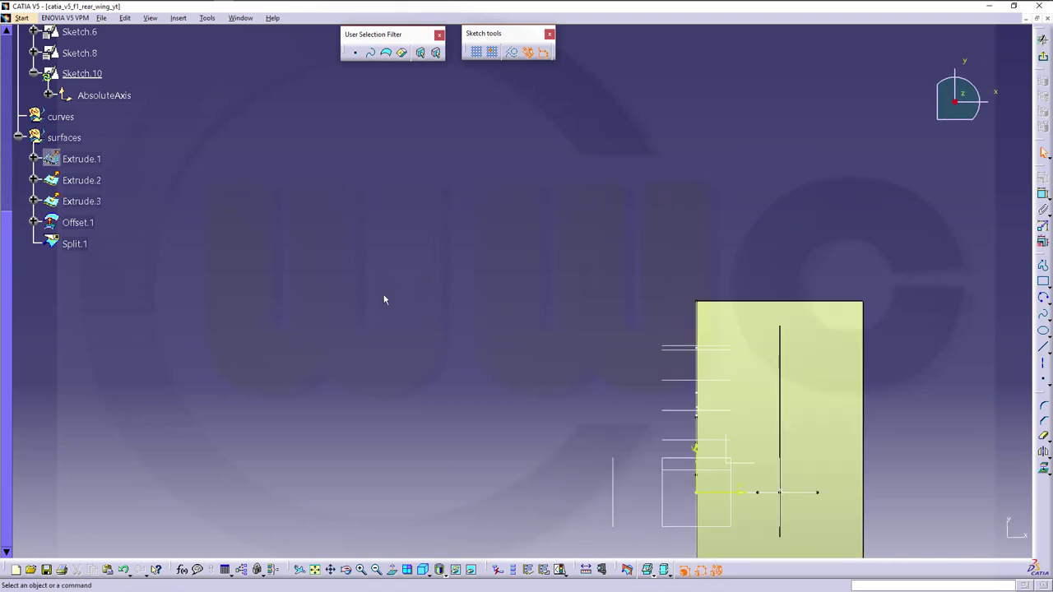
# Hide the surfaces set and the new sketch's absolute axis
pyautogui.rightClick(72, 150)
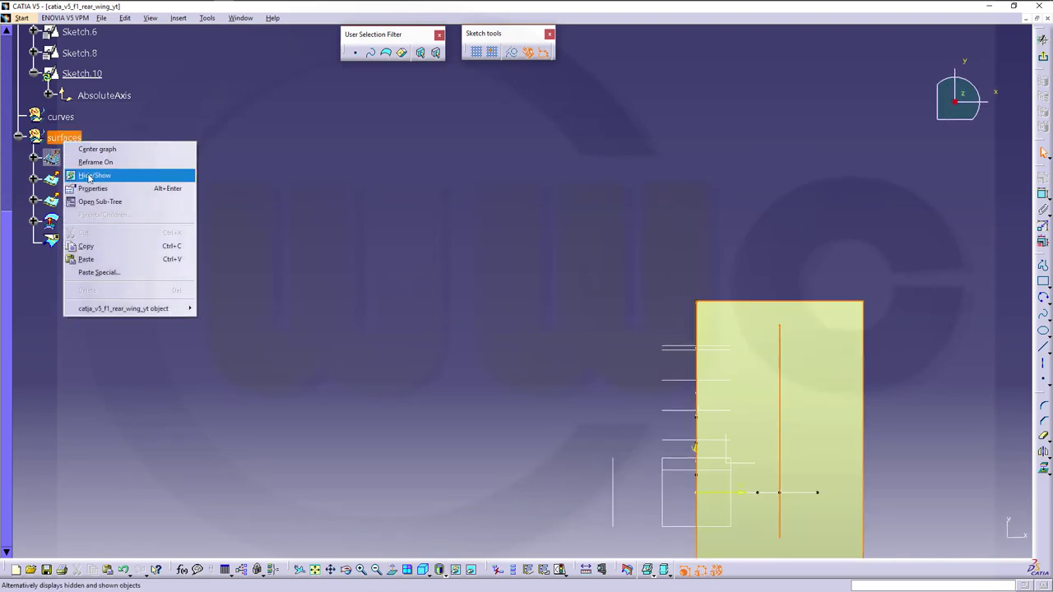
pyautogui.click(97, 173)
pyautogui.moveTo(682, 431); pyautogui.dragTo(752, 501)
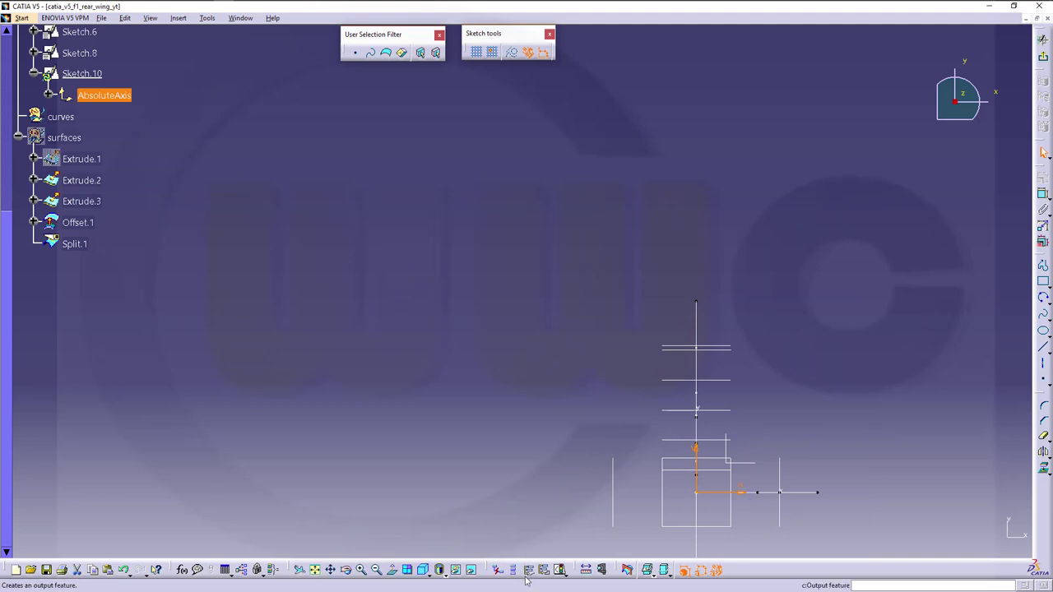
pyautogui.click(595, 529)
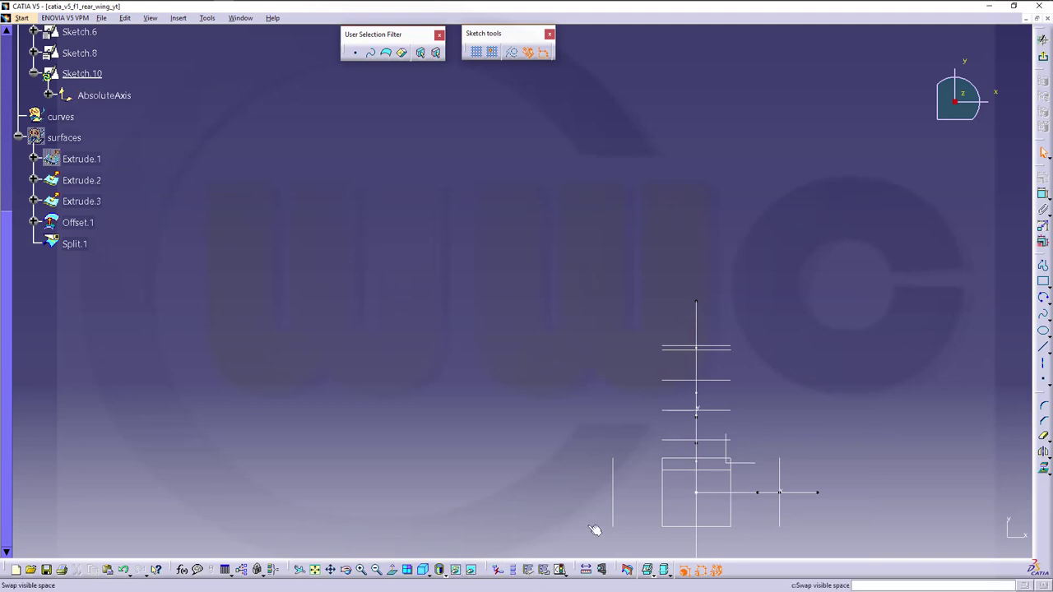
# Sketch a construction rectangle about 104 mm wide and 250 mm high, above the far end of the horizontal reference line
pyautogui.moveTo(874, 500)
pyautogui.mouseDown(button='middle')
pyautogui.moveTo(932, 509)
pyautogui.moveTo(560, 321)
pyautogui.moveTo(571, 334)
pyautogui.moveTo(597, 311)
pyautogui.mouseUp(button='middle')
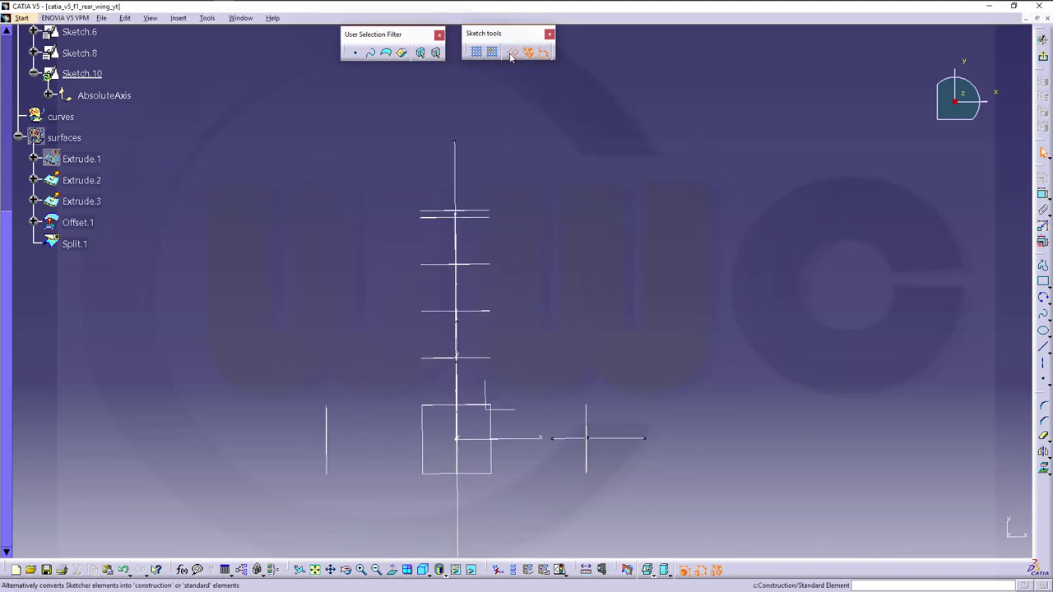
pyautogui.click(1040, 283)
pyautogui.click(633, 336)
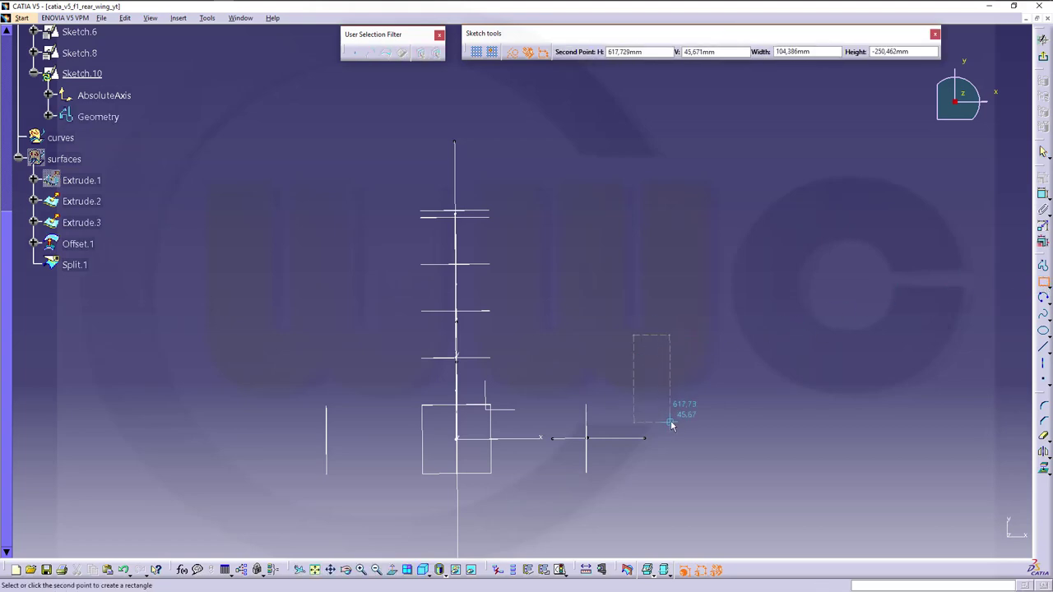
pyautogui.click(670, 421)
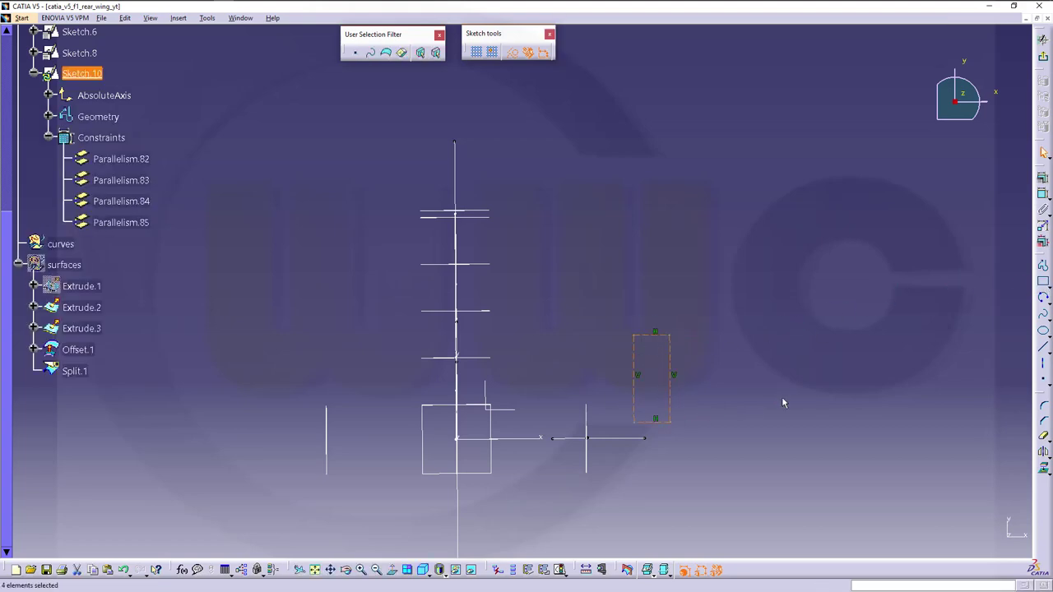
# Delete the construction rectangle's four parallelism constraints
pyautogui.click(122, 160)
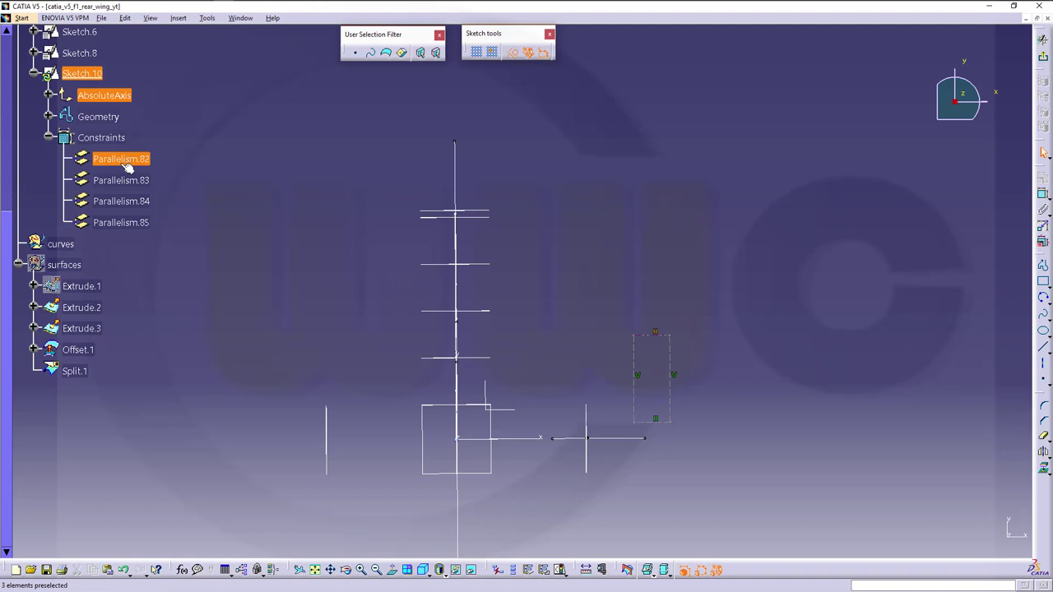
pyautogui.keyDown('shift'); pyautogui.click(132, 224); pyautogui.keyUp('shift')
pyautogui.press('Delete')
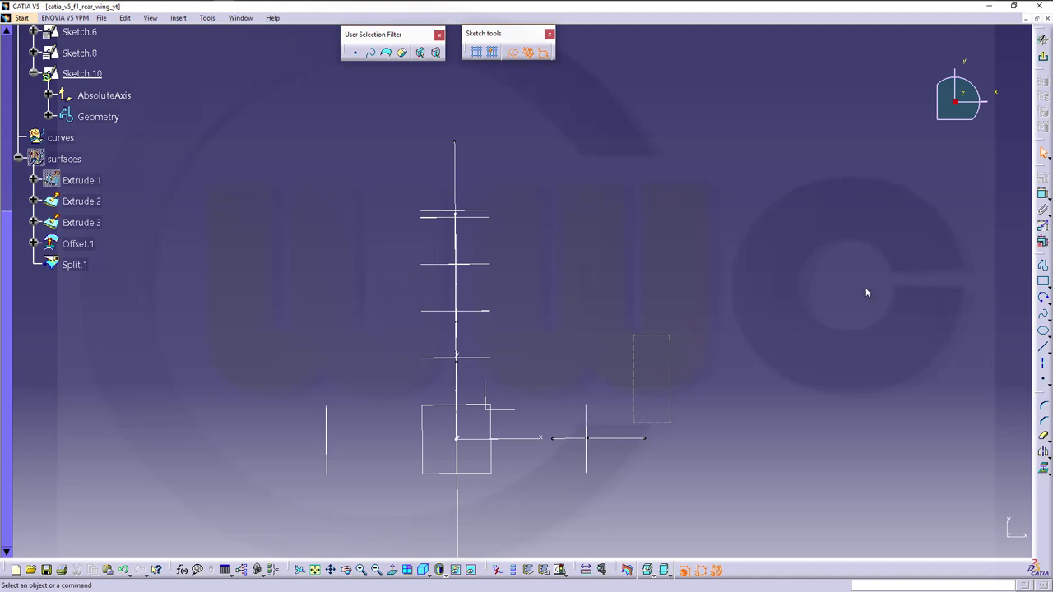
# Sketch a profile from the rectangle's lower-right to upper-left corner, a vertical line about 63 mm long plus two tangent arcs, and delete its parallelism constraint
pyautogui.keyDown('ctrl'); pyautogui.moveTo(954, 400); pyautogui.dragTo(735, 233, button='middle'); pyautogui.keyUp('ctrl')
pyautogui.click(1044, 266)
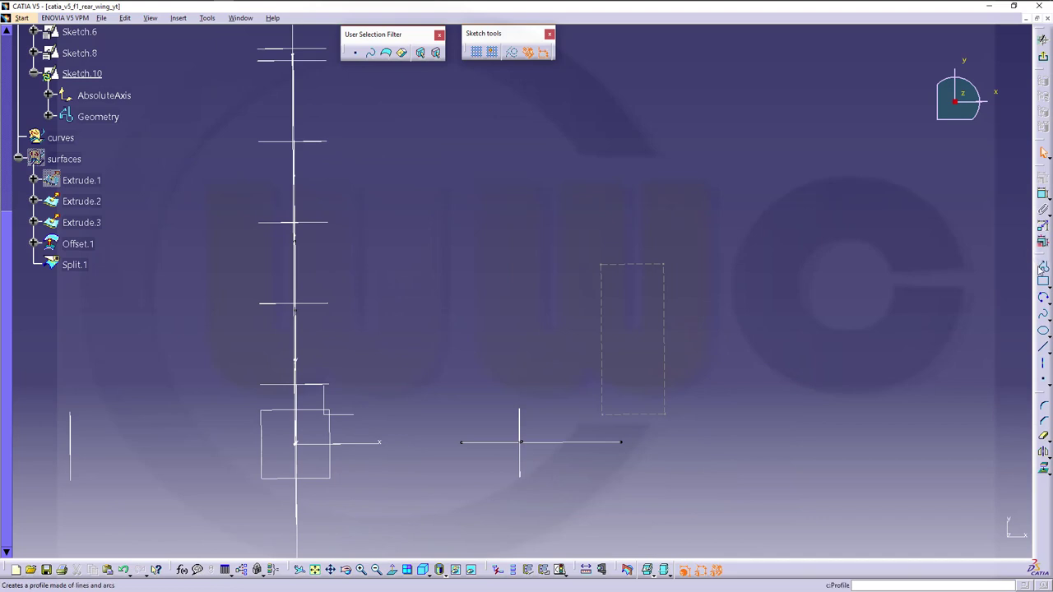
pyautogui.click(665, 417)
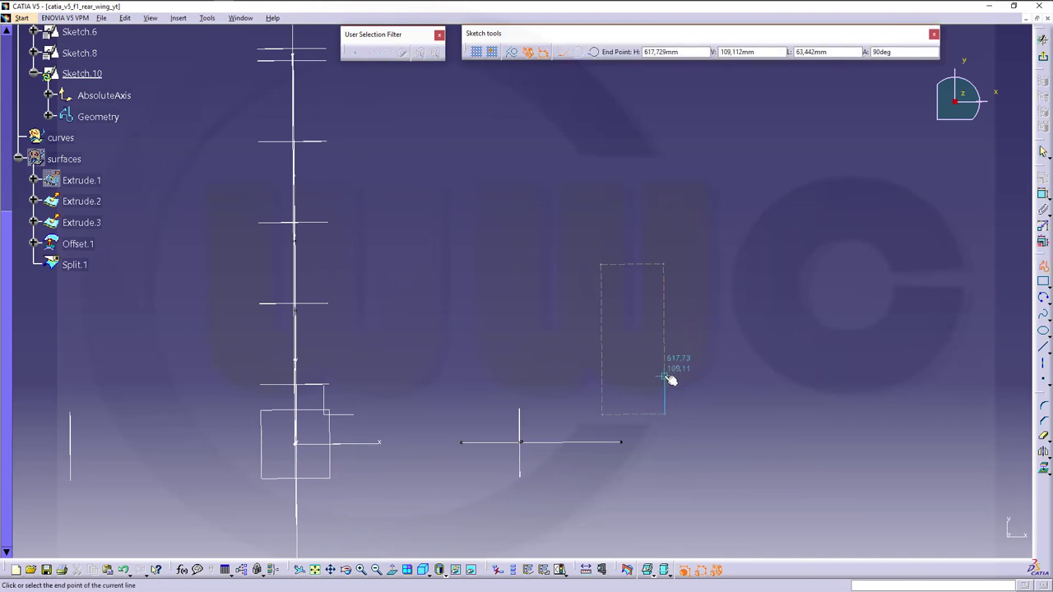
pyautogui.click(665, 377)
pyautogui.moveTo(653, 342); pyautogui.dragTo(635, 321)
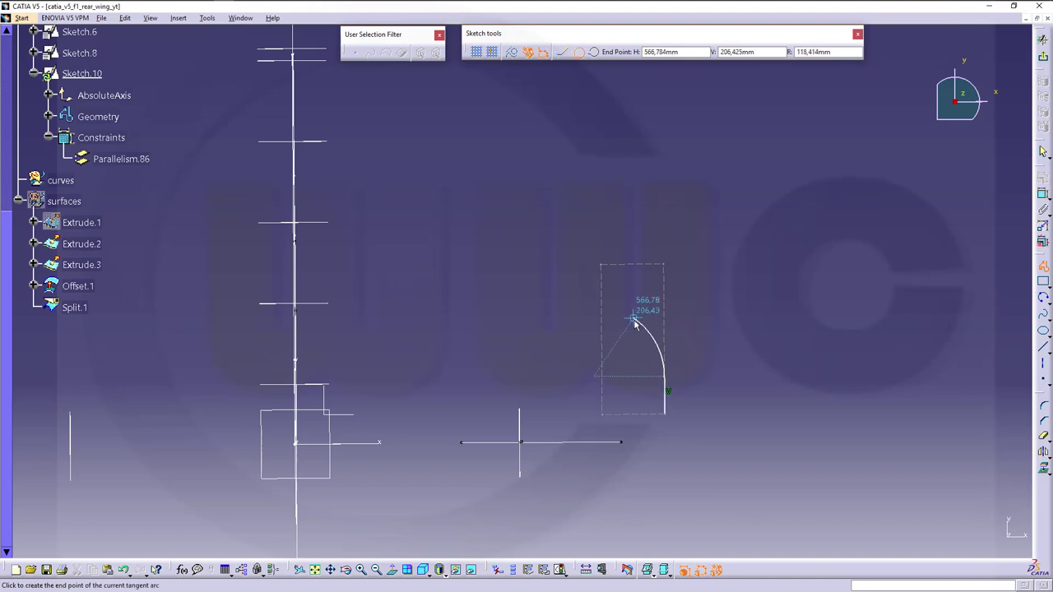
pyautogui.click(636, 327)
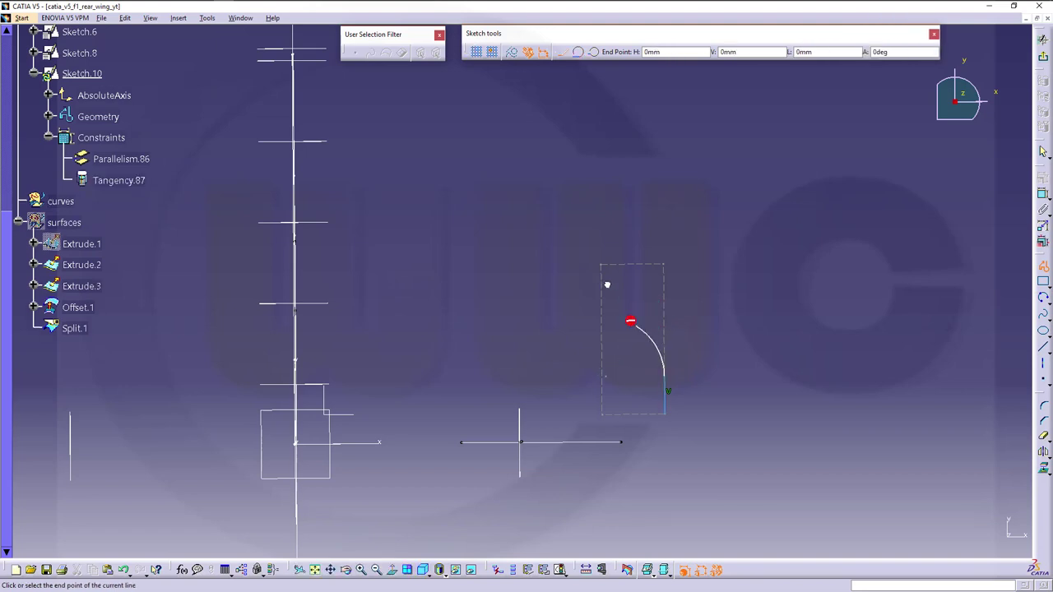
pyautogui.moveTo(607, 285); pyautogui.dragTo(606, 284)
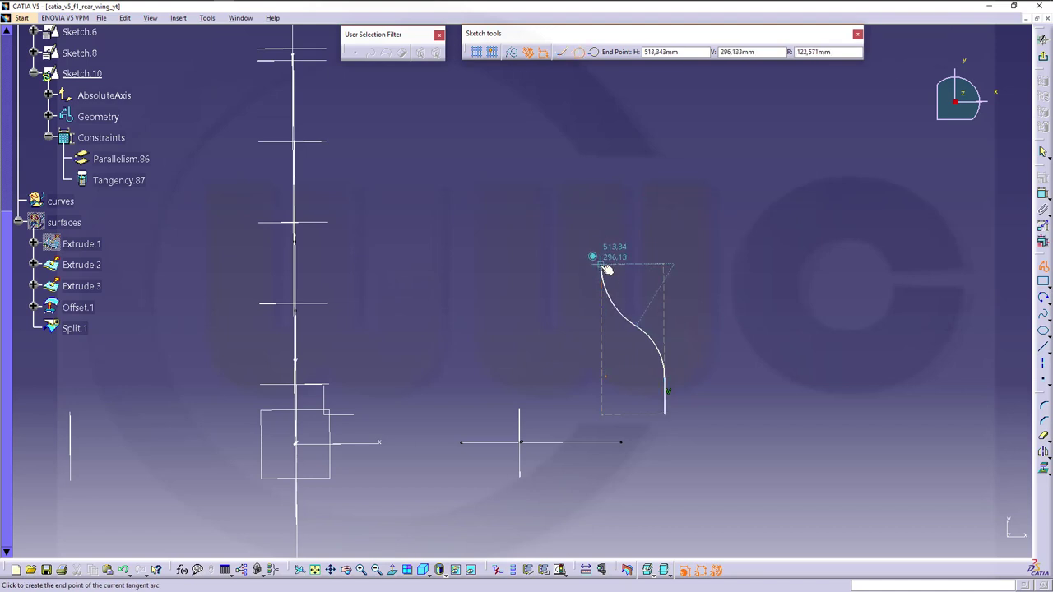
pyautogui.click(603, 266)
pyautogui.press('Escape')
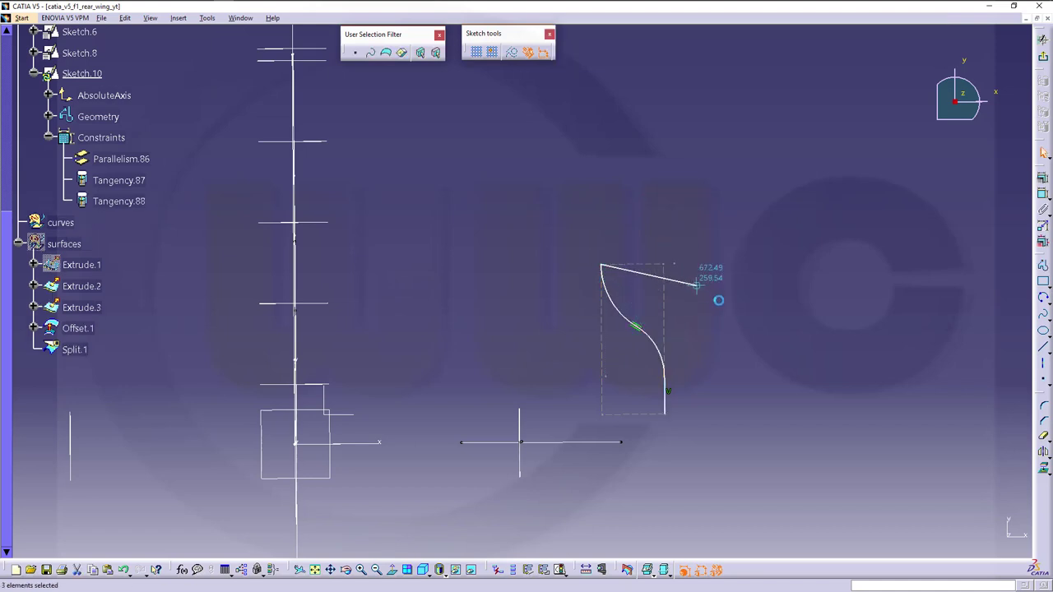
pyautogui.click(672, 395)
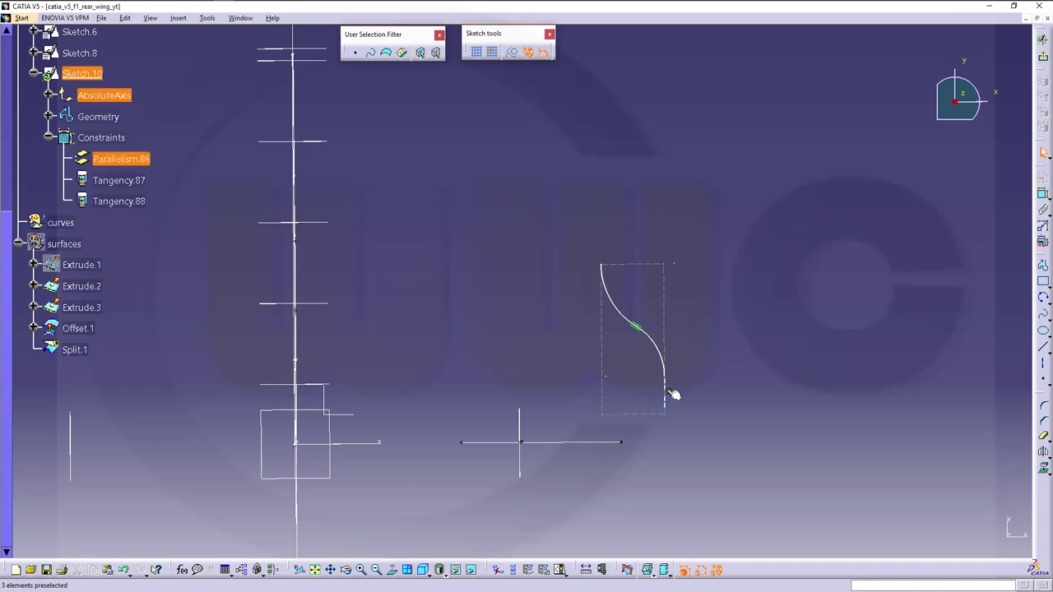
pyautogui.press('Delete')
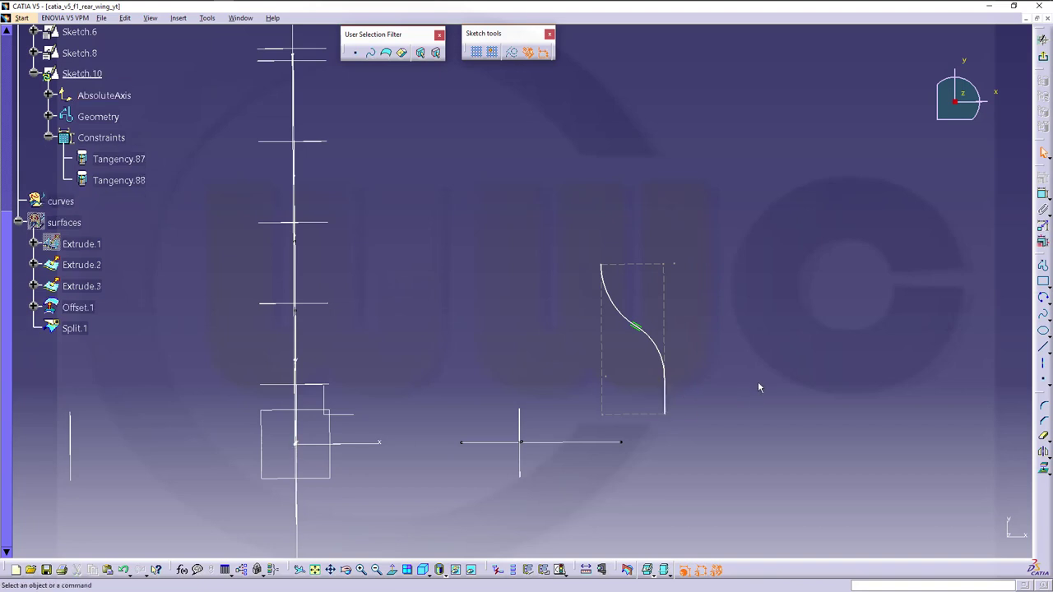
# Constrain the profile's vertical line coincident with the nearest vertical side of the construction rectangle
pyautogui.click(1043, 195)
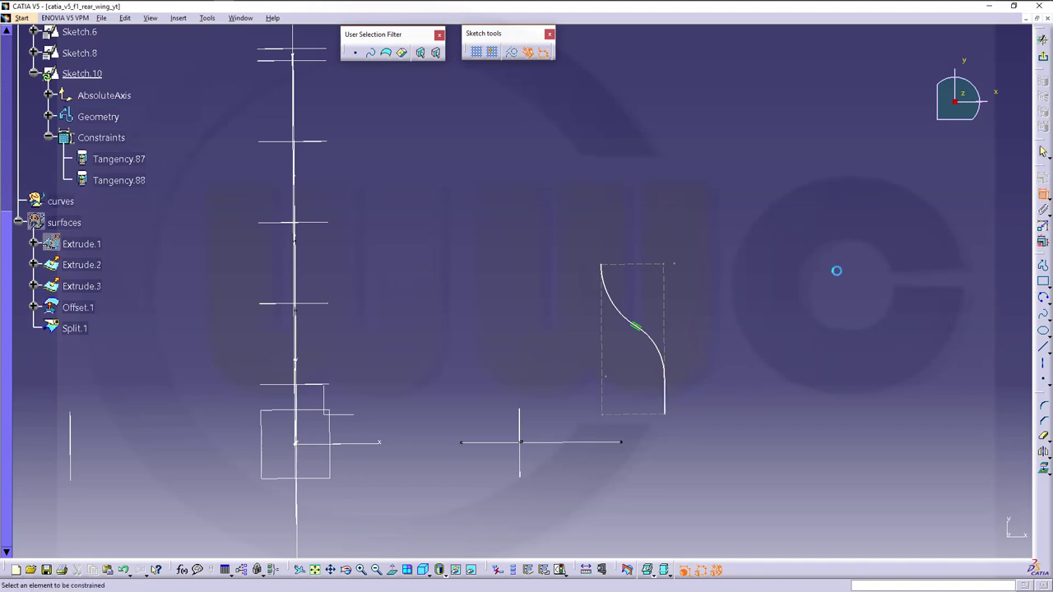
pyautogui.click(668, 400)
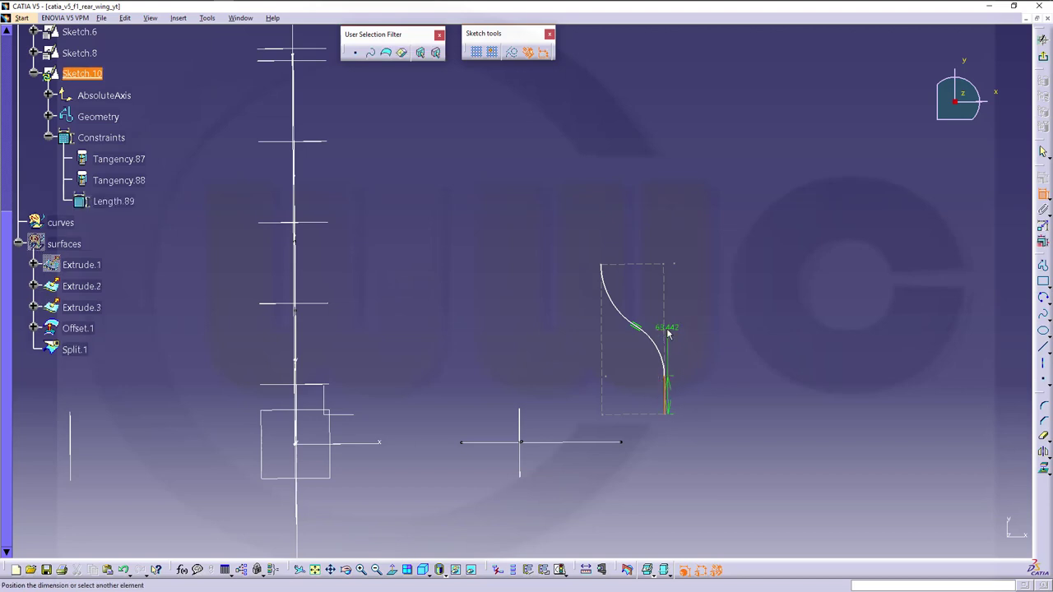
pyautogui.click(666, 334)
pyautogui.rightClick(718, 335)
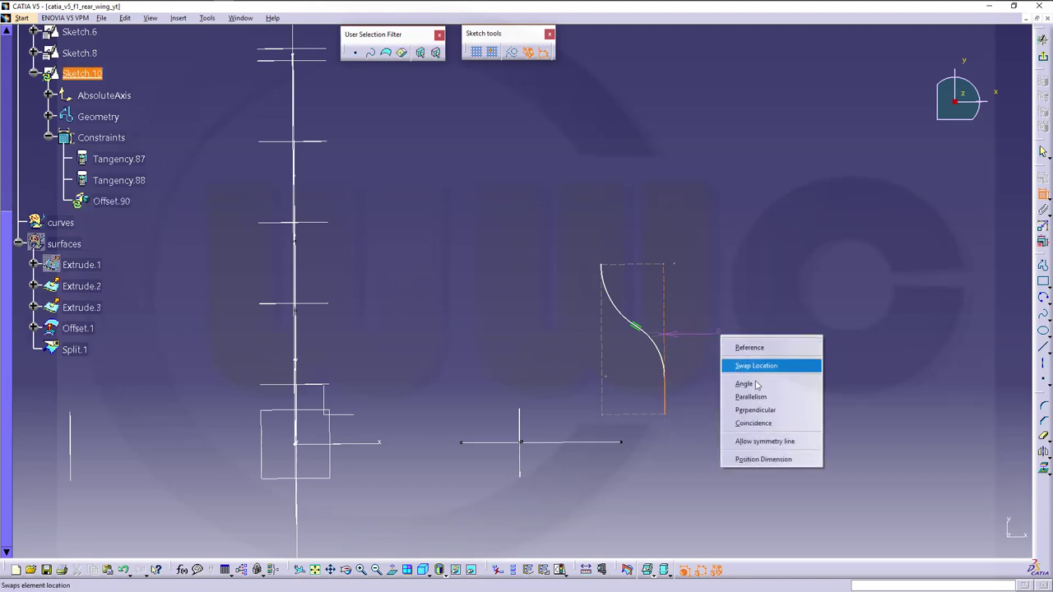
pyautogui.click(765, 425)
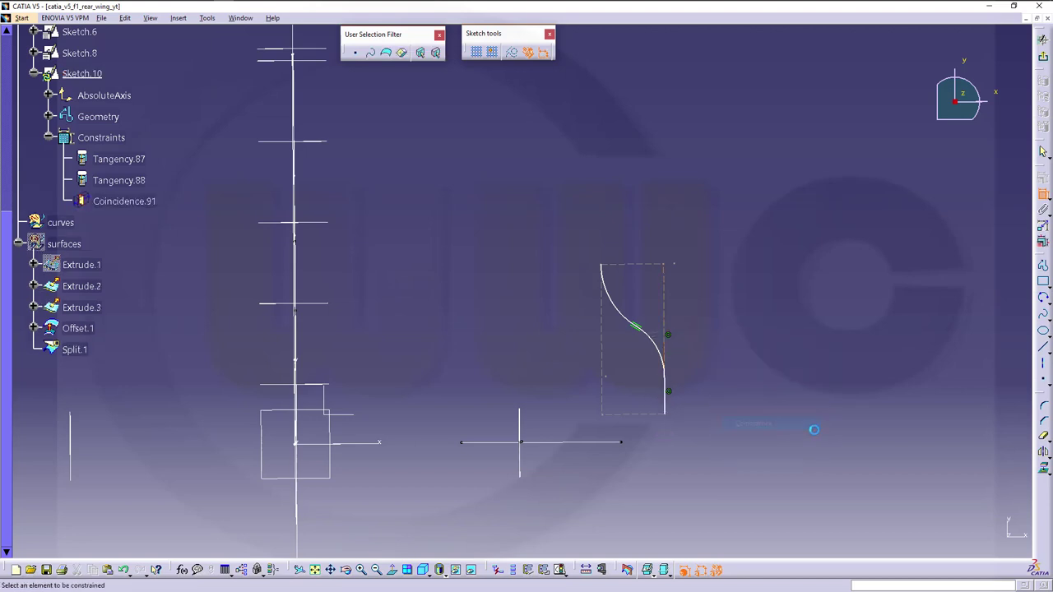
# Dimension the profile's straight vertical line and set its length to 20 mm
pyautogui.click(667, 409)
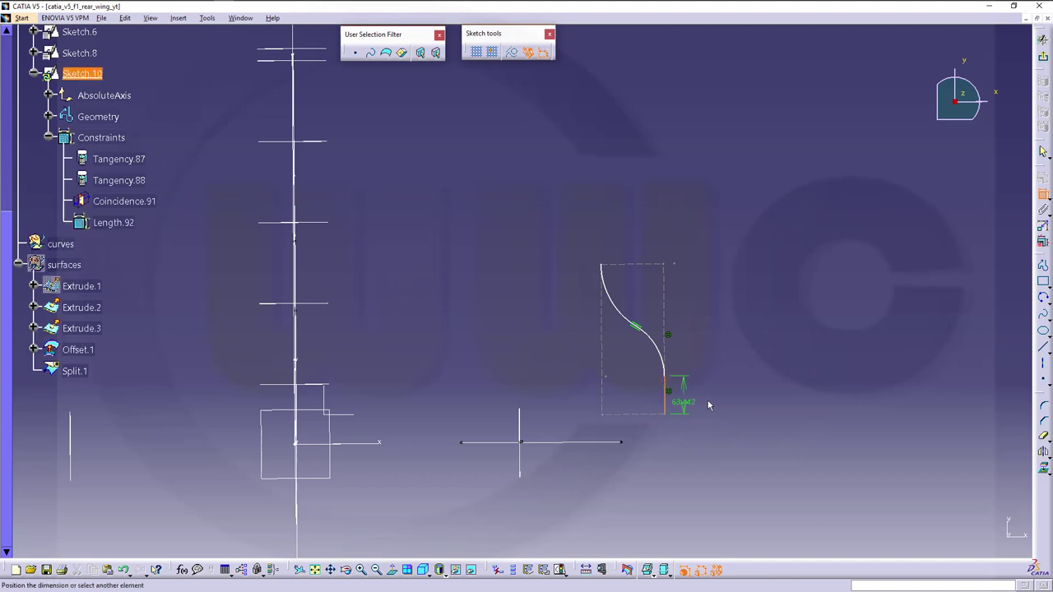
pyautogui.click(711, 400)
pyautogui.doubleClick(716, 398)
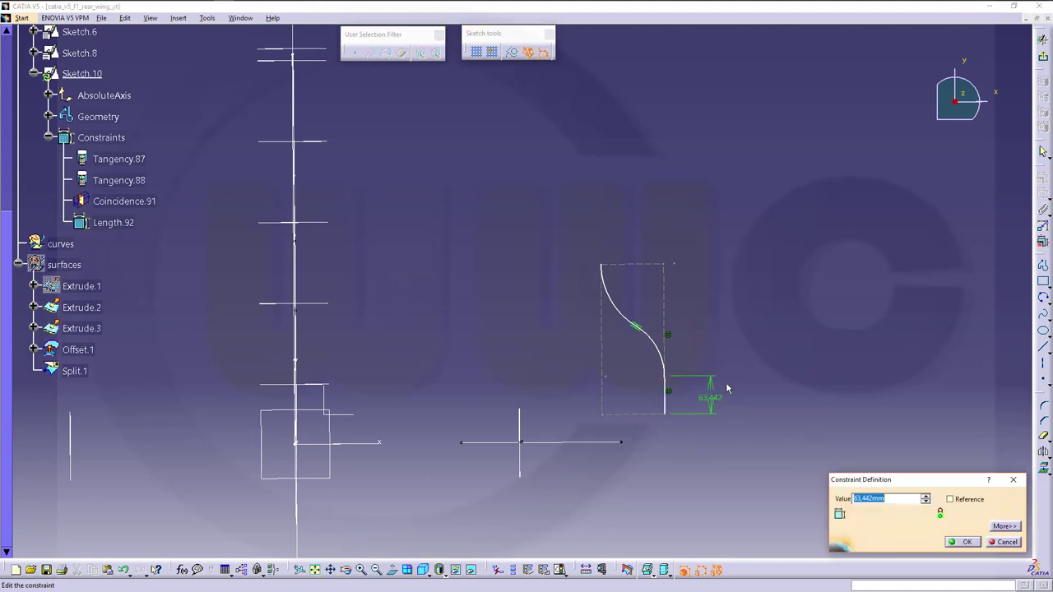
pyautogui.write('20')
pyautogui.press('Return')
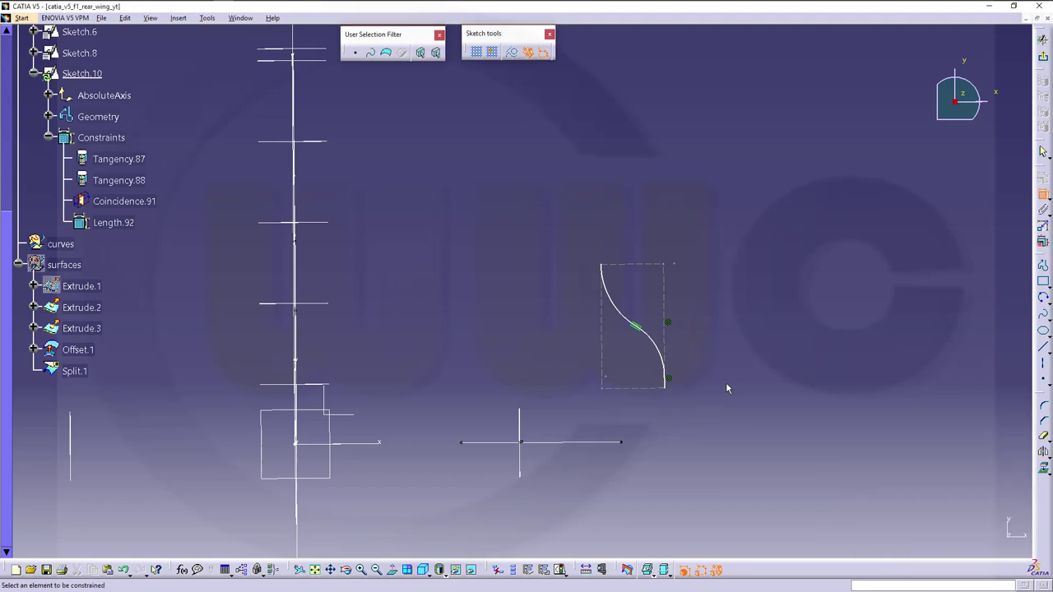
# Dimension the distance between the construction rectangle's upper and lower sides and set it to 135 mm
pyautogui.click(627, 264)
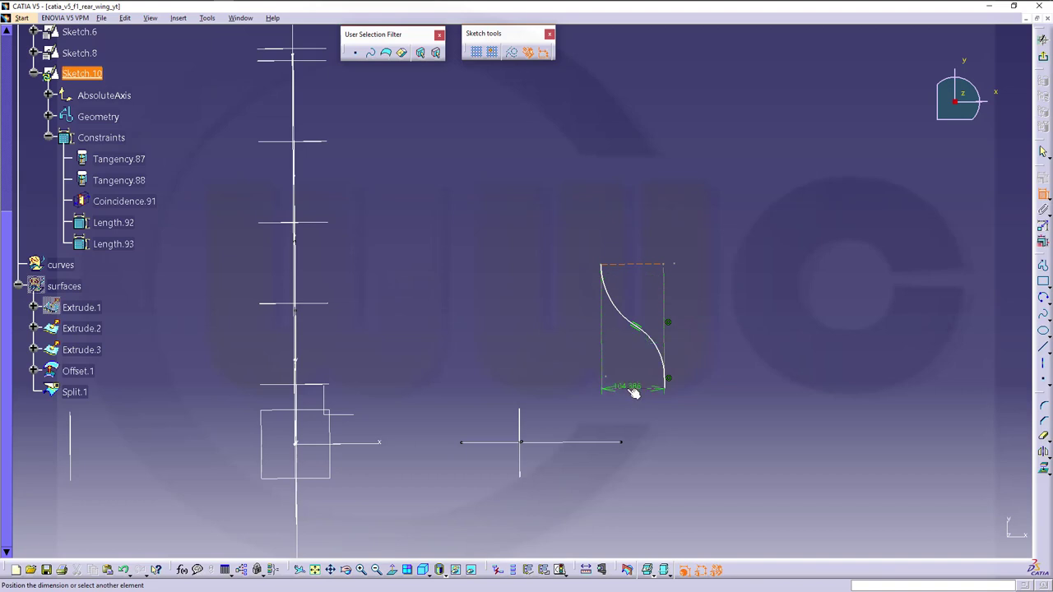
pyautogui.click(712, 354)
pyautogui.doubleClick(713, 354)
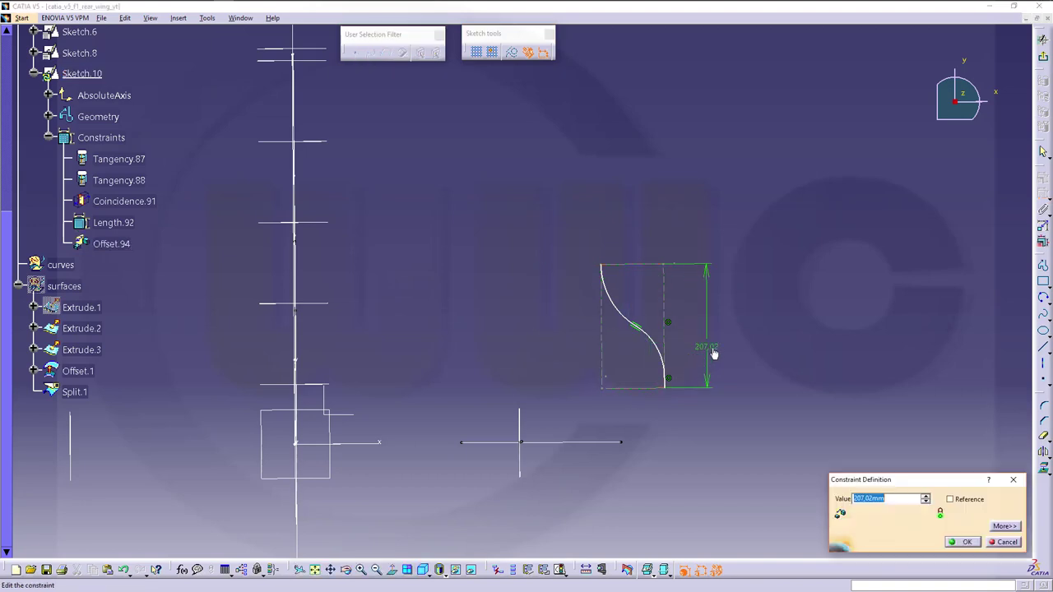
pyautogui.press('Return')
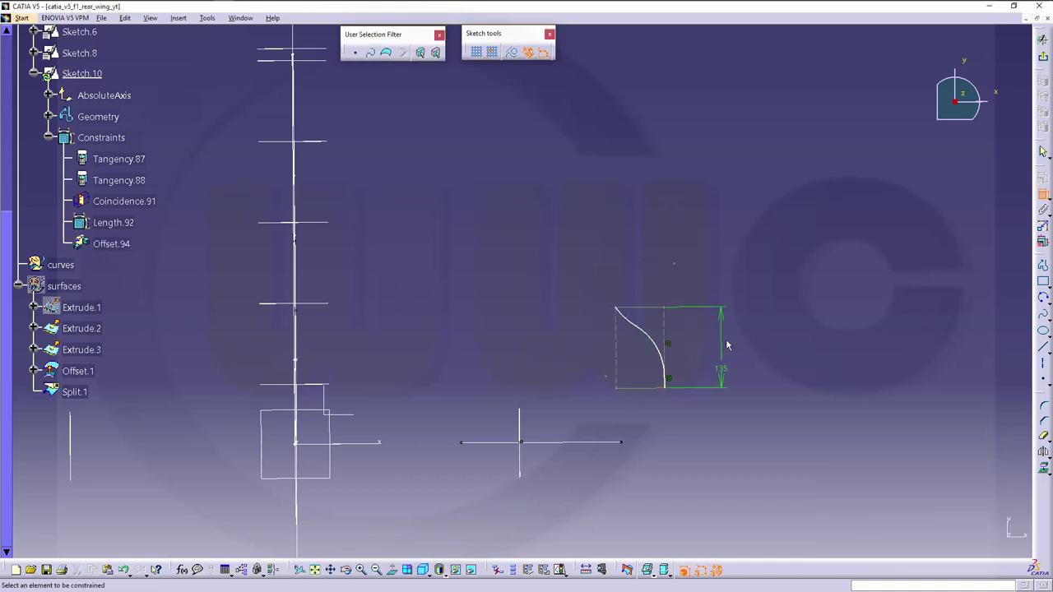
# Try to constrain the upper arc against the rectangle's left side, then cancel and undo the last height change
pyautogui.click(621, 324)
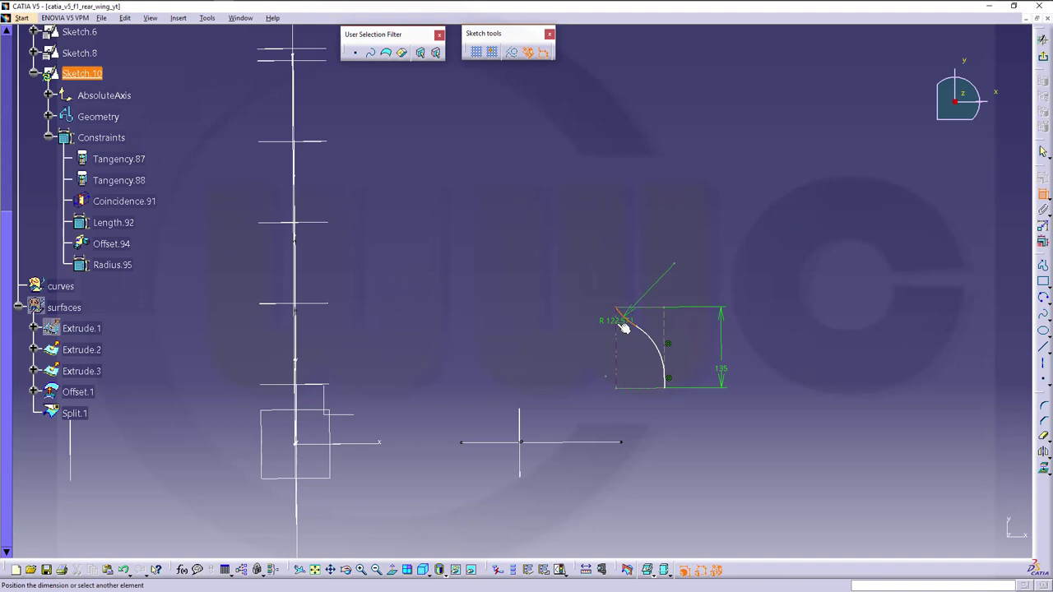
pyautogui.click(617, 317)
pyautogui.rightClick(629, 252)
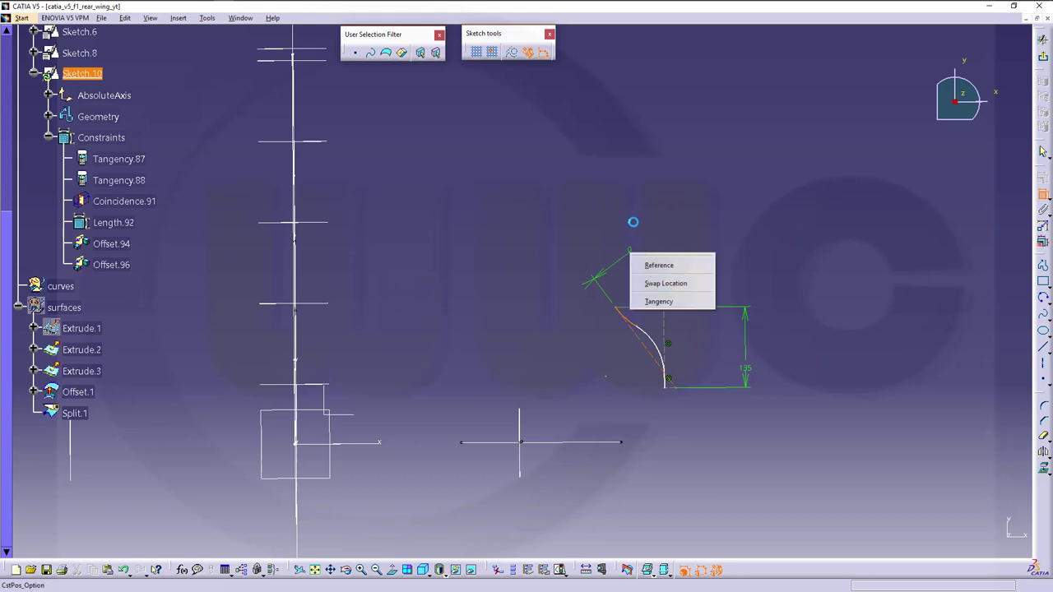
pyautogui.press('Escape')
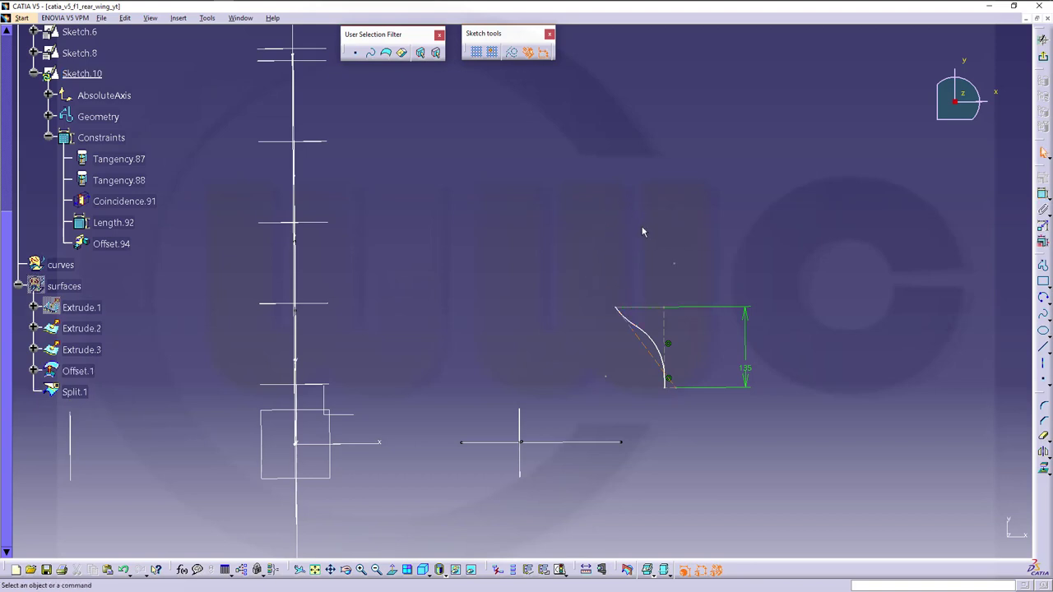
pyautogui.hotkey('ctrl', 'z')
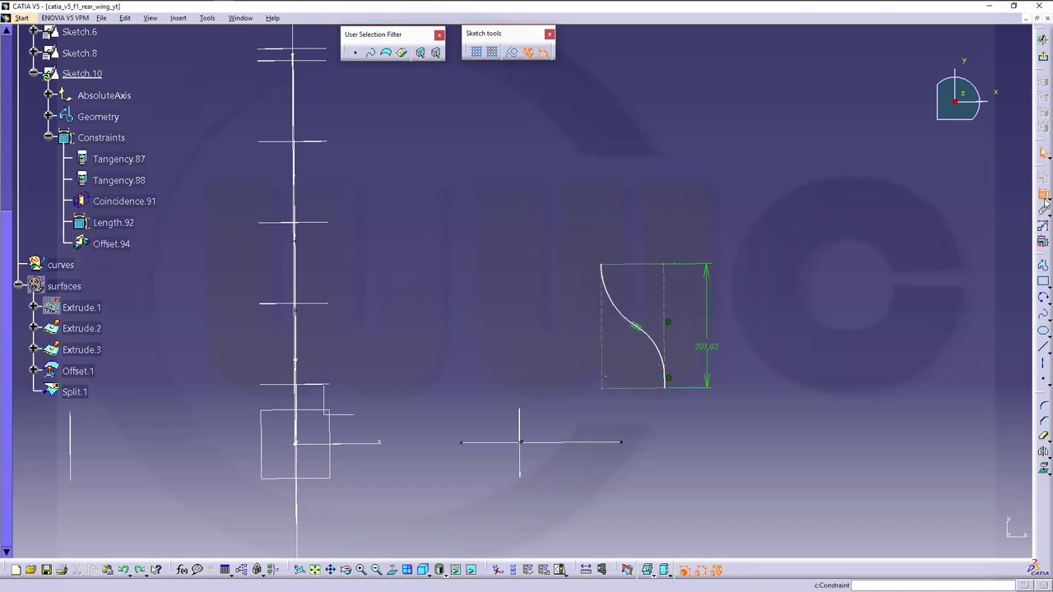
# Dimension the distance between the construction rectangle's two vertical sides and set it to 20 mm
pyautogui.click(607, 360)
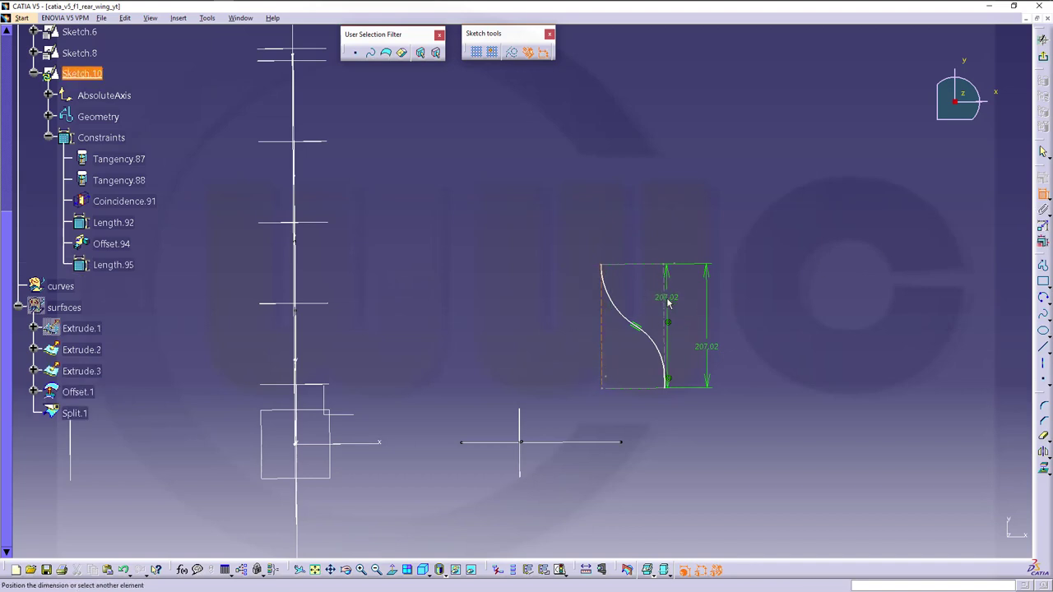
pyautogui.click(641, 238)
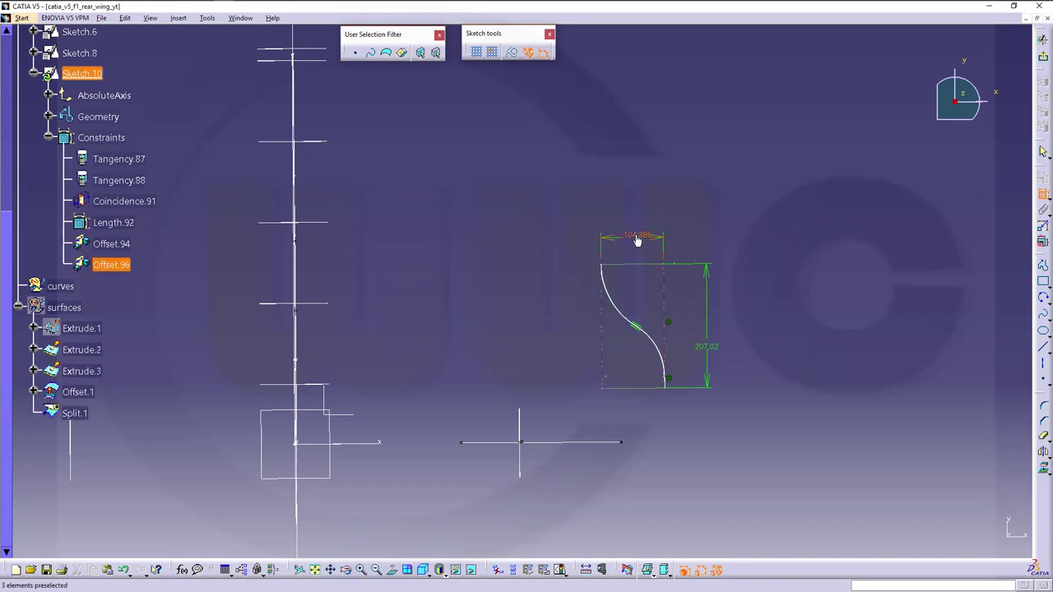
pyautogui.doubleClick(641, 238)
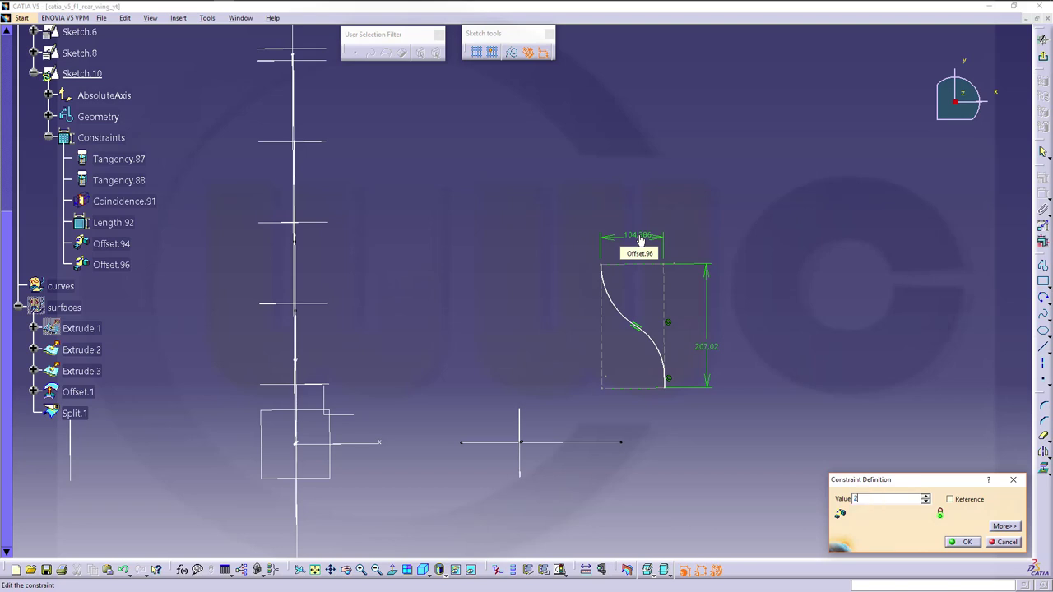
pyautogui.press('Return')
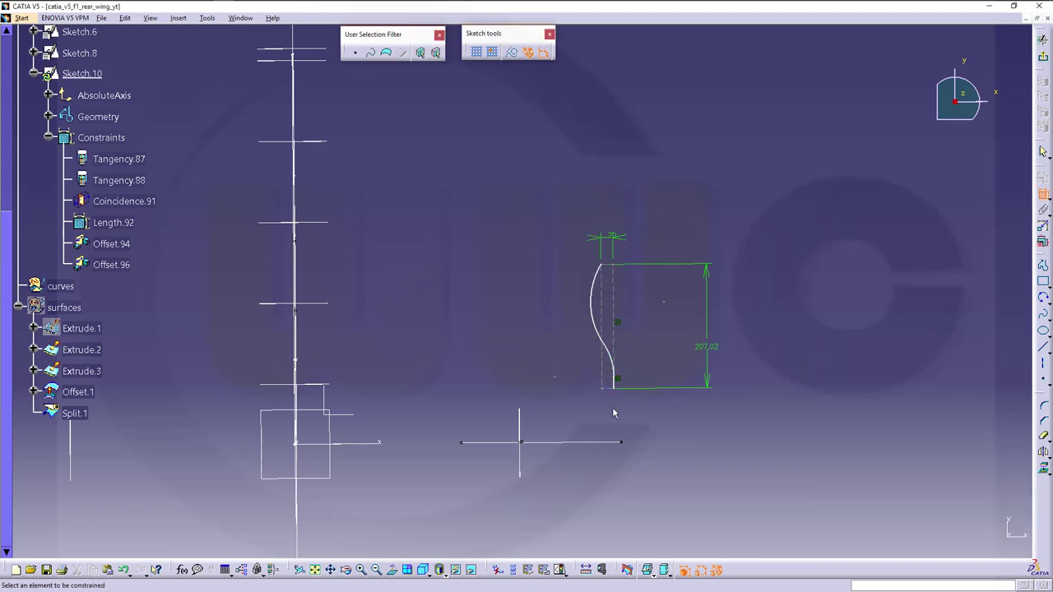
# Constrain the profile's upper arc tangent to the left side of the construction rectangle
pyautogui.moveTo(615, 395)
pyautogui.keyDown('ctrl'); pyautogui.mouseDown(button='middle')
pyautogui.moveTo(602, 329)
pyautogui.moveTo(569, 318)
pyautogui.moveTo(551, 261)
pyautogui.mouseUp(button='middle'); pyautogui.keyUp('ctrl')
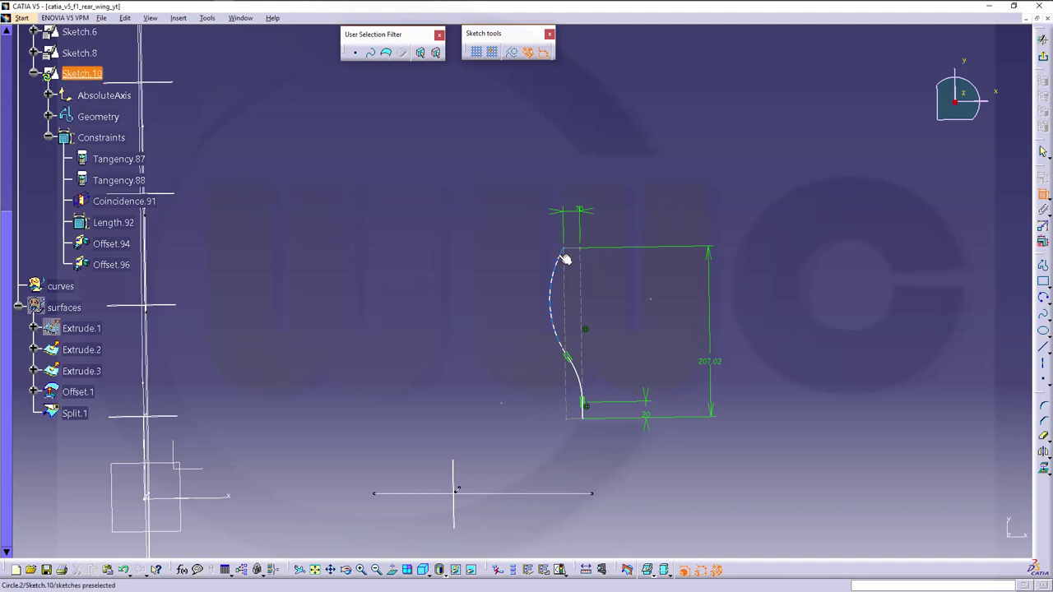
pyautogui.click(565, 260)
pyautogui.rightClick(580, 207)
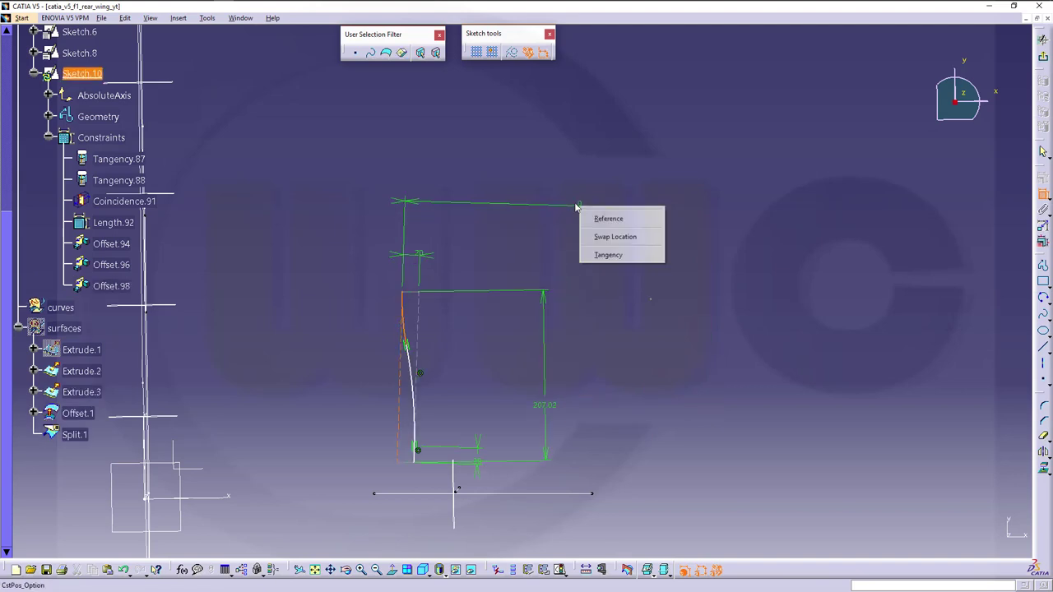
pyautogui.click(609, 255)
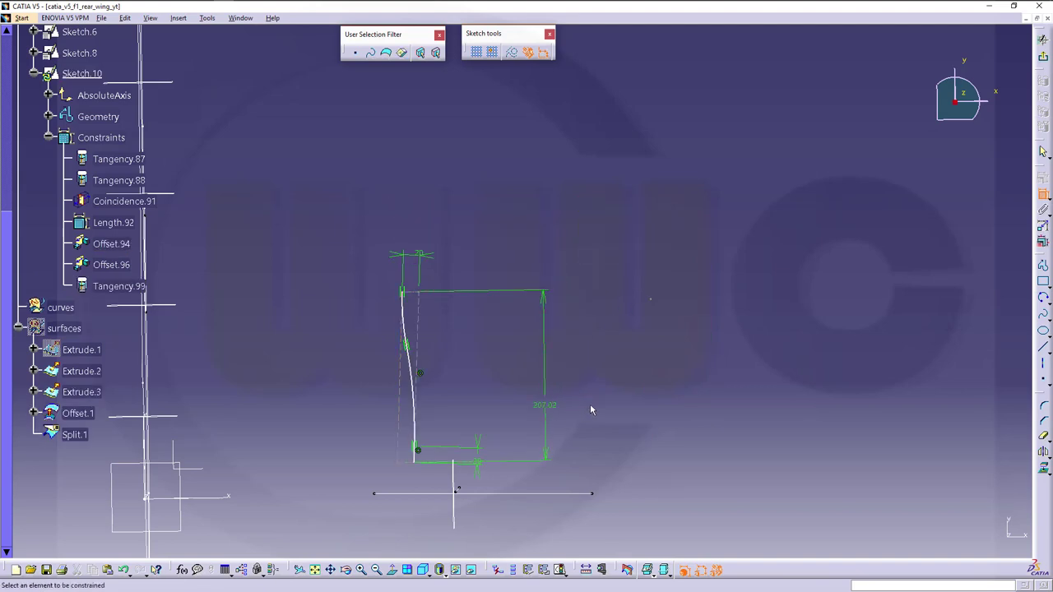
# Set the construction rectangle's height dimension to 135 mm
pyautogui.moveTo(590, 409)
pyautogui.mouseDown(button='middle')
pyautogui.moveTo(710, 364)
pyautogui.moveTo(715, 318)
pyautogui.moveTo(1013, 217)
pyautogui.mouseUp(button='middle')
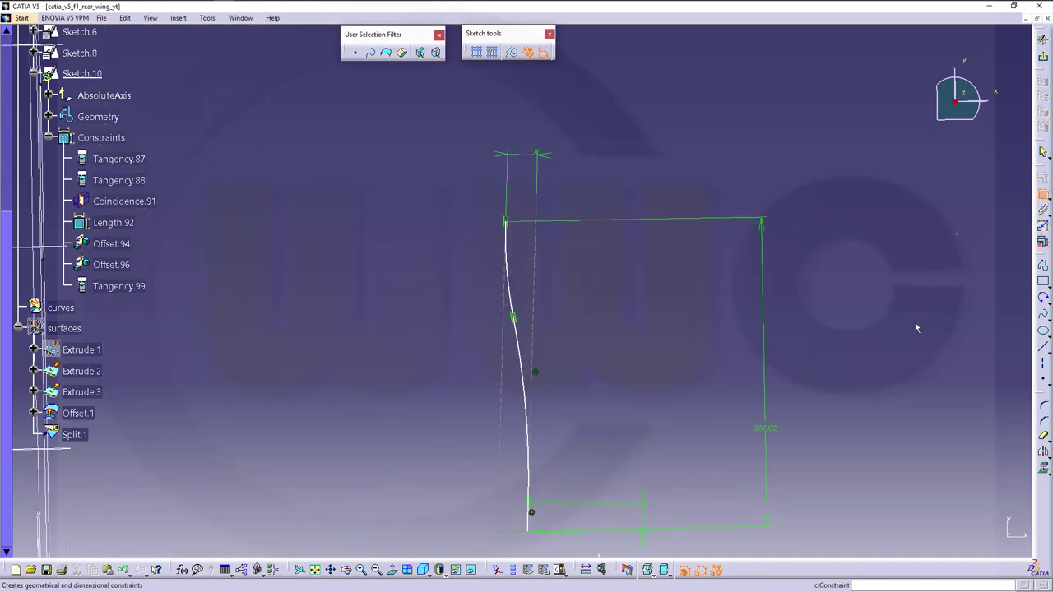
pyautogui.doubleClick(761, 429)
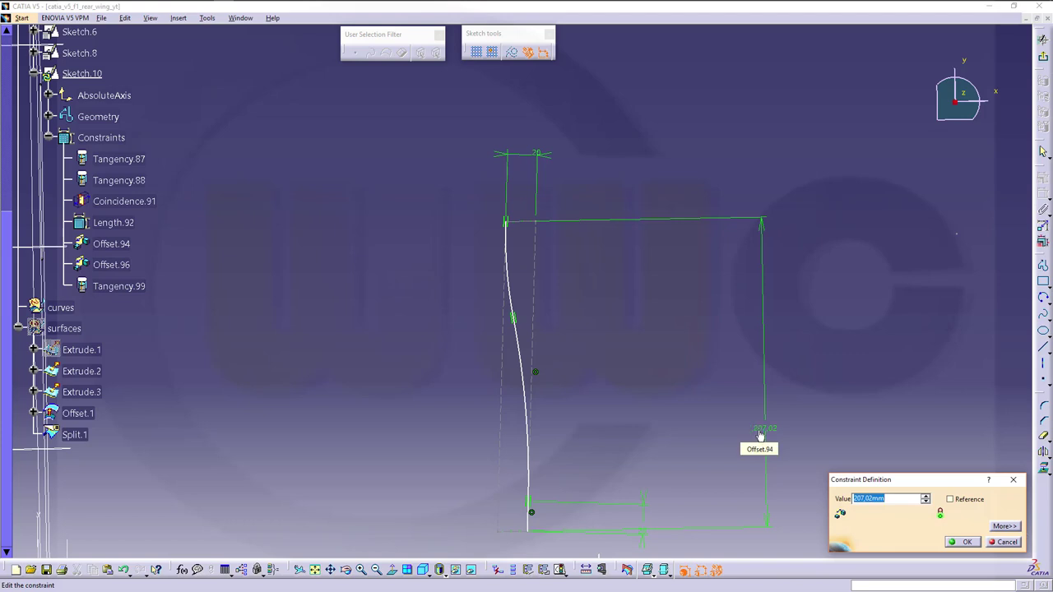
pyautogui.write('135')
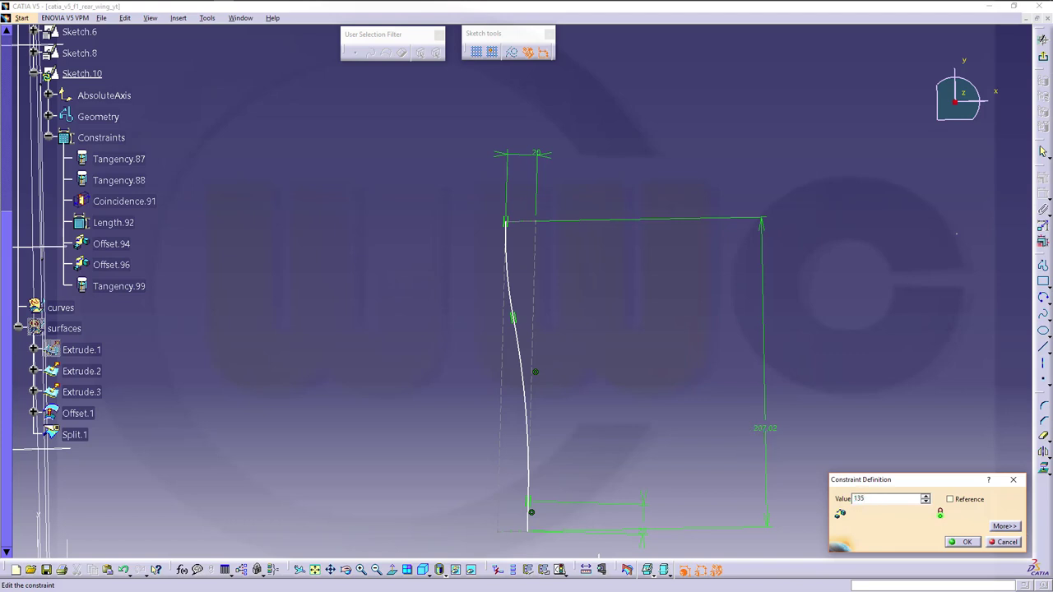
pyautogui.press('Return')
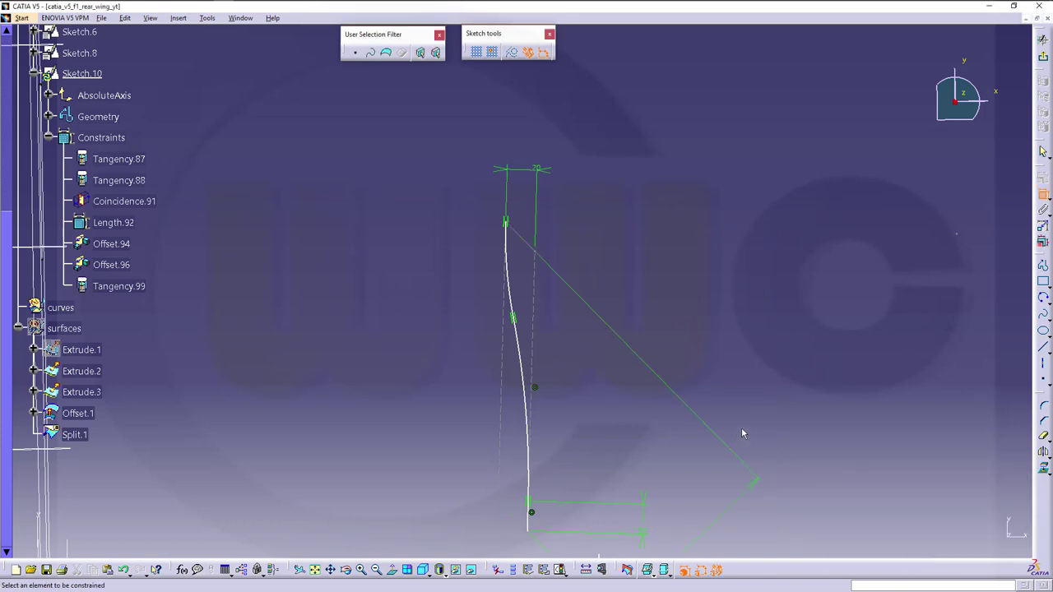
# Make the construction rectangle's lower side perpendicular to its left side
pyautogui.moveTo(707, 422); pyautogui.dragTo(703, 259, button='middle')
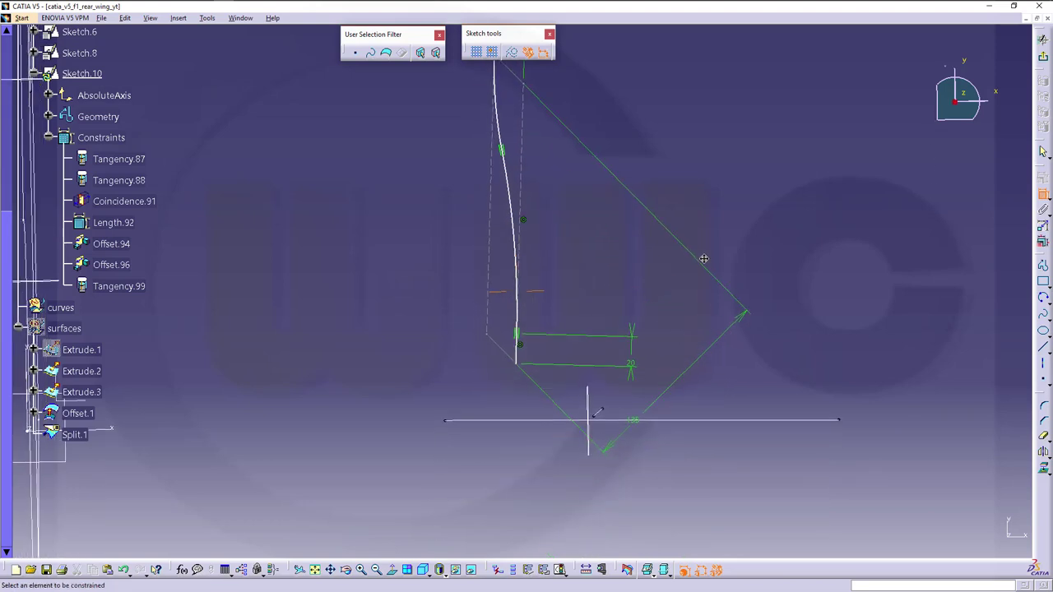
pyautogui.click(501, 349)
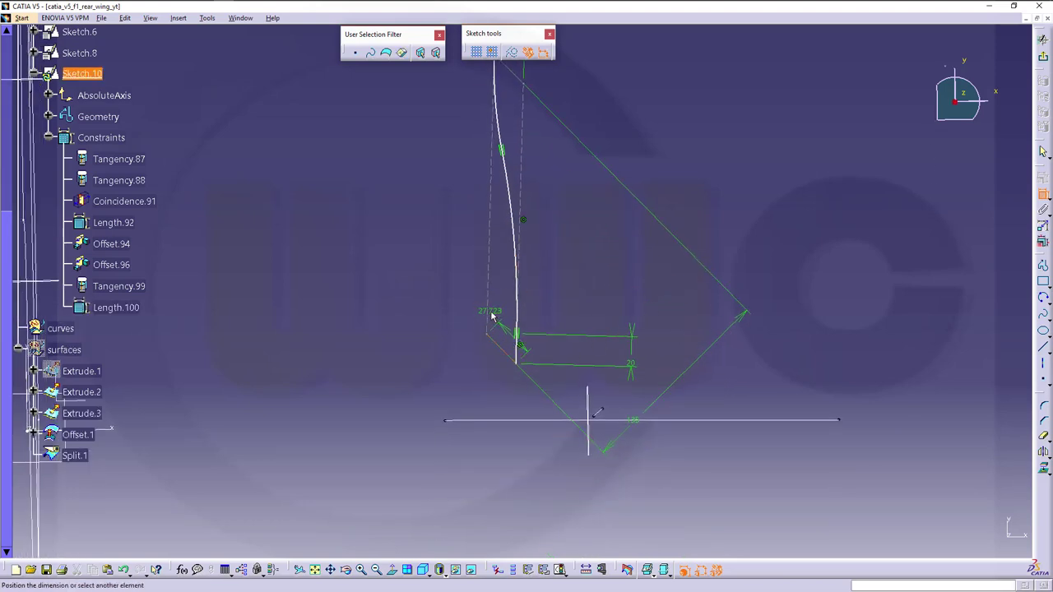
pyautogui.click(510, 333)
pyautogui.rightClick(504, 332)
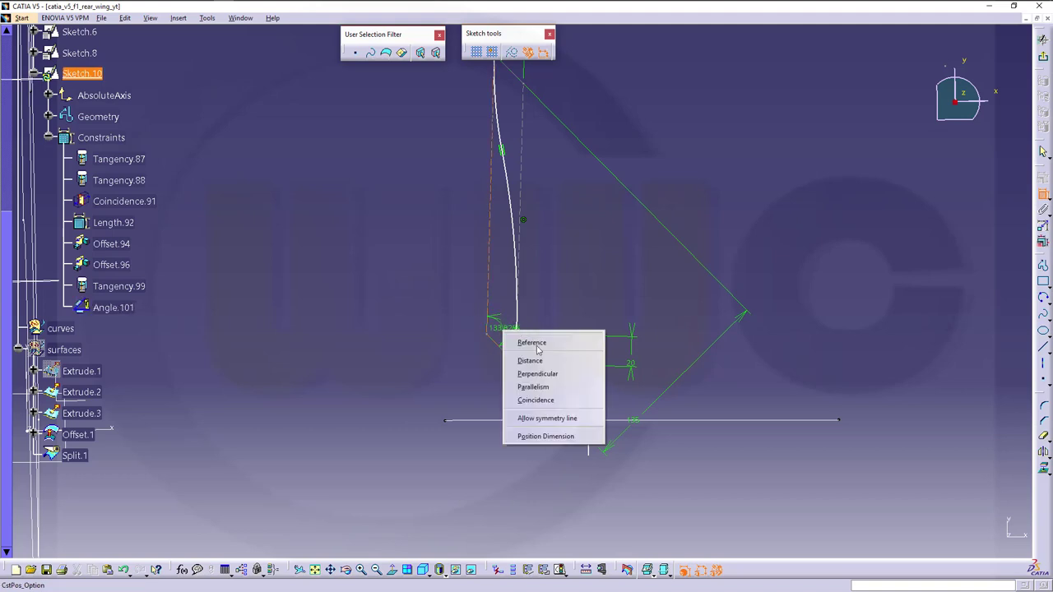
pyautogui.click(552, 370)
# Constrain the construction rectangle's right side coincident with the short vertical reference line
pyautogui.moveTo(588, 362); pyautogui.dragTo(558, 412, button='middle')
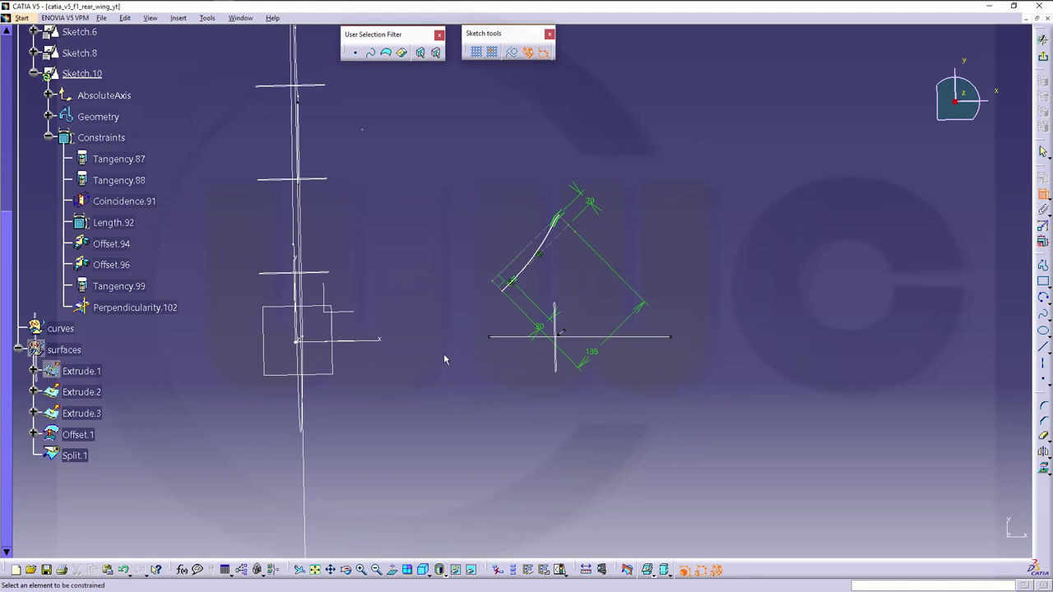
pyautogui.click(569, 246)
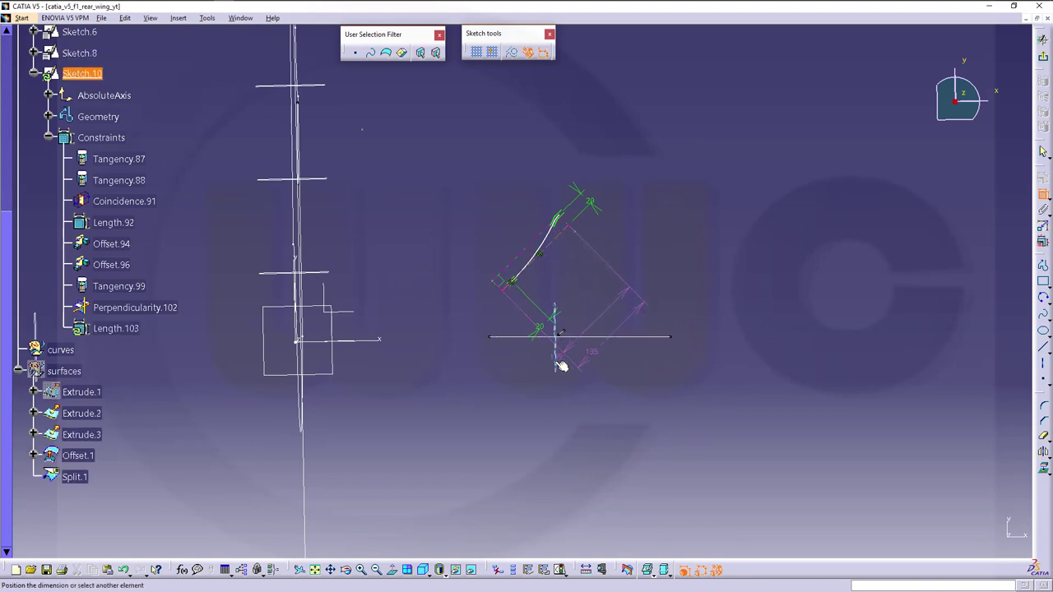
pyautogui.rightClick(679, 286)
pyautogui.click(709, 354)
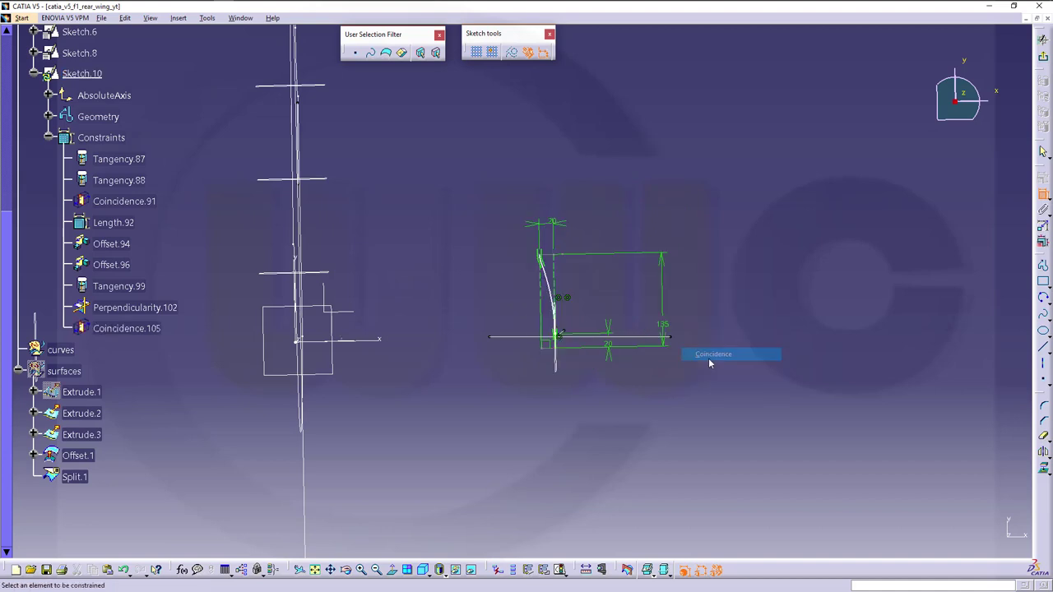
# Move the arcs' junction point down to about mid-height of the profile, and shift the whole profile up above the horizontal reference line
pyautogui.moveTo(606, 374); pyautogui.dragTo(576, 372, button='middle')
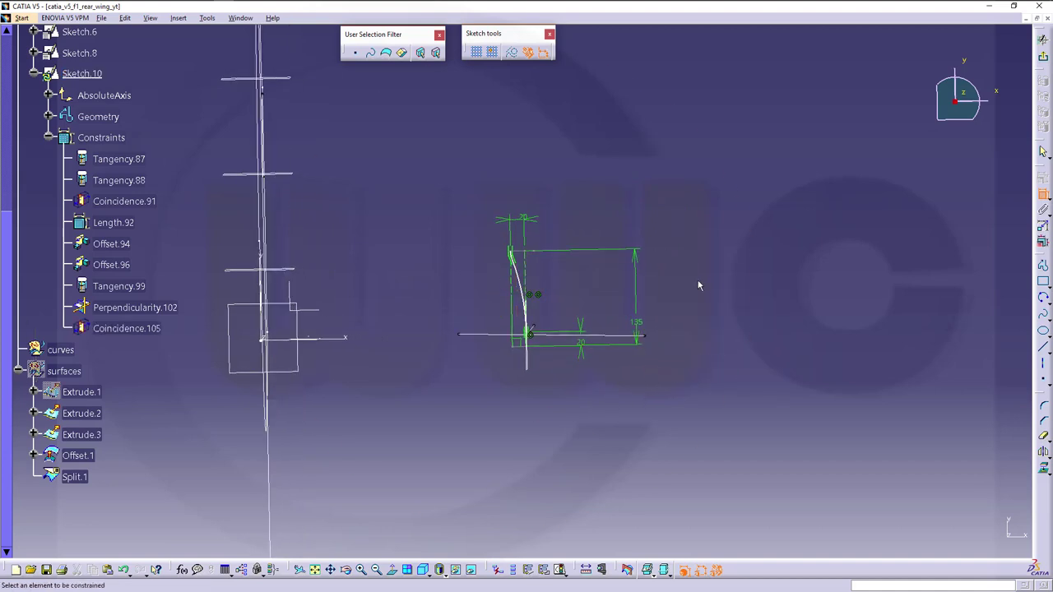
pyautogui.moveTo(535, 299)
pyautogui.mouseDown(button='middle')
pyautogui.moveTo(533, 242)
pyautogui.moveTo(479, 216)
pyautogui.mouseUp(button='middle')
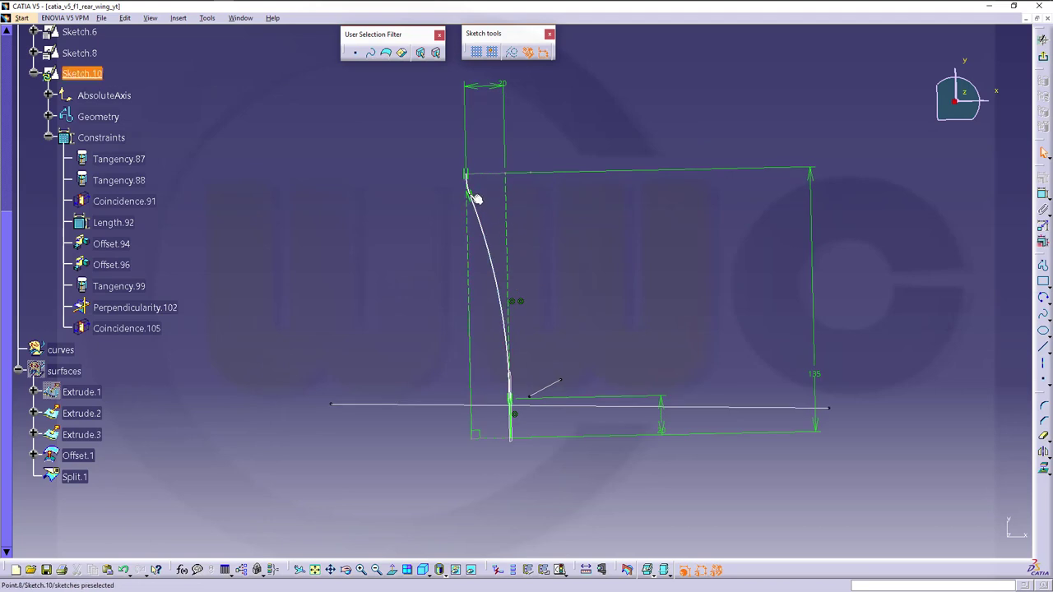
pyautogui.moveTo(475, 199); pyautogui.dragTo(487, 260)
pyautogui.moveTo(598, 325); pyautogui.dragTo(590, 219, button='middle')
pyautogui.scroll(-5, 507, 353)
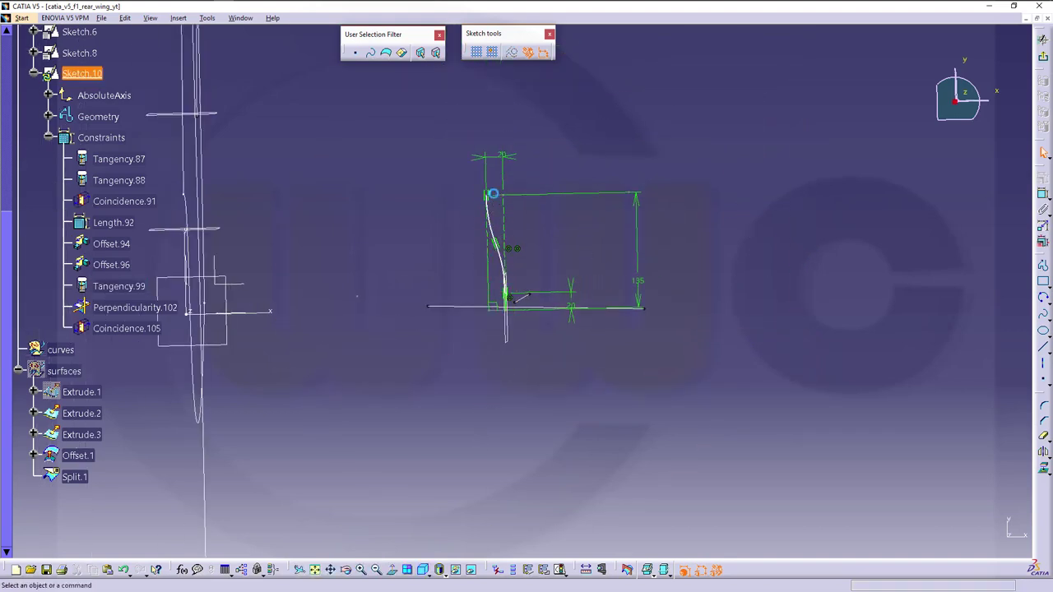
pyautogui.moveTo(493, 196); pyautogui.dragTo(493, 129)
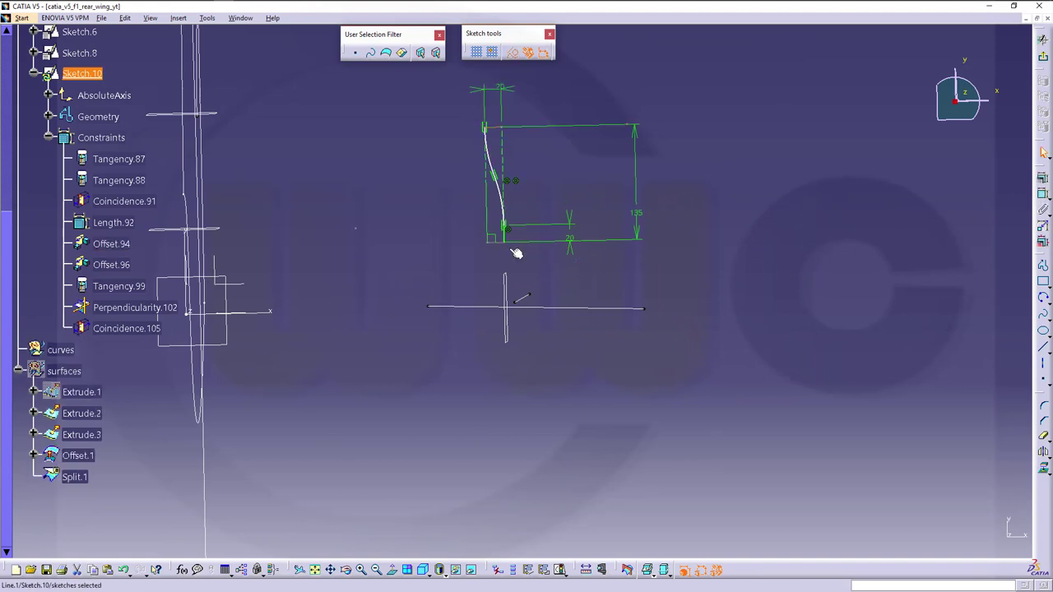
# Dimension the construction rectangle's lower side from the absolute X axis and set the offset to 100 mm
pyautogui.click(272, 315)
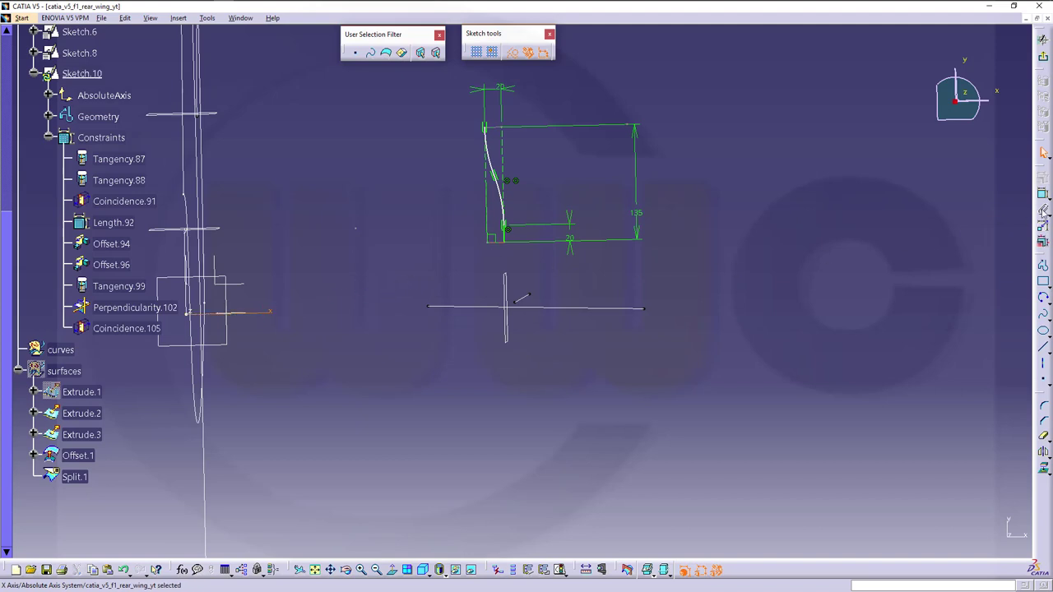
pyautogui.click(1043, 195)
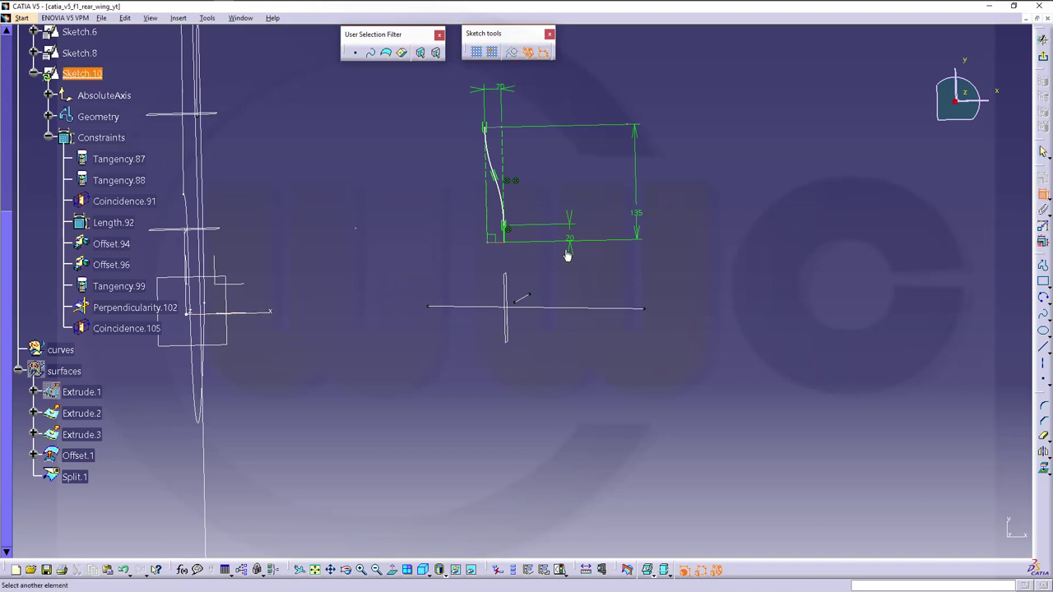
pyautogui.click(505, 239)
pyautogui.doubleClick(430, 288)
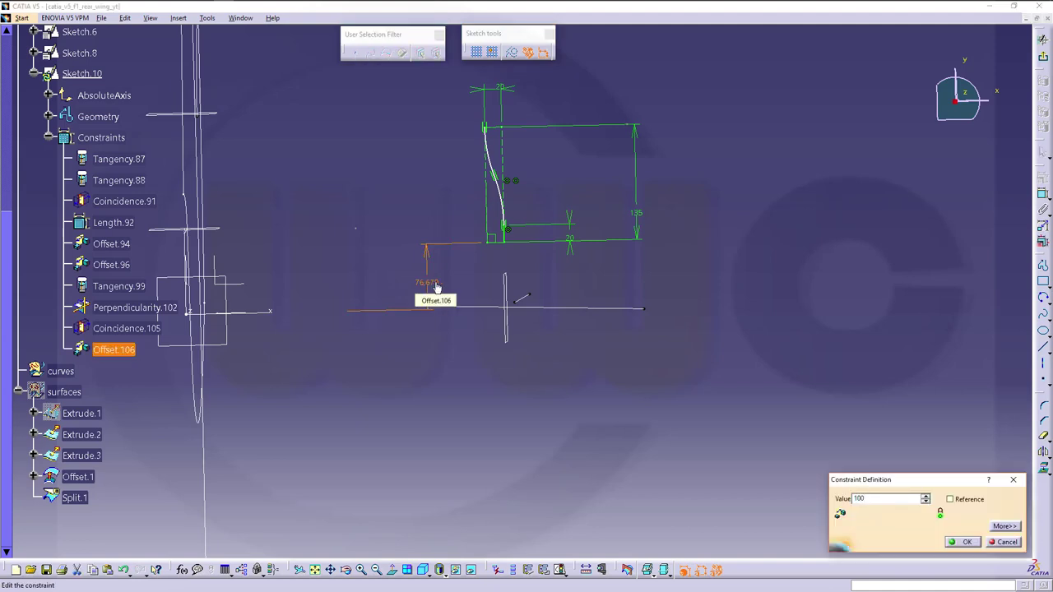
pyautogui.press('Return')
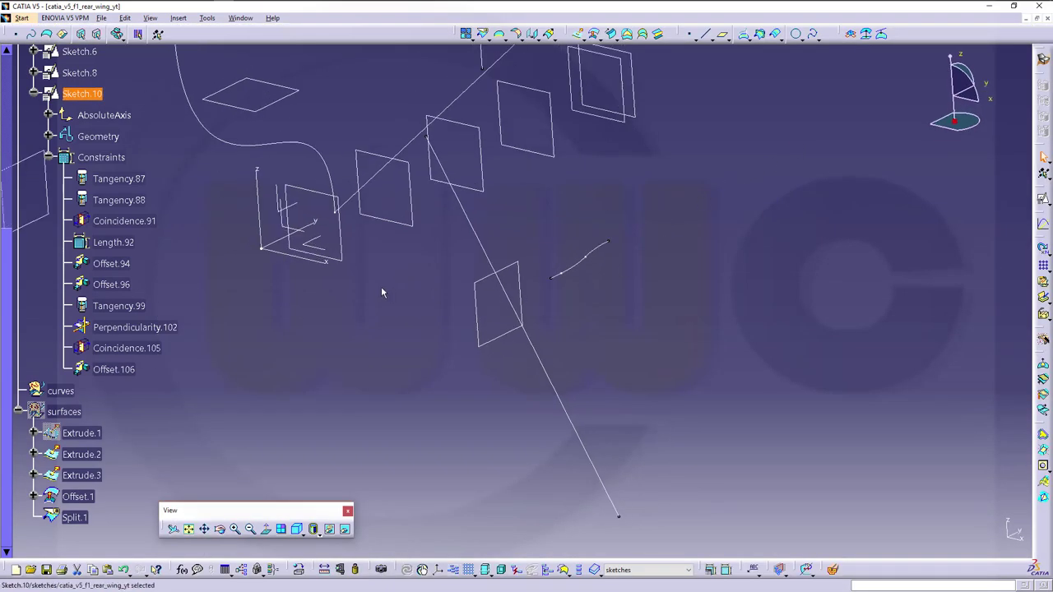
# Show the surfaces geometrical set together with the sketches
pyautogui.moveTo(381, 293)
pyautogui.mouseDown(button='middle')
pyautogui.moveTo(461, 297)
pyautogui.moveTo(371, 283)
pyautogui.moveTo(371, 225)
pyautogui.moveTo(372, 302)
pyautogui.mouseUp(button='middle')
pyautogui.moveTo(443, 278); pyautogui.dragTo(529, 266, button='middle')
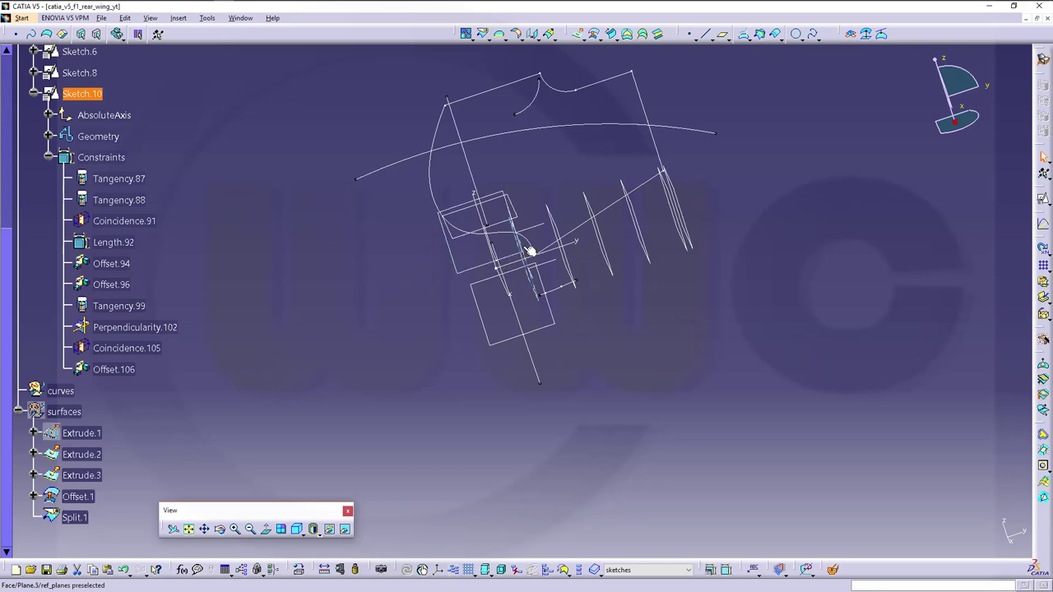
pyautogui.moveTo(464, 314)
pyautogui.mouseDown(button='middle')
pyautogui.moveTo(442, 348)
pyautogui.moveTo(479, 268)
pyautogui.moveTo(392, 329)
pyautogui.moveTo(470, 259)
pyautogui.mouseUp(button='middle')
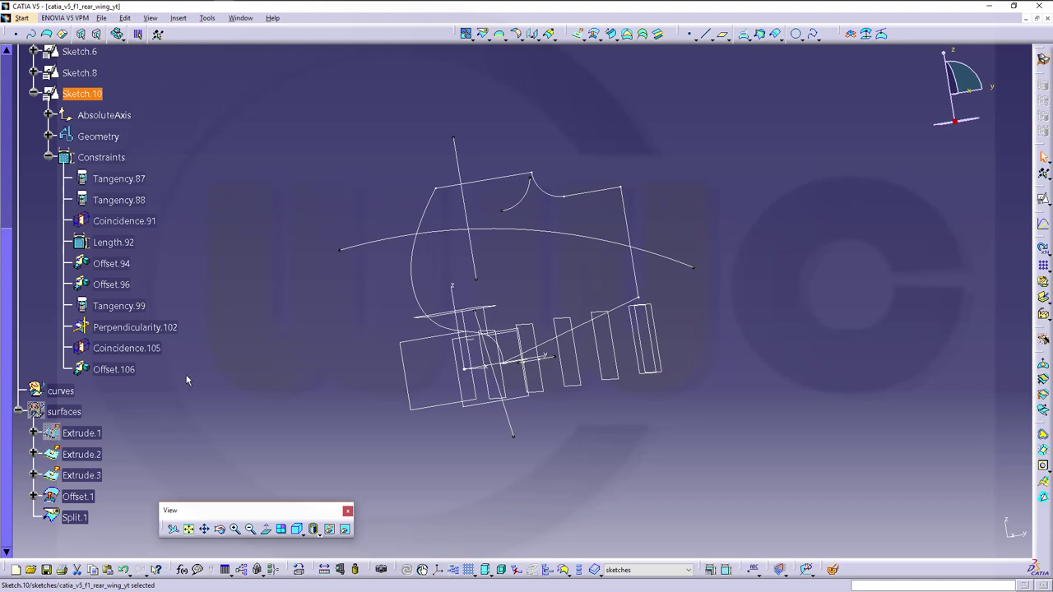
pyautogui.rightClick(79, 417)
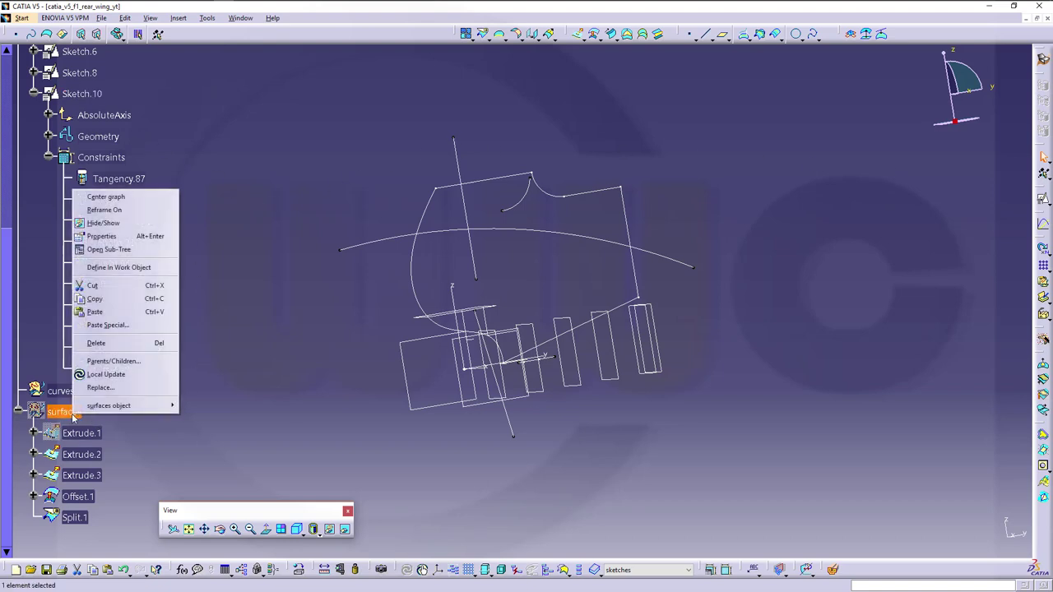
pyautogui.click(112, 225)
pyautogui.moveTo(341, 243); pyautogui.dragTo(576, 282, button='middle')
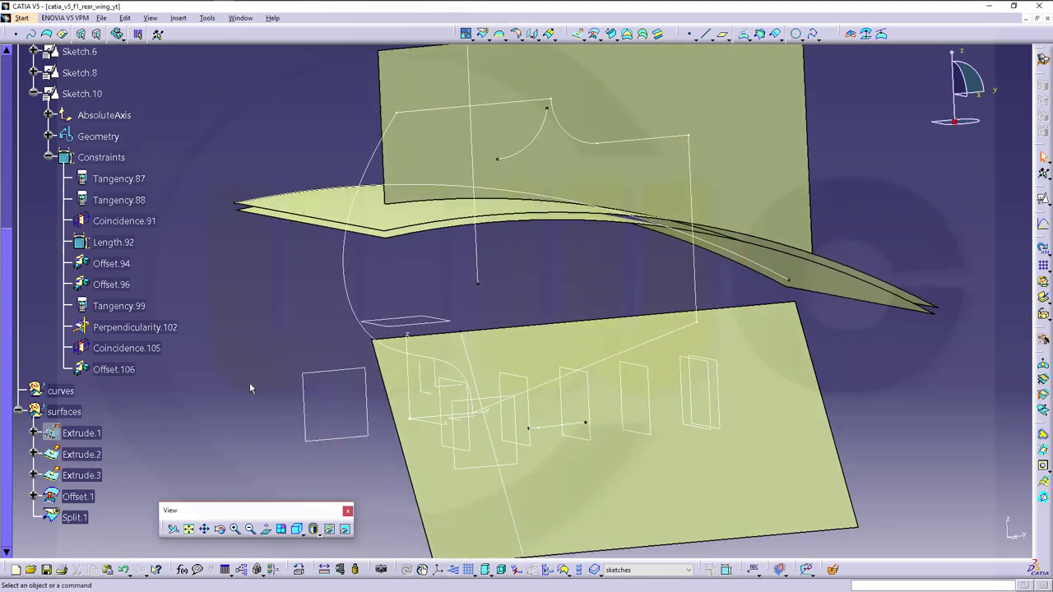
# Hide the two curved surfaces, Extrude.3 and Offset.1, between the upper and lower flat surfaces
pyautogui.rightClick(311, 204)
pyautogui.click(351, 238)
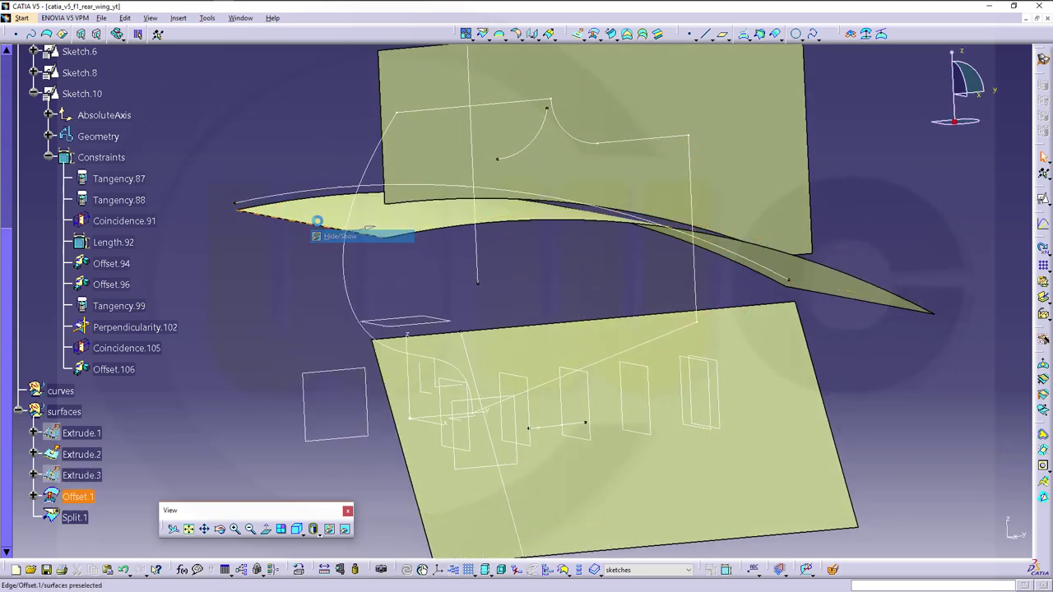
pyautogui.rightClick(316, 219)
pyautogui.click(354, 252)
pyautogui.moveTo(510, 275); pyautogui.dragTo(547, 291, button='middle')
pyautogui.moveTo(866, 289); pyautogui.dragTo(873, 325, button='middle')
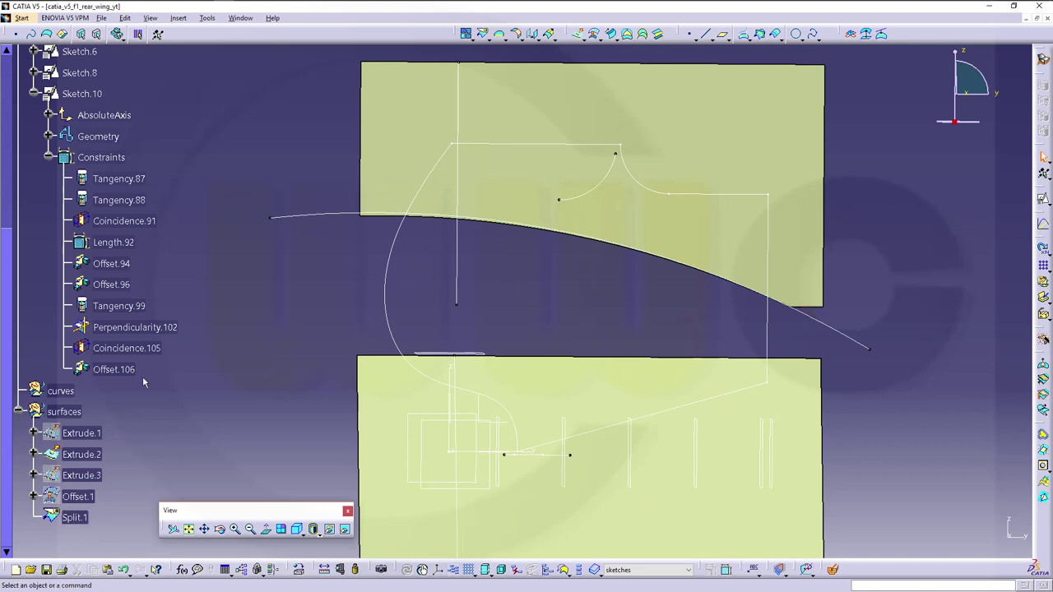
# Edit Sketch.6 and lengthen its vertical line by moving the lower endpoint down past the lower surface's upper edge
pyautogui.scroll(5, 137, 229)
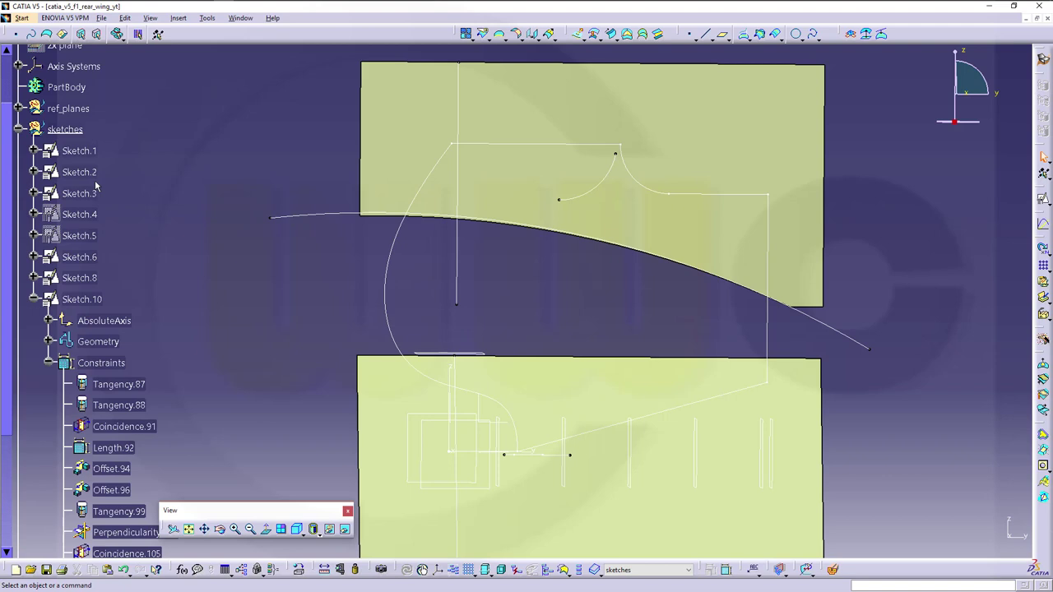
pyautogui.click(84, 260)
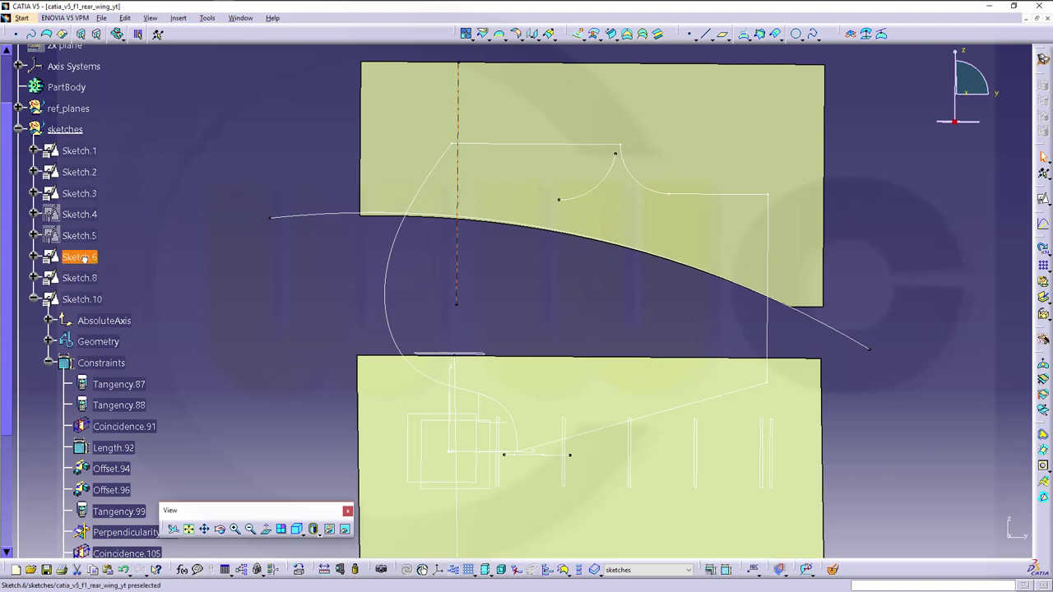
pyautogui.doubleClick(83, 258)
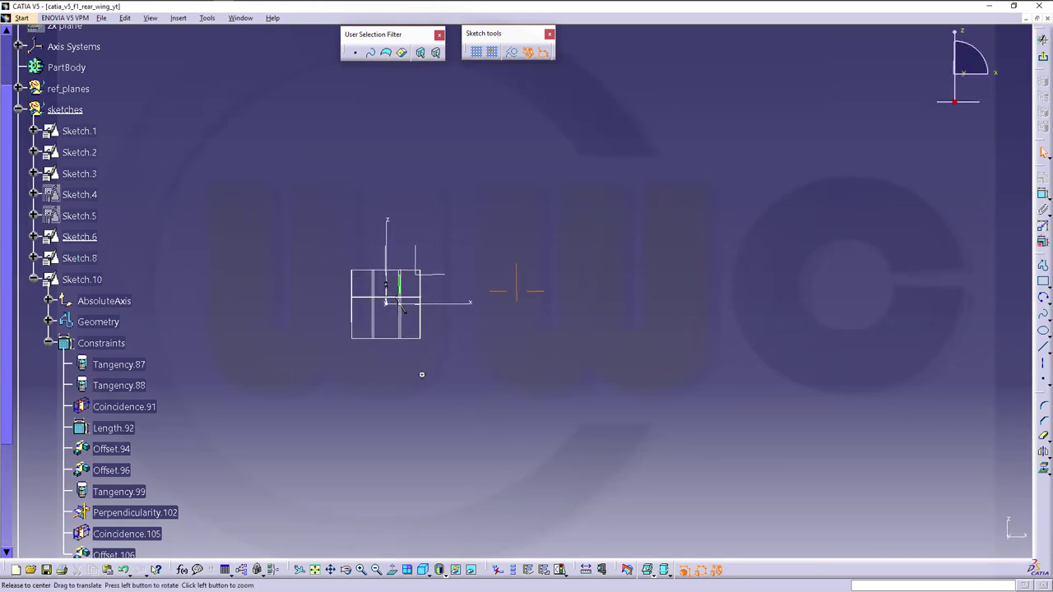
pyautogui.moveTo(423, 371)
pyautogui.mouseDown(button='middle')
pyautogui.moveTo(502, 313)
pyautogui.moveTo(329, 294)
pyautogui.moveTo(576, 243)
pyautogui.moveTo(574, 173)
pyautogui.moveTo(469, 195)
pyautogui.mouseUp(button='middle')
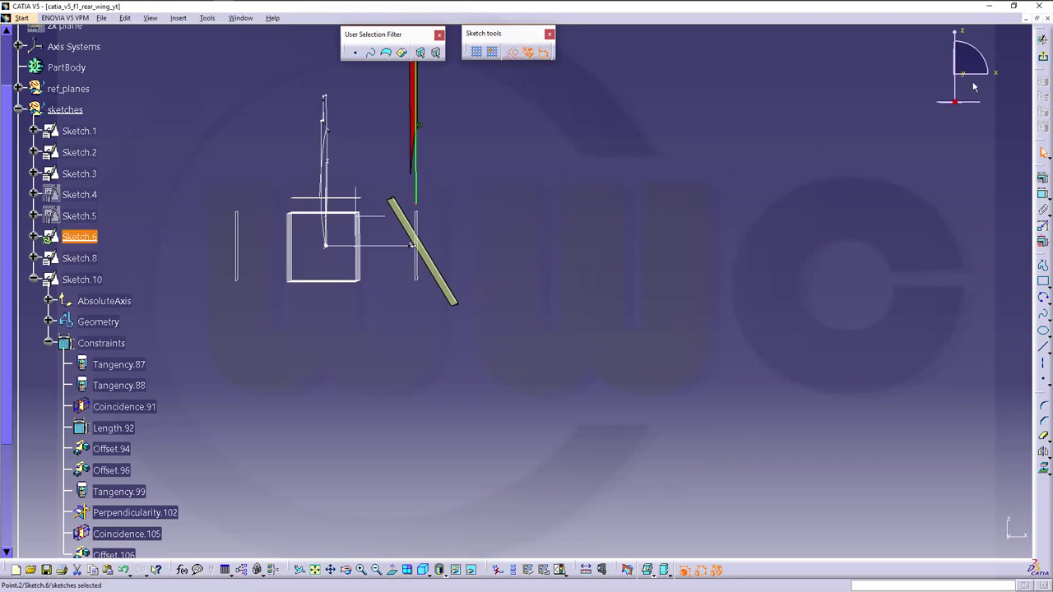
pyautogui.doubleClick(884, 151)
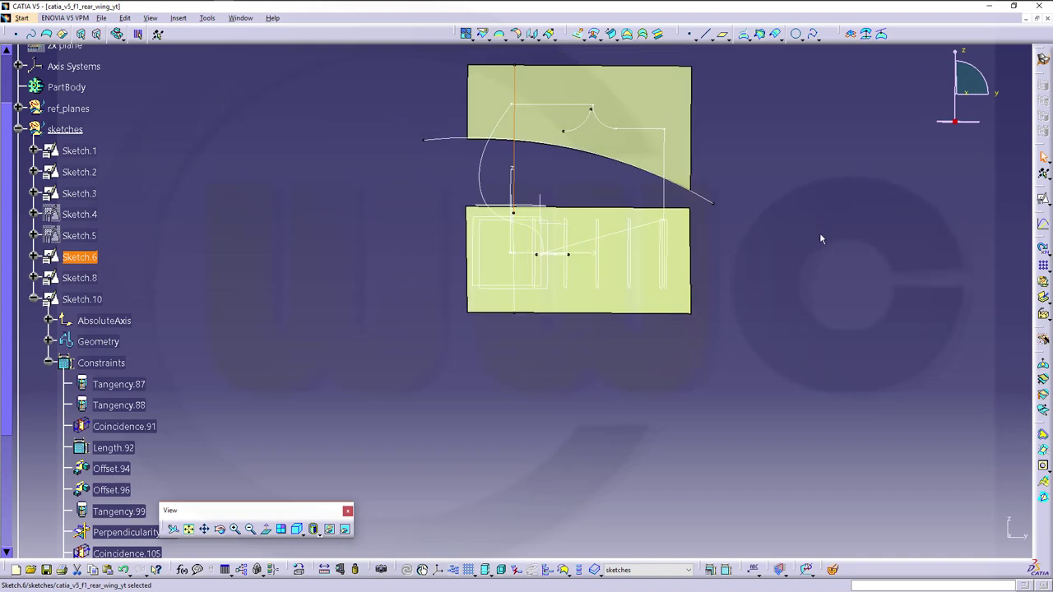
pyautogui.moveTo(819, 238)
pyautogui.mouseDown(button='middle')
pyautogui.moveTo(778, 298)
pyautogui.moveTo(677, 244)
pyautogui.moveTo(674, 381)
pyautogui.moveTo(647, 362)
pyautogui.mouseUp(button='middle')
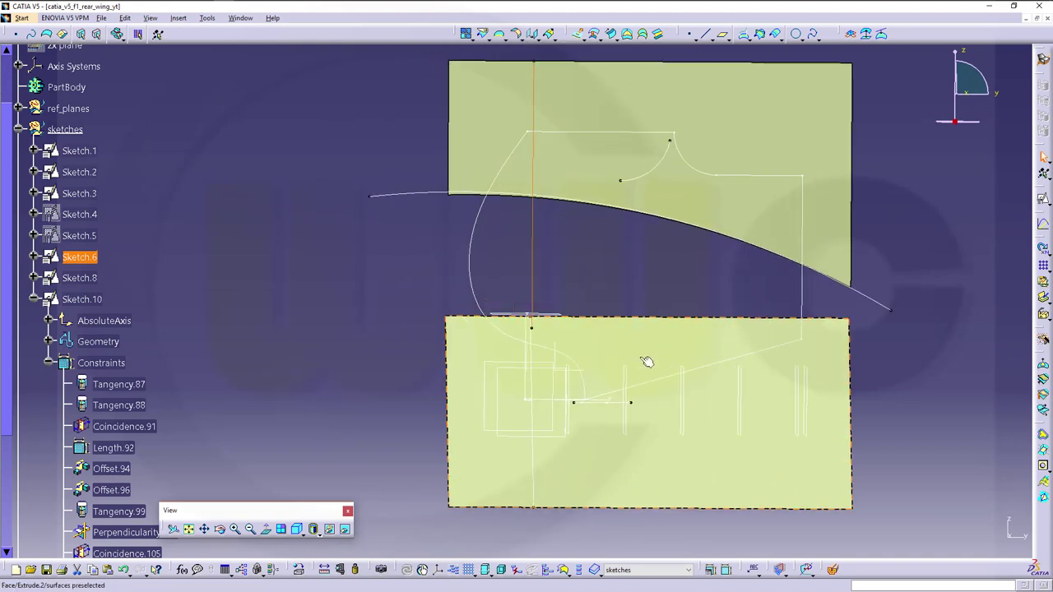
pyautogui.click(281, 321)
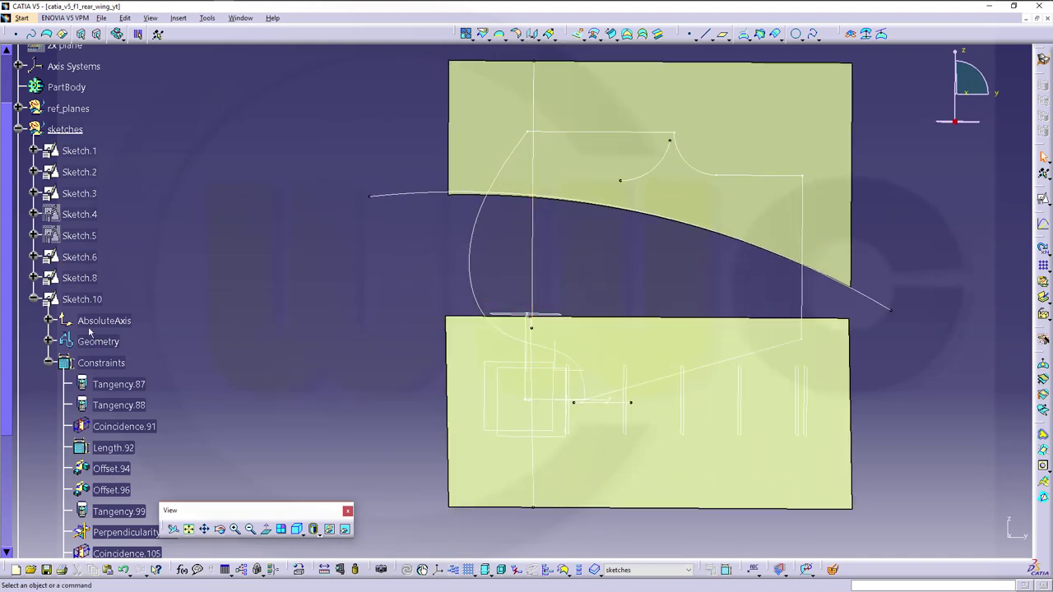
# Blend Extrude.2's upper edge to Split.1's curved lower edge, using both surfaces as supports with tangency continuity
pyautogui.click(33, 299)
pyautogui.moveTo(258, 323)
pyautogui.keyDown('ctrl'); pyautogui.mouseDown(button='middle')
pyautogui.moveTo(287, 317)
pyautogui.moveTo(294, 362)
pyautogui.mouseUp(button='middle'); pyautogui.keyUp('ctrl')
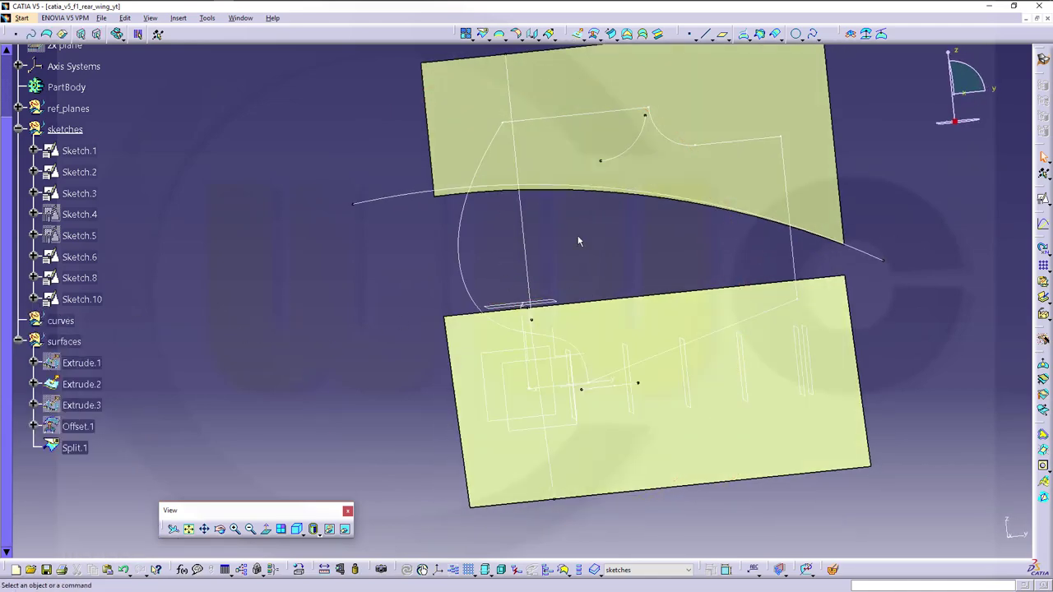
pyautogui.click(658, 36)
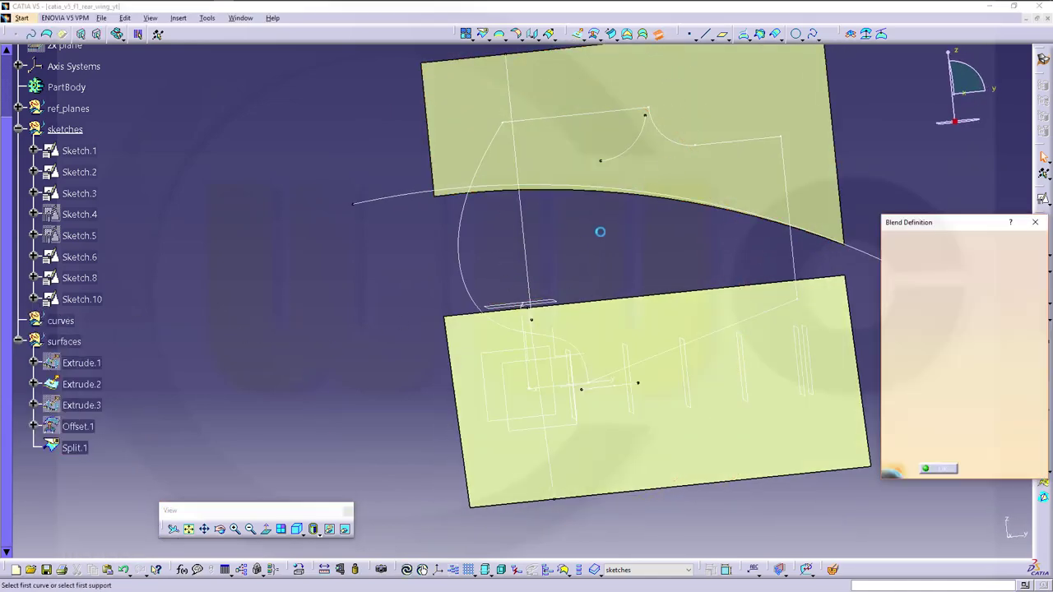
pyautogui.click(596, 303)
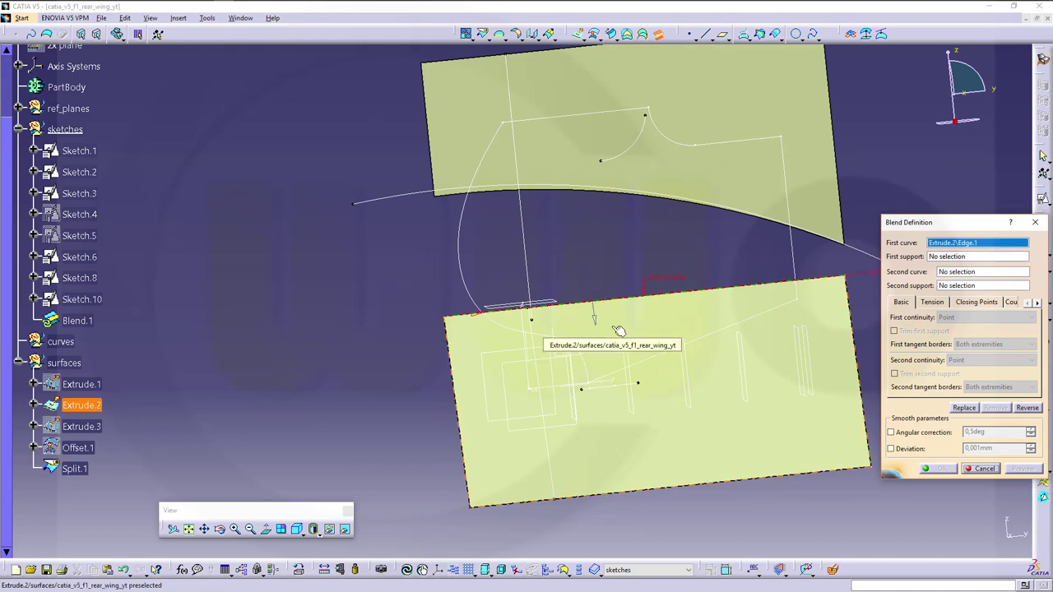
pyautogui.click(615, 316)
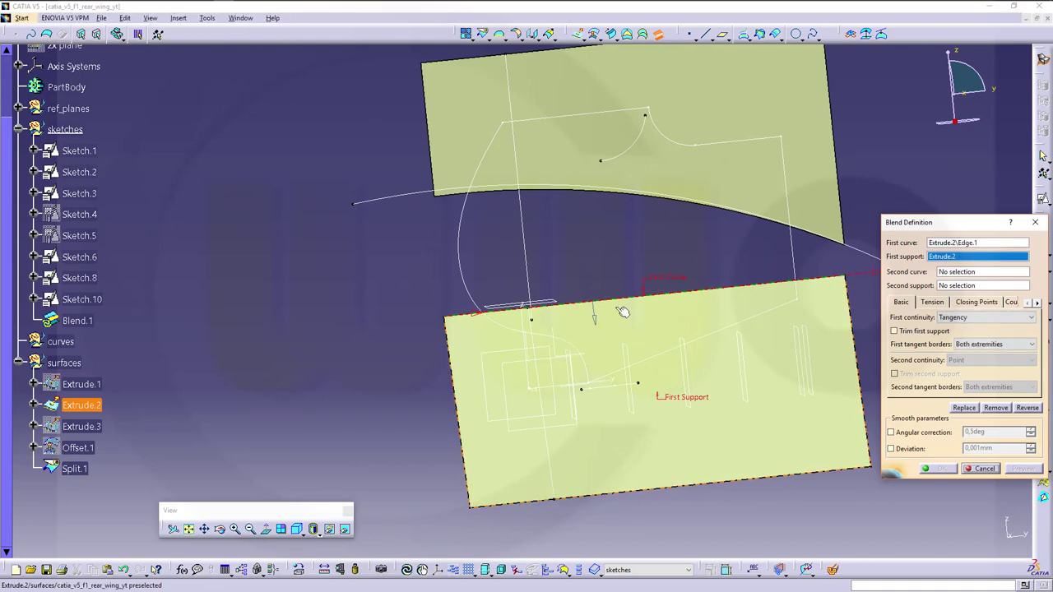
pyautogui.click(560, 195)
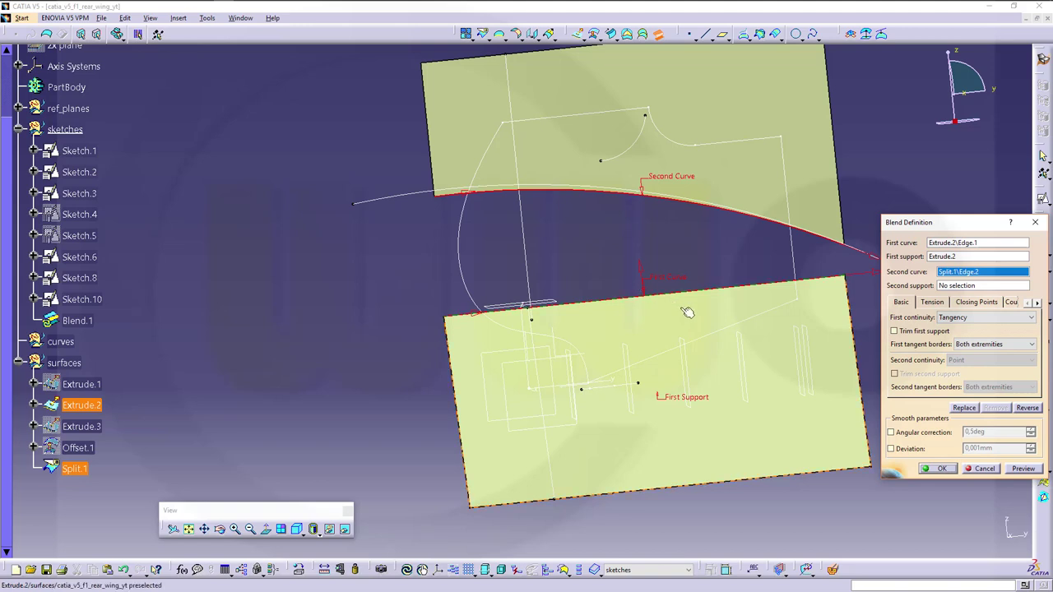
pyautogui.click(738, 185)
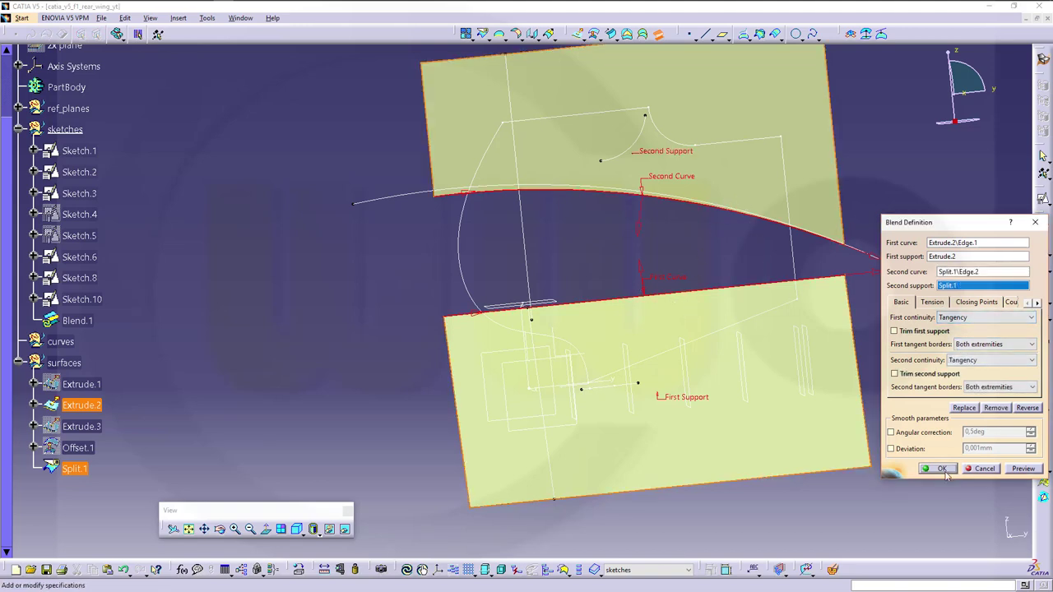
pyautogui.click(942, 469)
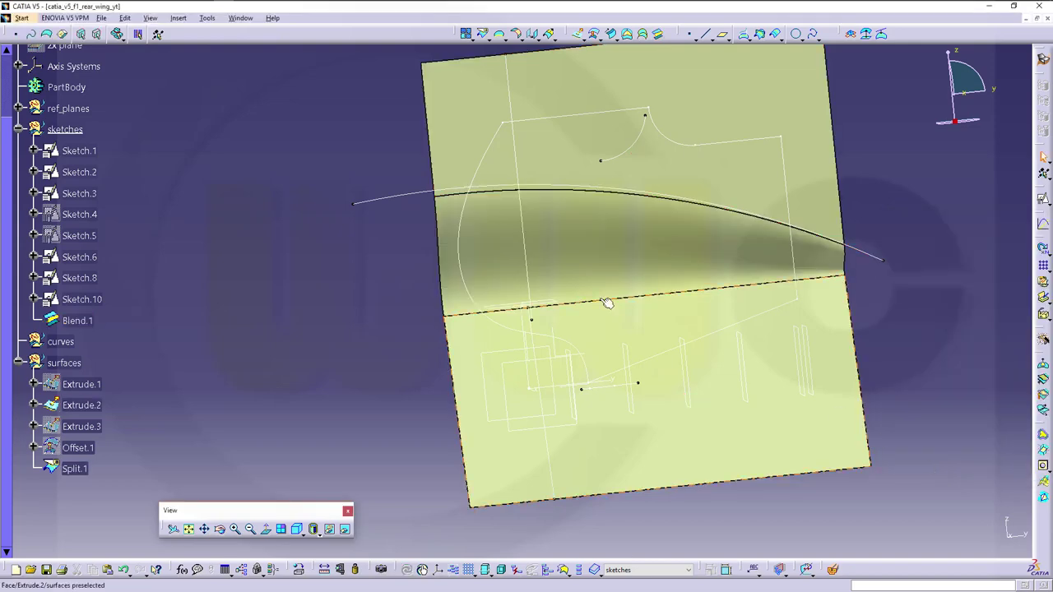
# Examine the blend surface and its transitions to the upper and lower surfaces from several angles
pyautogui.moveTo(606, 304)
pyautogui.mouseDown(button='middle')
pyautogui.moveTo(607, 332)
pyautogui.moveTo(665, 302)
pyautogui.moveTo(571, 327)
pyautogui.moveTo(576, 354)
pyautogui.moveTo(623, 319)
pyautogui.mouseUp(button='middle')
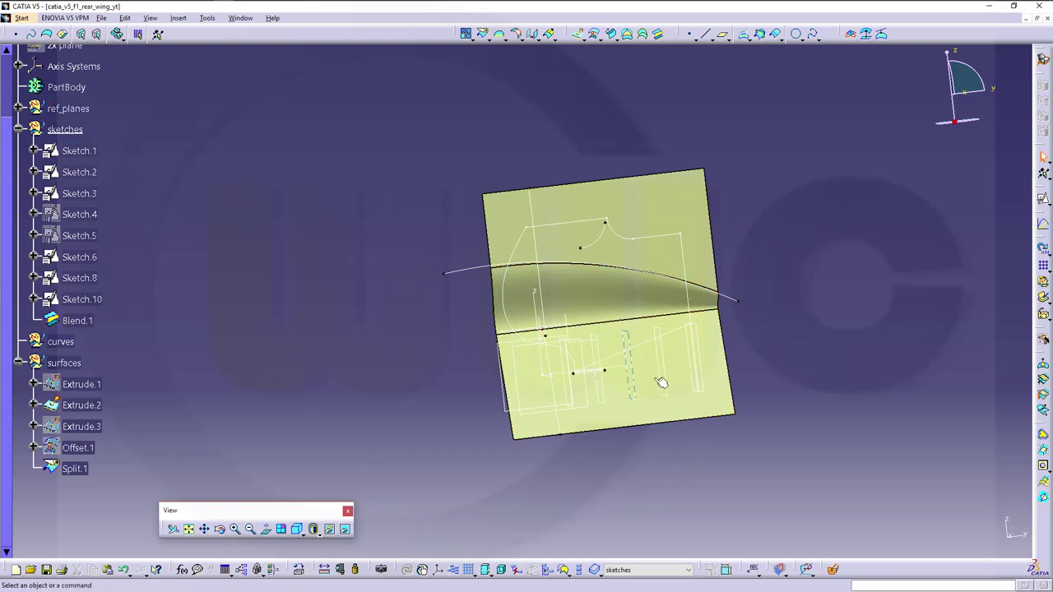
pyautogui.moveTo(428, 355); pyautogui.dragTo(527, 362, button='middle')
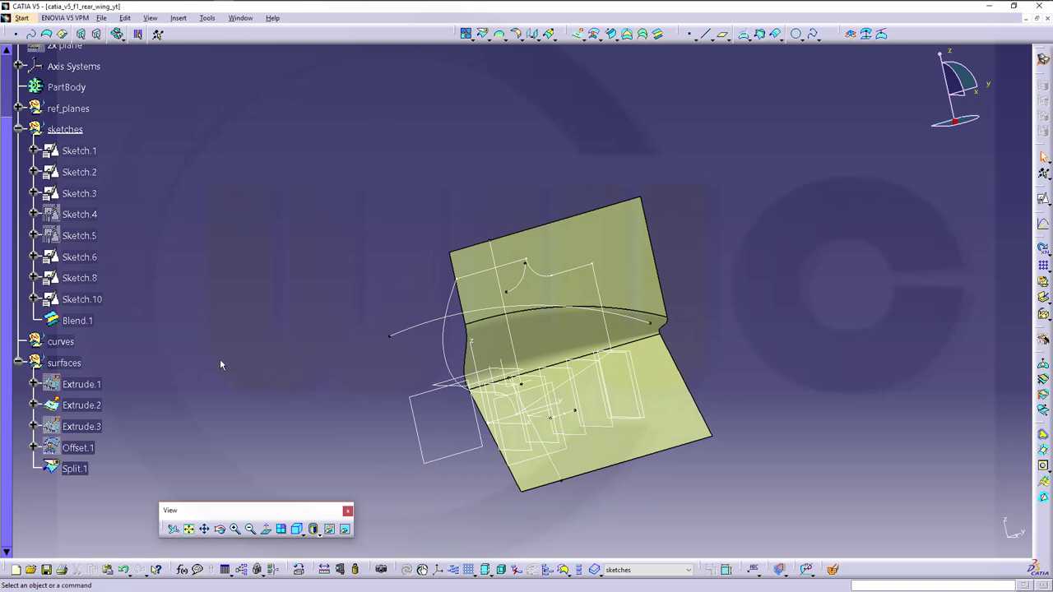
pyautogui.moveTo(377, 344); pyautogui.dragTo(346, 307, button='middle')
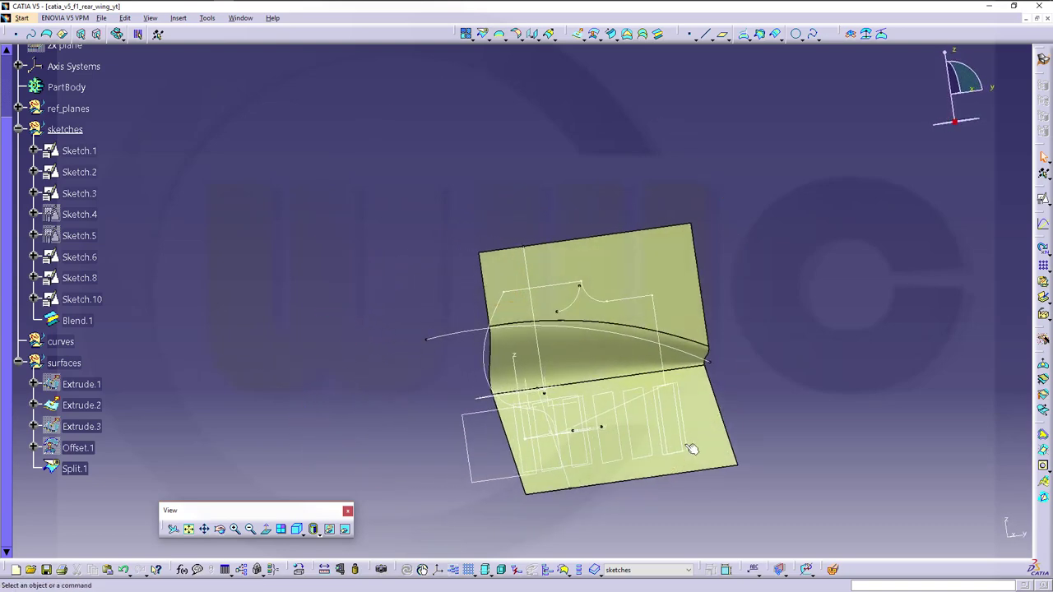
pyautogui.moveTo(691, 448); pyautogui.dragTo(581, 309, button='middle')
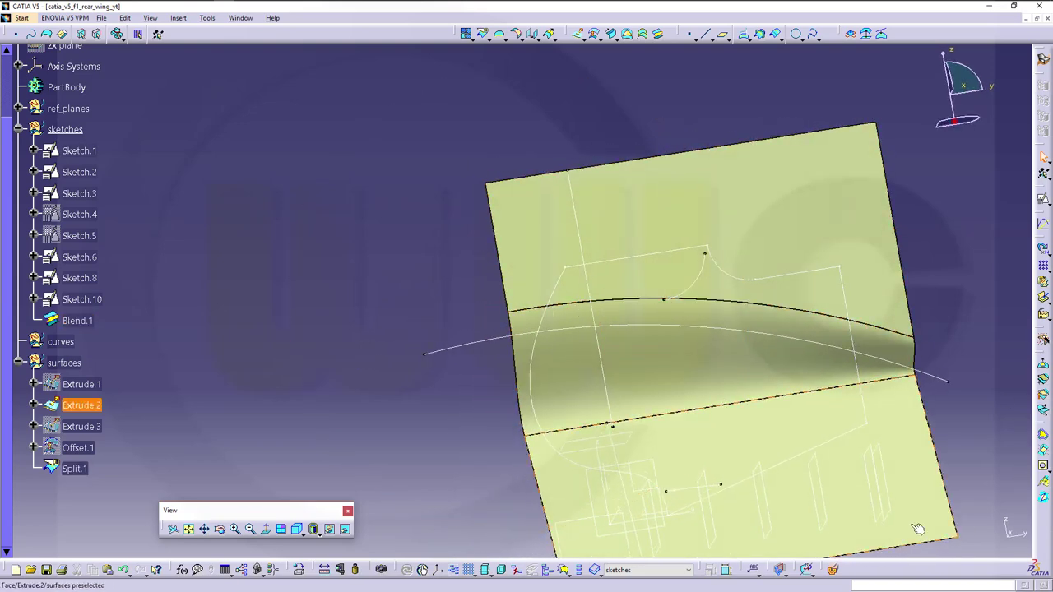
pyautogui.moveTo(779, 502)
pyautogui.mouseDown(button='middle')
pyautogui.moveTo(724, 465)
pyautogui.moveTo(705, 388)
pyautogui.moveTo(689, 439)
pyautogui.moveTo(663, 448)
pyautogui.moveTo(670, 353)
pyautogui.mouseUp(button='middle')
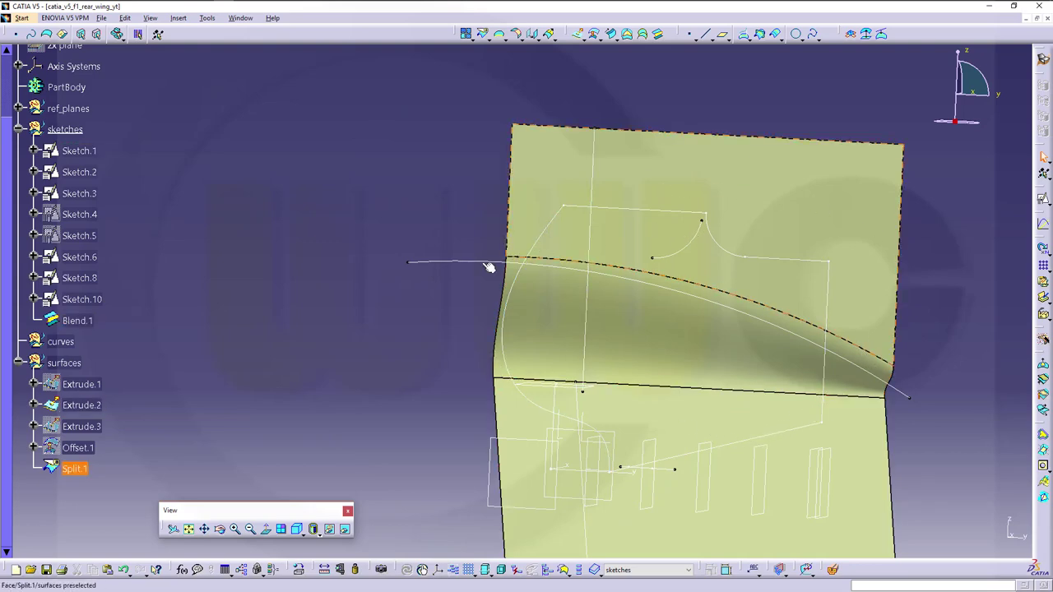
pyautogui.moveTo(489, 268); pyautogui.dragTo(700, 317, button='middle')
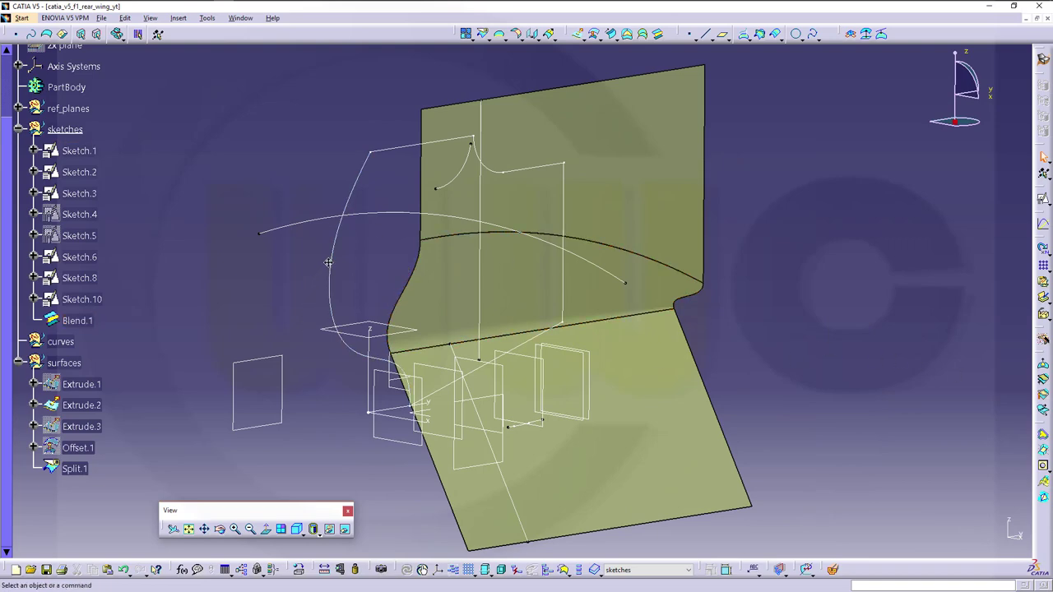
pyautogui.moveTo(329, 263); pyautogui.dragTo(306, 285, button='middle')
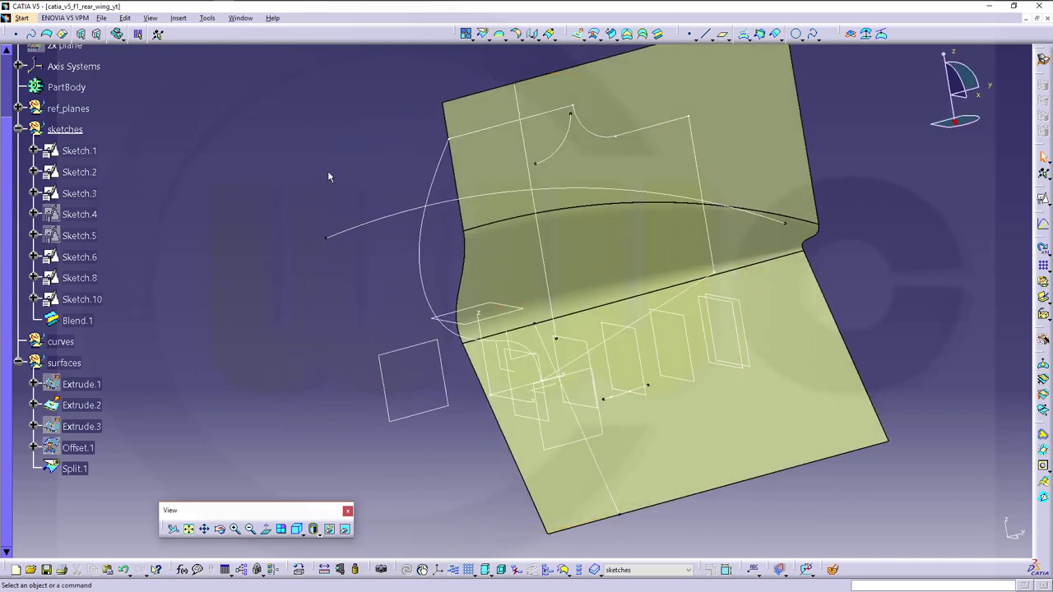
# Extrude the Sketch.1 side outline as a surface by 750 mm in the reversed direction
pyautogui.click(578, 37)
pyautogui.click(430, 175)
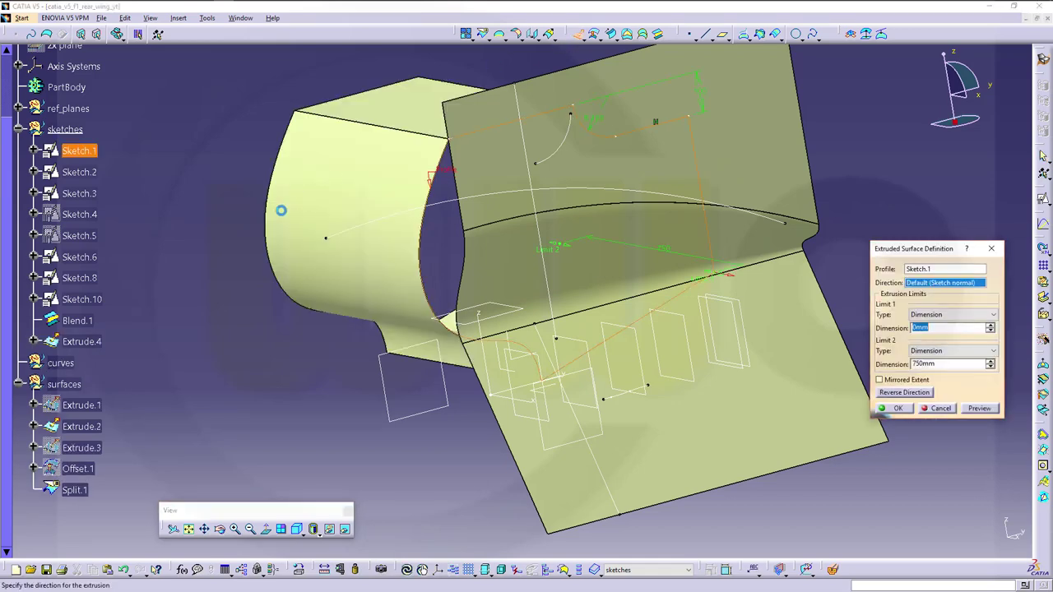
pyautogui.click(904, 393)
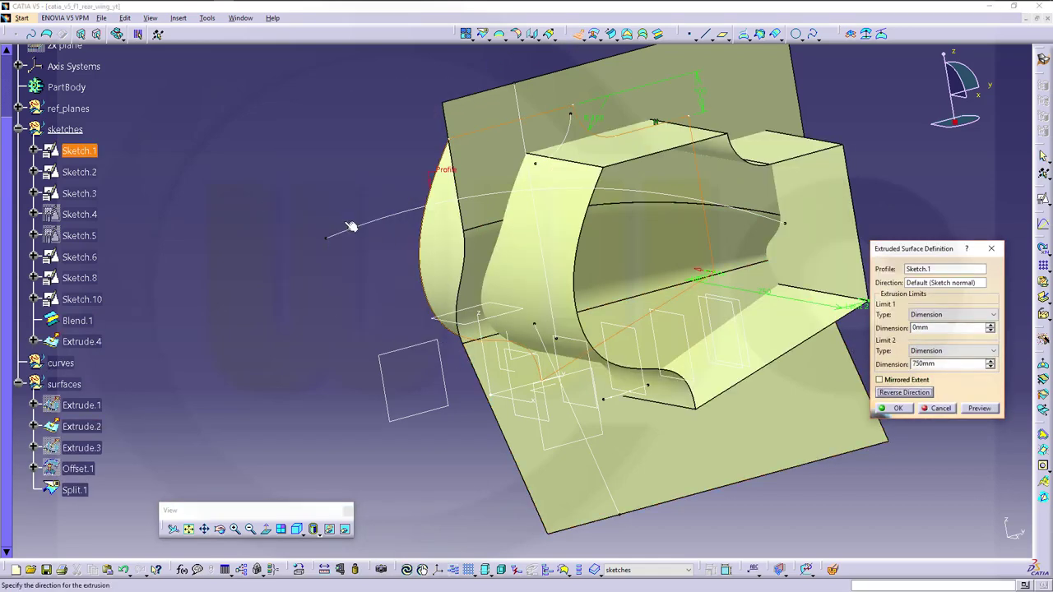
pyautogui.moveTo(353, 223); pyautogui.dragTo(704, 338, button='middle')
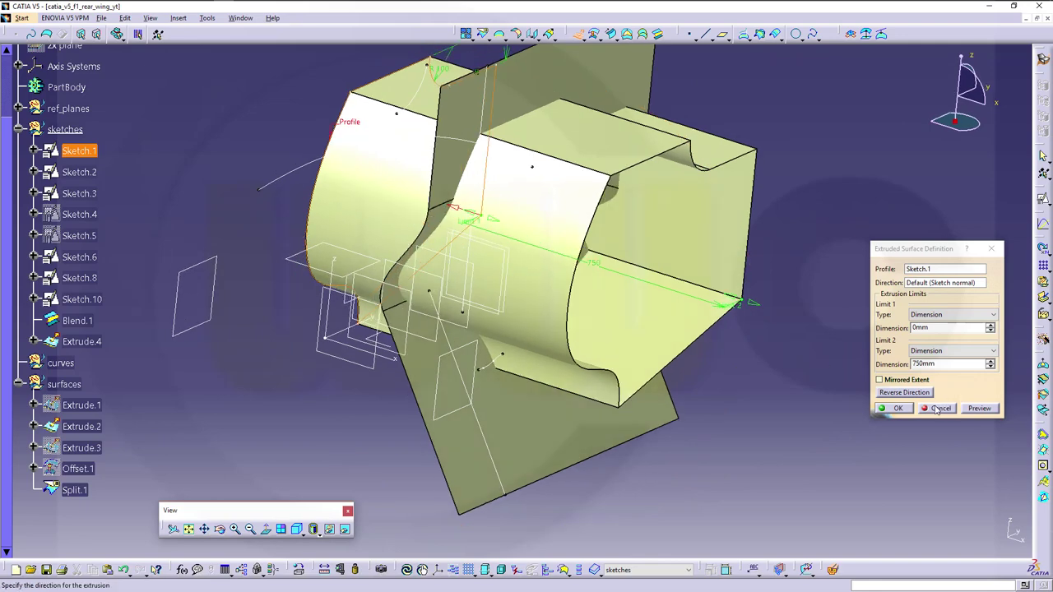
pyautogui.click(899, 409)
pyautogui.moveTo(804, 365); pyautogui.dragTo(298, 250, button='middle')
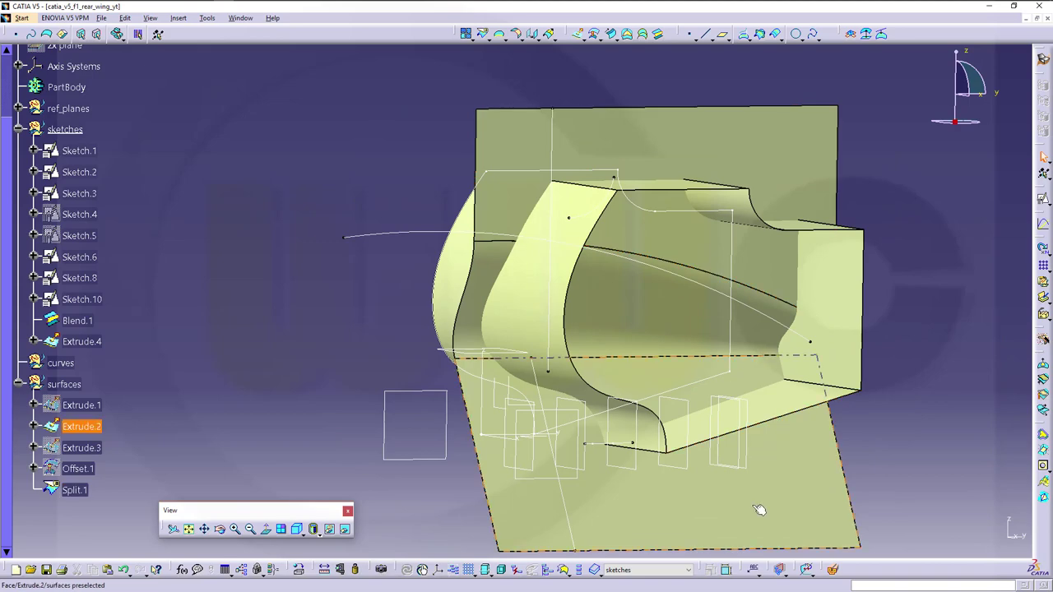
# Extrude the curved Sketch.10 profile as a surface by 750 mm in the reversed direction
pyautogui.moveTo(755, 518); pyautogui.dragTo(745, 271, button='middle')
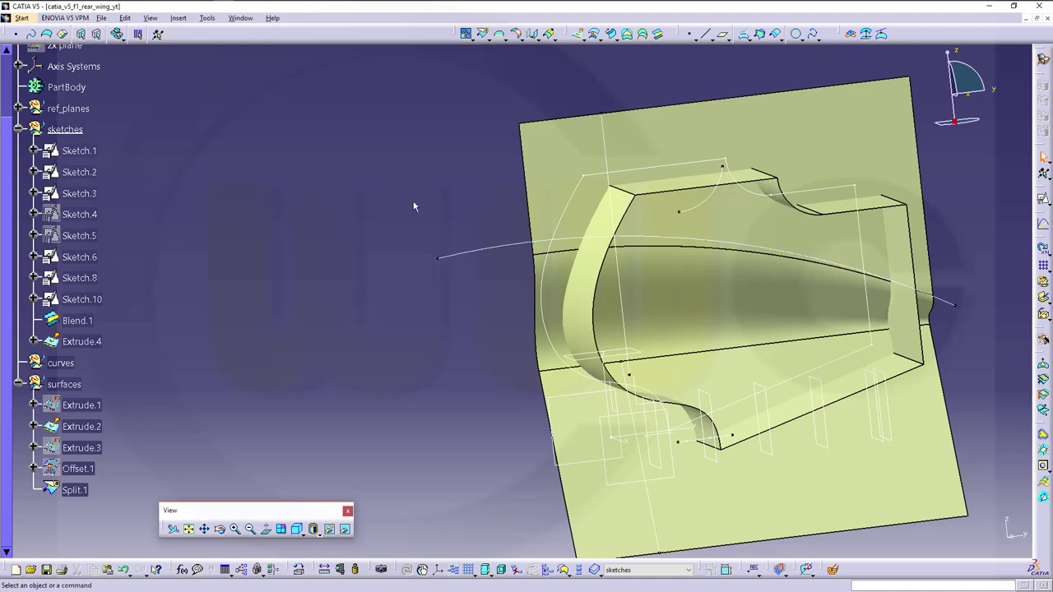
pyautogui.moveTo(944, 446); pyautogui.dragTo(872, 414, button='middle')
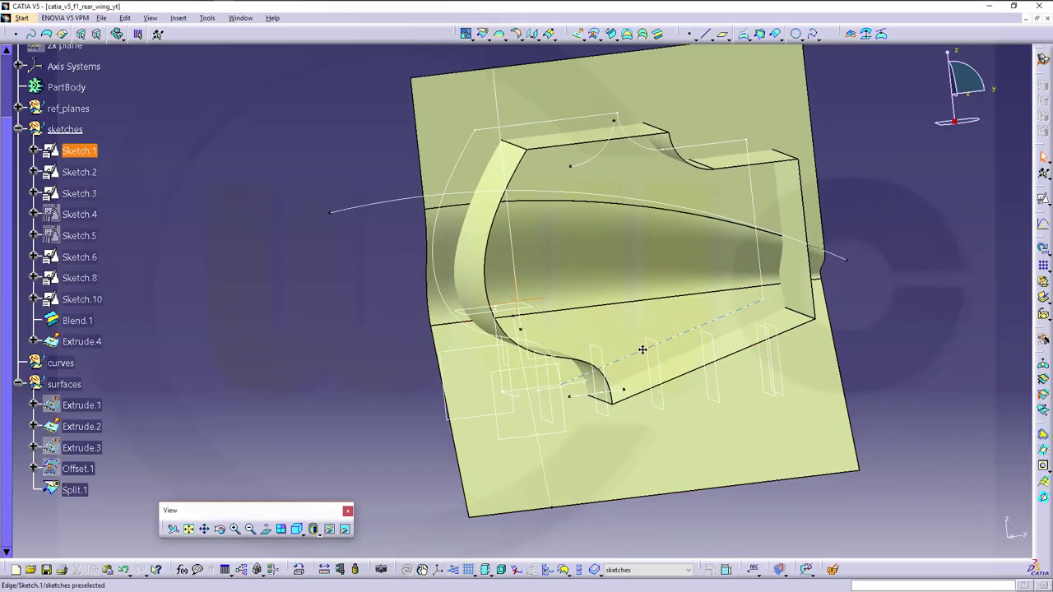
pyautogui.moveTo(643, 350)
pyautogui.mouseDown(button='middle')
pyautogui.moveTo(658, 374)
pyautogui.moveTo(491, 387)
pyautogui.moveTo(572, 353)
pyautogui.moveTo(618, 419)
pyautogui.moveTo(631, 415)
pyautogui.mouseUp(button='middle')
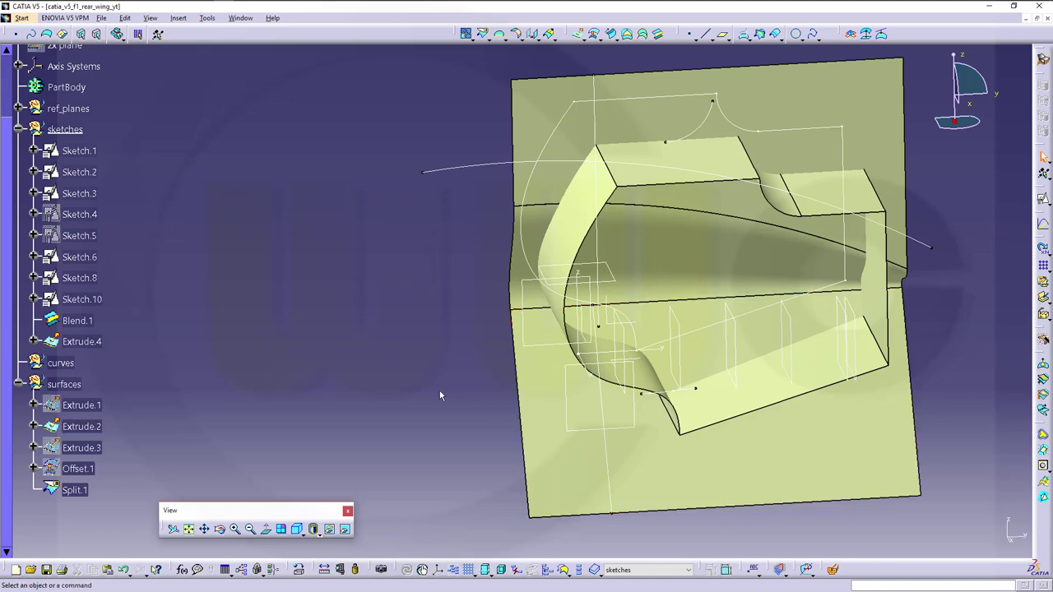
pyautogui.moveTo(815, 419); pyautogui.dragTo(685, 348, button='middle')
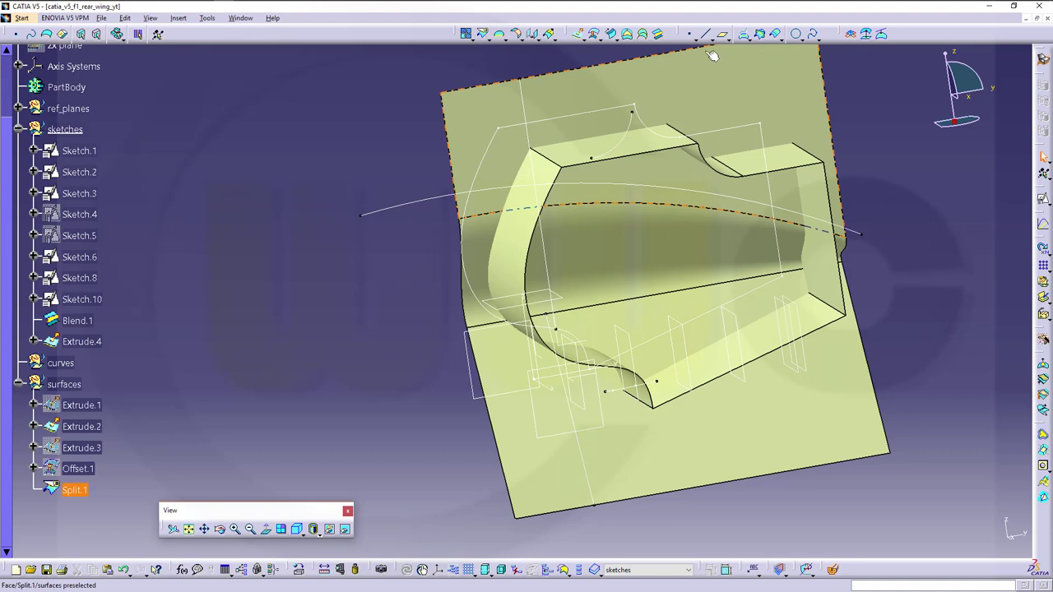
pyautogui.click(579, 34)
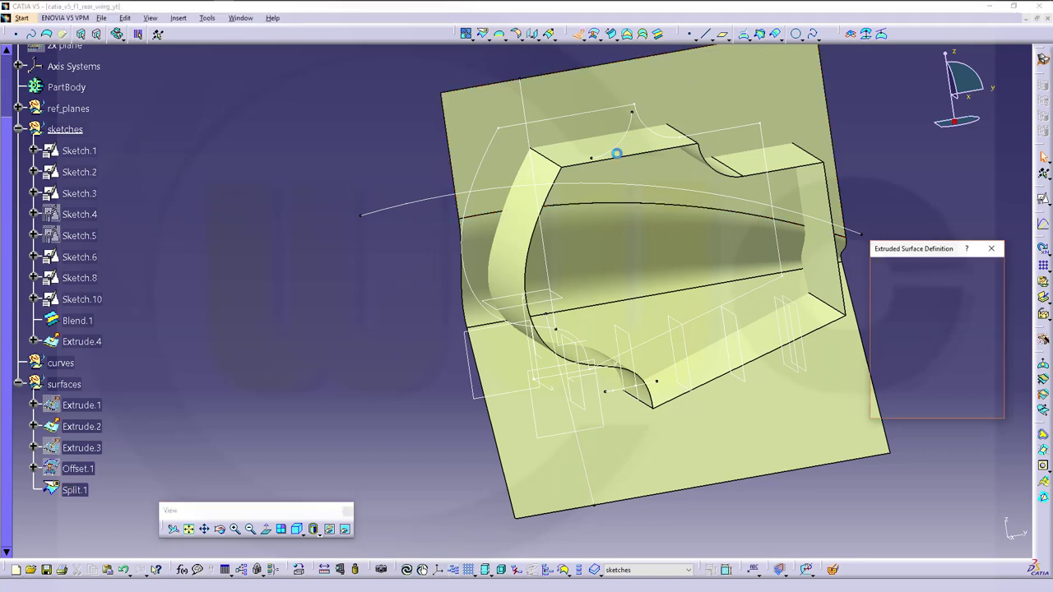
pyautogui.click(626, 395)
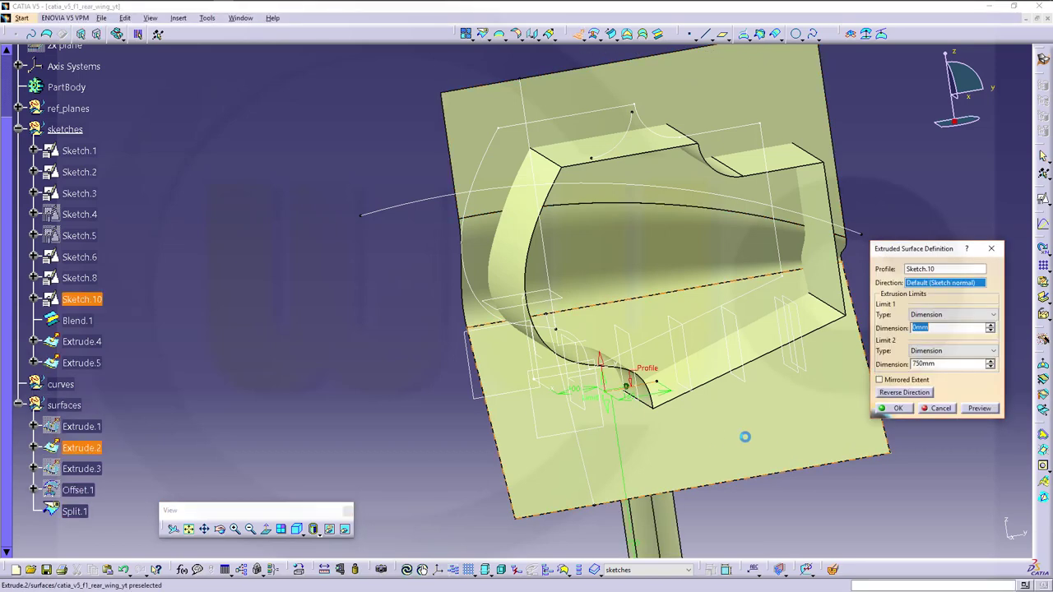
pyautogui.click(906, 394)
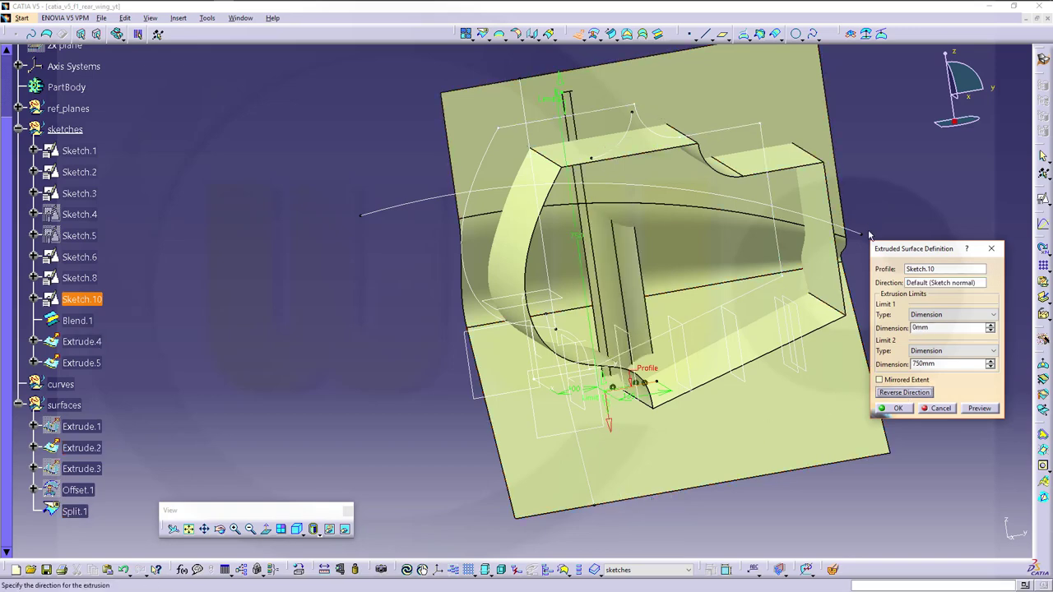
pyautogui.moveTo(847, 269)
pyautogui.mouseDown(button='middle')
pyautogui.moveTo(699, 345)
pyautogui.moveTo(544, 390)
pyautogui.moveTo(572, 390)
pyautogui.moveTo(673, 327)
pyautogui.moveTo(626, 341)
pyautogui.mouseUp(button='middle')
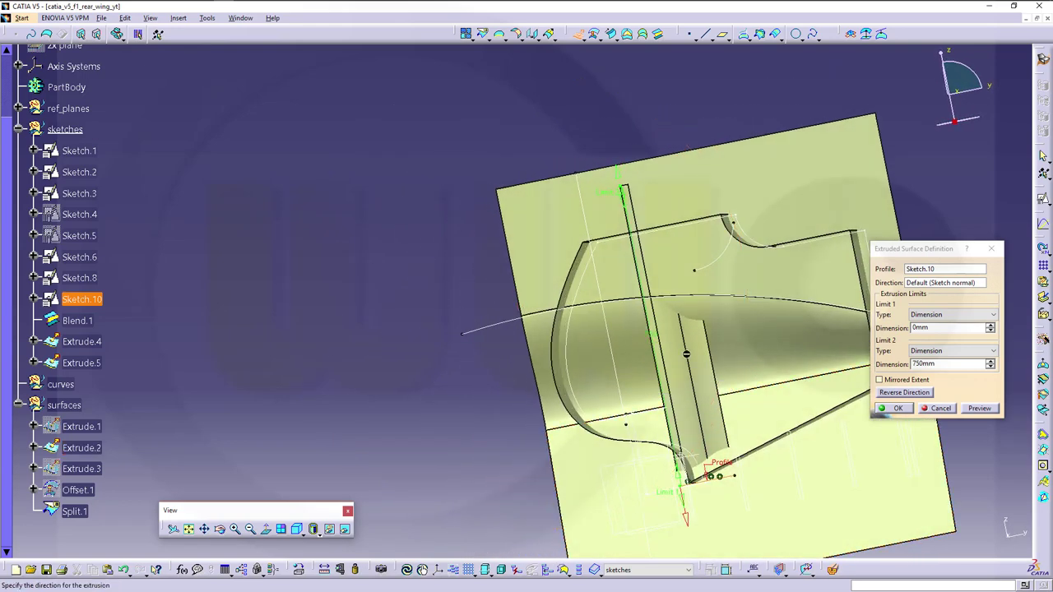
pyautogui.click(898, 409)
pyautogui.moveTo(568, 321); pyautogui.dragTo(746, 366, button='middle')
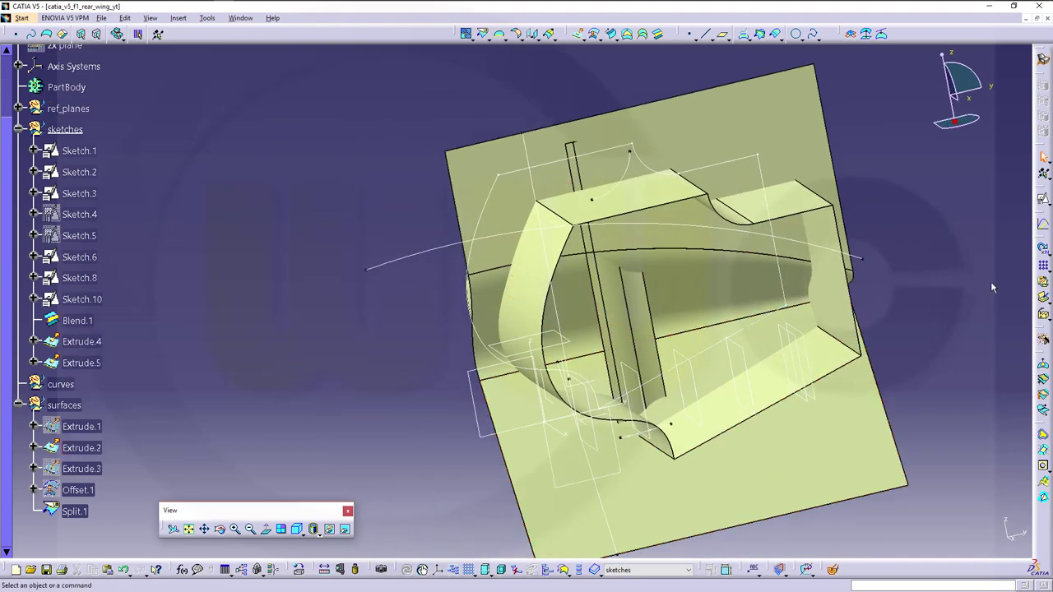
# Create a rectangular pattern of Extrude.5 with 4 instances spaced 135 mm along the Absolute Axis System's Y axis
pyautogui.click(1043, 267)
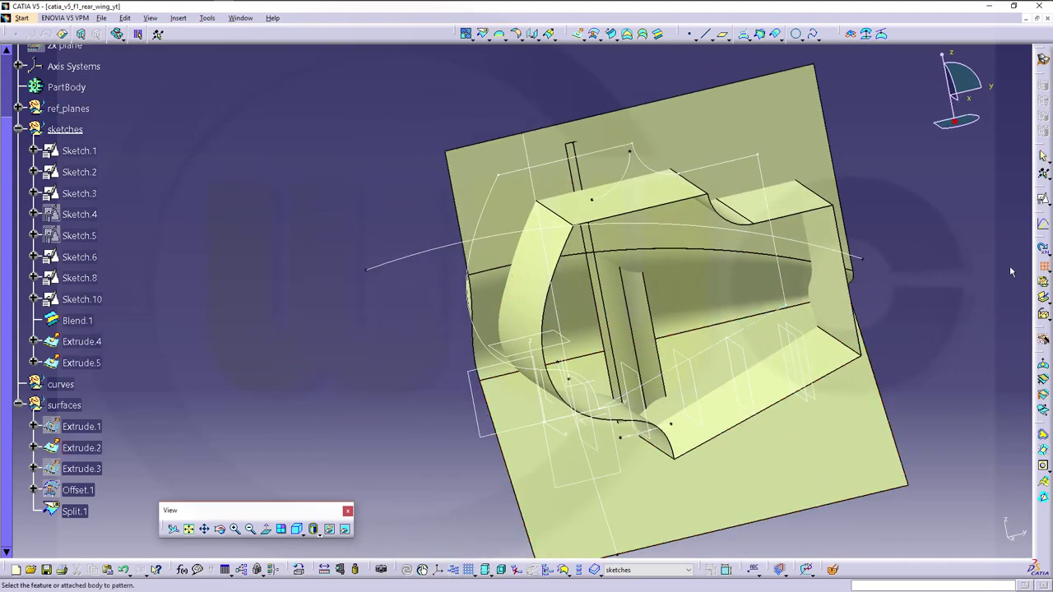
pyautogui.click(630, 337)
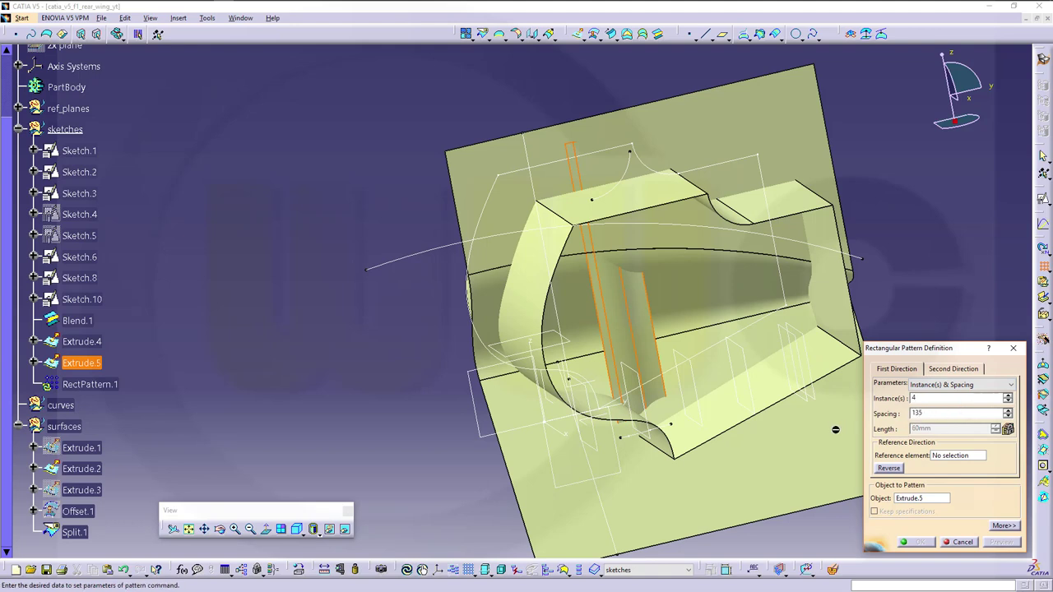
pyautogui.click(959, 458)
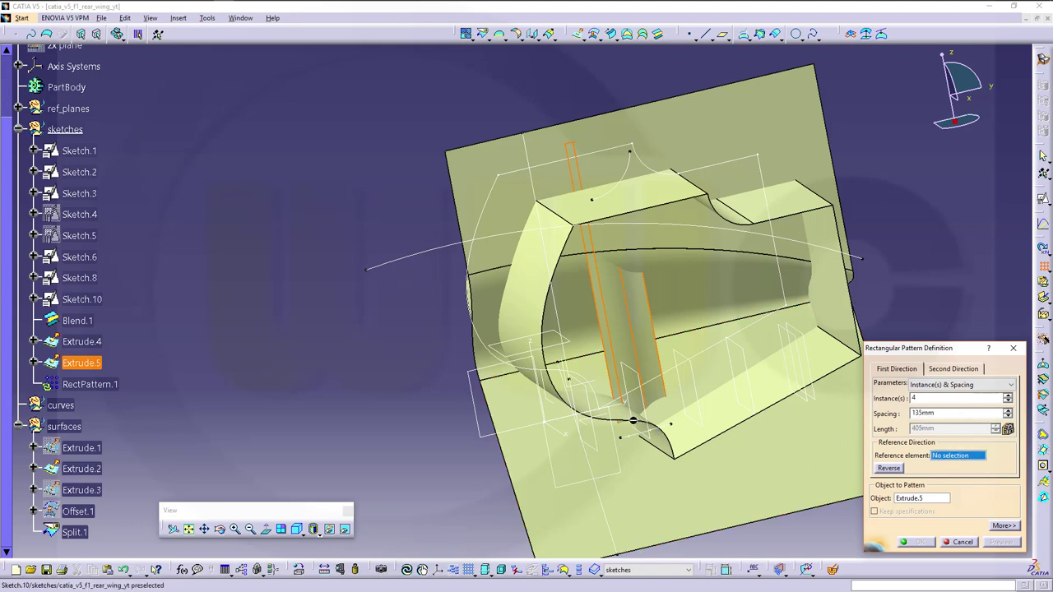
pyautogui.click(624, 409)
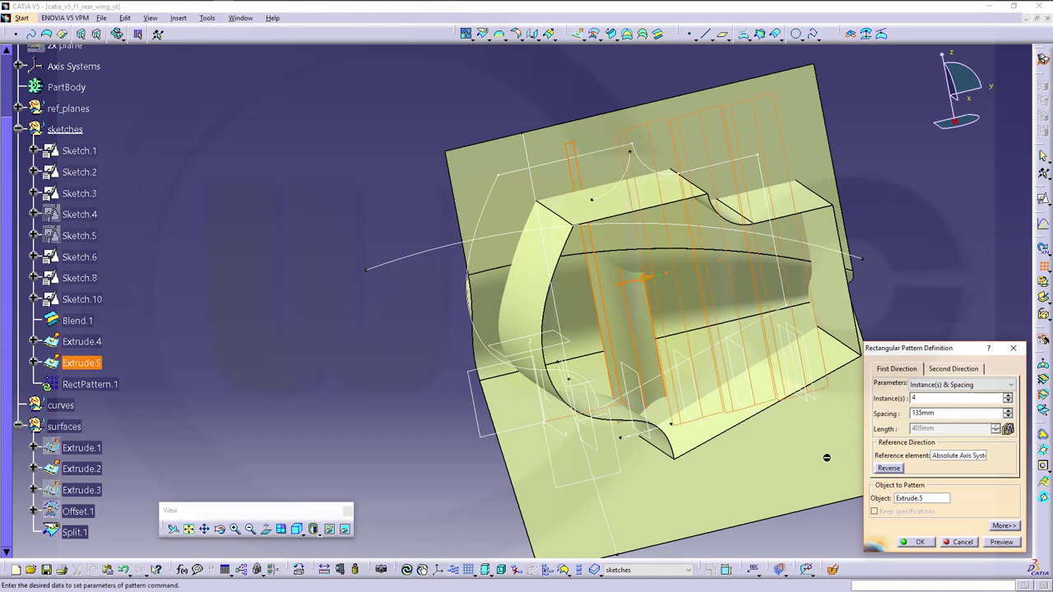
pyautogui.click(922, 544)
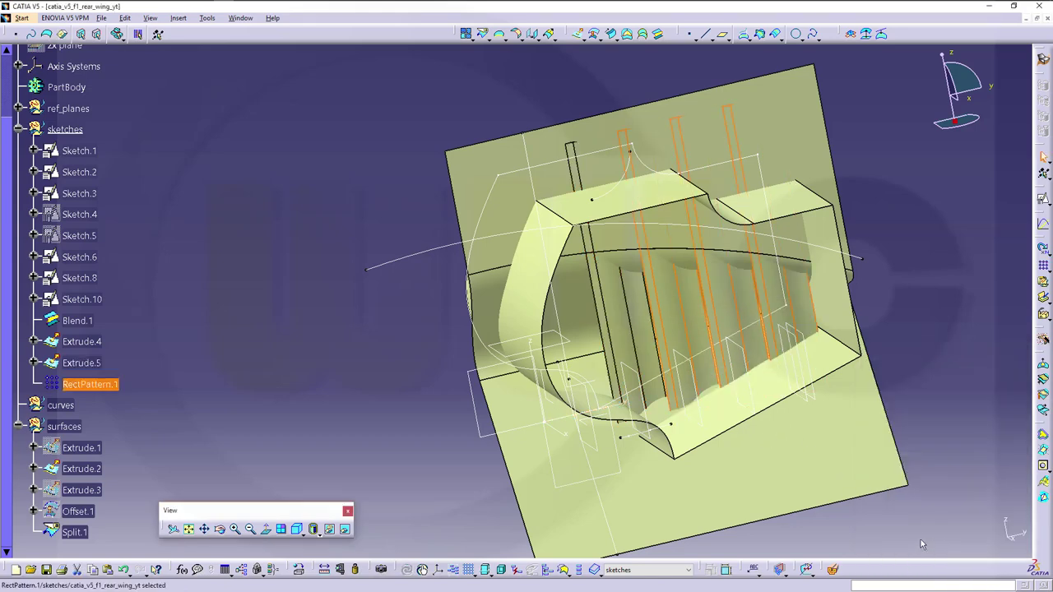
# Hide the surfaces geometrical set and define the sketches set as the work object
pyautogui.moveTo(461, 272); pyautogui.dragTo(432, 346, button='middle')
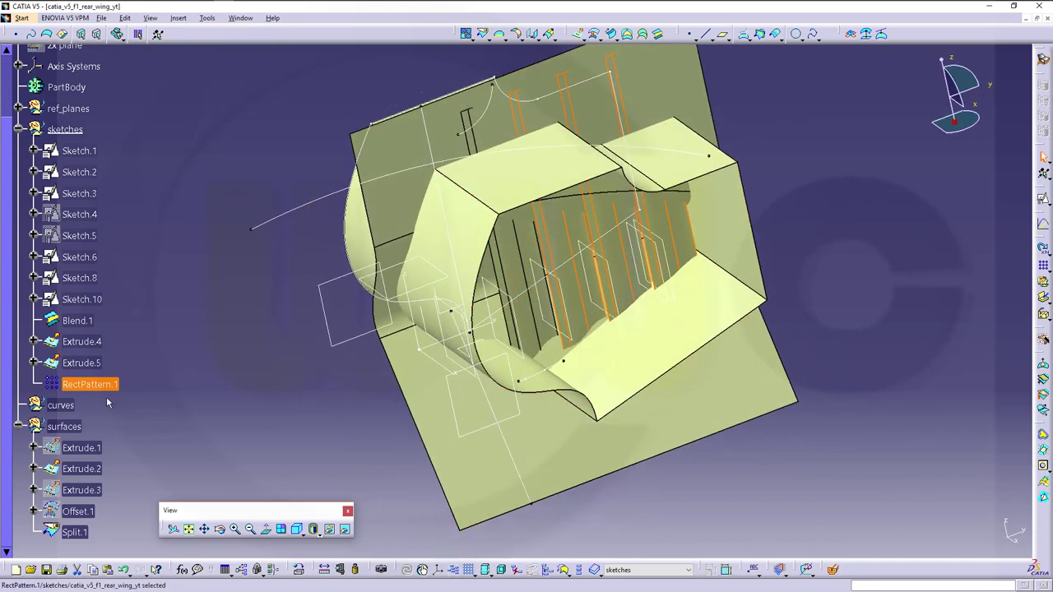
pyautogui.rightClick(69, 424)
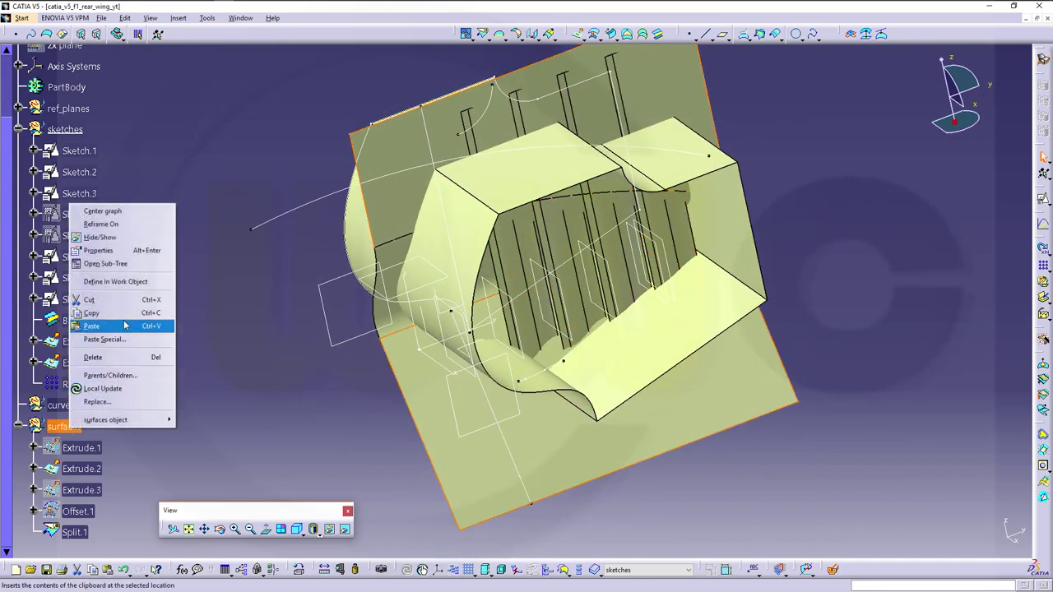
pyautogui.click(100, 237)
pyautogui.click(66, 129)
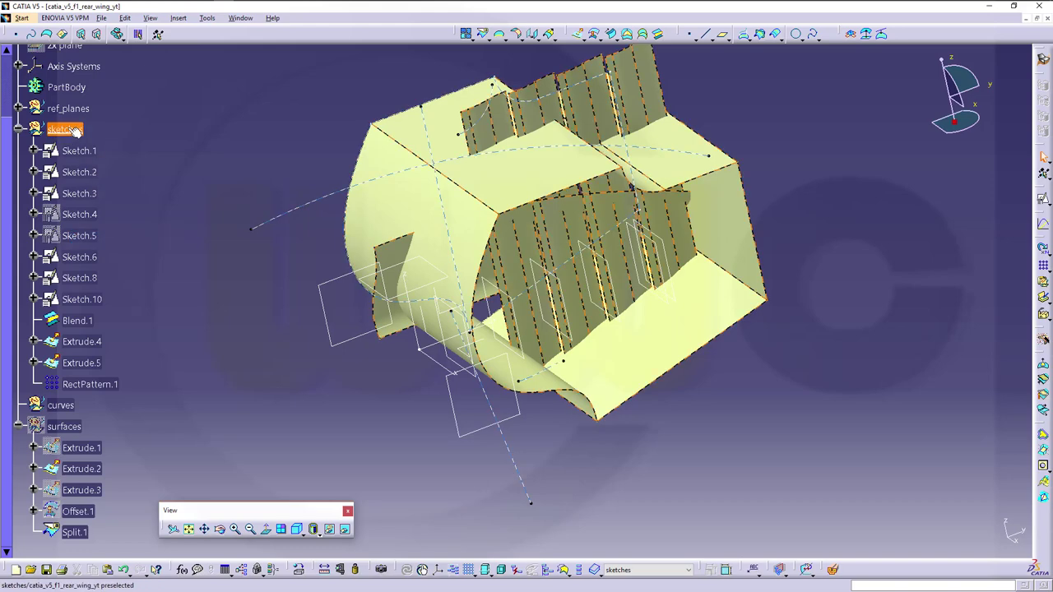
pyautogui.rightClick(68, 130)
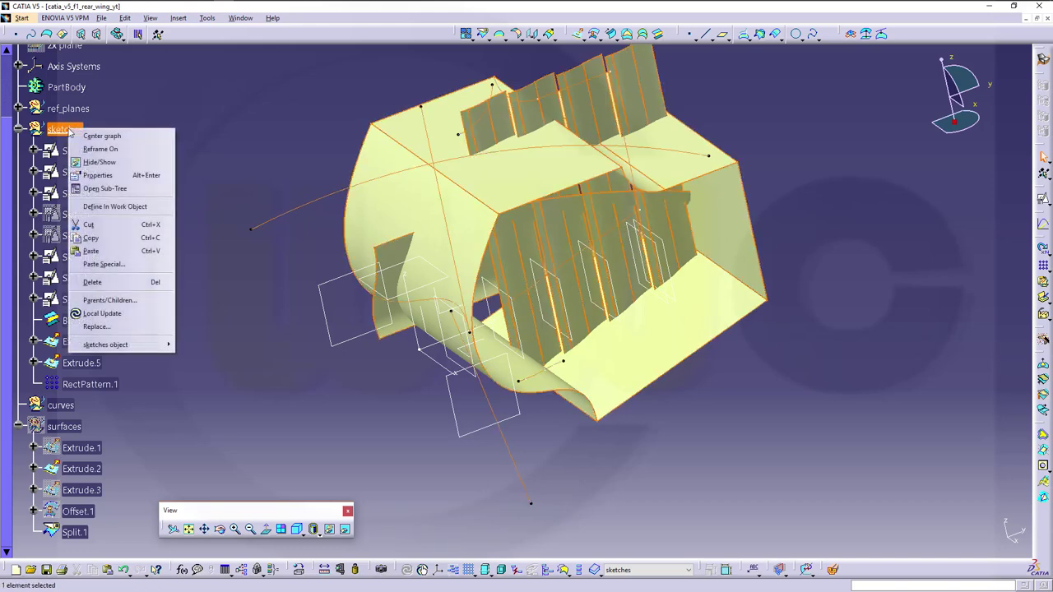
pyautogui.click(108, 206)
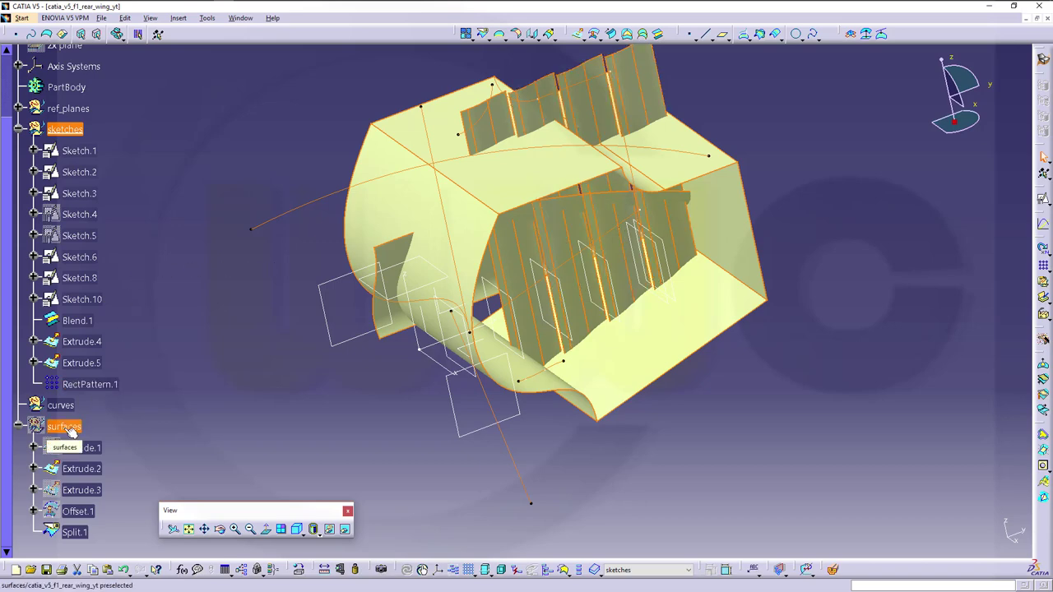
# Move Blend.1, Extrude.4, Extrude.5 and RectPattern.1 to the last position of the surfaces geometrical set
pyautogui.click(69, 323)
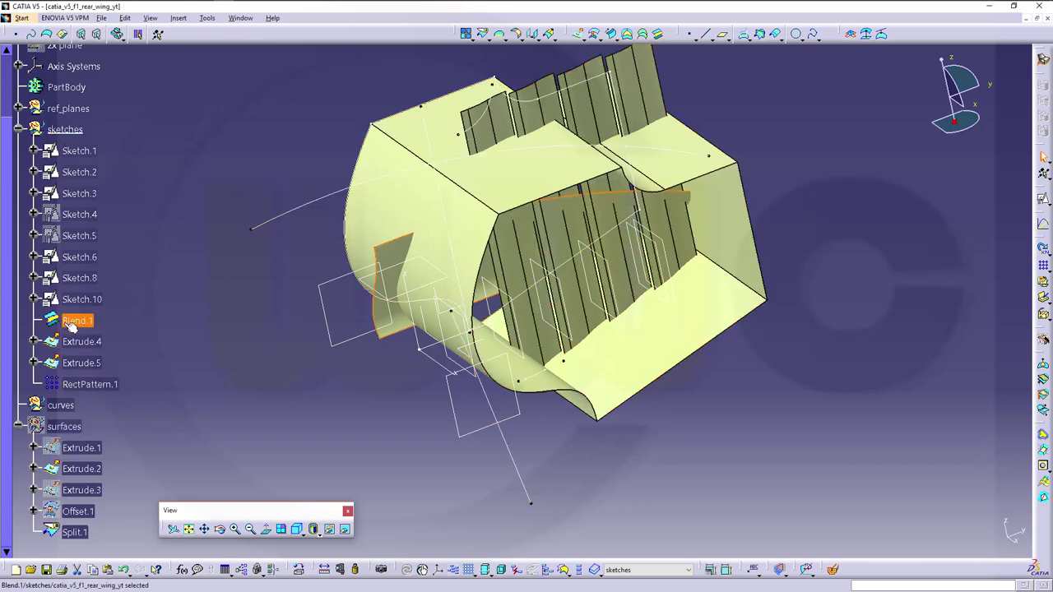
pyautogui.keyDown('shift'); pyautogui.click(96, 389); pyautogui.keyUp('shift')
pyautogui.rightClick(91, 390)
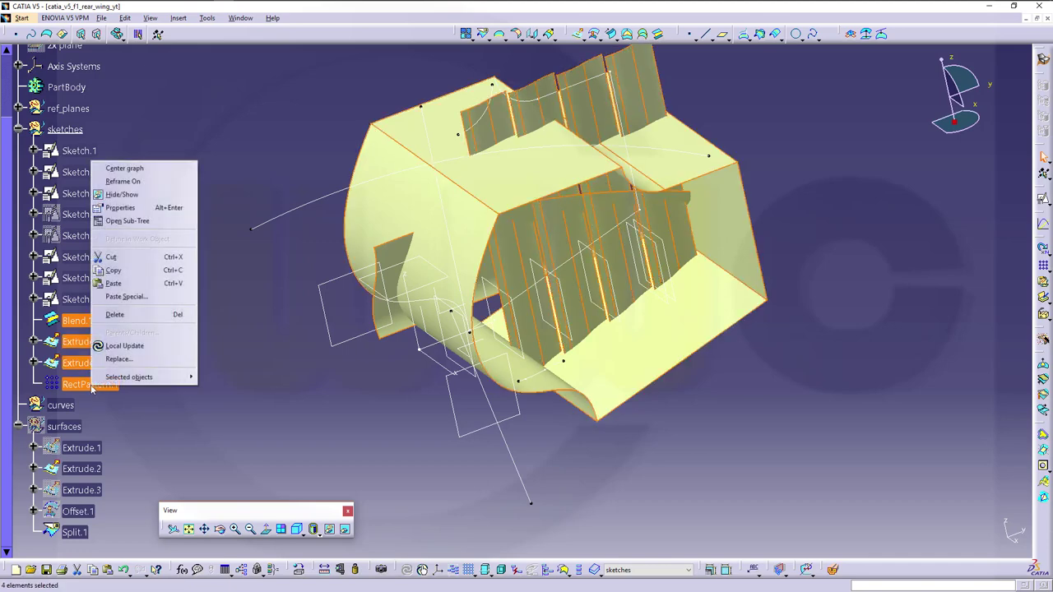
pyautogui.moveTo(137, 382)
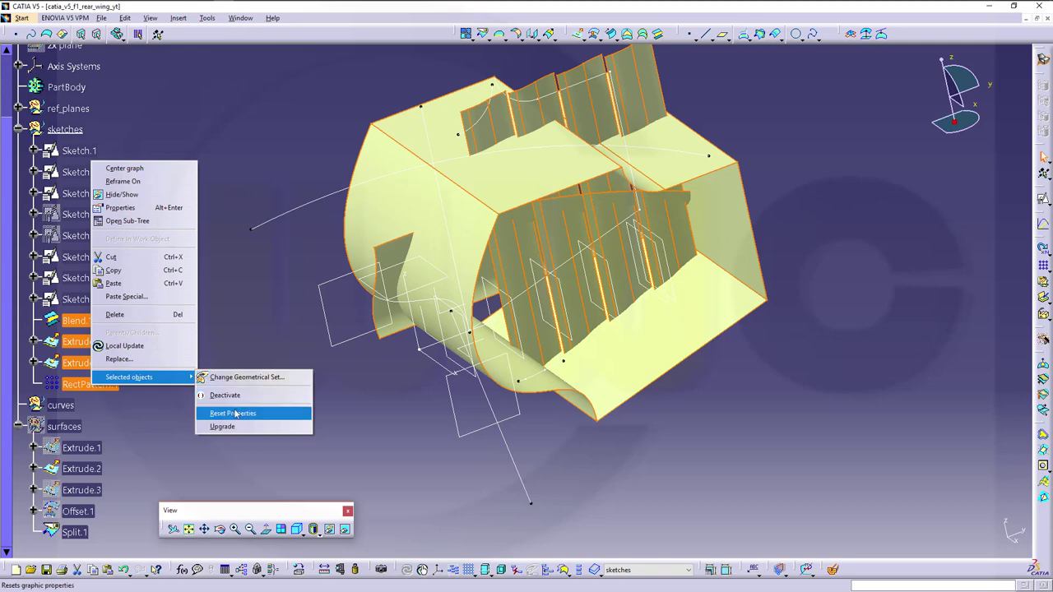
pyautogui.click(226, 377)
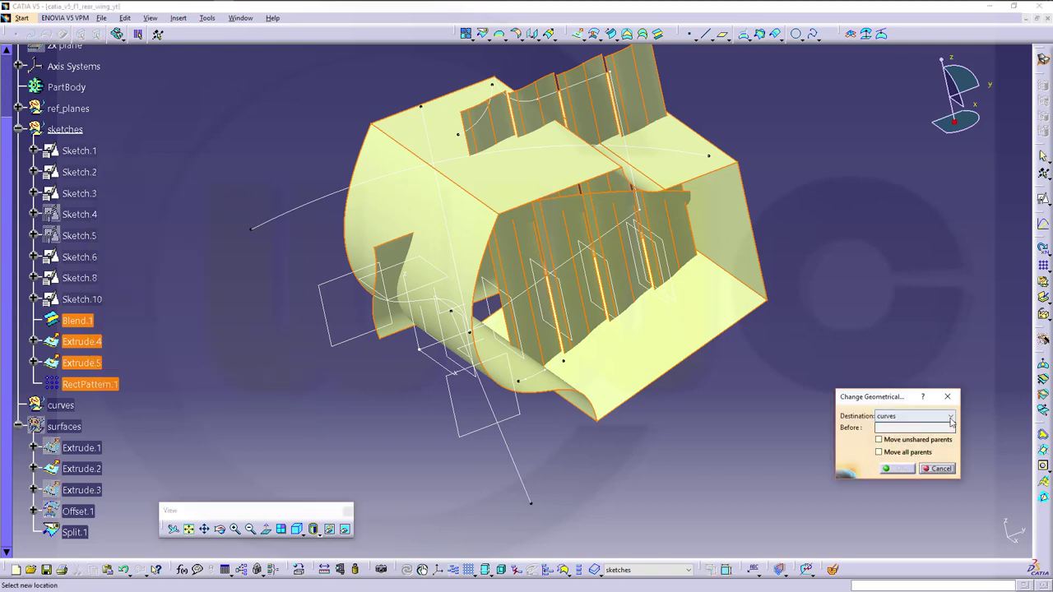
pyautogui.click(951, 417)
pyautogui.click(891, 451)
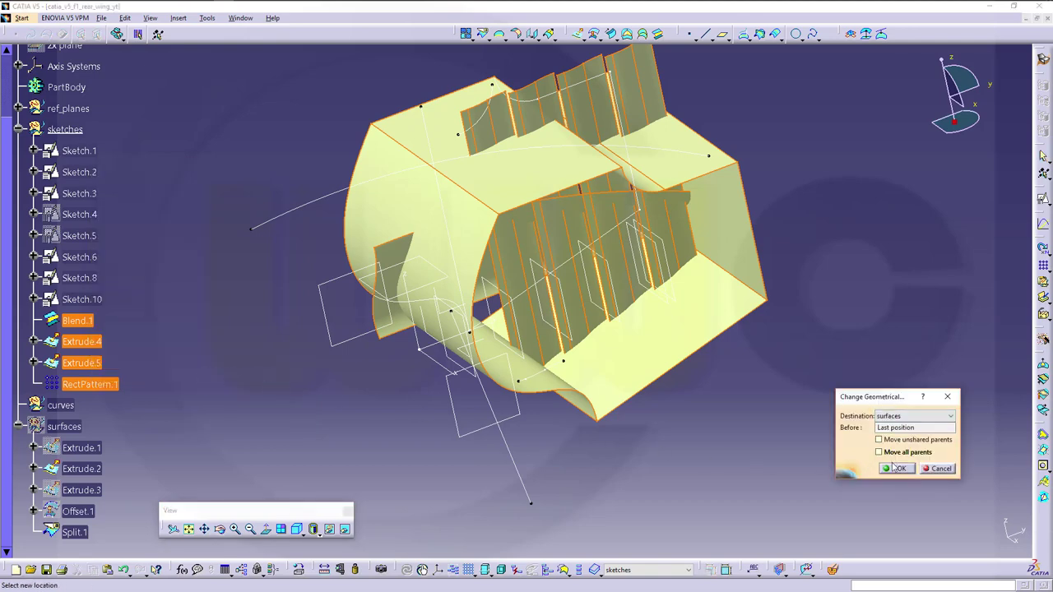
pyautogui.click(897, 469)
# Copy Sketch.10 and paste the copy into the sketches geometrical set
pyautogui.moveTo(220, 302); pyautogui.dragTo(526, 381, button='middle')
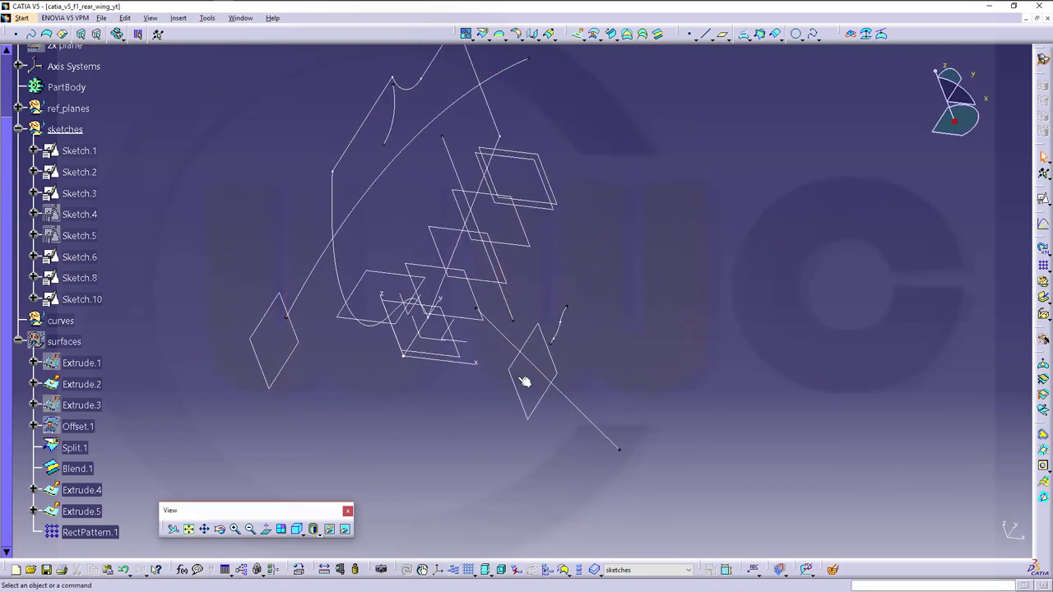
pyautogui.moveTo(330, 330); pyautogui.dragTo(436, 353, button='middle')
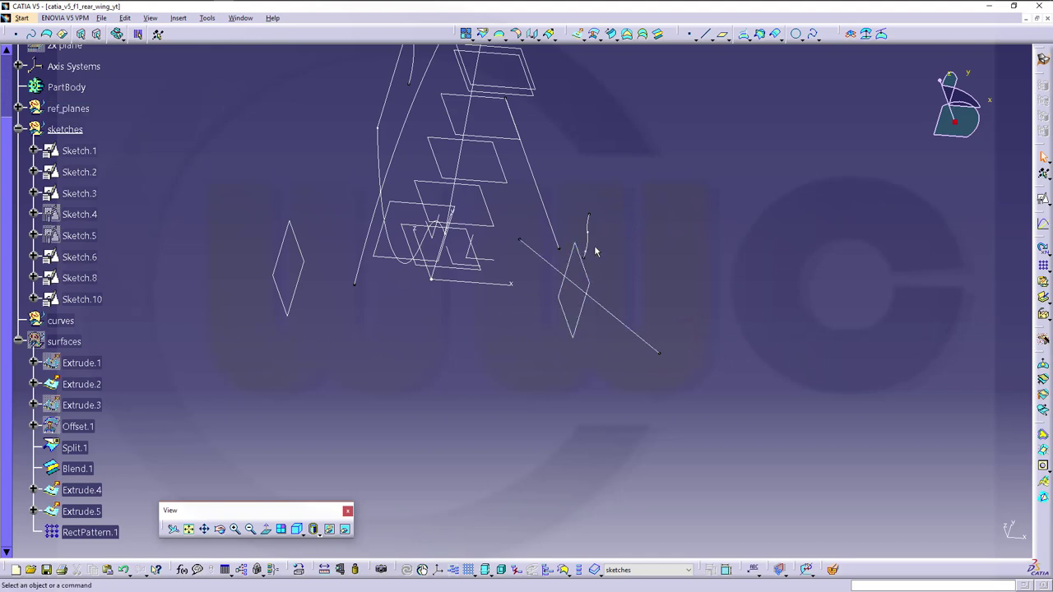
pyautogui.rightClick(83, 300)
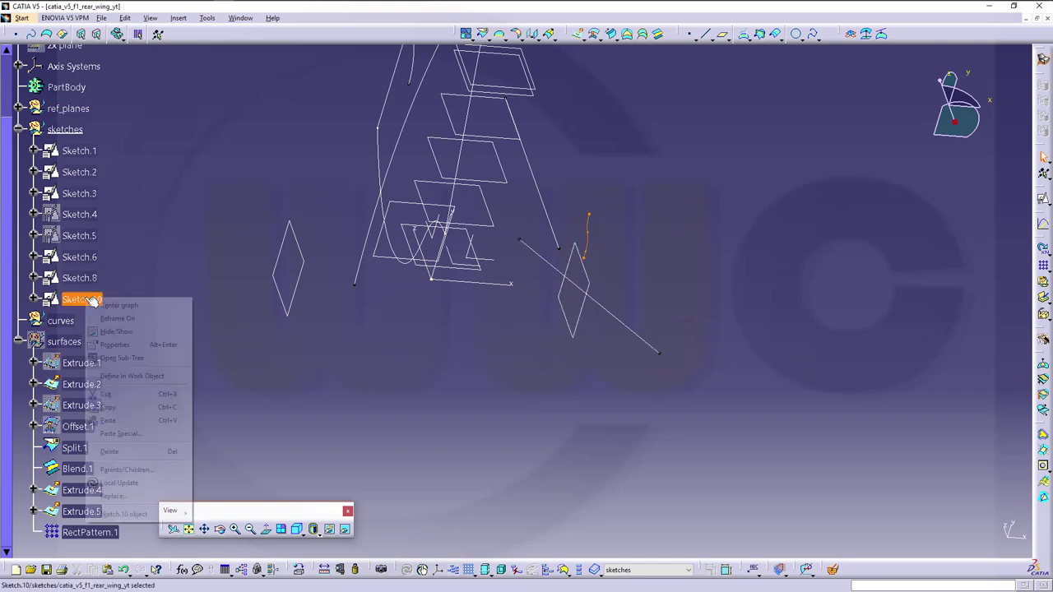
pyautogui.click(108, 407)
pyautogui.rightClick(66, 132)
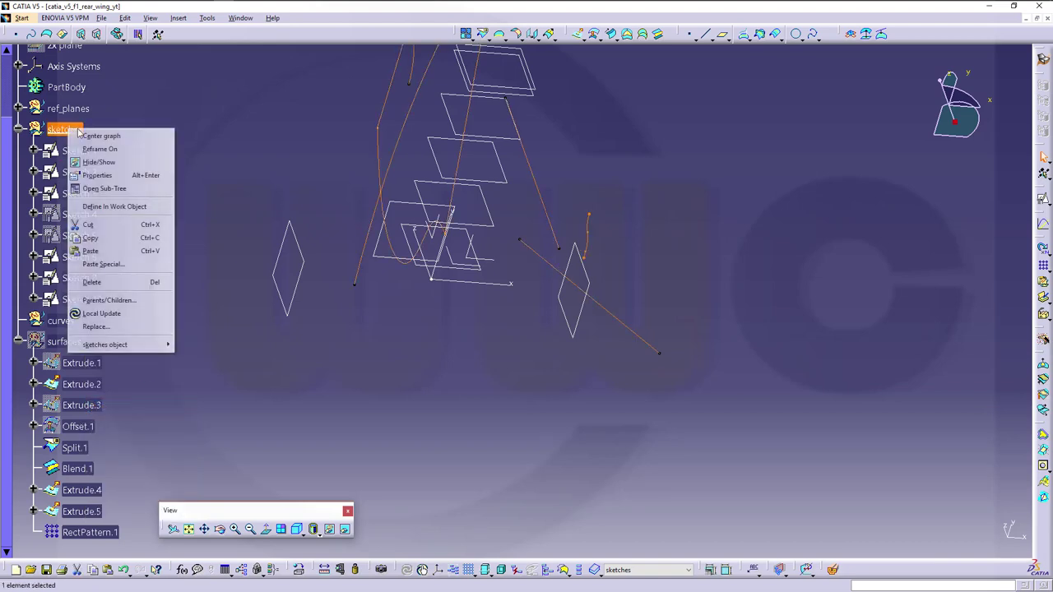
pyautogui.click(116, 250)
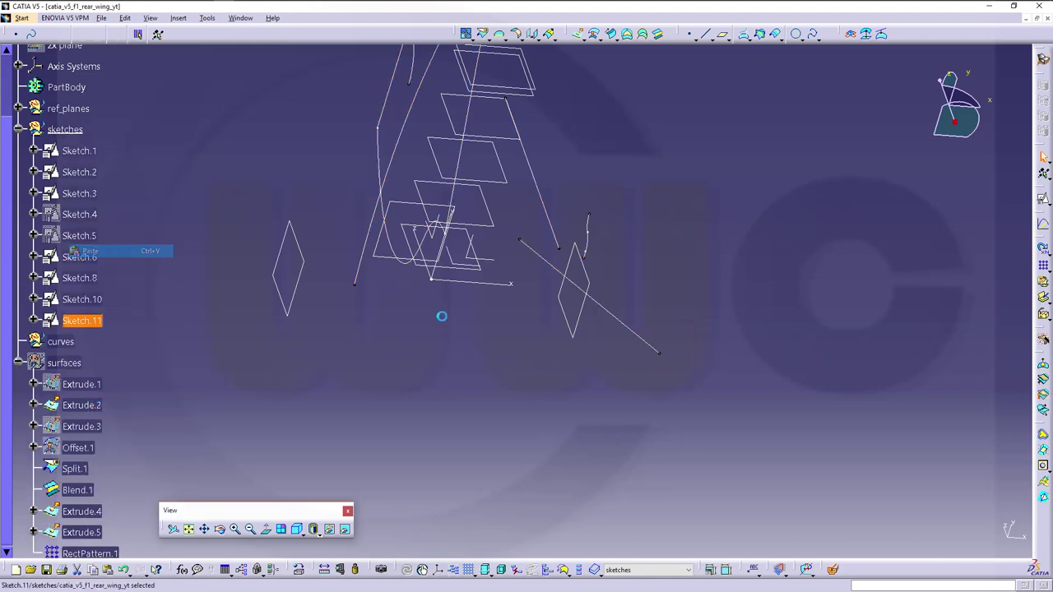
# Edit Sketch.11 and move its curved profile down to just below the X axis
pyautogui.doubleClick(82, 322)
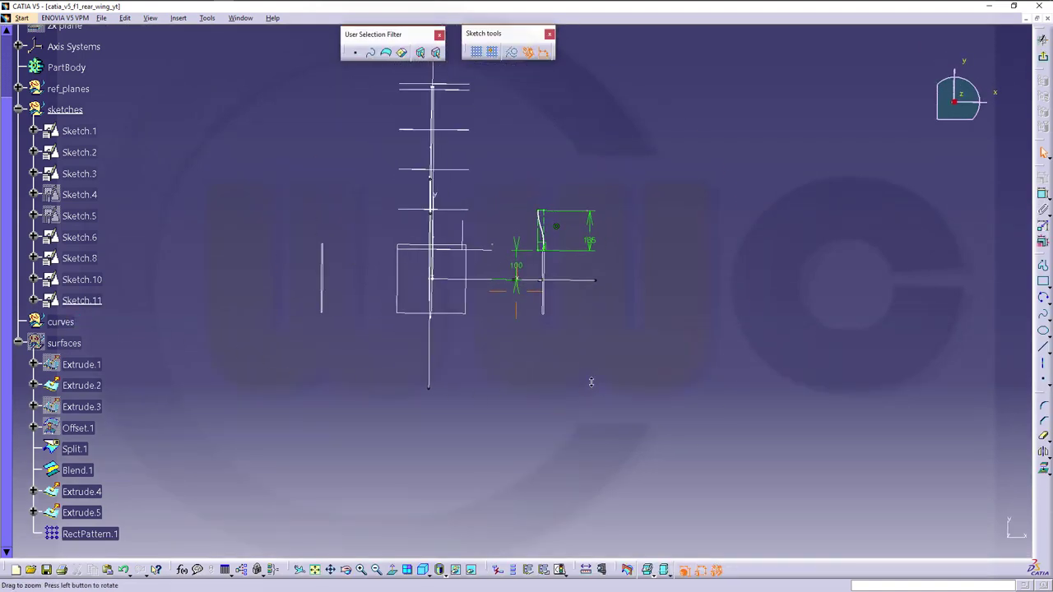
pyautogui.moveTo(591, 382)
pyautogui.mouseDown(button='middle')
pyautogui.moveTo(590, 280)
pyautogui.moveTo(590, 402)
pyautogui.moveTo(598, 323)
pyautogui.mouseUp(button='middle')
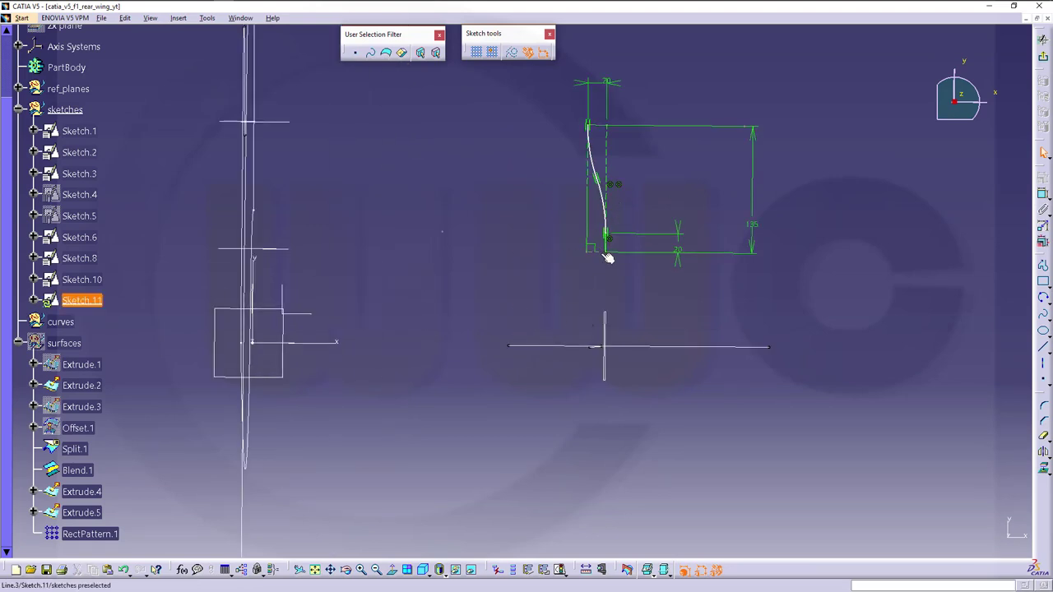
pyautogui.moveTo(607, 258); pyautogui.dragTo(576, 484)
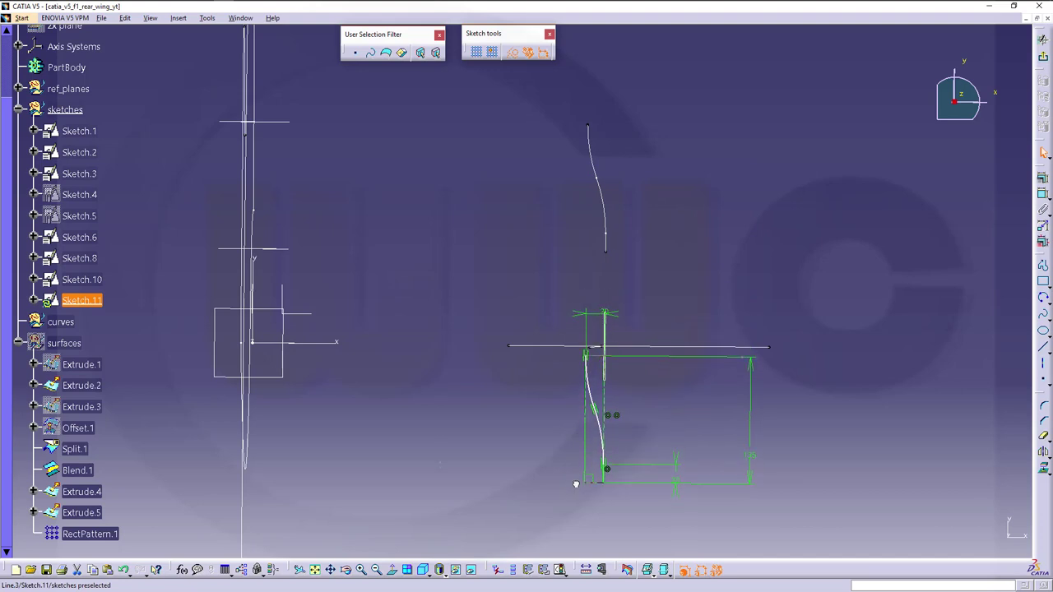
pyautogui.click(745, 317)
# Make the upper end of the curved profile in Sketch.11 coincident with the X axis
pyautogui.click(1043, 195)
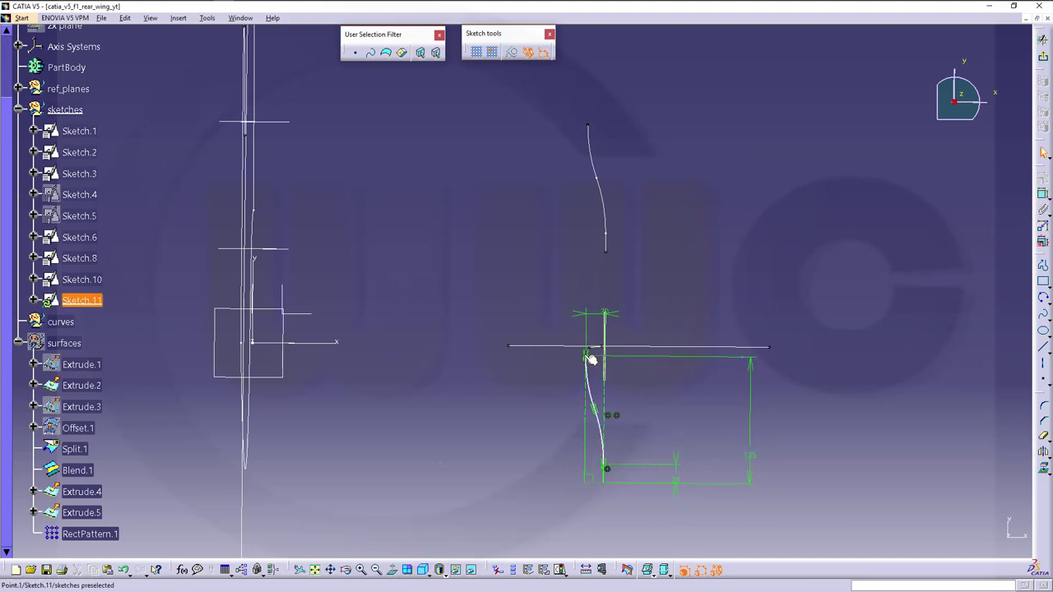
pyautogui.click(346, 345)
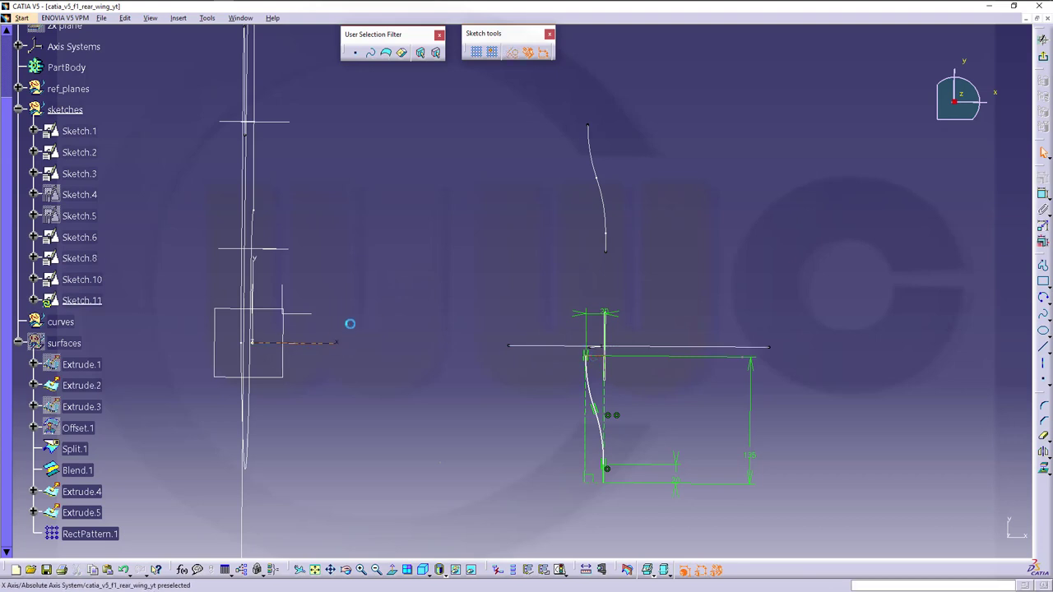
pyautogui.click(1043, 194)
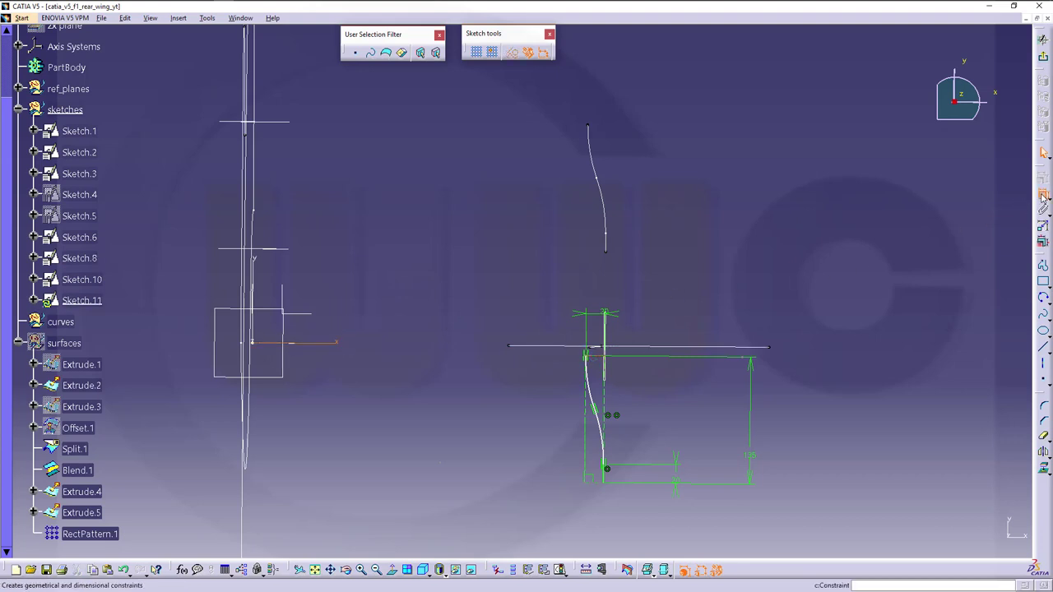
pyautogui.click(603, 359)
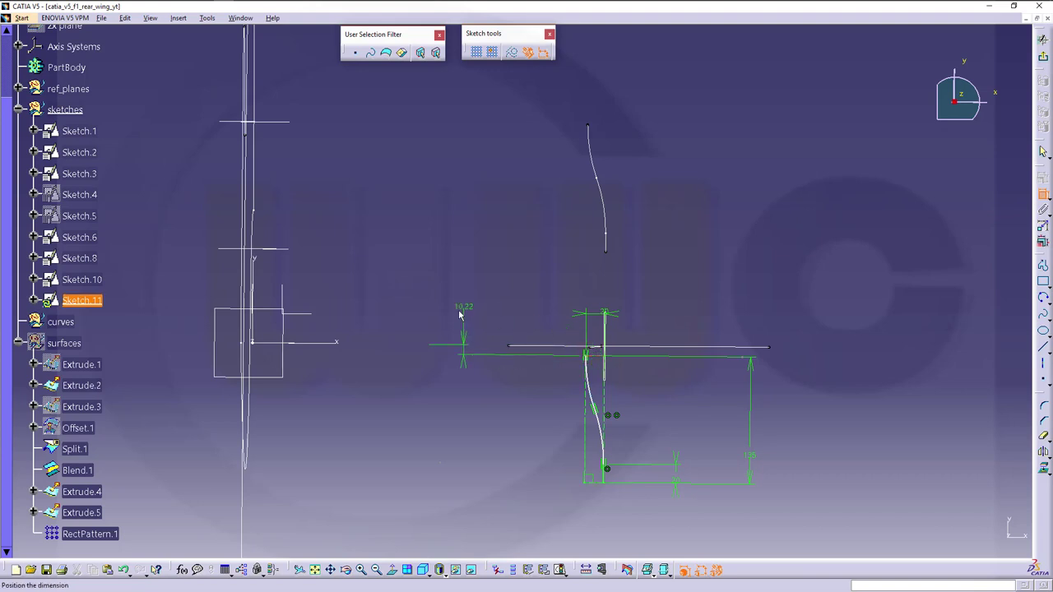
pyautogui.rightClick(459, 311)
pyautogui.click(491, 399)
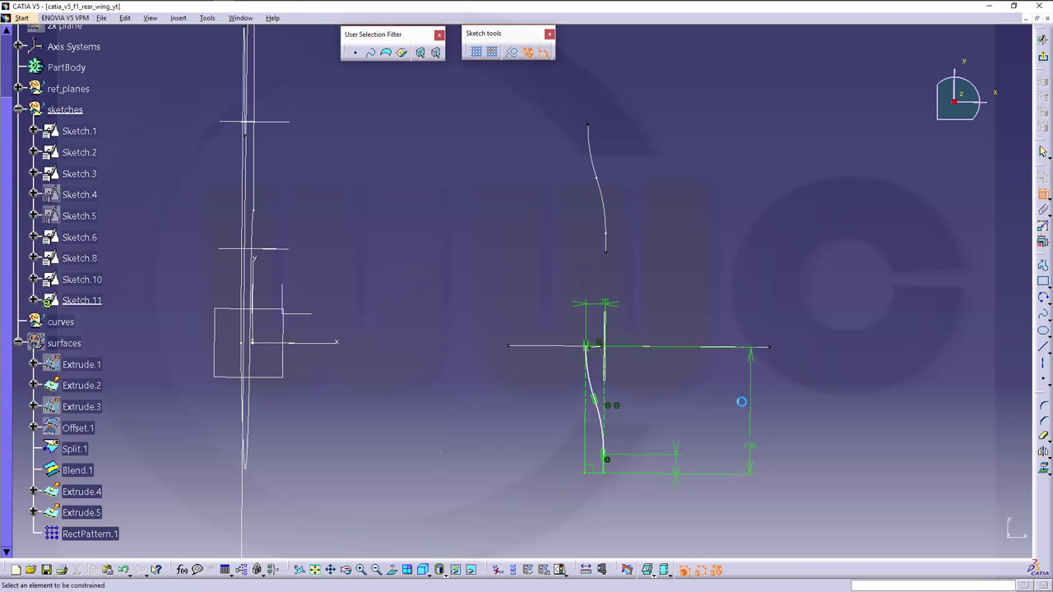
pyautogui.keyDown('ctrl'); pyautogui.moveTo(677, 415); pyautogui.dragTo(797, 463, button='middle'); pyautogui.keyUp('ctrl')
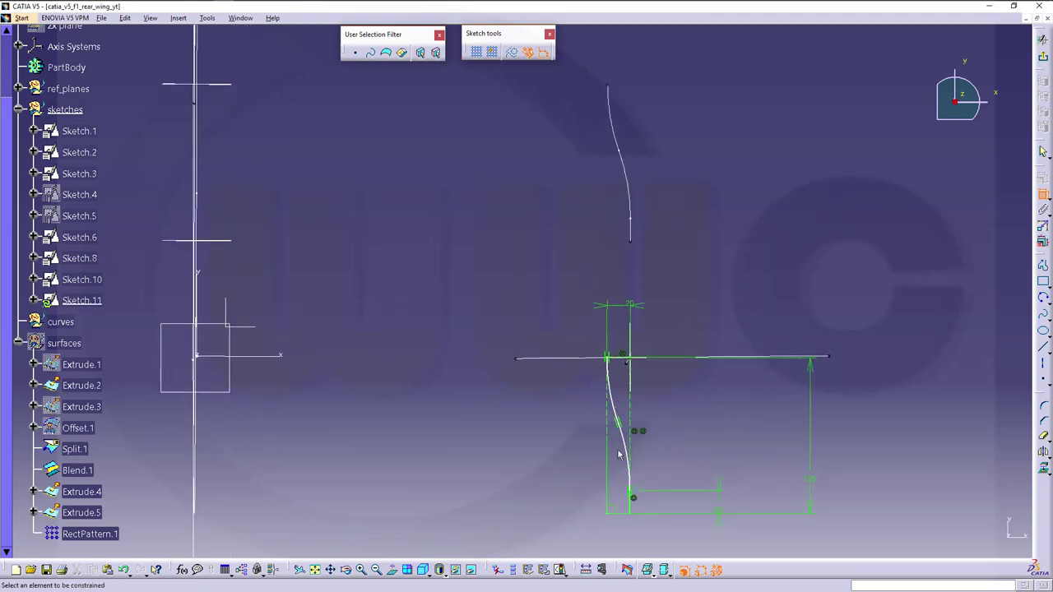
# Set the overall length dimension of the Sketch.11 profile to 100 mm and exit the sketch
pyautogui.moveTo(498, 428)
pyautogui.keyDown('ctrl'); pyautogui.mouseDown(button='middle')
pyautogui.moveTo(478, 343)
pyautogui.moveTo(466, 364)
pyautogui.moveTo(496, 392)
pyautogui.moveTo(404, 423)
pyautogui.moveTo(333, 356)
pyautogui.moveTo(341, 228)
pyautogui.moveTo(651, 418)
pyautogui.moveTo(571, 378)
pyautogui.moveTo(444, 251)
pyautogui.moveTo(409, 362)
pyautogui.moveTo(486, 202)
pyautogui.moveTo(810, 206)
pyautogui.moveTo(781, 412)
pyautogui.moveTo(711, 446)
pyautogui.moveTo(588, 305)
pyautogui.moveTo(499, 354)
pyautogui.moveTo(626, 271)
pyautogui.moveTo(520, 337)
pyautogui.mouseUp(button='middle'); pyautogui.keyUp('ctrl')
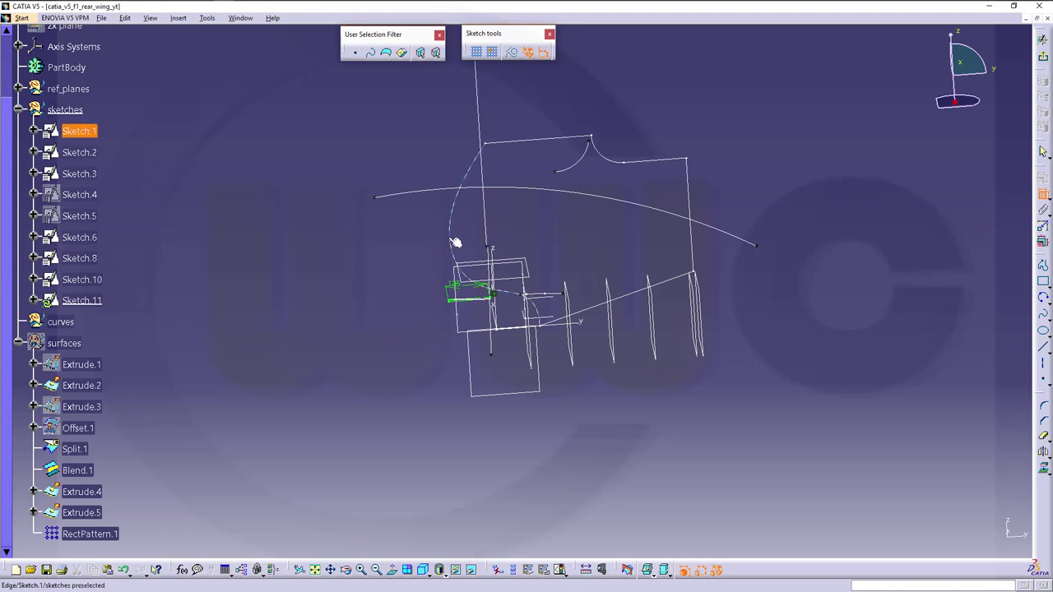
pyautogui.keyDown('ctrl'); pyautogui.moveTo(467, 318); pyautogui.dragTo(451, 300, button='middle'); pyautogui.keyUp('ctrl')
pyautogui.doubleClick(437, 296)
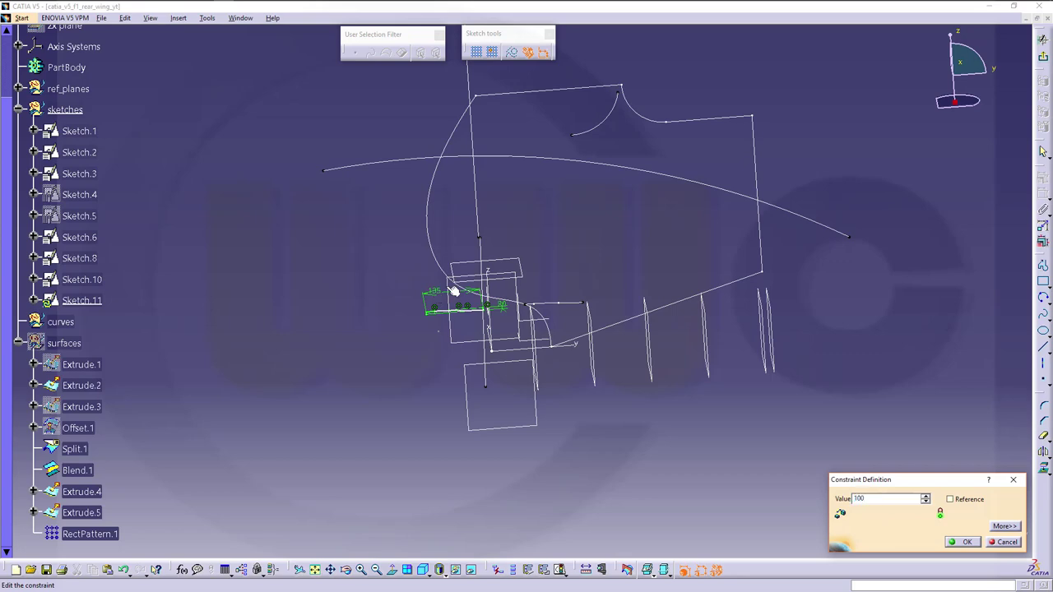
pyautogui.press('Return')
pyautogui.moveTo(389, 234); pyautogui.dragTo(503, 186, button='middle')
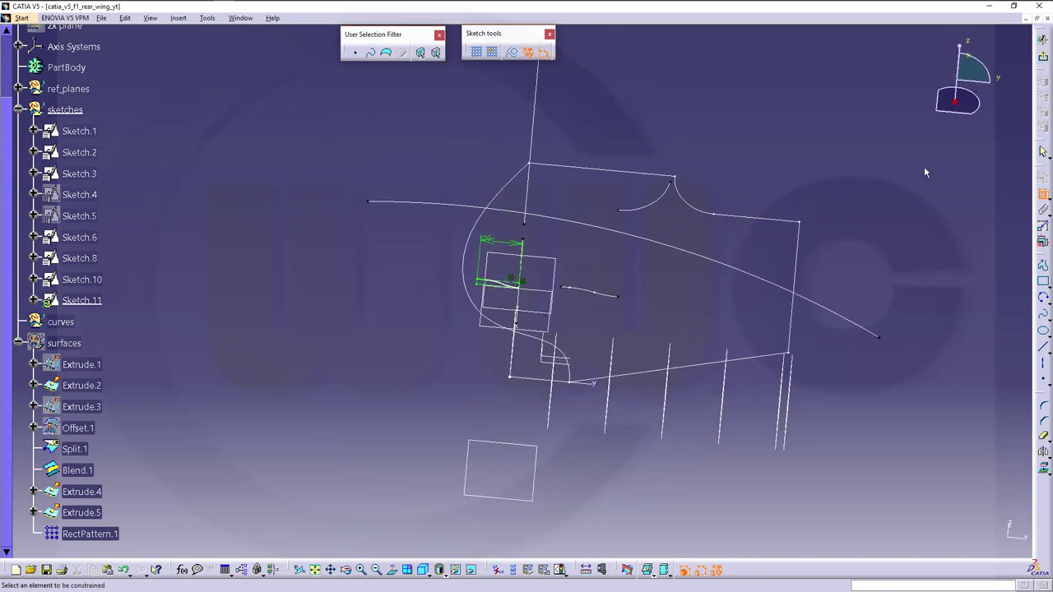
pyautogui.click(1044, 59)
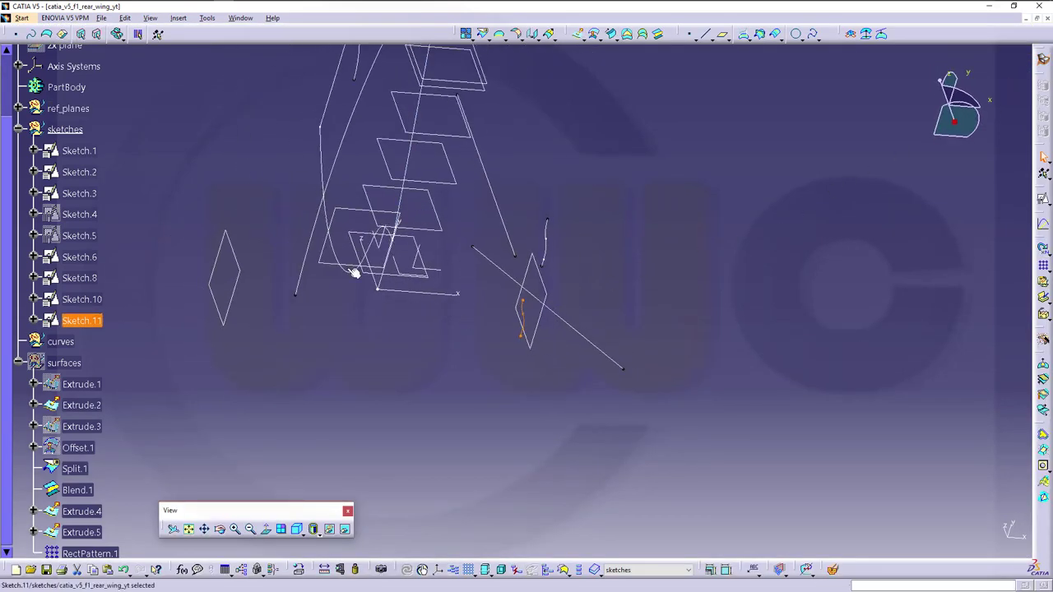
# Define the surfaces geometrical set as the work object and show its surfaces
pyautogui.click(64, 363)
pyautogui.rightClick(63, 364)
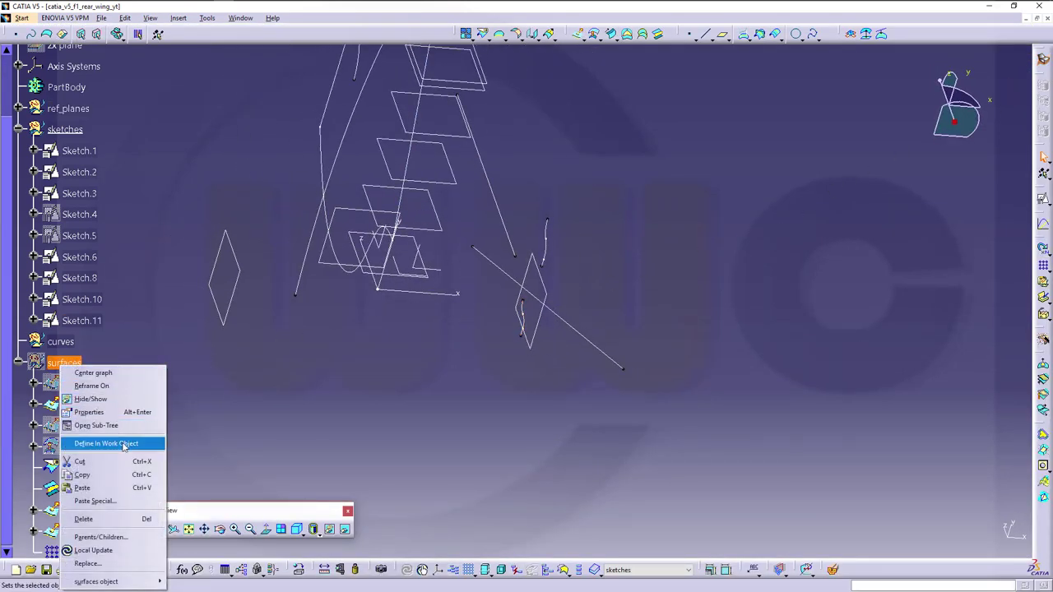
pyautogui.click(106, 444)
pyautogui.moveTo(329, 360); pyautogui.dragTo(367, 273, button='middle')
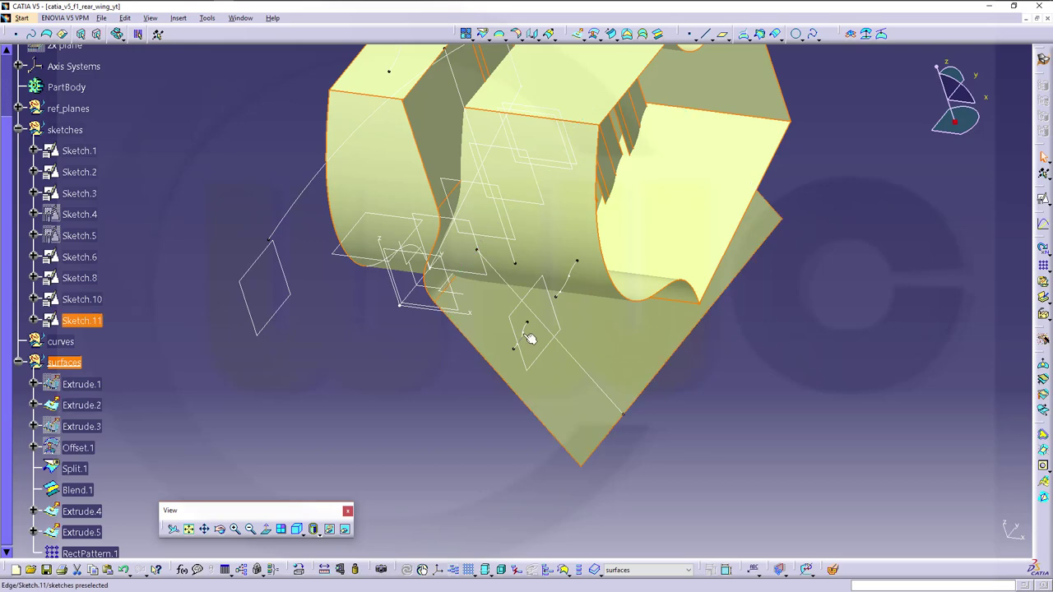
pyautogui.moveTo(557, 183); pyautogui.dragTo(455, 164, button='middle')
pyautogui.moveTo(404, 211); pyautogui.dragTo(463, 451, button='middle')
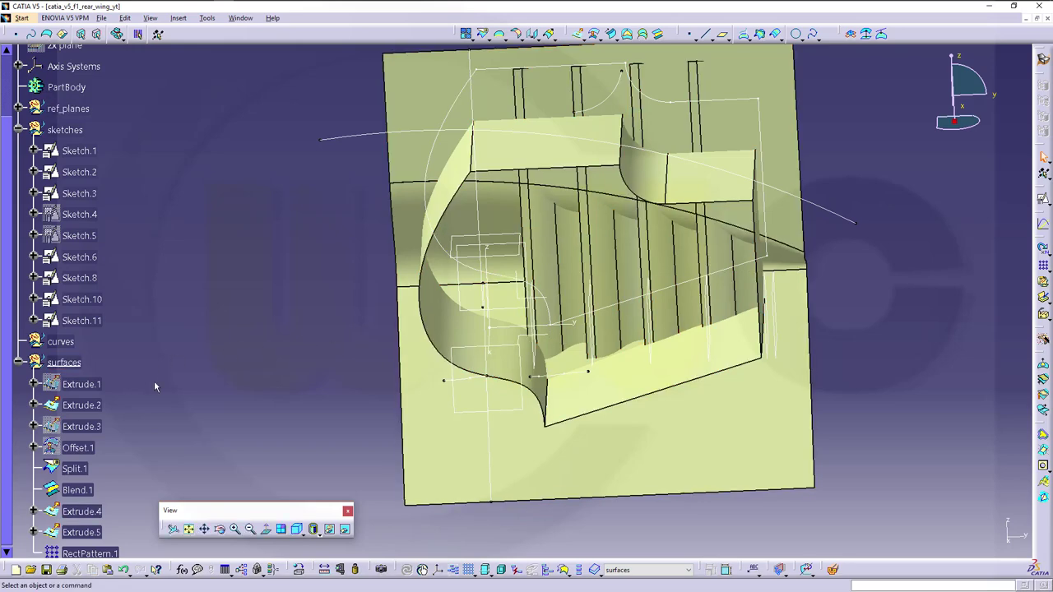
# Reopen Sketch.11 for editing and hide the surfaces geometrical set
pyautogui.scroll(-3, 157, 380)
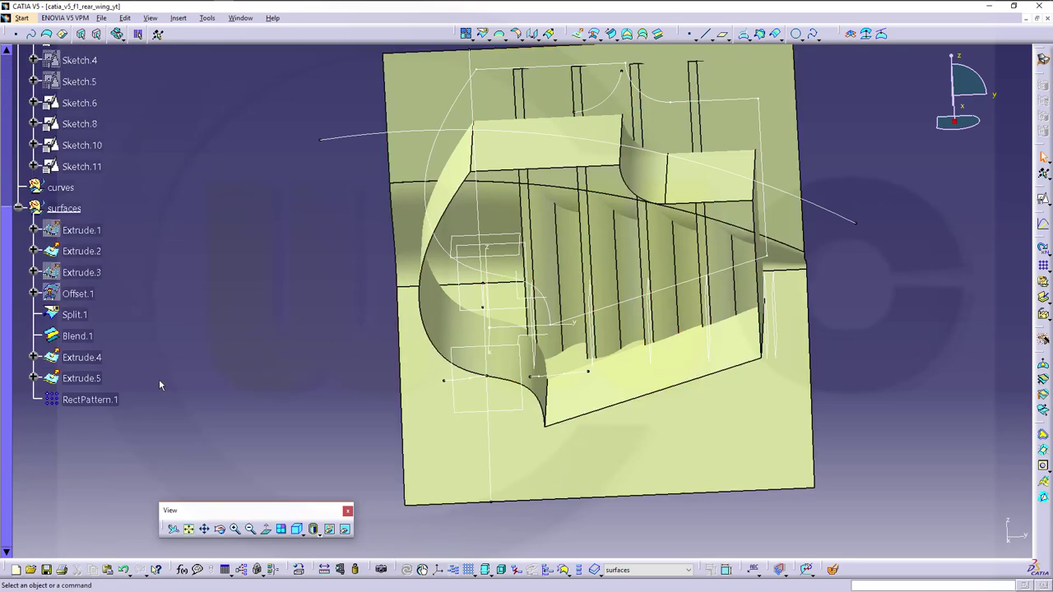
pyautogui.doubleClick(84, 167)
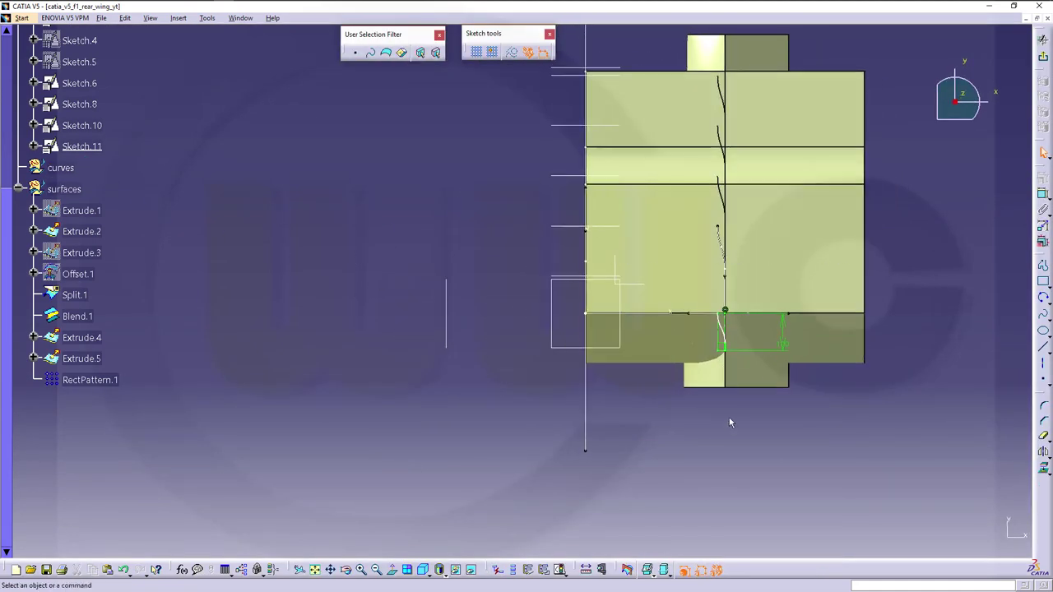
pyautogui.moveTo(730, 423)
pyautogui.mouseDown(button='middle')
pyautogui.moveTo(724, 437)
pyautogui.moveTo(706, 406)
pyautogui.moveTo(421, 416)
pyautogui.mouseUp(button='middle')
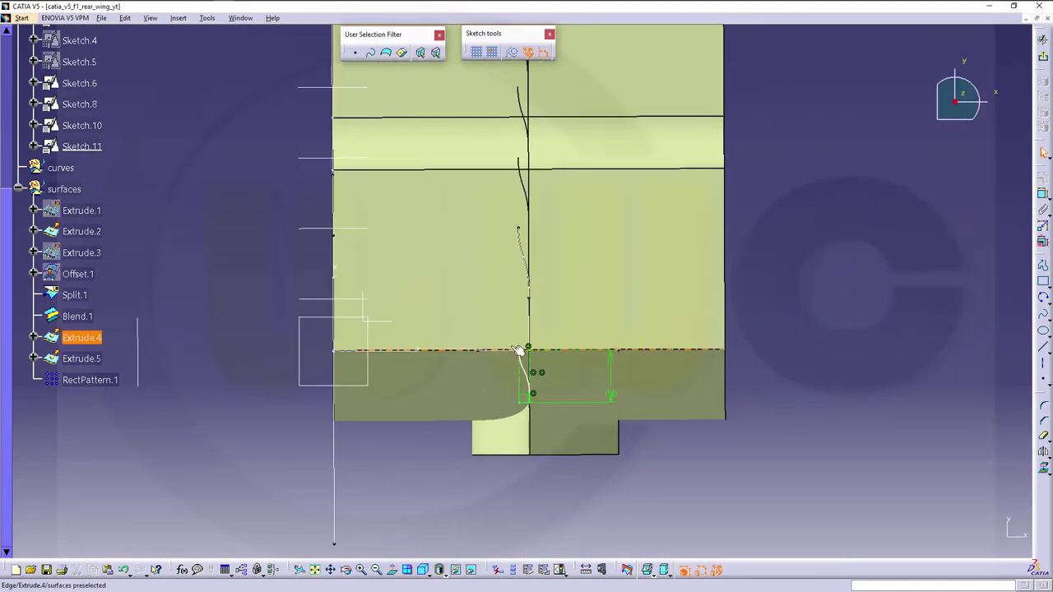
pyautogui.moveTo(416, 294); pyautogui.dragTo(370, 308, button='middle')
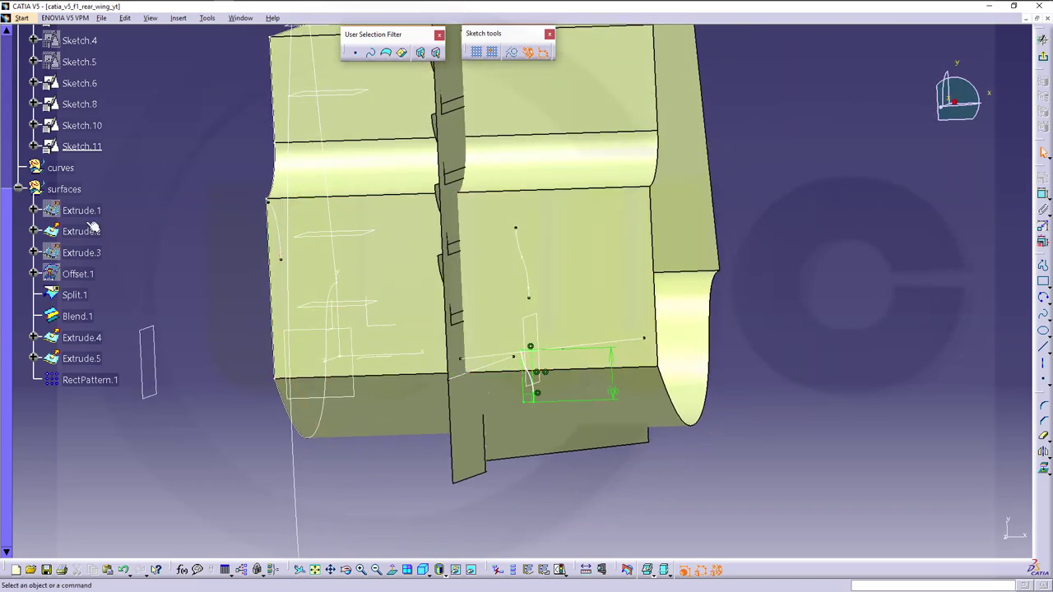
pyautogui.rightClick(60, 191)
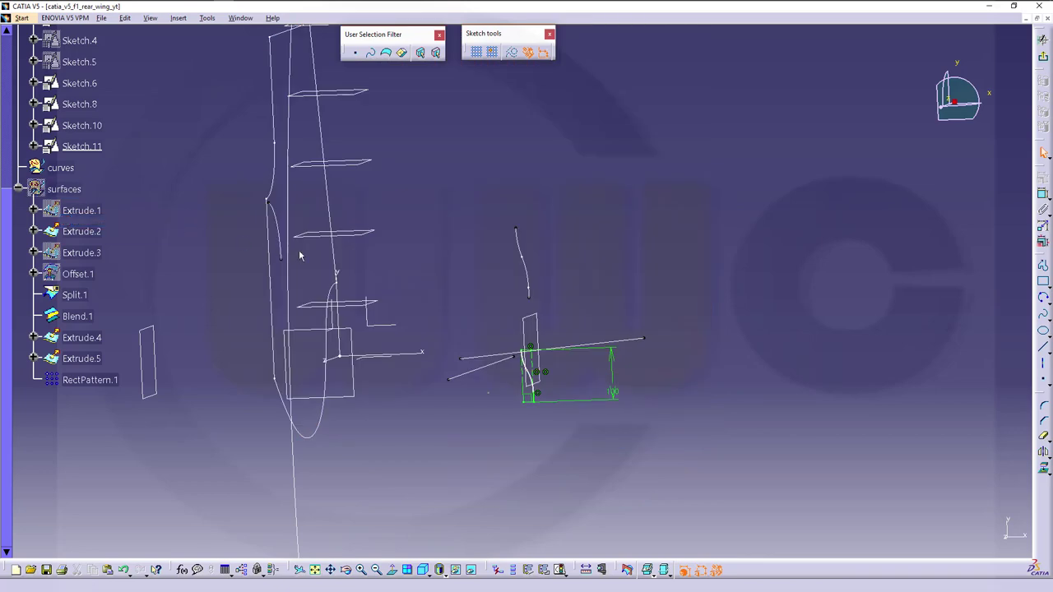
# Delete the coincidence constraint that ties the upper end of the Sketch.11 profile to the X axis
pyautogui.moveTo(485, 292)
pyautogui.mouseDown(button='middle')
pyautogui.moveTo(505, 296)
pyautogui.moveTo(510, 284)
pyautogui.moveTo(612, 403)
pyautogui.moveTo(570, 298)
pyautogui.mouseUp(button='middle')
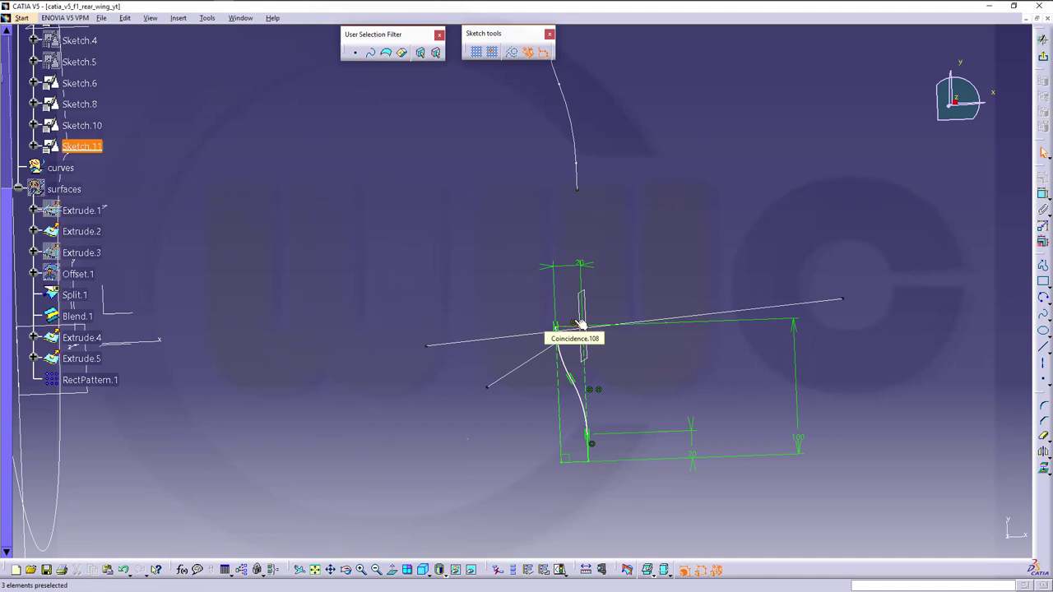
pyautogui.click(580, 323)
pyautogui.rightClick(574, 322)
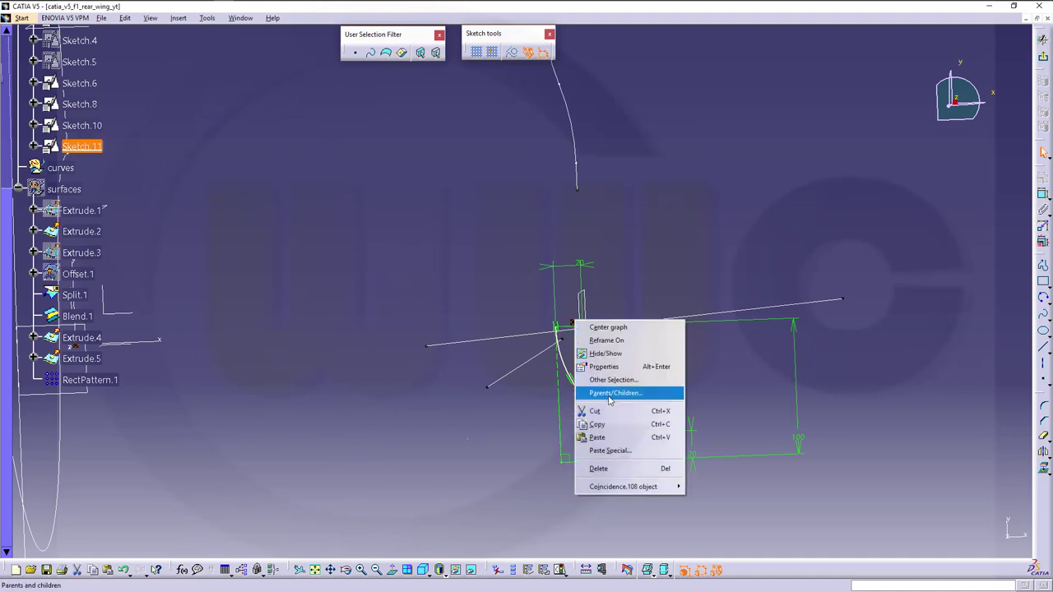
pyautogui.click(583, 472)
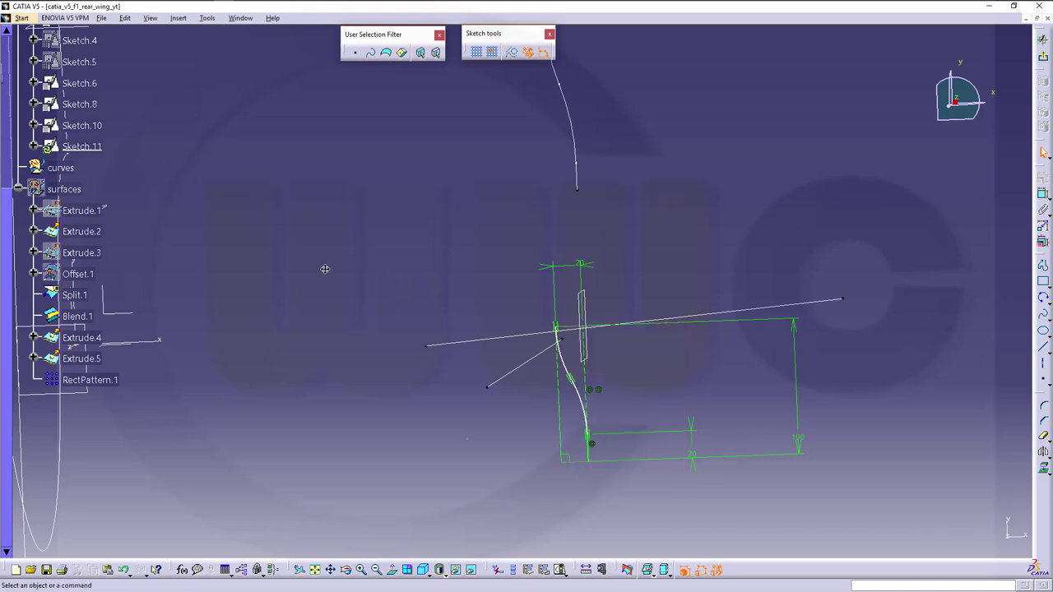
# Make the upper end of the Sketch.11 profile coincident with the first horizontal reference plane above the X axis
pyautogui.moveTo(324, 269); pyautogui.dragTo(419, 277, button='middle')
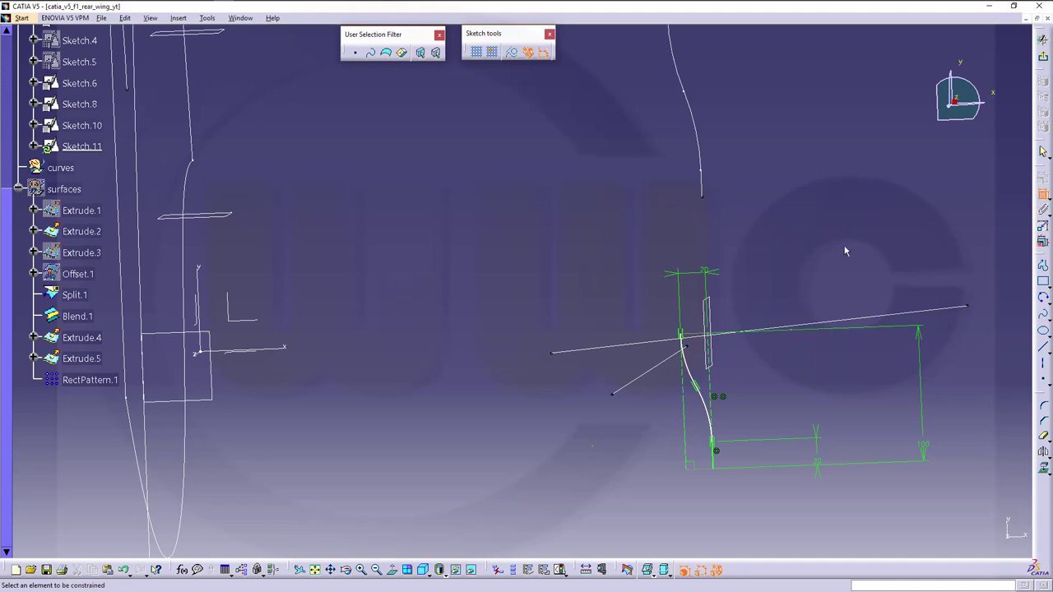
pyautogui.click(690, 341)
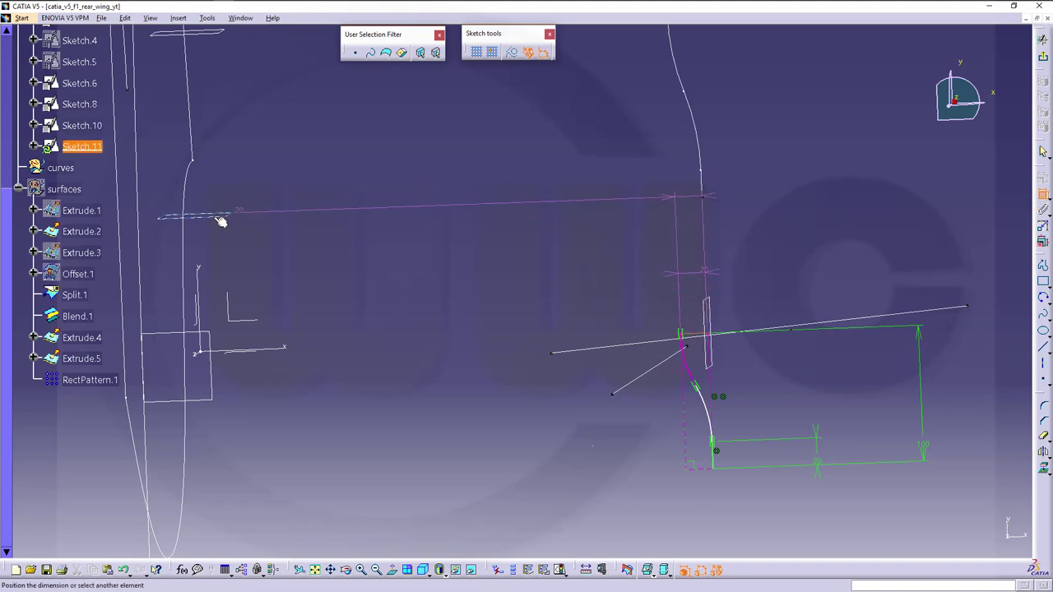
pyautogui.rightClick(278, 204)
pyautogui.click(306, 280)
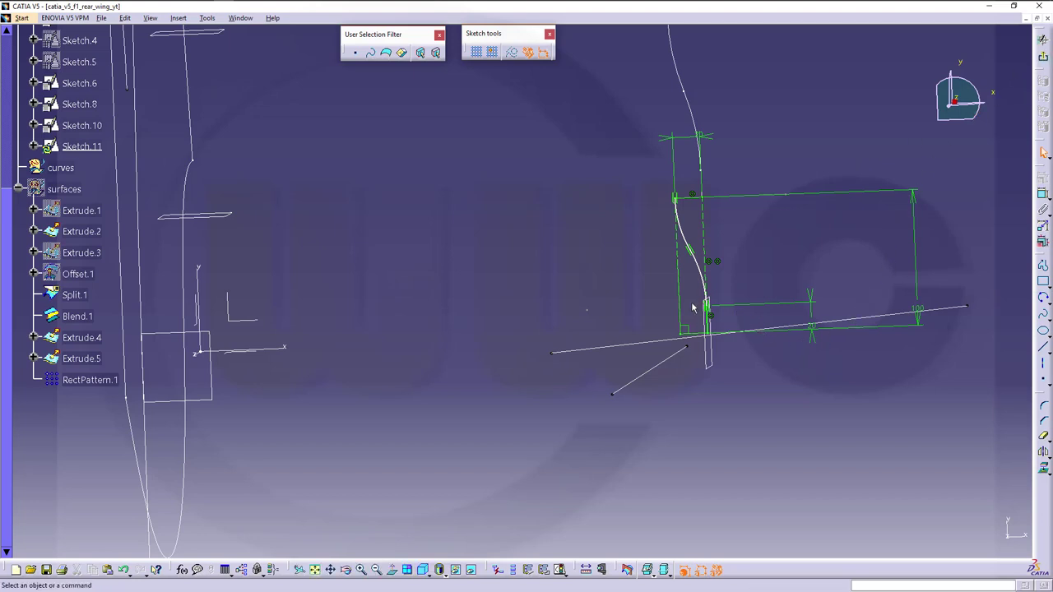
# Set the overall length dimension of the Sketch.11 profile to 135 mm and exit the sketch
pyautogui.doubleClick(922, 313)
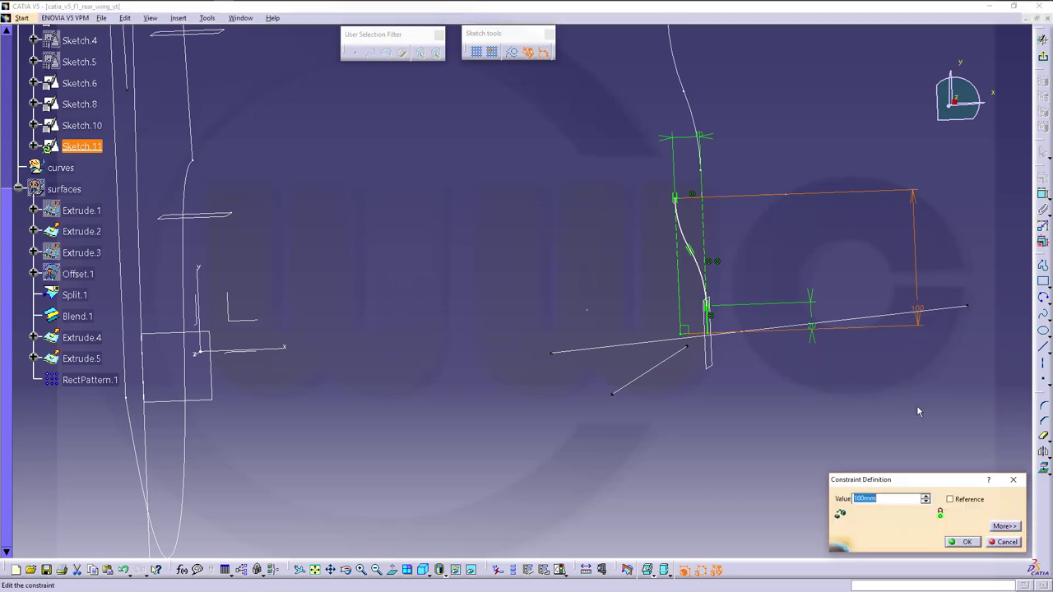
pyautogui.write('135')
pyautogui.press('Return')
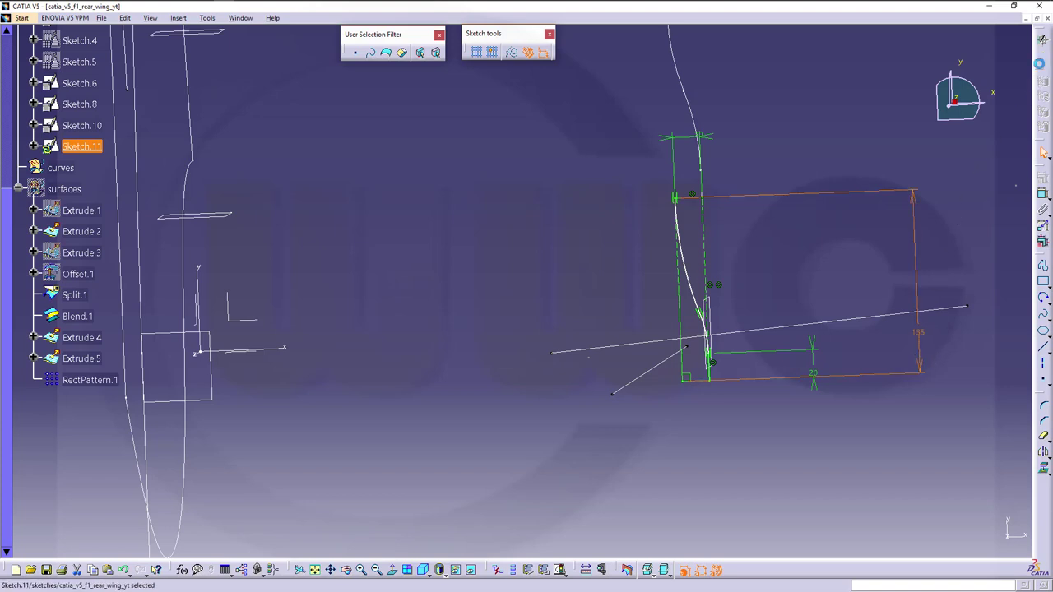
pyautogui.click(1042, 60)
# Show the surfaces geometrical set again
pyautogui.moveTo(642, 362)
pyautogui.mouseDown(button='middle')
pyautogui.moveTo(647, 381)
pyautogui.moveTo(602, 364)
pyautogui.moveTo(481, 280)
pyautogui.mouseUp(button='middle')
pyautogui.click(280, 263)
pyautogui.rightClick(78, 210)
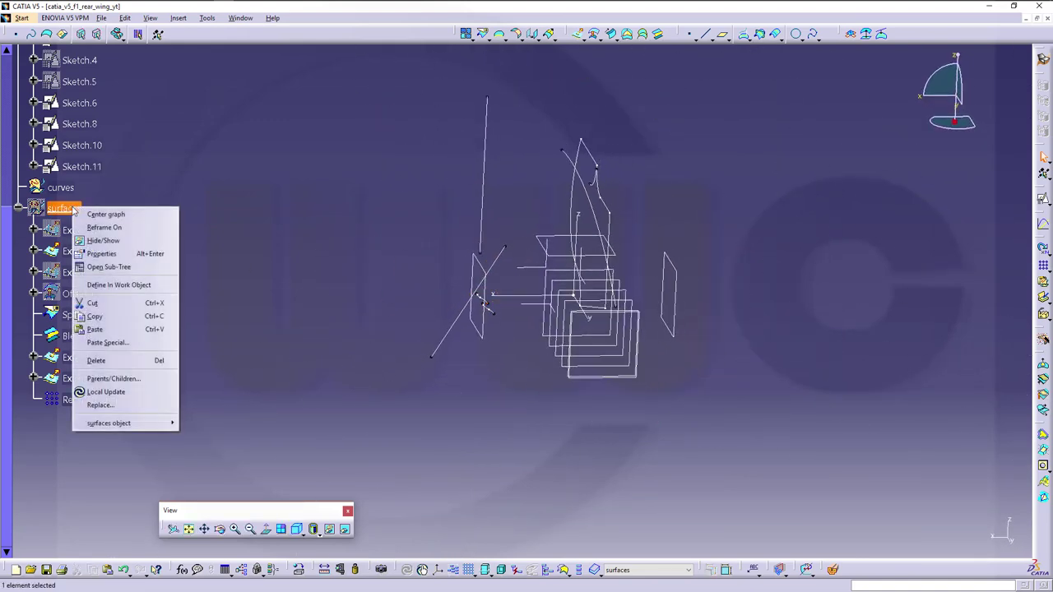
pyautogui.click(113, 243)
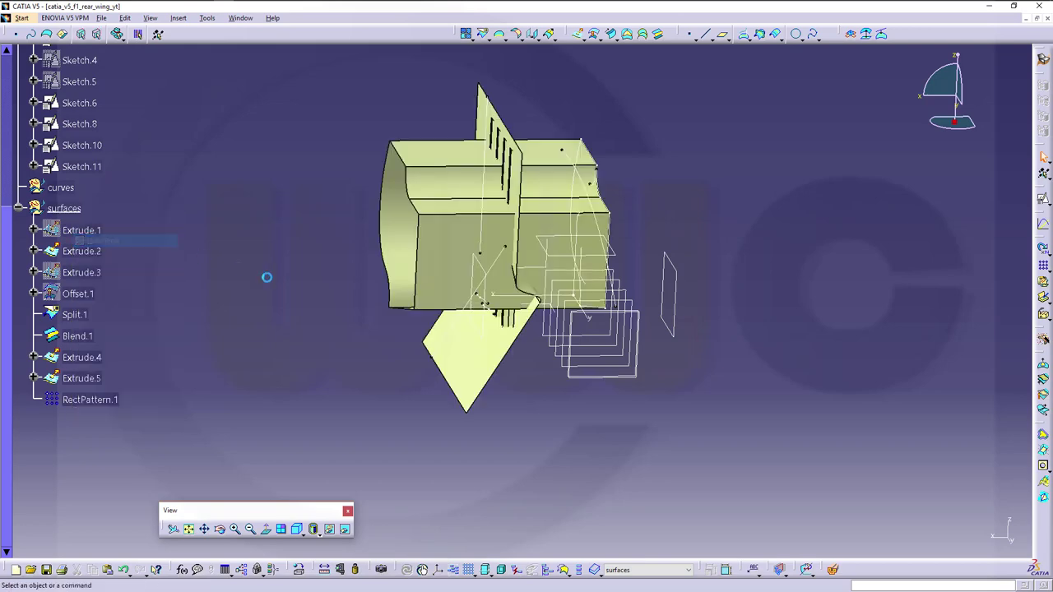
# Extrude Sketch.10 as a surface along its sketch normal, with limits of 0 mm and 750 mm
pyautogui.moveTo(357, 258); pyautogui.dragTo(617, 207, button='middle')
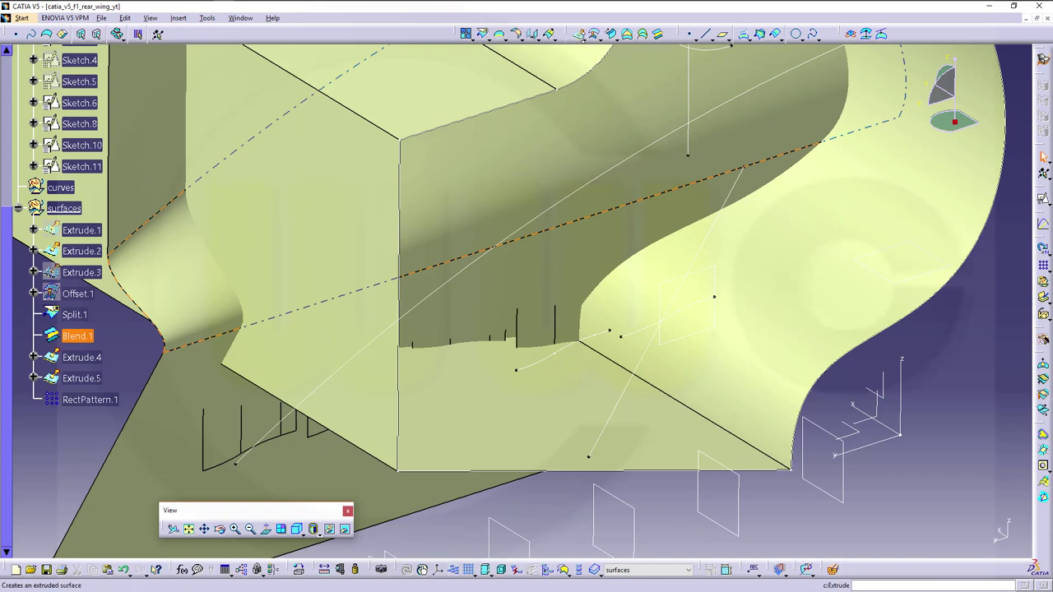
pyautogui.click(578, 34)
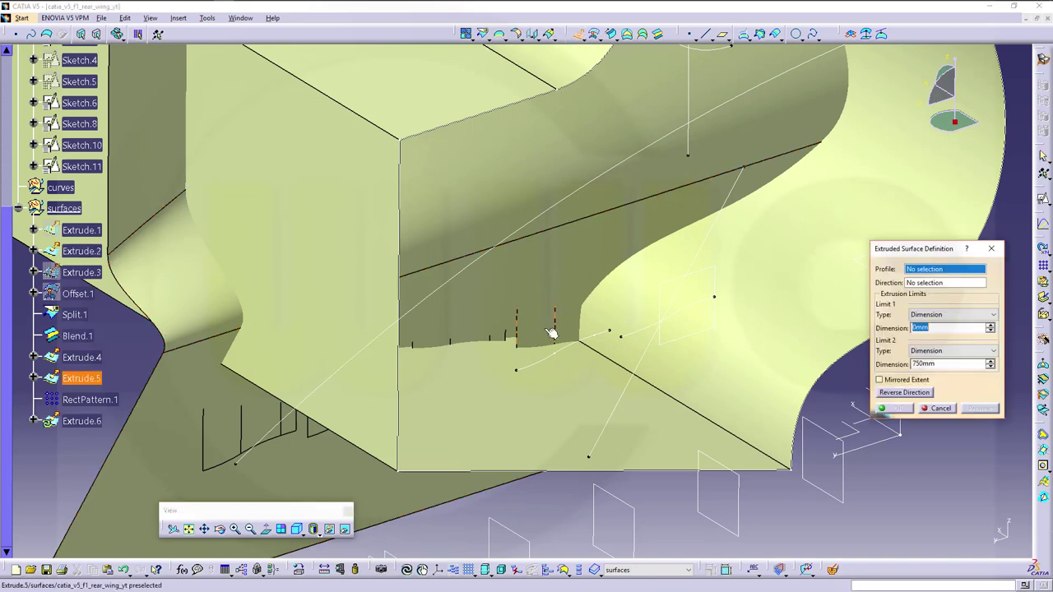
pyautogui.click(535, 369)
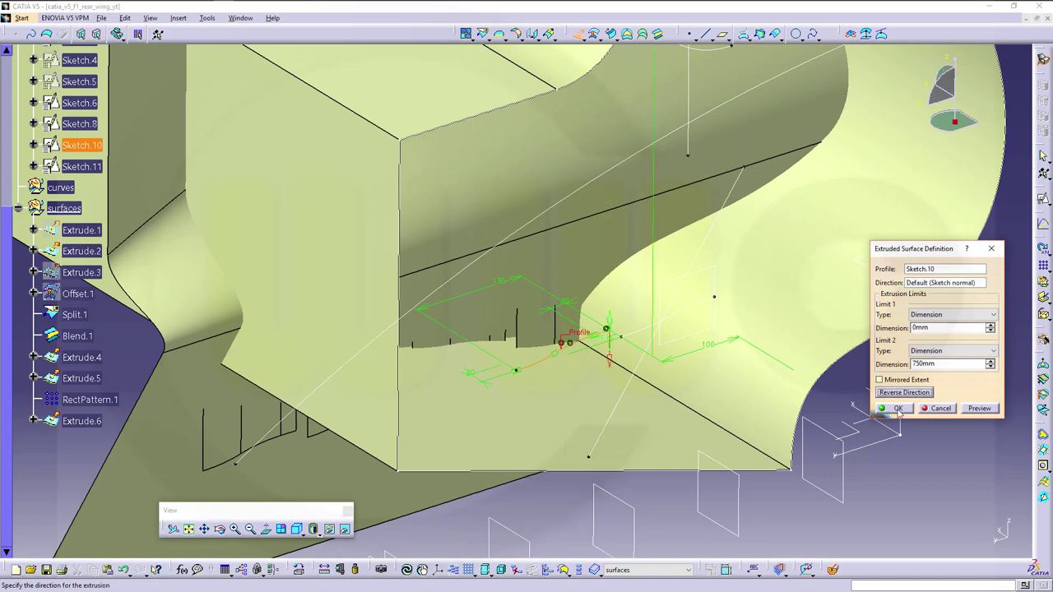
pyautogui.moveTo(751, 333); pyautogui.dragTo(690, 377, button='middle')
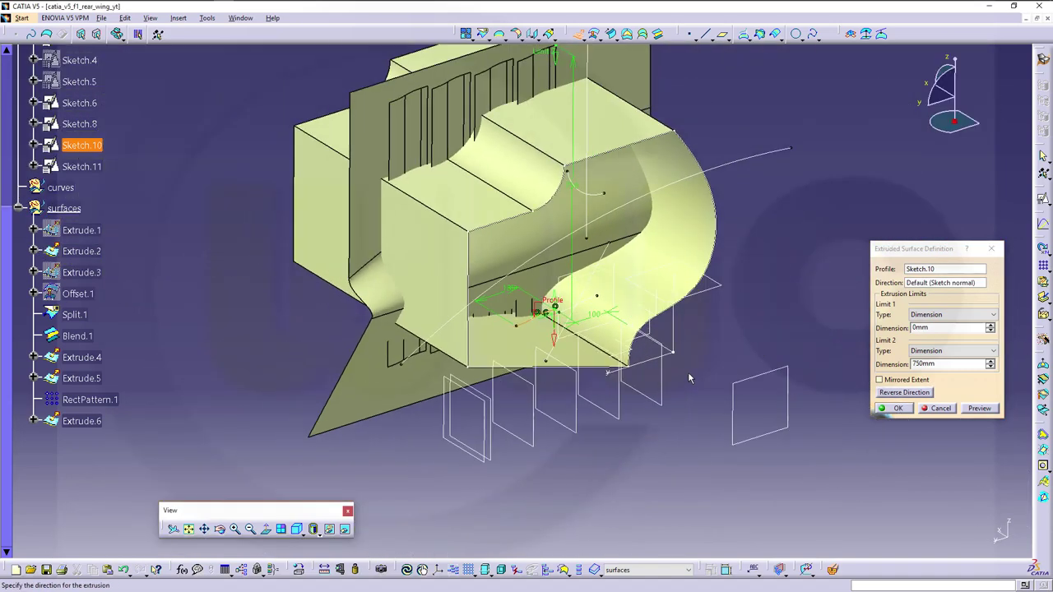
pyautogui.click(895, 410)
pyautogui.moveTo(544, 263); pyautogui.dragTo(721, 348, button='middle')
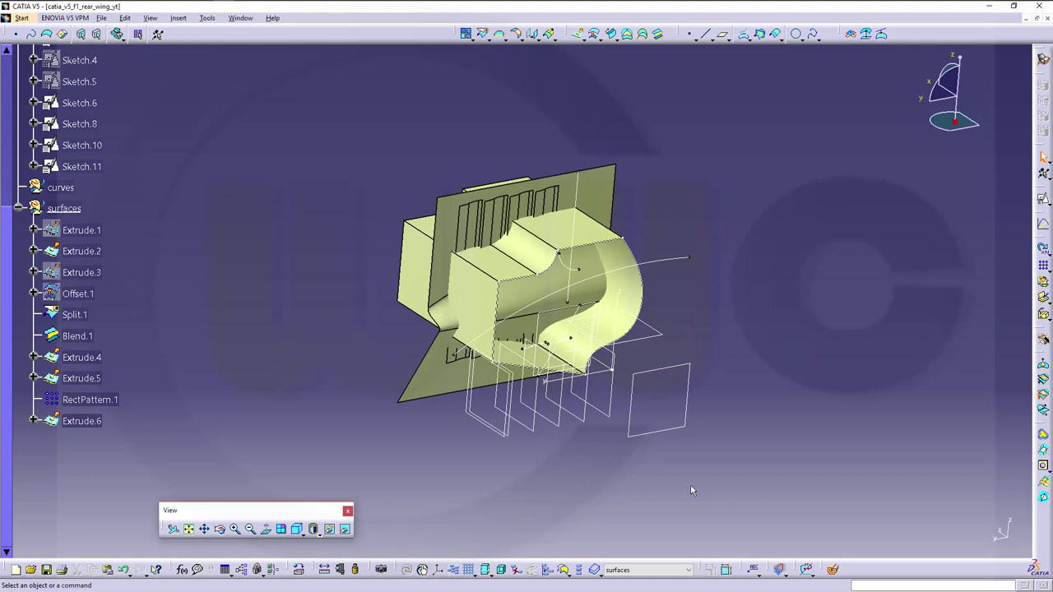
pyautogui.moveTo(631, 436); pyautogui.dragTo(576, 362, button='middle')
pyautogui.moveTo(615, 591); pyautogui.dragTo(452, 585, button='middle')
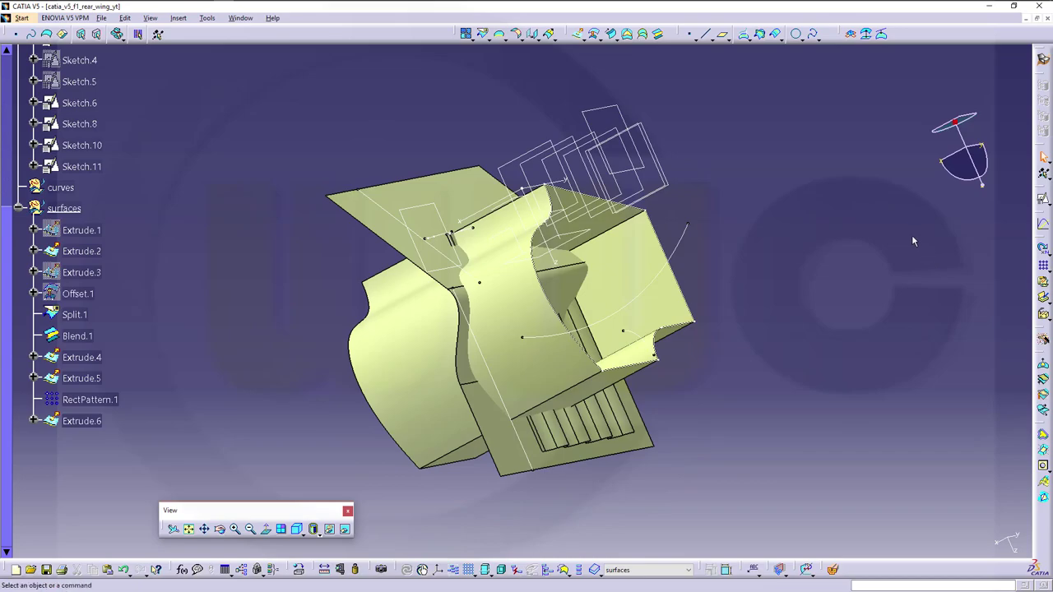